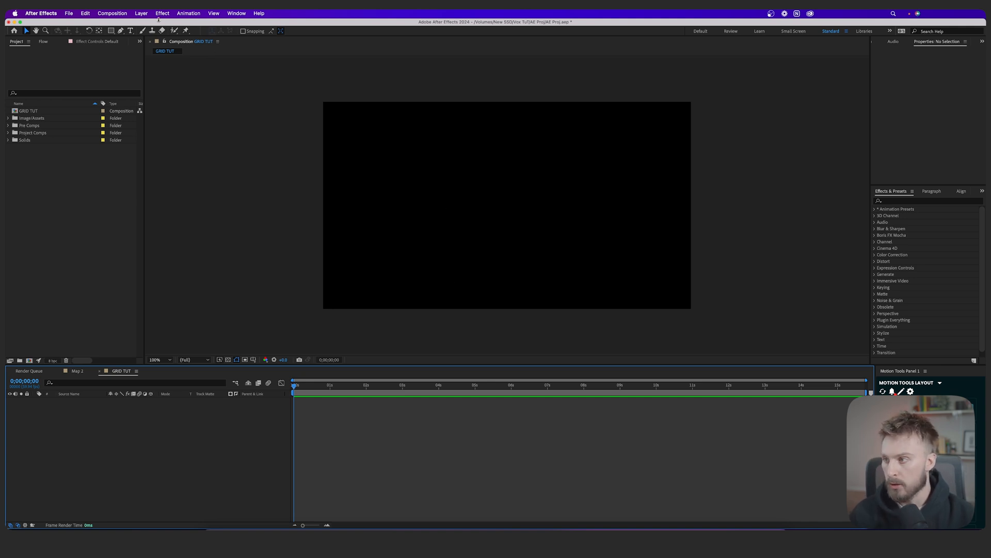
Review the basic settings of the GRID TUT composition
click(112, 13)
click(129, 32)
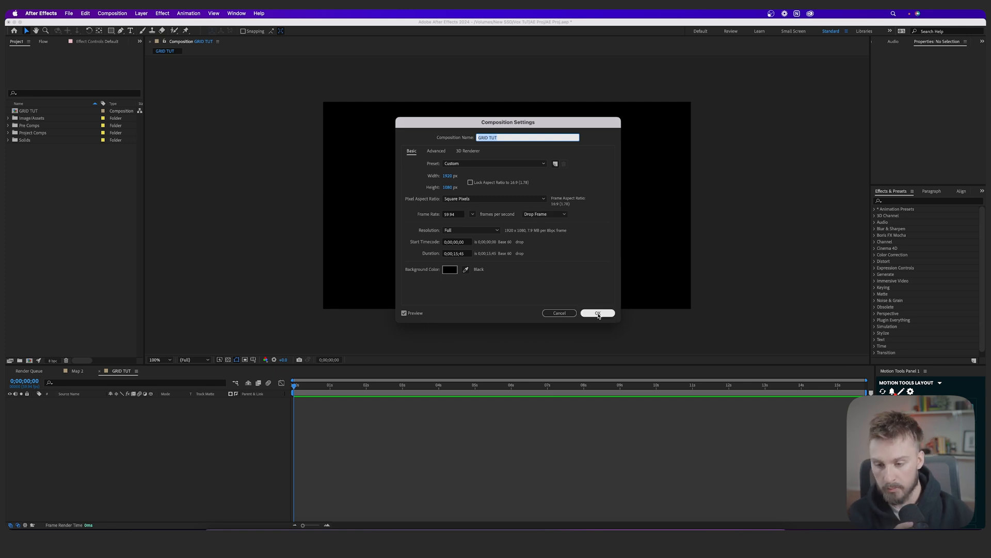
click(597, 313)
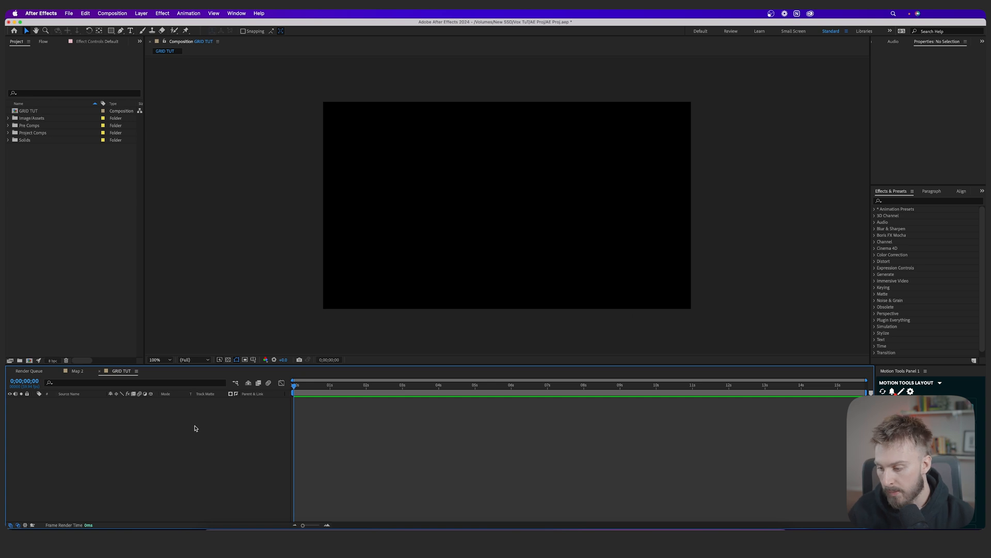
Add a 1920 x 1080 px background solid with the colour DADCD7 to the composition
right_click(195, 428)
mouse_move(220, 429)
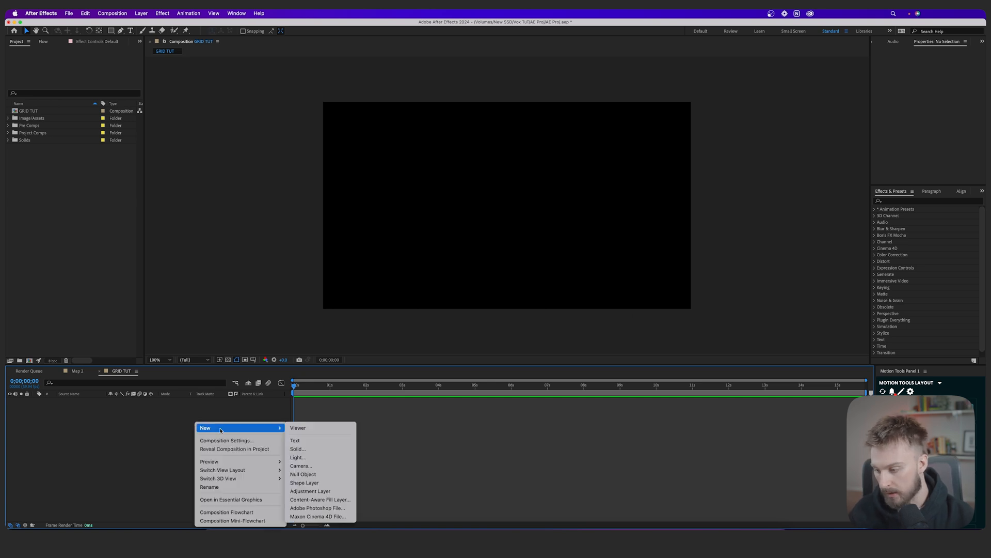
click(298, 448)
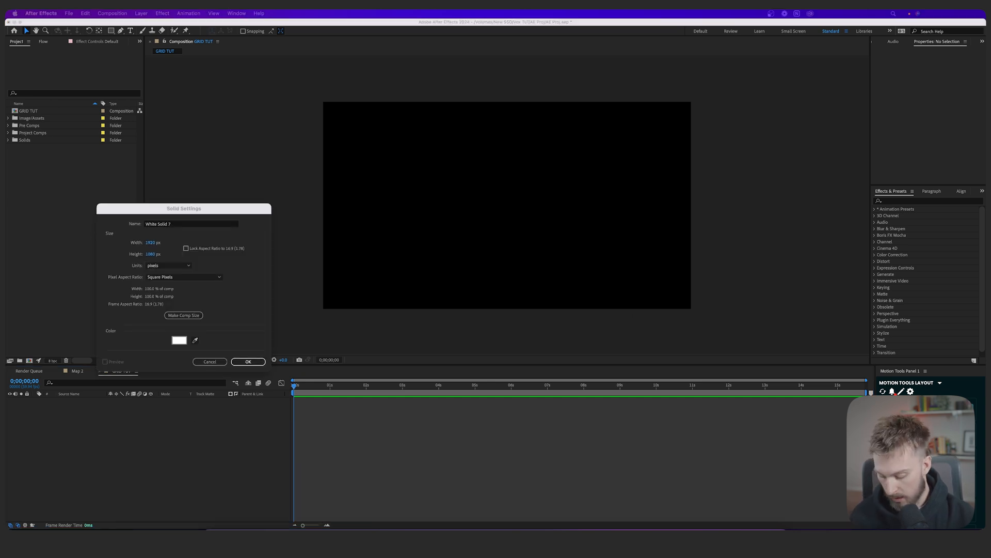
click(179, 339)
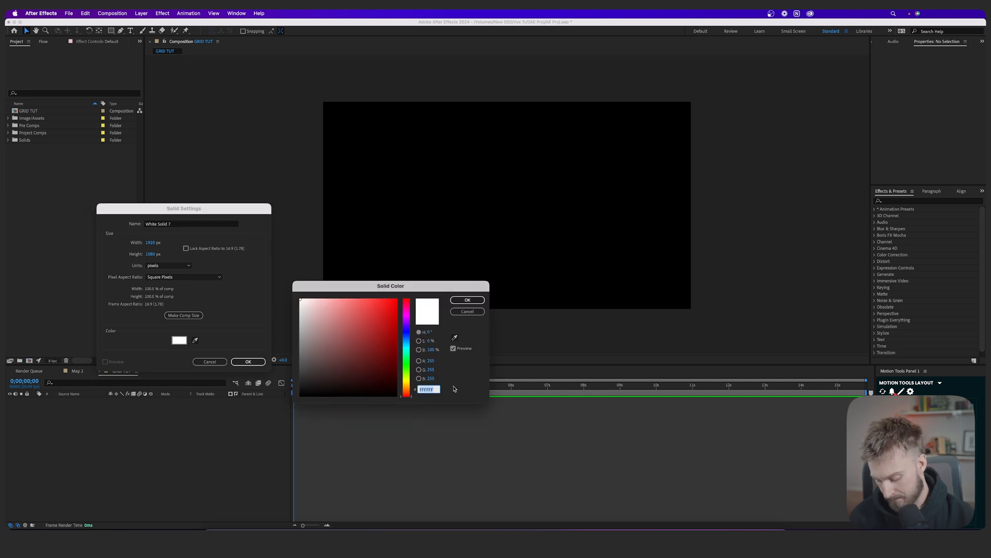
text(DADCD7)
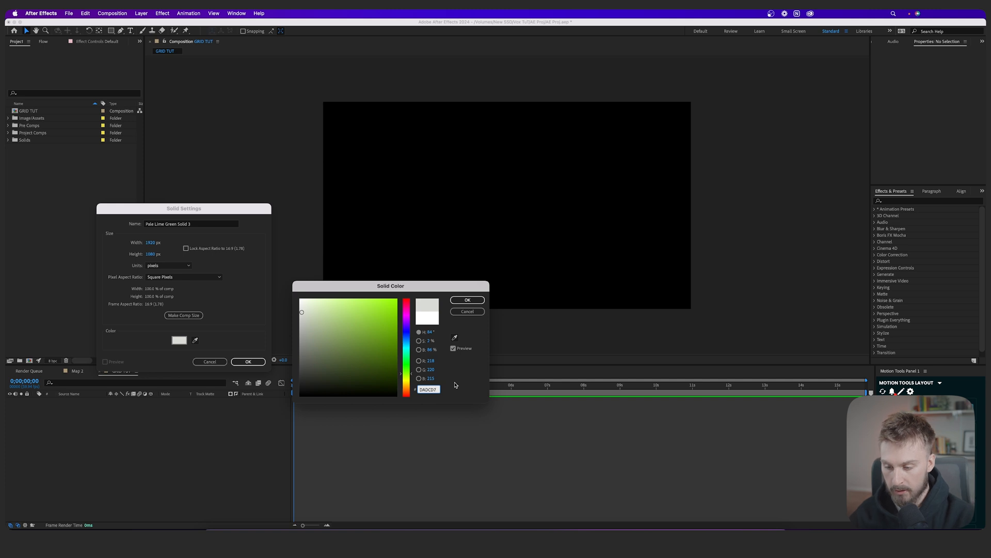
click(468, 300)
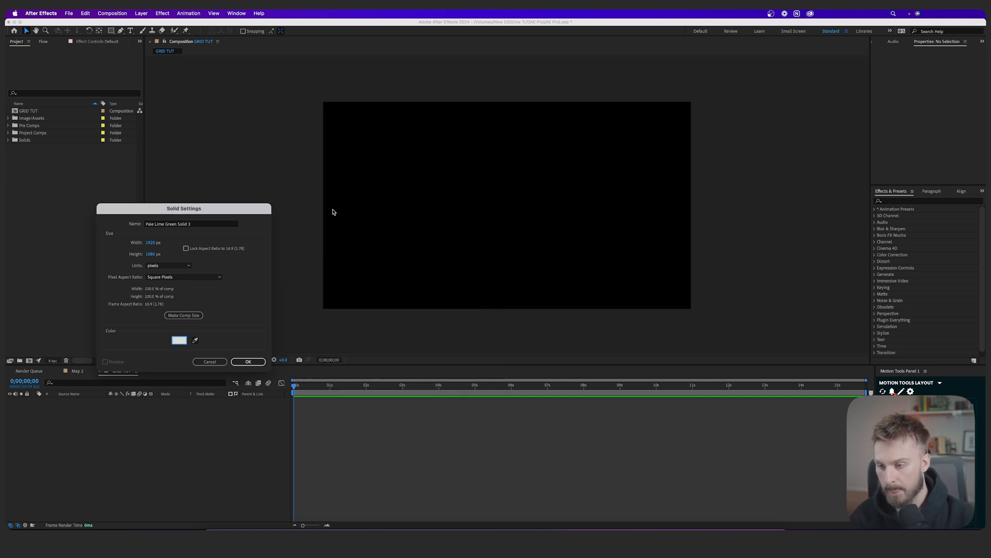
click(260, 364)
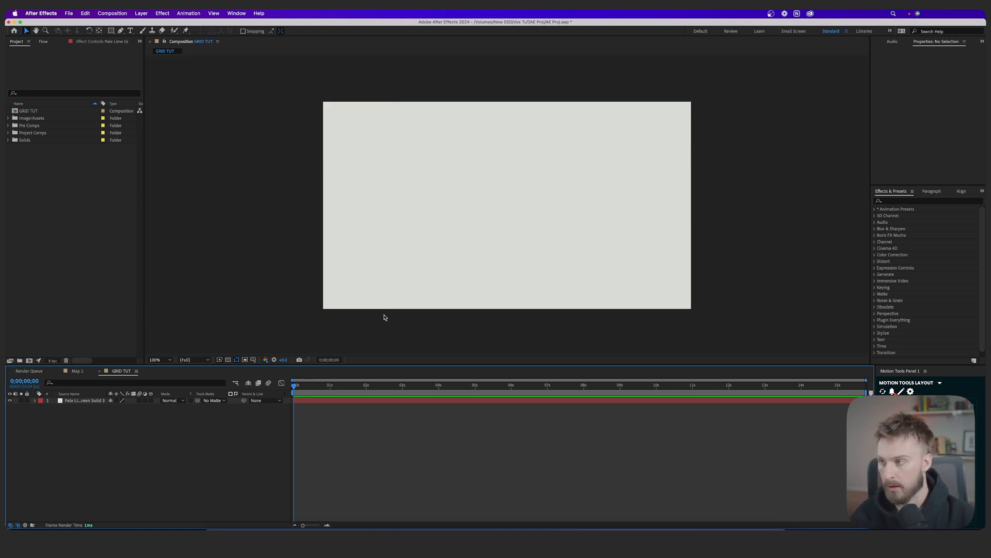
Draw an open L-shaped path with the Pen tool for the graph's vertical and horizontal axes
click(120, 30)
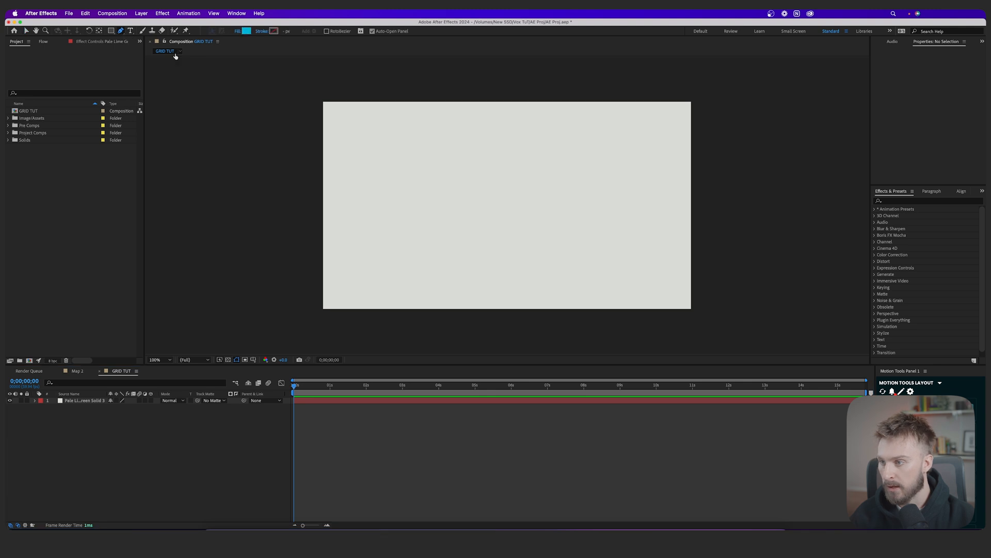
click(428, 154)
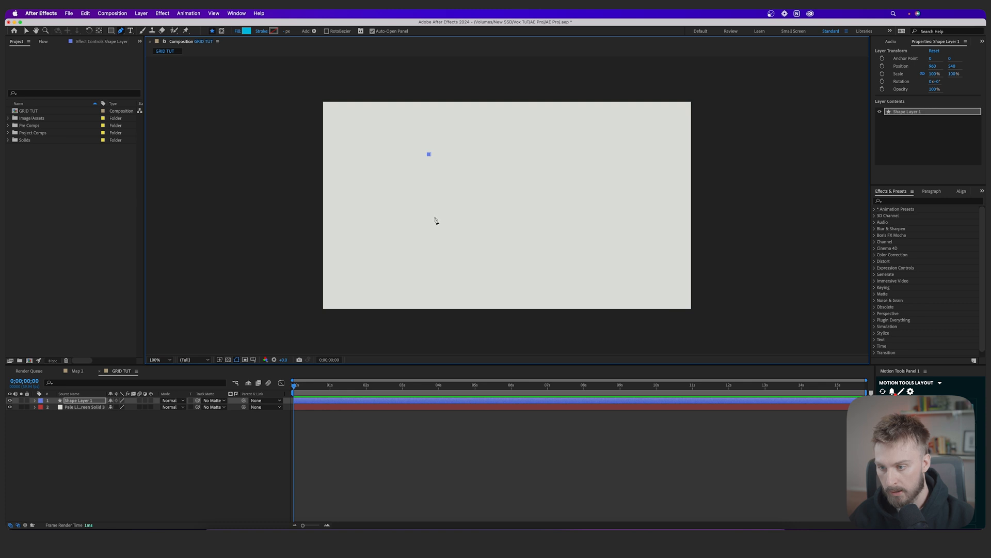
click(430, 249)
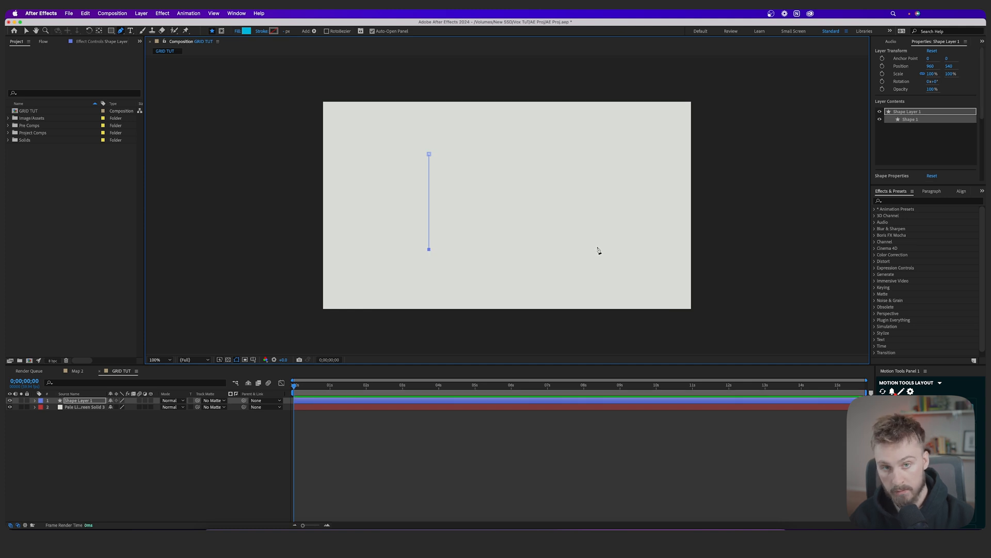
click(598, 250)
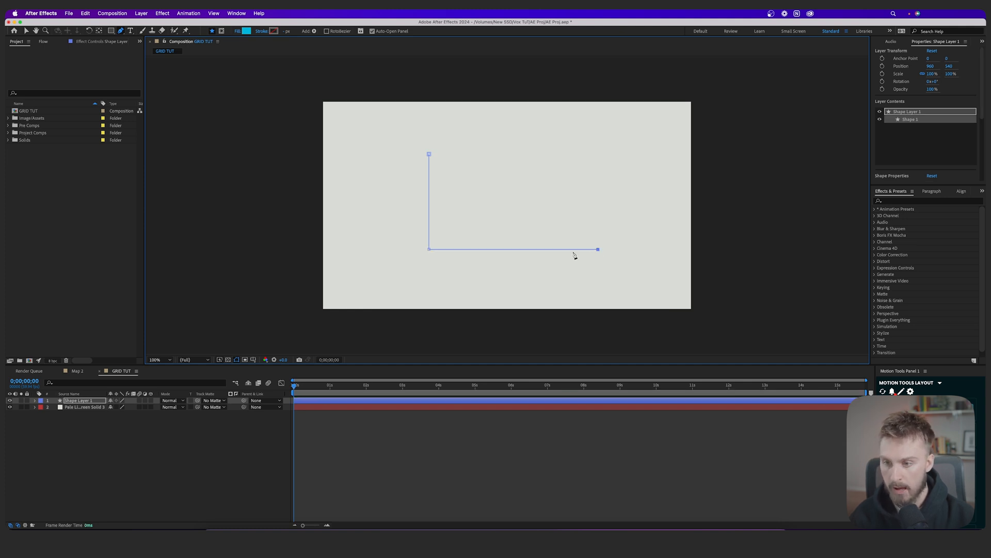
Set the L-shaped path's fill to None and give it a stroke in the colour 6DA083
click(237, 32)
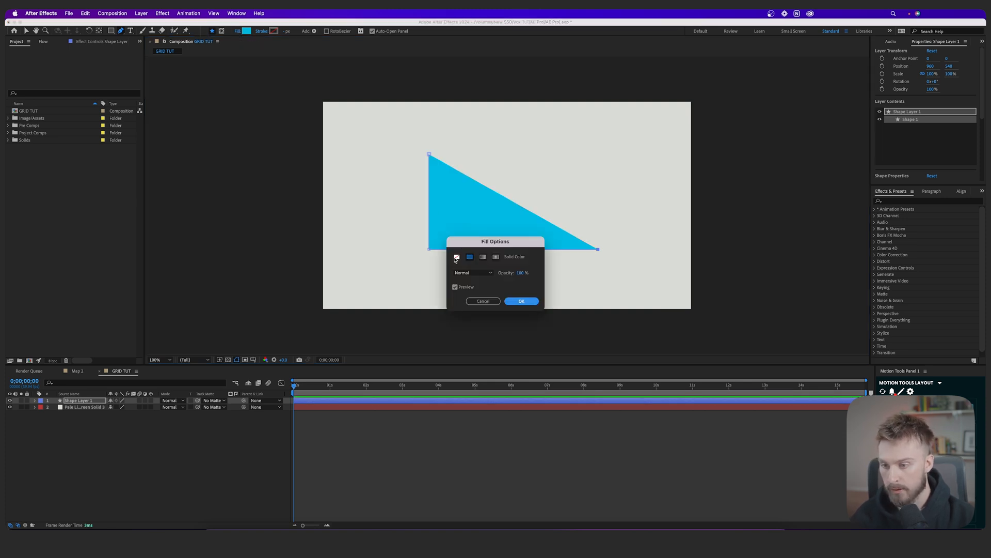
click(456, 257)
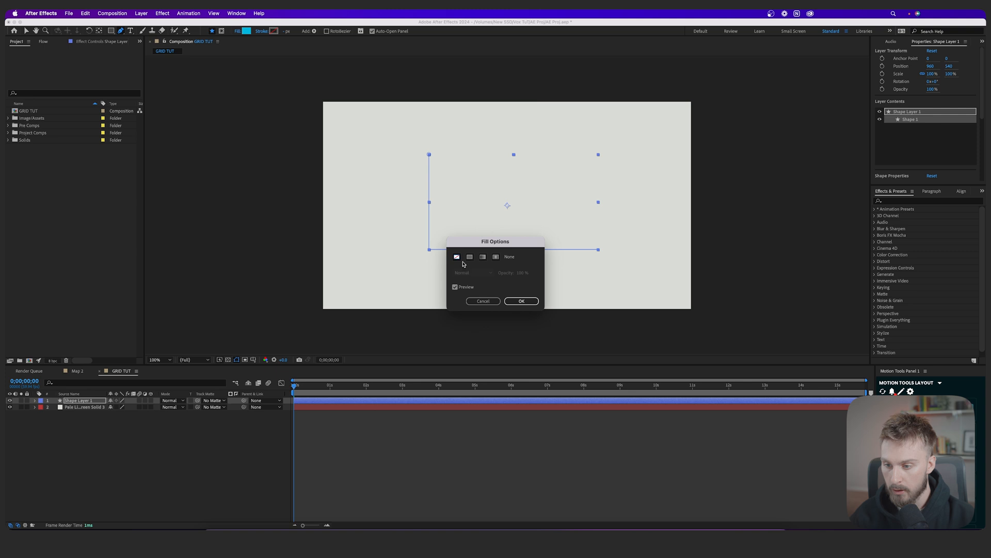
click(514, 302)
drag(286, 32, 294, 33)
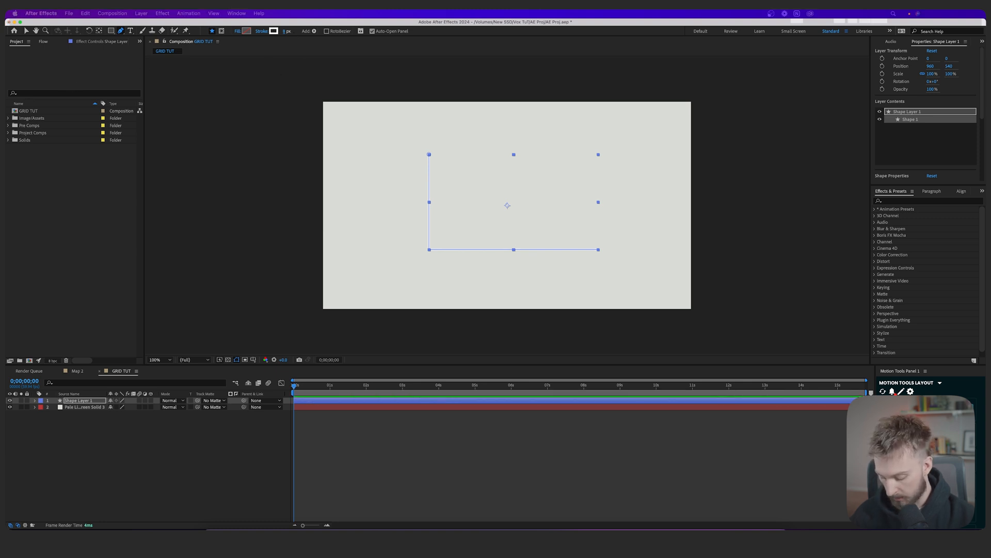
click(275, 32)
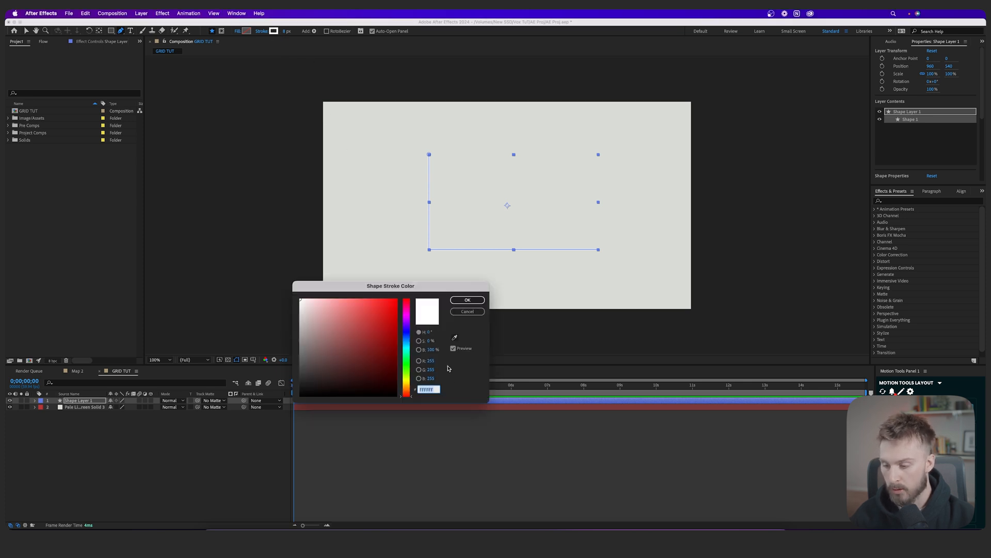
text(6DA083)
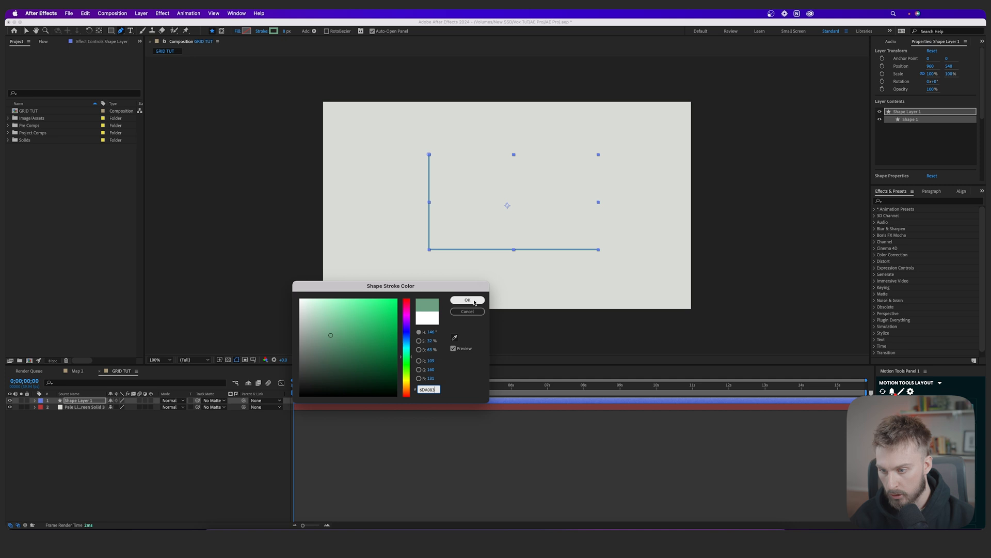
click(468, 301)
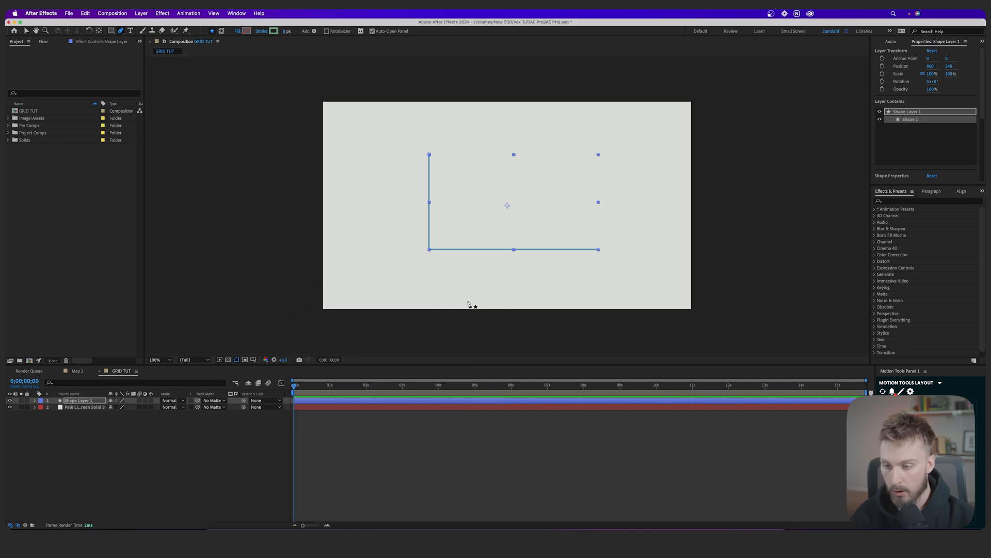
Reselect the L-shaped axis layer and reduce its stroke width to make the line thinner
click(491, 431)
key(v)
key(period)
key(comma)
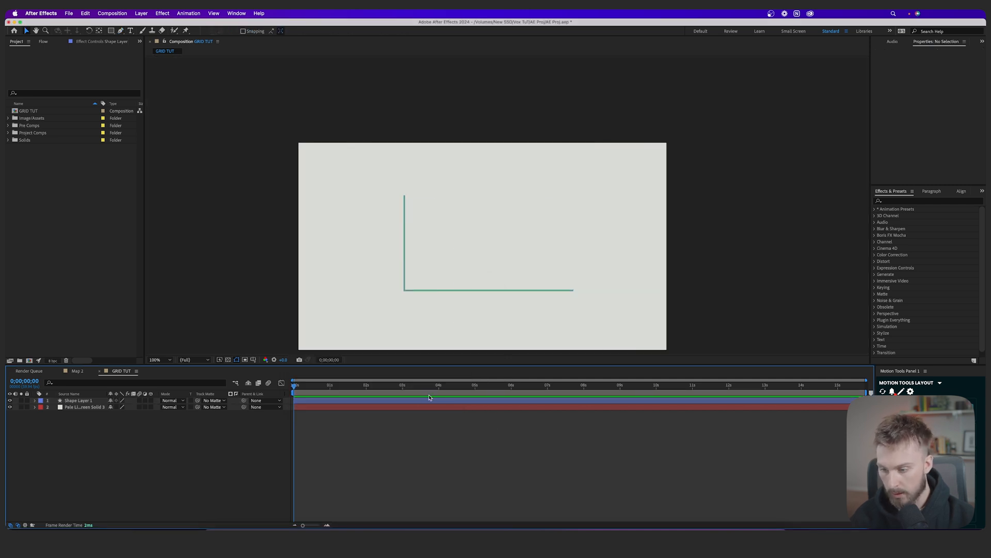
click(459, 289)
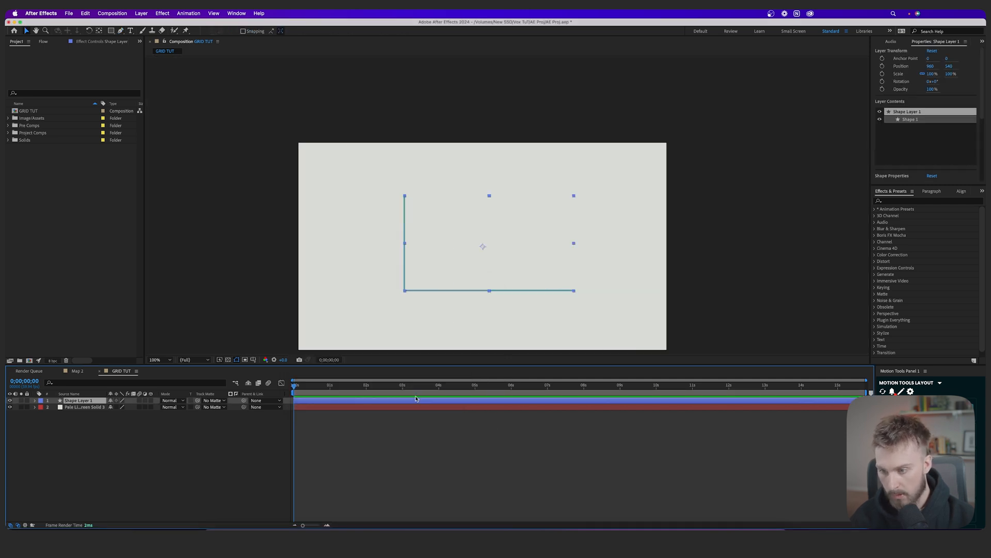
click(347, 54)
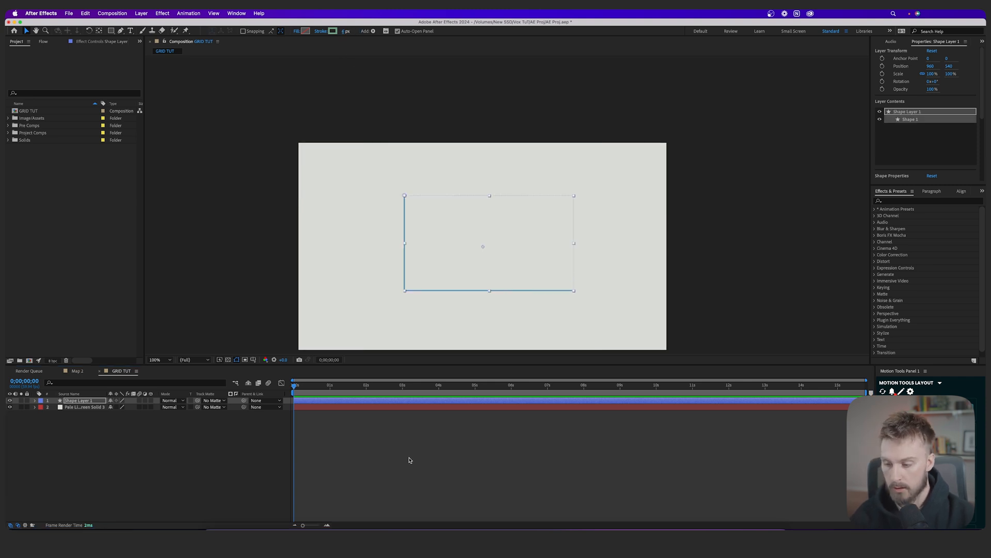
click(420, 423)
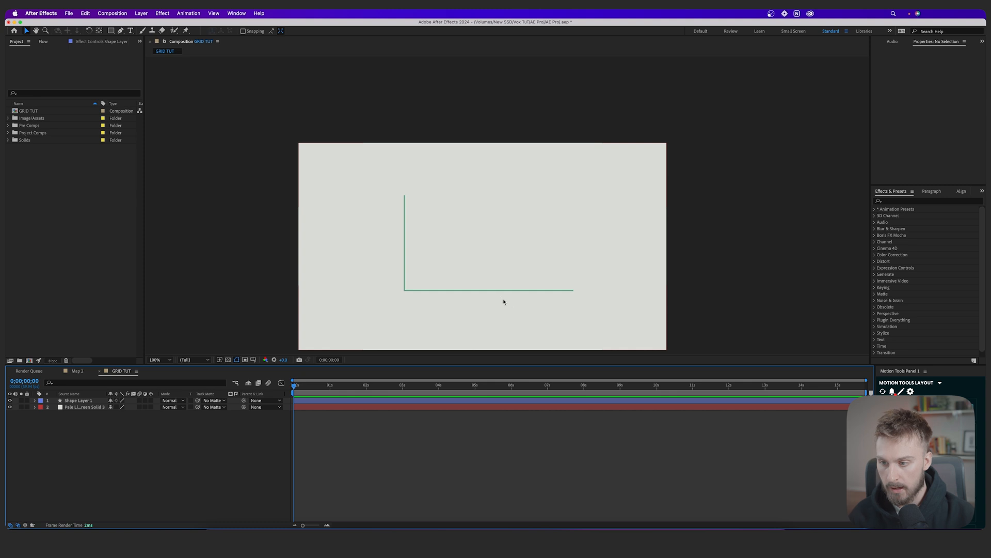
Align the L-shaped axis layer to the composition's horizontal and vertical centre
drag(507, 305, 496, 277)
click(376, 401)
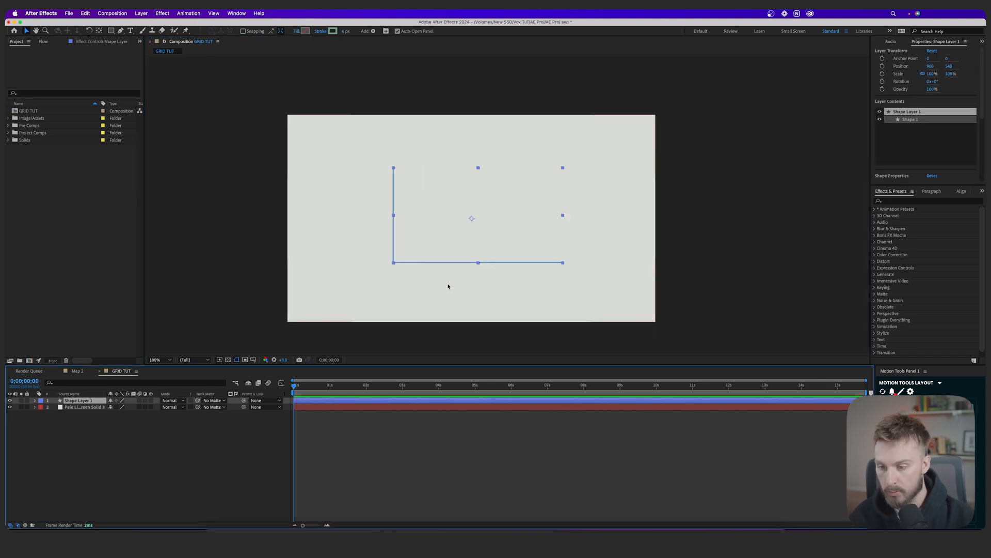
click(962, 193)
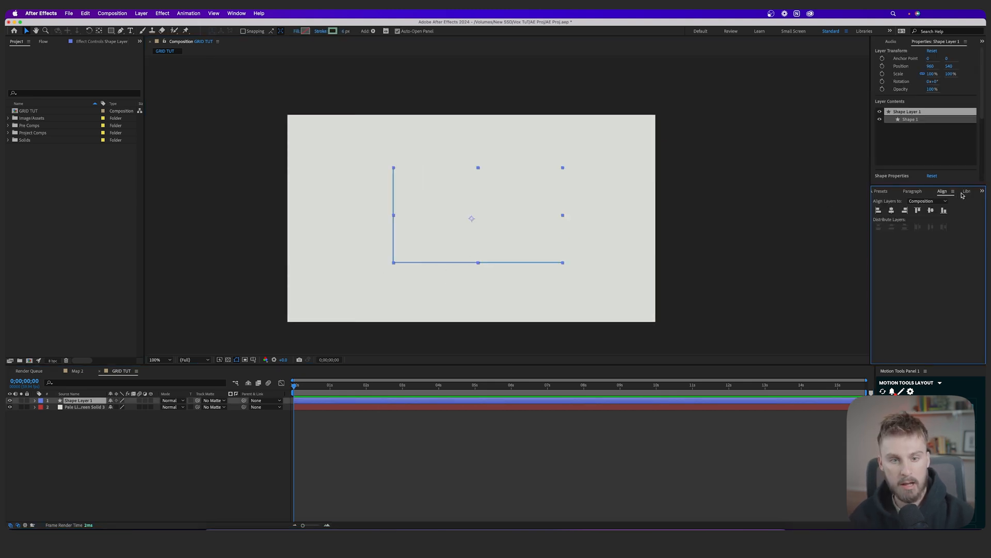
click(240, 15)
click(239, 72)
click(891, 210)
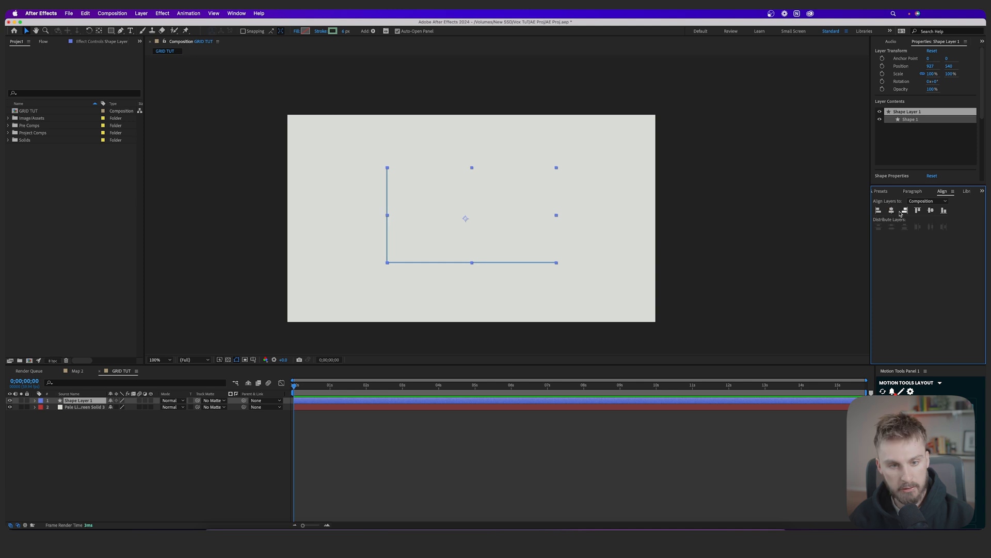
click(930, 210)
click(598, 424)
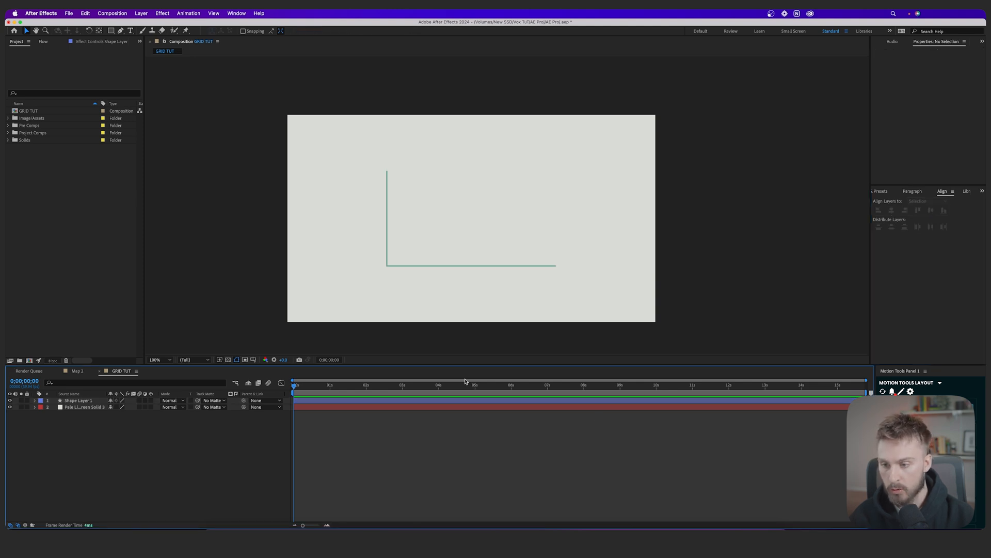
mouse_move(454, 246)
mouse_down()
mouse_move(431, 258)
mouse_move(454, 237)
mouse_up()
key(v)
Add a second full-size 1920 x 1080 px solid above the axis layer, keeping the default colour
right_click(202, 480)
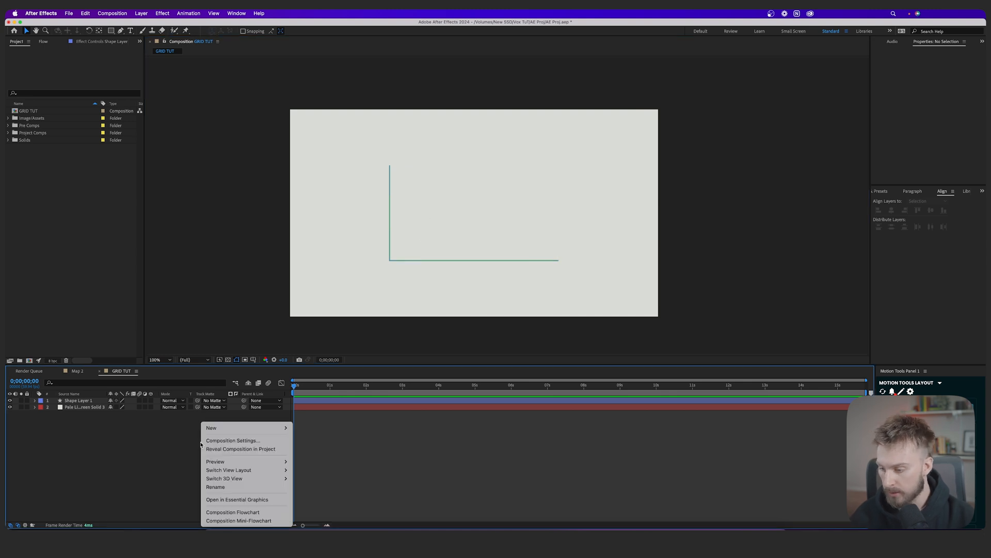
mouse_move(248, 428)
click(320, 453)
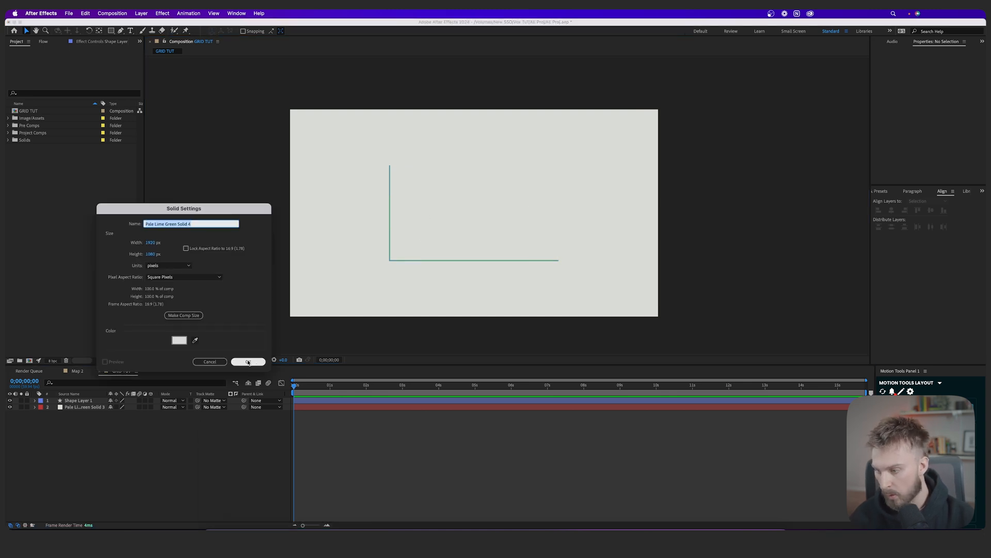
click(248, 361)
Find the Grid effect in the Generate category and apply it to the new solid
click(982, 191)
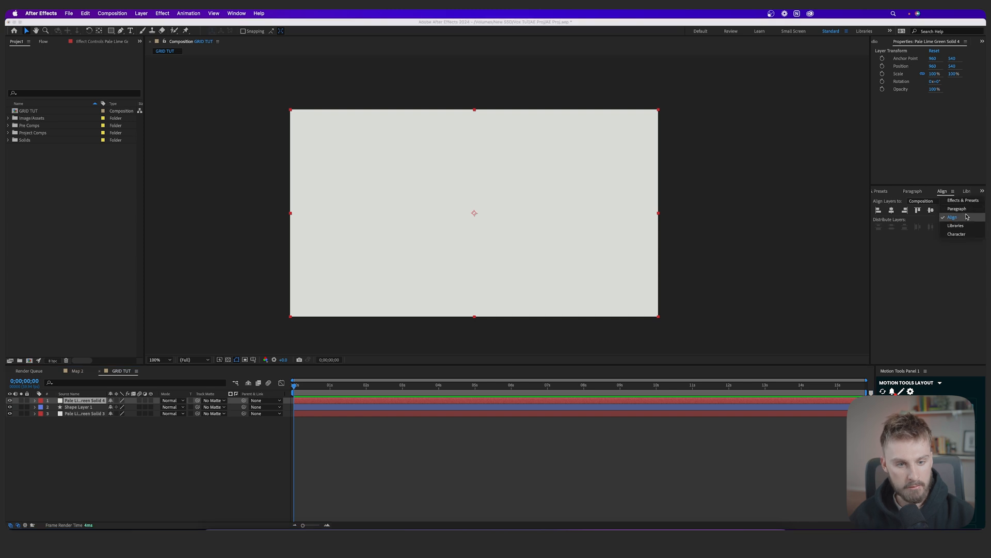
click(963, 202)
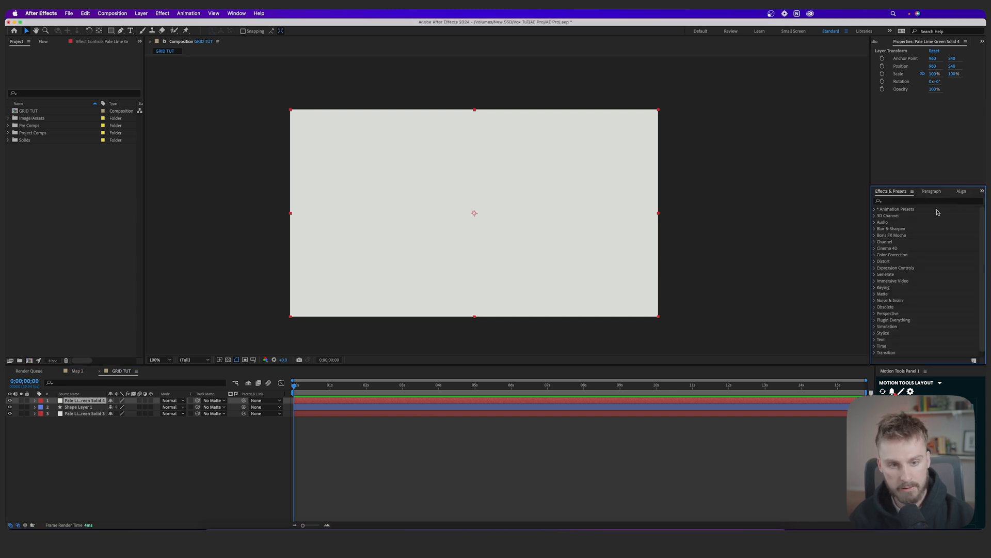
click(911, 204)
text(Grid)
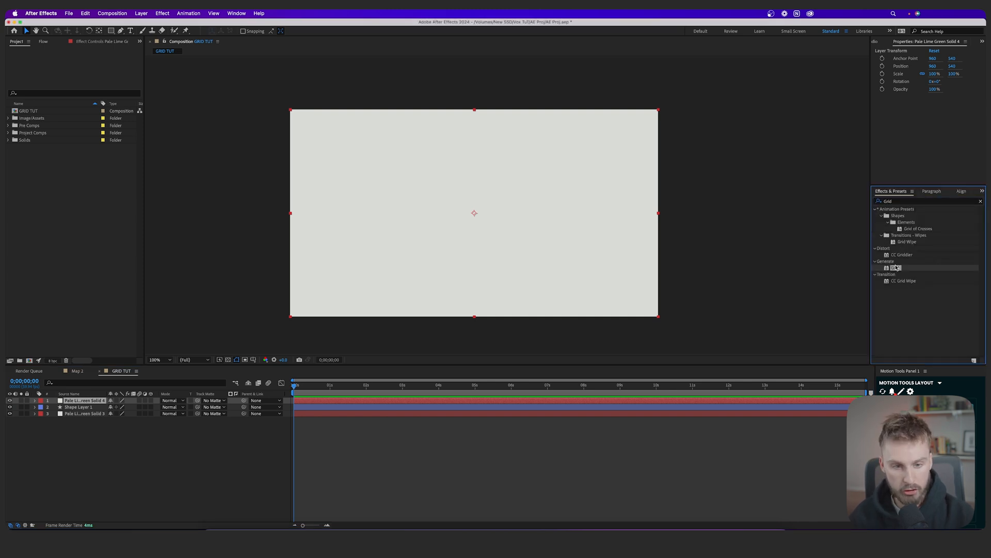
drag(902, 268, 503, 249)
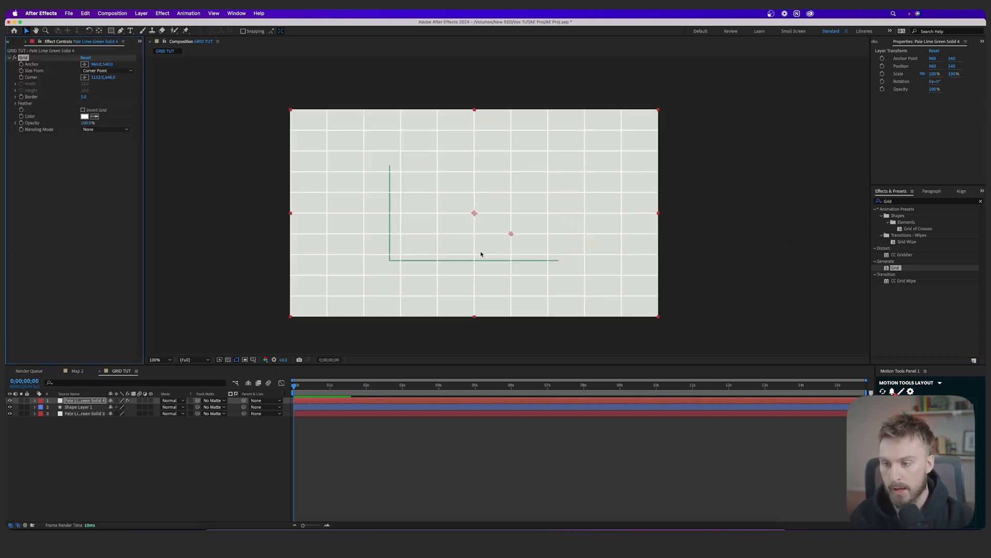
Set the Grid effect's line colour to BFCDC5
click(85, 121)
click(85, 117)
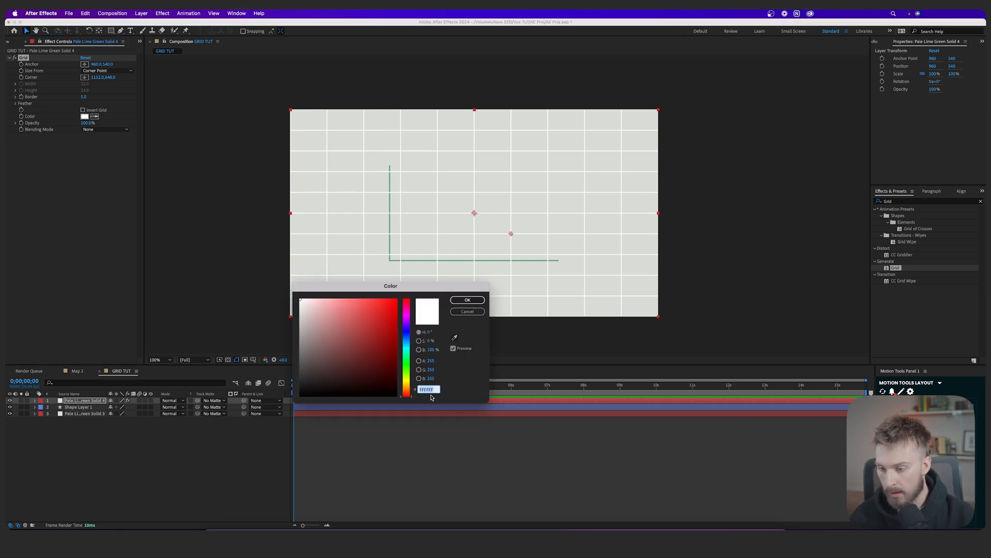
text(BFCDC5)
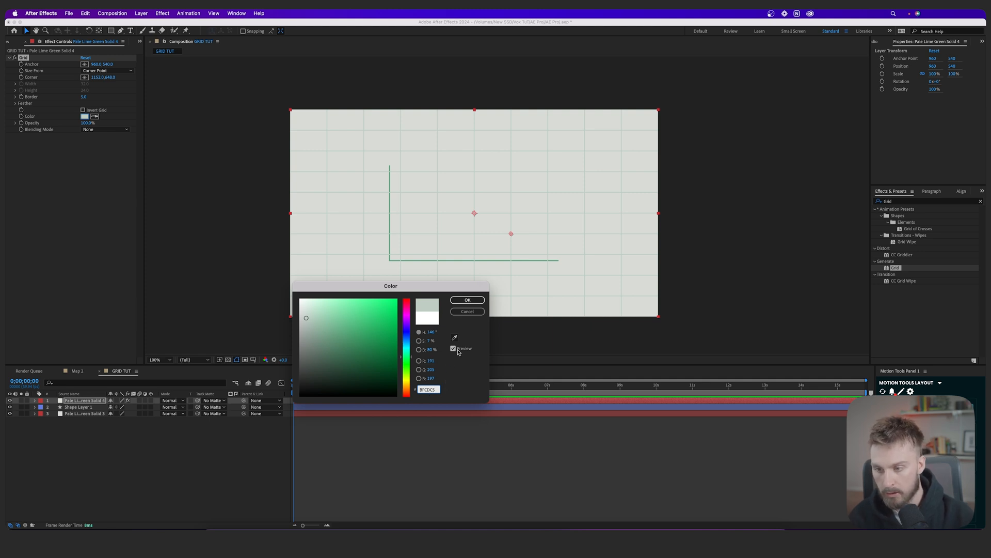
click(464, 304)
scroll(523, 221, up, 1)
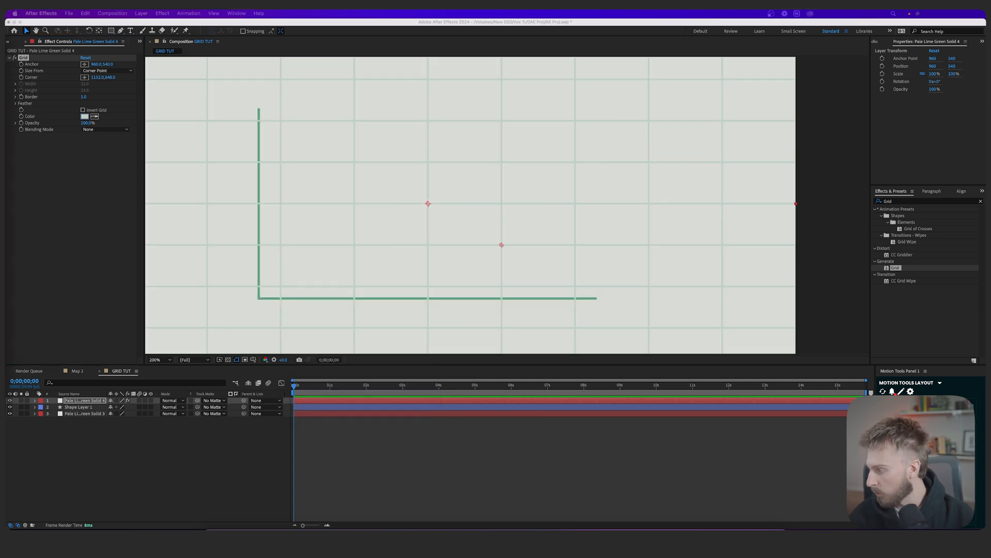
Set the Grid effect's corner to 1181, 663 so the grid lines meet the ends of the L-shaped axes
click(101, 75)
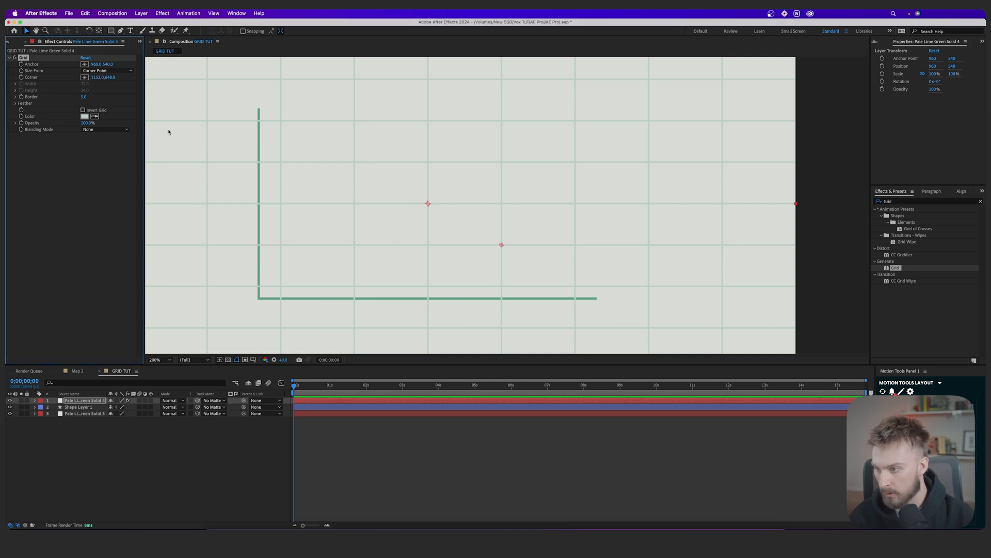
drag(97, 77, 104, 77)
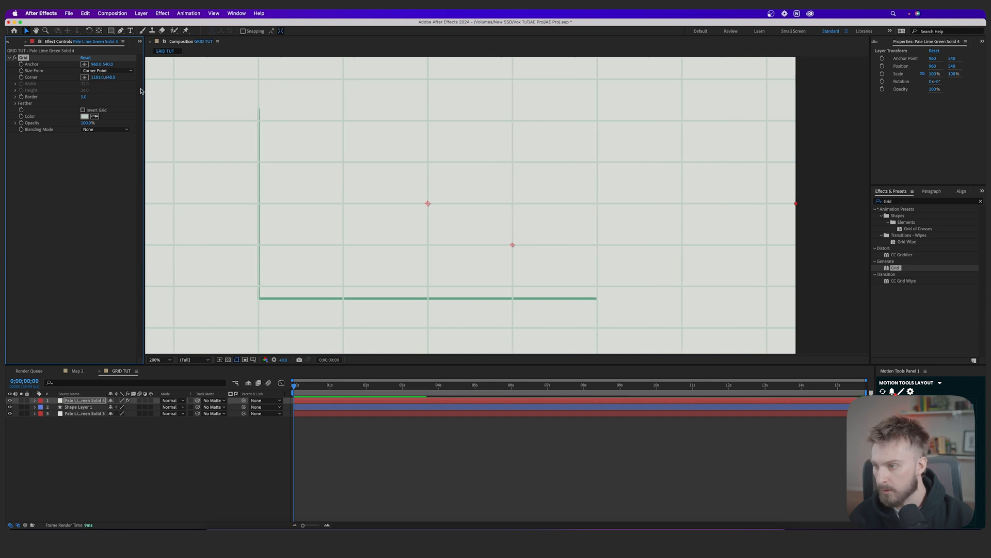
drag(106, 76, 114, 78)
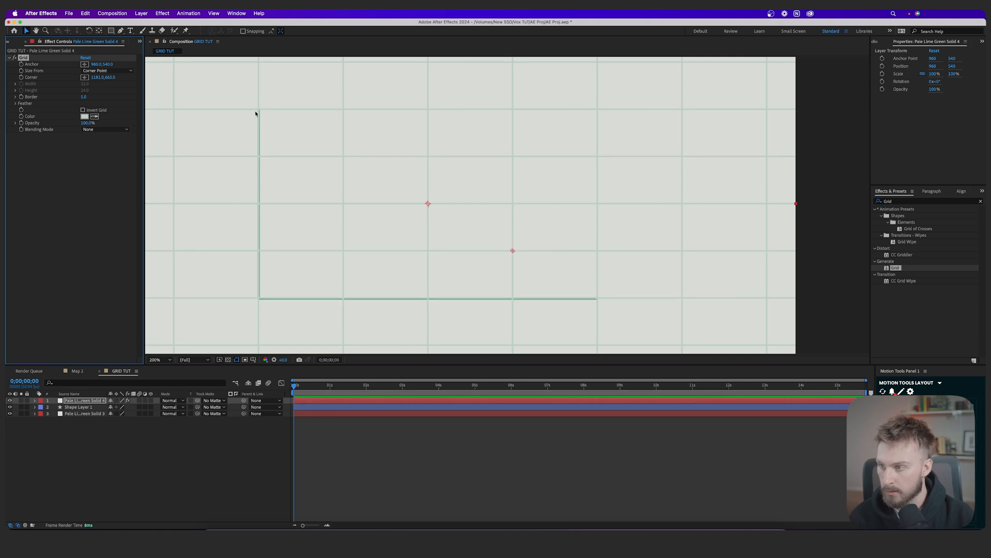
scroll(261, 109, up, 2)
scroll(268, 168, down, 2)
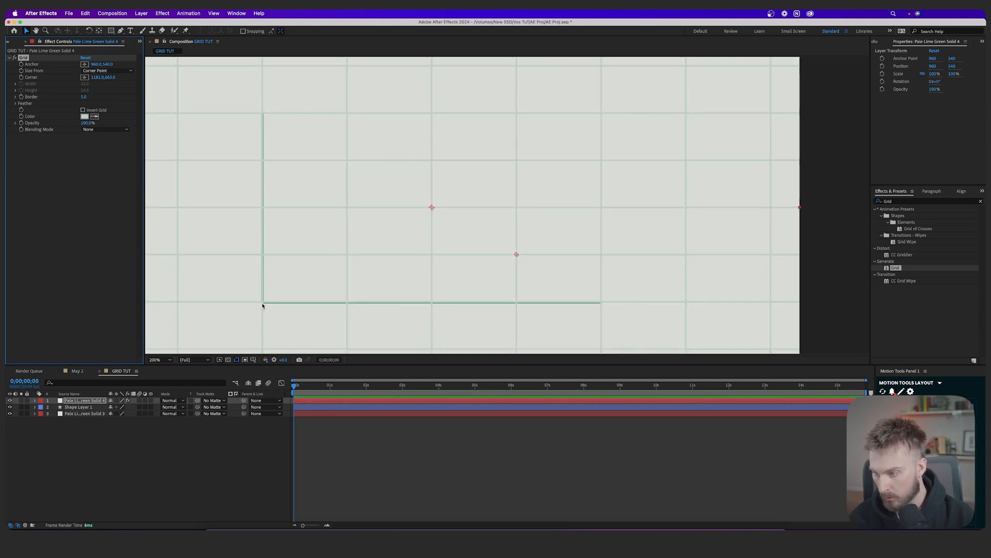
Move the L-shaped axis layer above the grid solid and rename it Bars
click(254, 440)
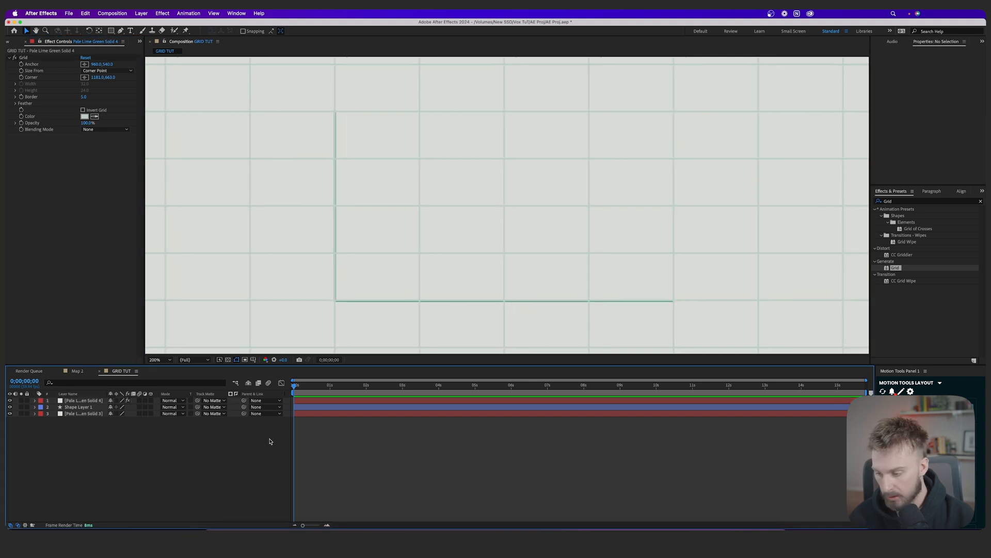
click(299, 401)
drag(77, 401, 90, 410)
click(88, 402)
key(Return)
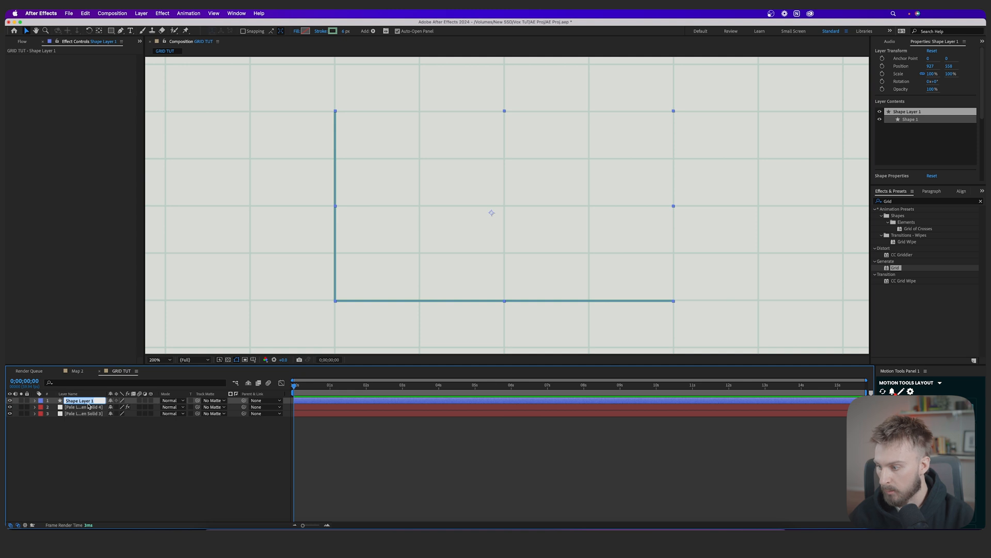
text(Bars)
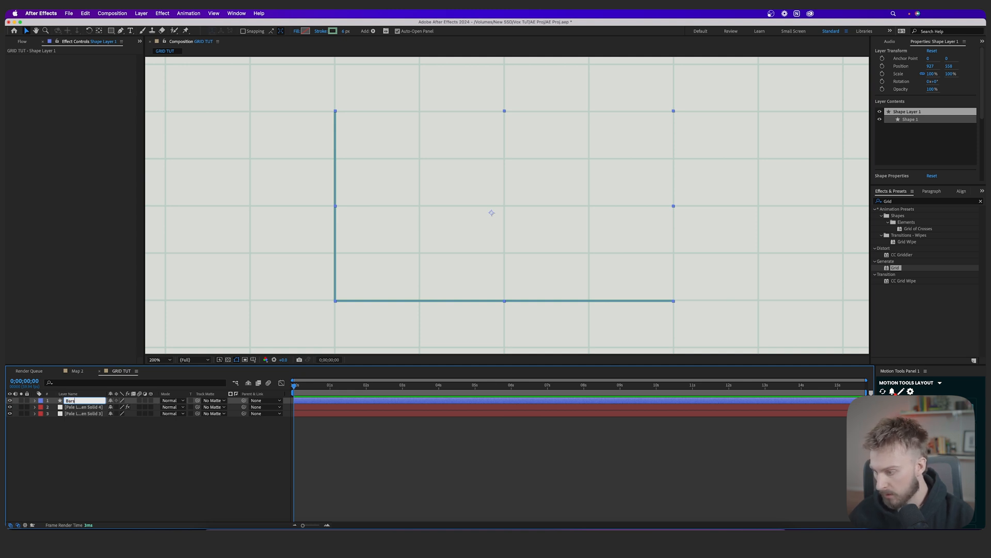
click(91, 424)
Rename the solid carrying the Grid effect as Grid
click(92, 408)
key(Return)
text(Grid)
click(193, 464)
scroll(447, 277, down, 1)
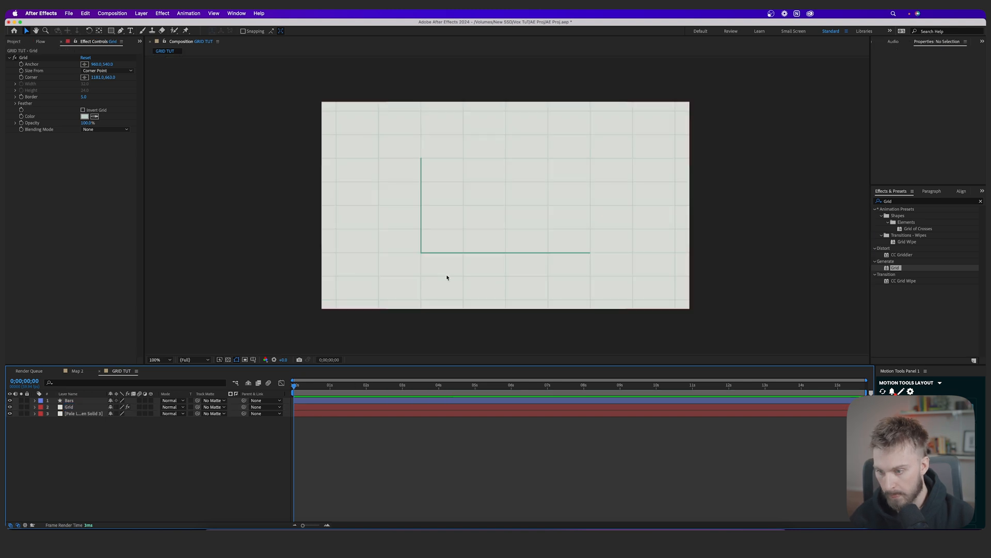
Pre-compose the Grid layer under the name Grid, moving all attributes into the new composition
click(309, 408)
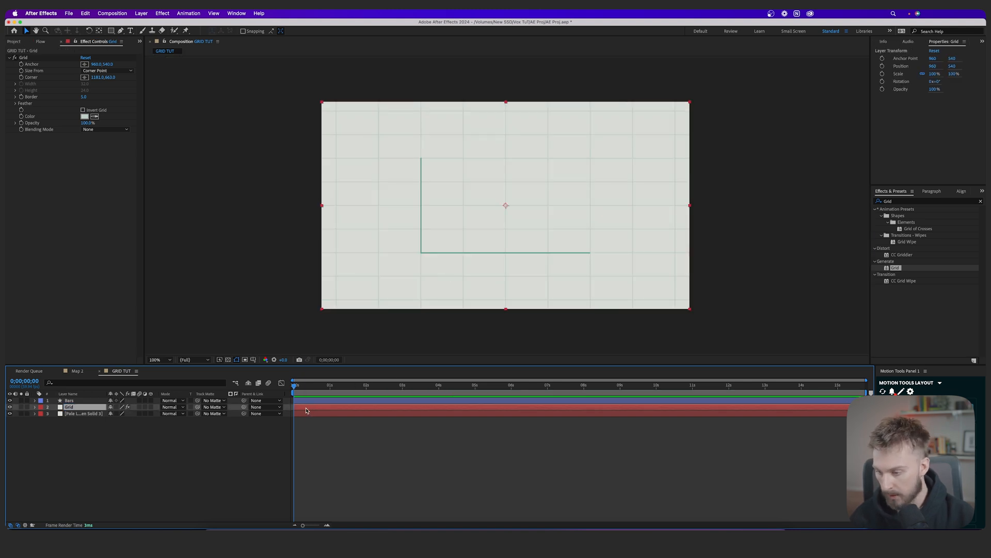
right_click(306, 410)
mouse_move(306, 409)
click(328, 474)
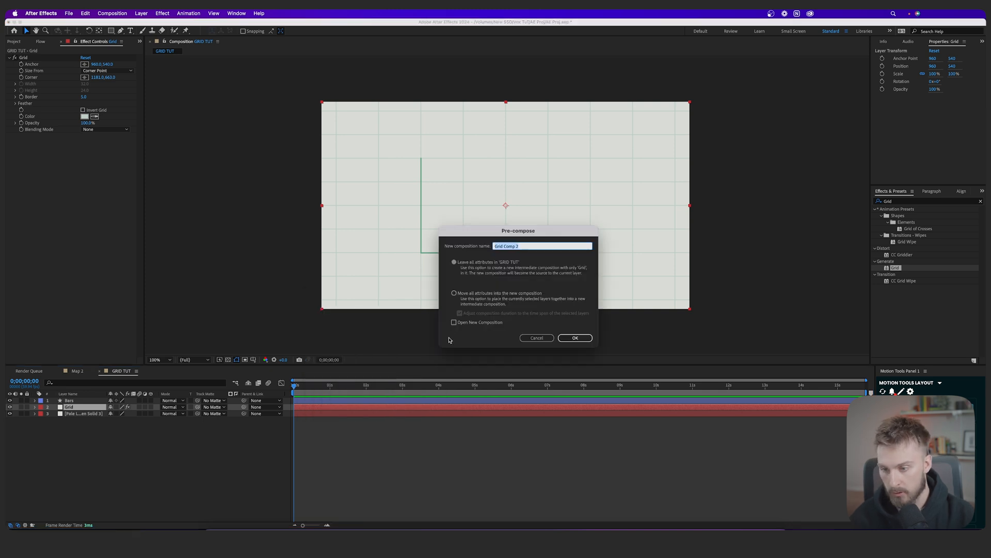
click(454, 293)
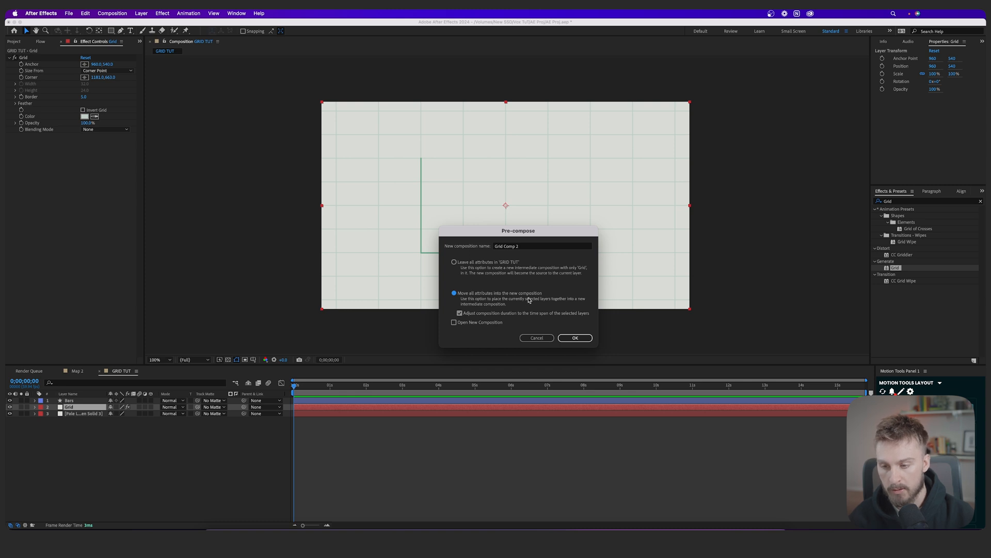
triple_click(522, 246)
text(Grid)
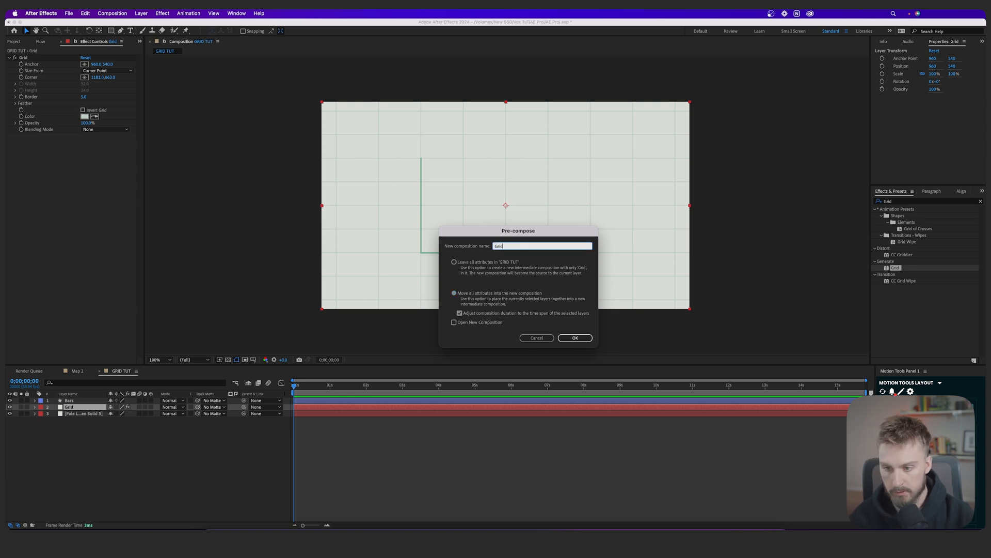
key(Return)
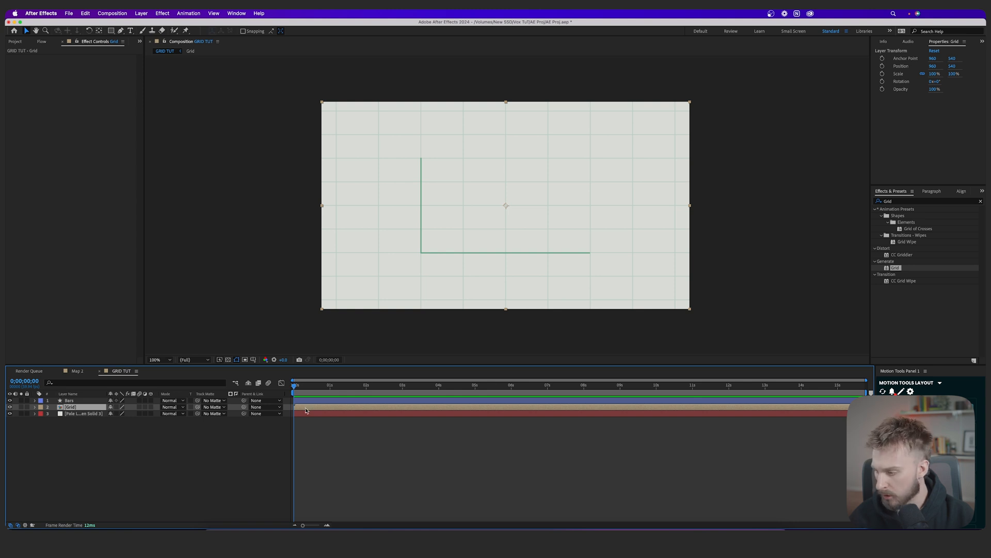
Mask the Grid precomp with a rectangle spanning the area enclosed by the L-shaped axes
click(116, 33)
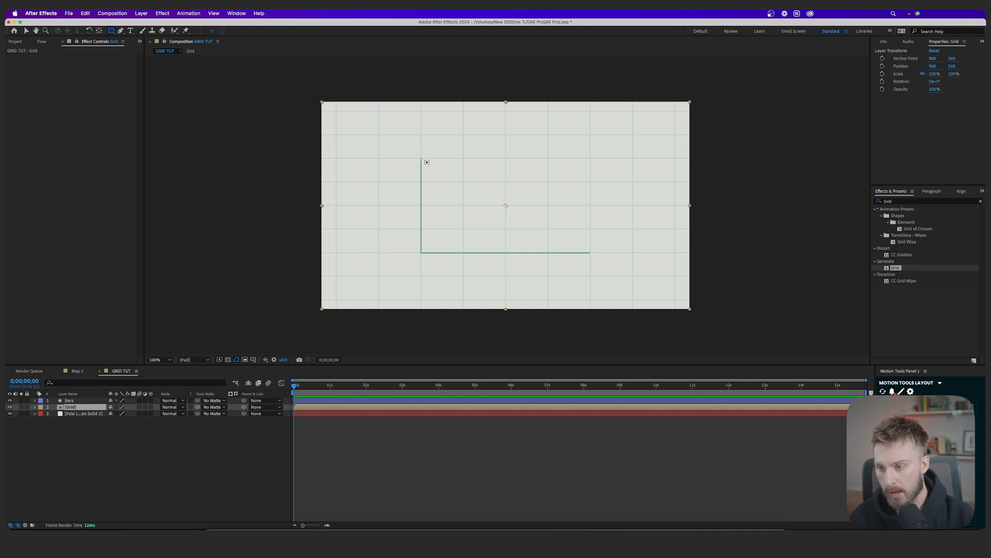
scroll(426, 162, up, 2)
drag(379, 110, 720, 298)
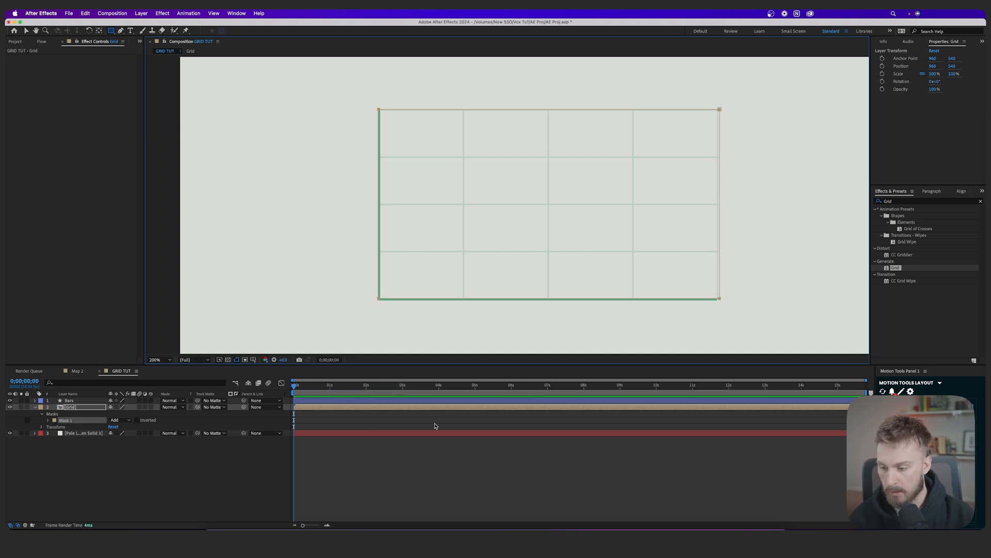
click(415, 471)
scroll(532, 265, down, 2)
key(v)
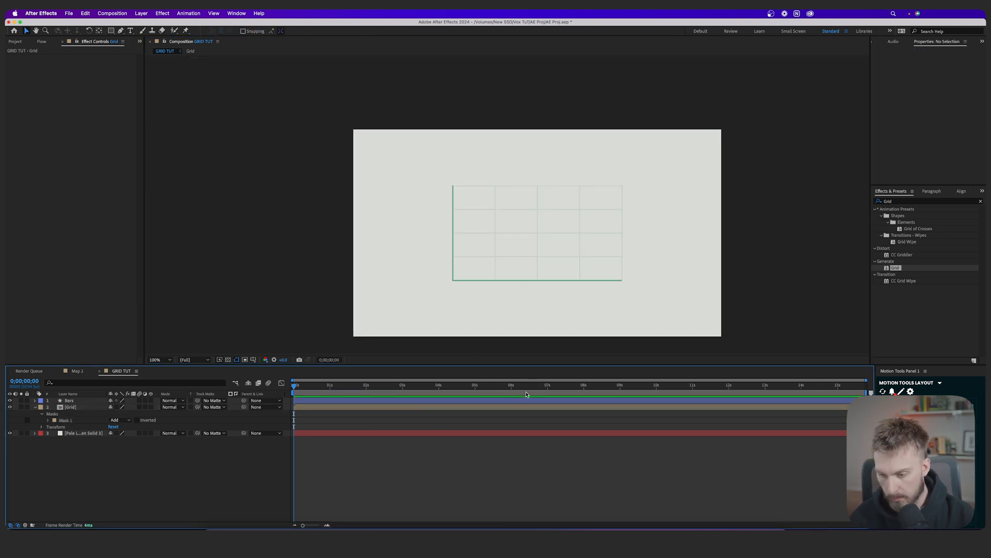
Set the Grid effect's corner to 1181, 644 inside the Grid precomp and return to the GRID TUT composition
click(454, 407)
scroll(485, 251, up, 2)
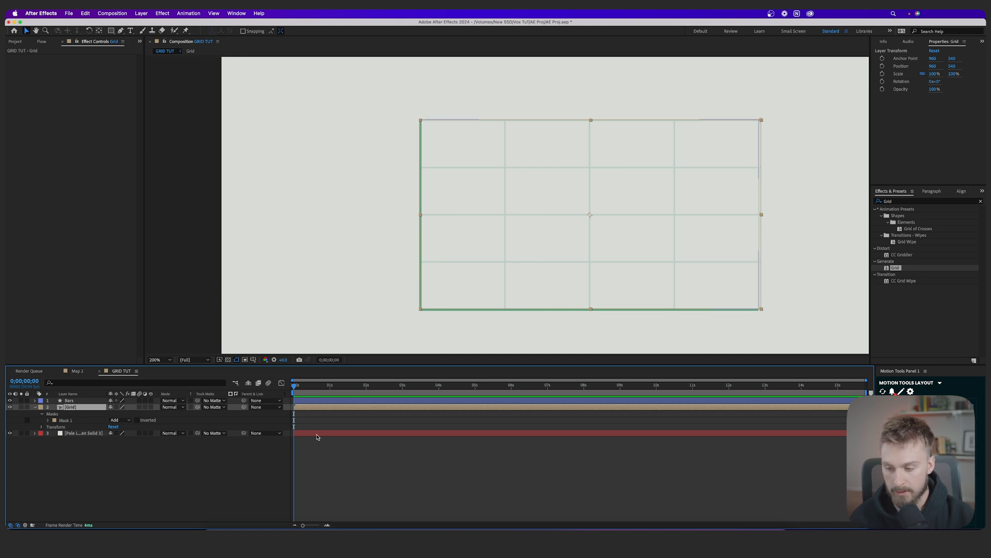
double_click(340, 410)
scroll(379, 308, down, 2)
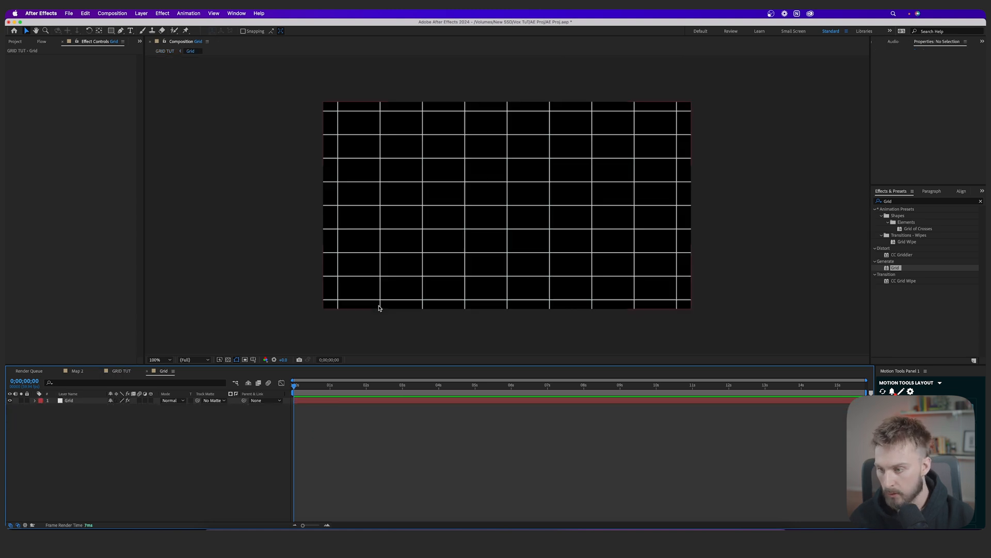
drag(97, 77, 125, 214)
key(super+z)
click(120, 371)
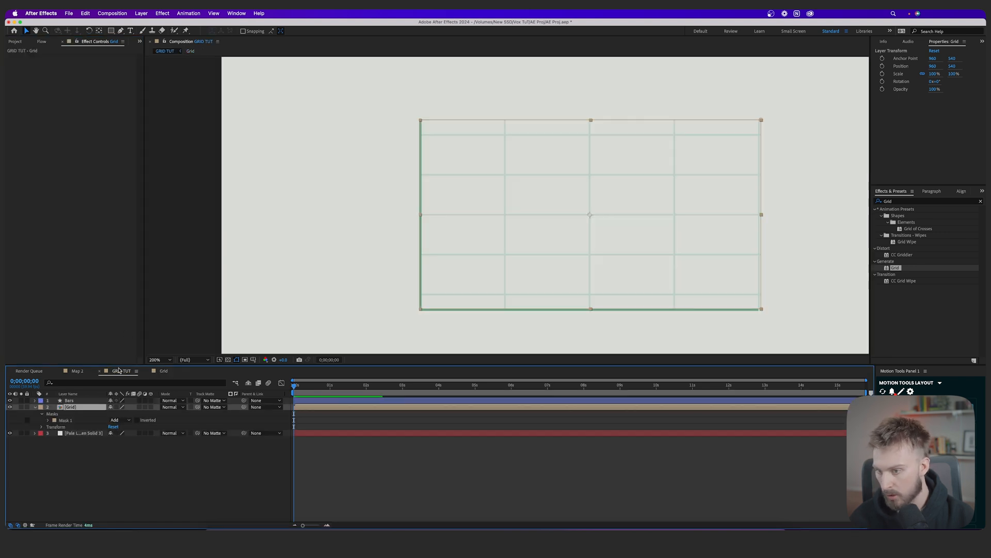
Replace the masked Grid precomp in GRID TUT with the grid solid copied from inside it, setting its Grid corner to 1181, 621
double_click(354, 407)
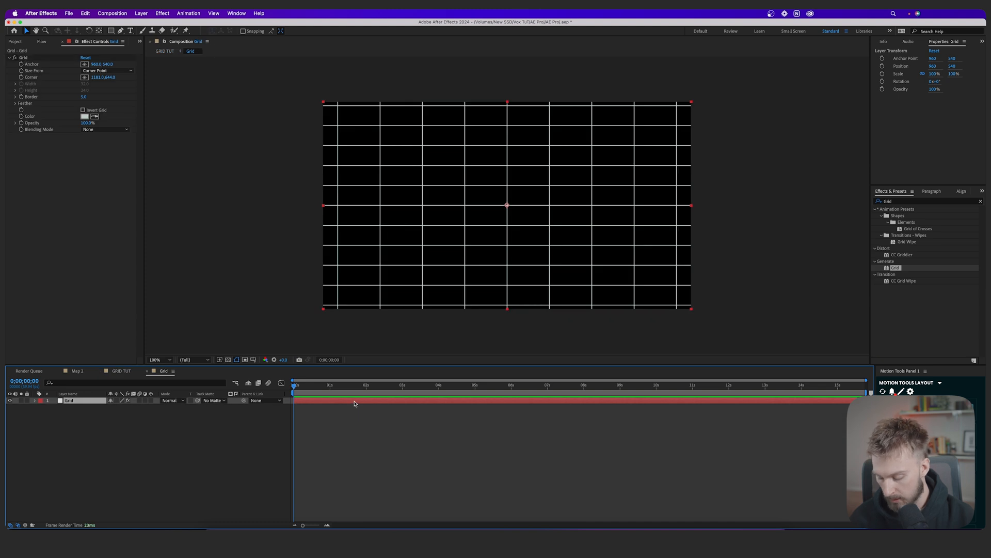
click(121, 371)
click(349, 412)
click(350, 408)
key(Delete)
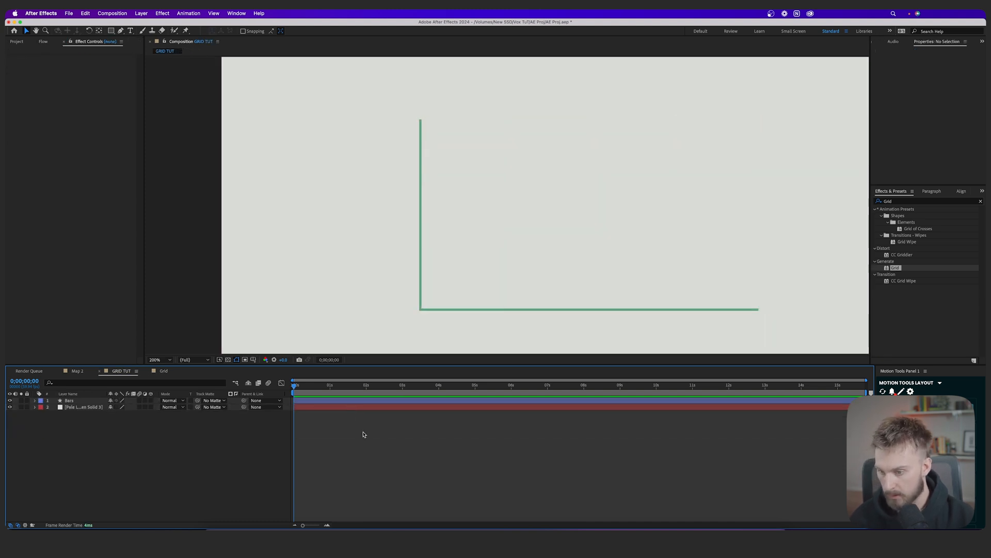
key(super+v)
drag(107, 78, 96, 82)
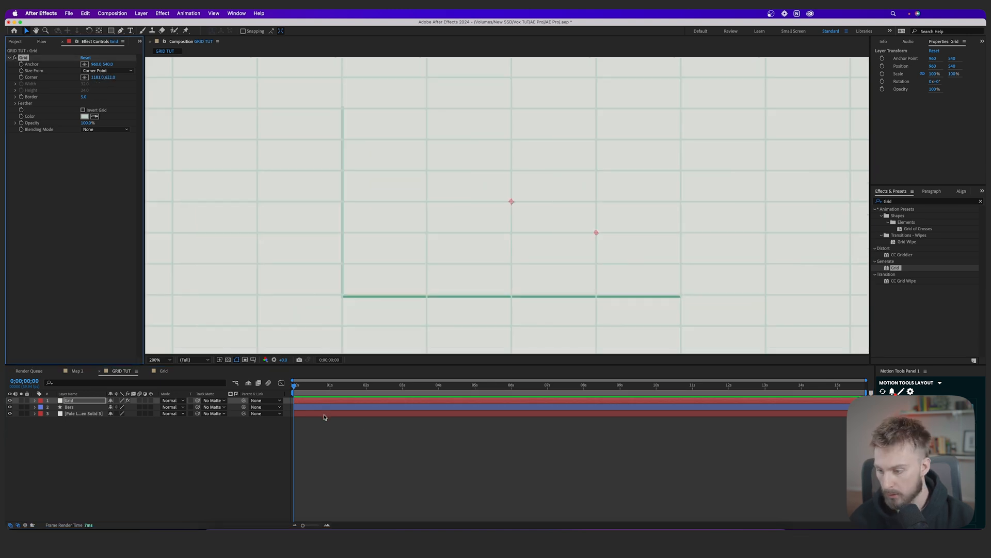
click(323, 414)
key(s)
drag(117, 420, 129, 420)
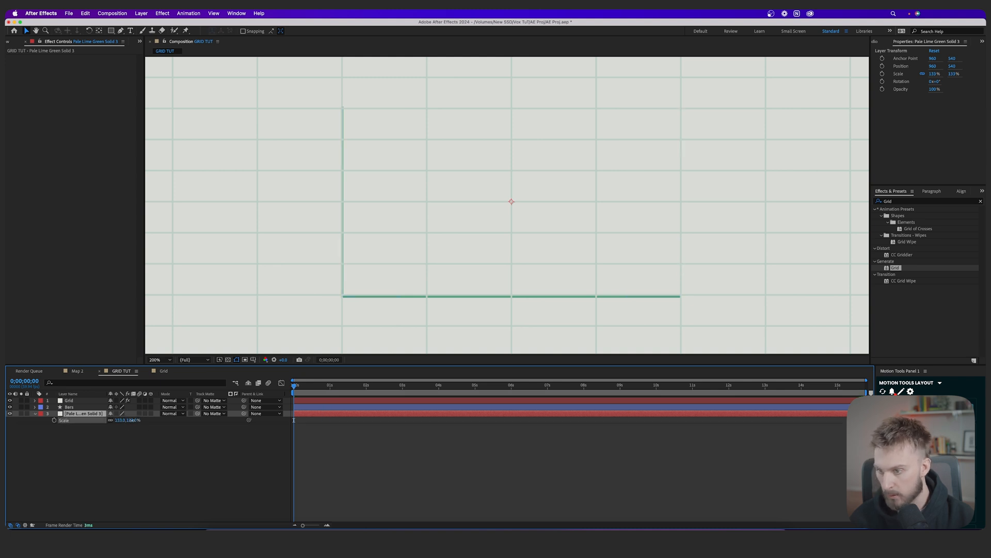
key(super+z)
Scale the Bars layer to 120% and set the Grid effect's vertical corner value to 638
click(86, 406)
key(s)
drag(117, 414, 124, 413)
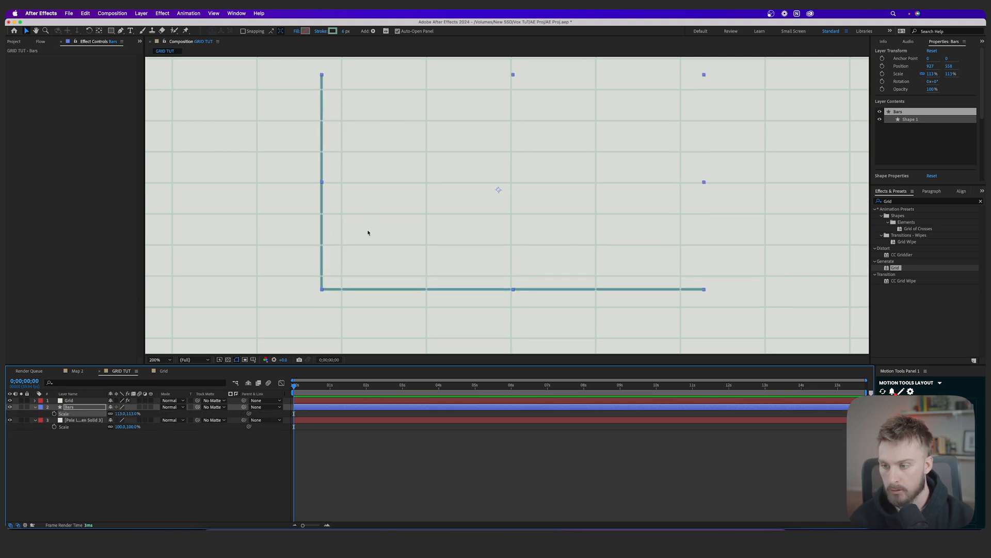
drag(119, 414, 123, 414)
click(314, 401)
drag(111, 78, 117, 78)
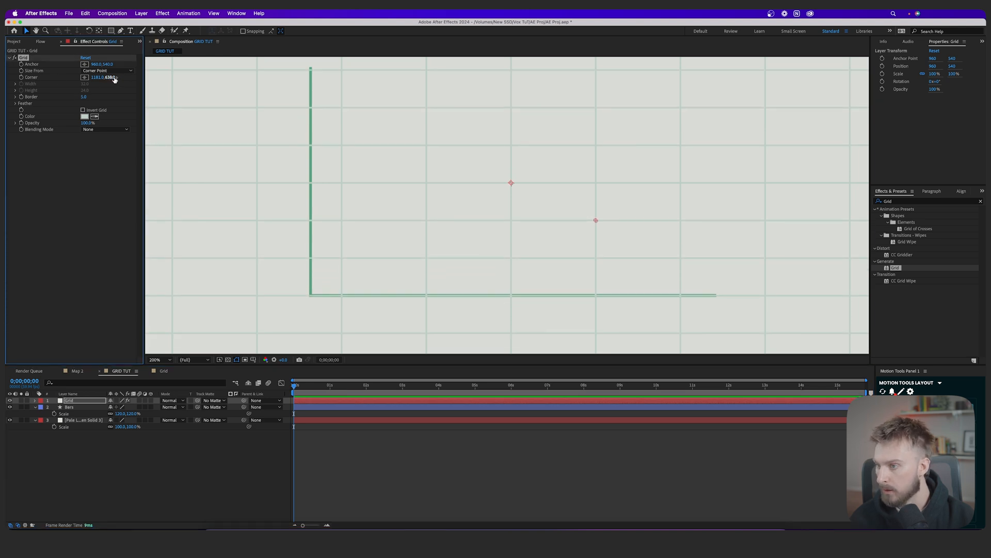
Align the Bars layer to the horizontal and vertical centre of the composition
click(309, 407)
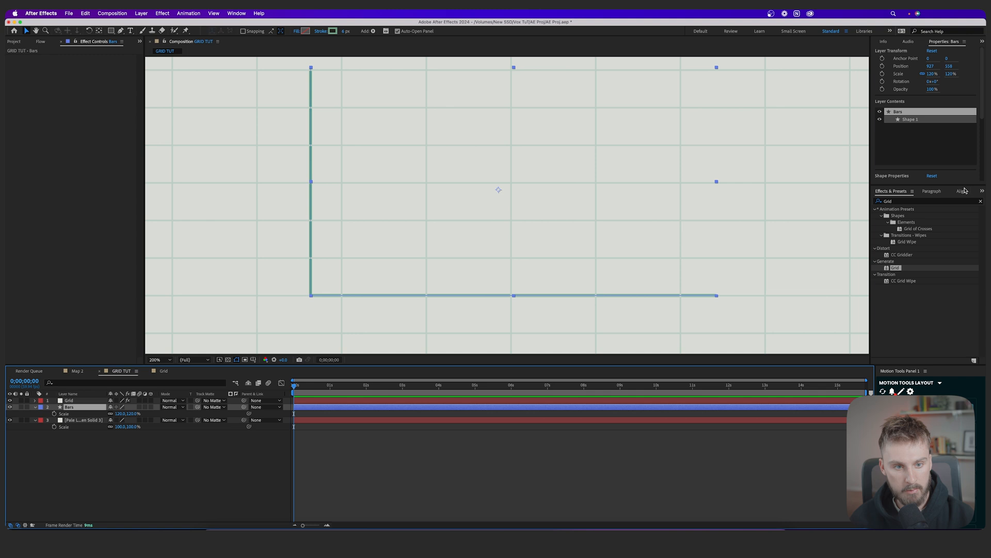
click(964, 191)
click(892, 210)
click(929, 210)
key(comma)
scroll(411, 307, up, 1)
drag(523, 176, 438, 274)
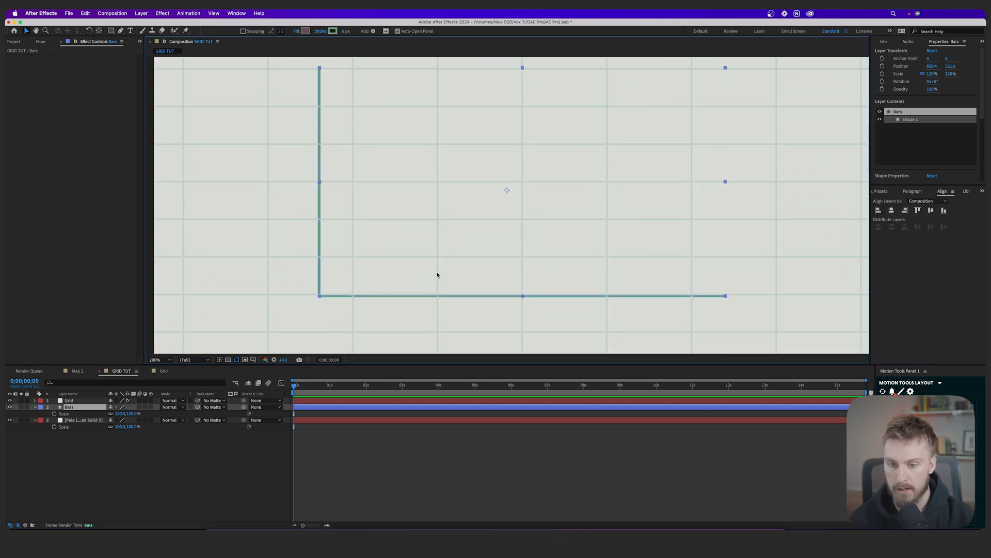
Set the Grid effect's horizontal corner value to 1224 and pre-compose the layer as Grid with all attributes moved
click(305, 402)
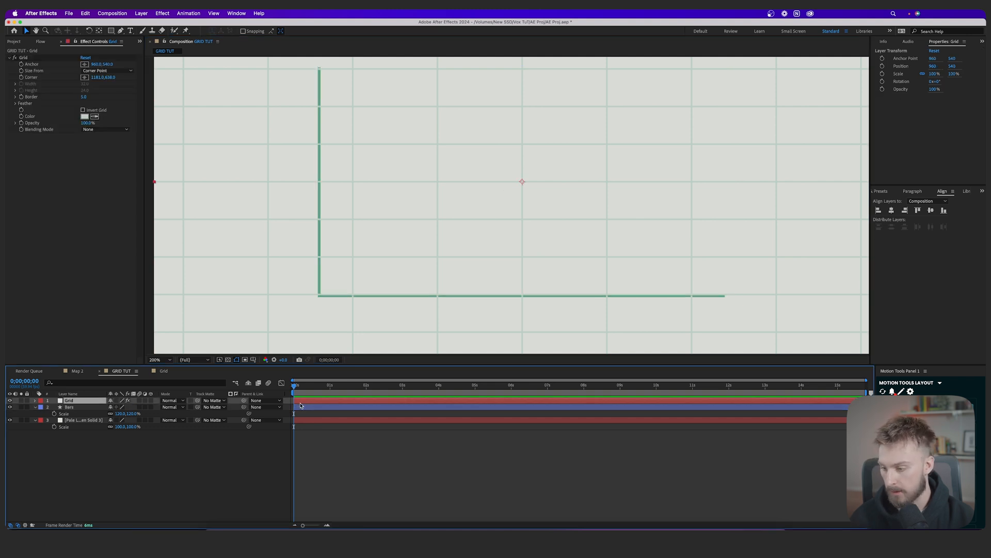
drag(106, 77, 115, 75)
right_click(307, 404)
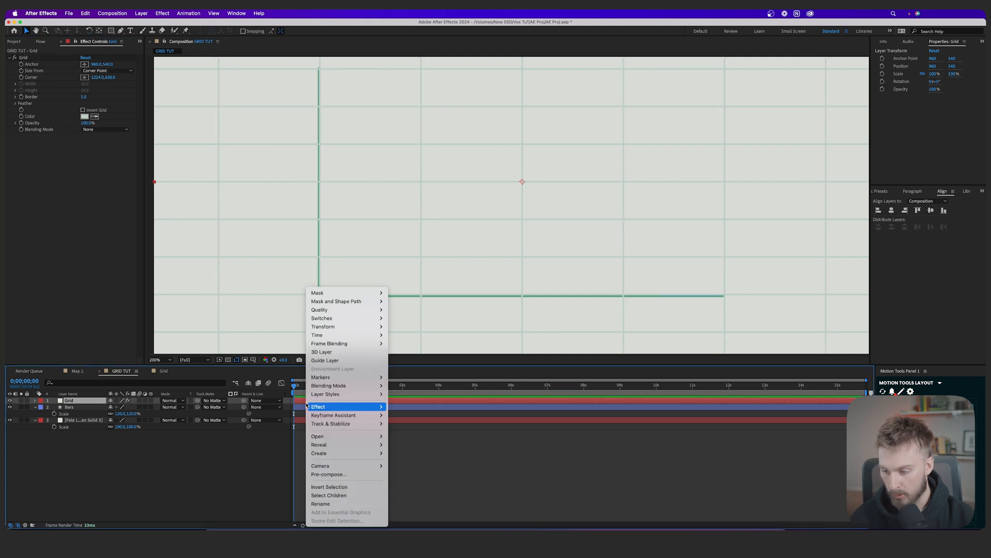
click(342, 475)
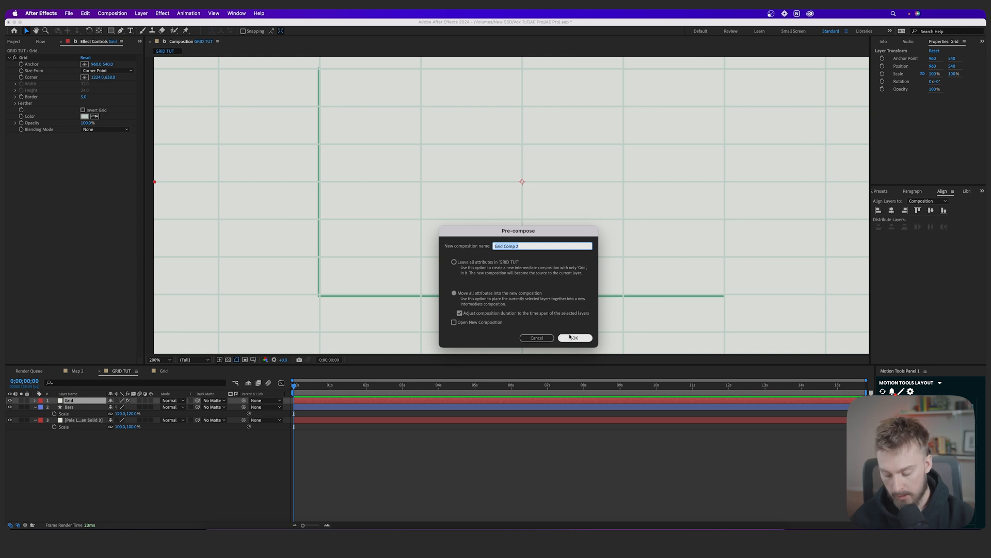
click(570, 337)
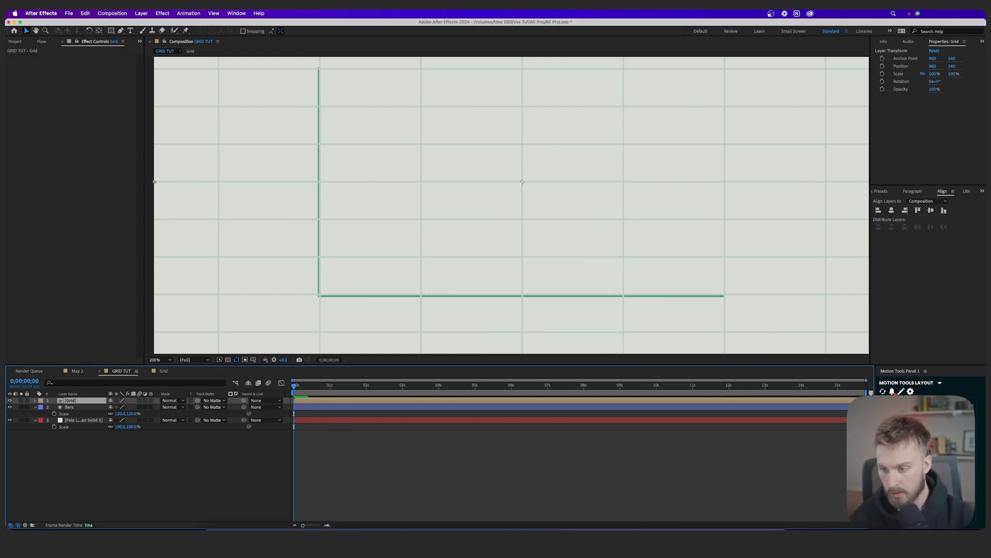
Mask the new Grid precomp with a rectangle matching the extent of the axes and move it below the Bars layer
key(q)
drag(319, 68, 724, 296)
drag(80, 404, 79, 438)
click(442, 455)
scroll(456, 295, down, 2)
scroll(457, 300, up, 1)
key(v)
Reduce the stroke width of the L-shaped axes on the Bars layer
click(386, 401)
click(346, 32)
key(Return)
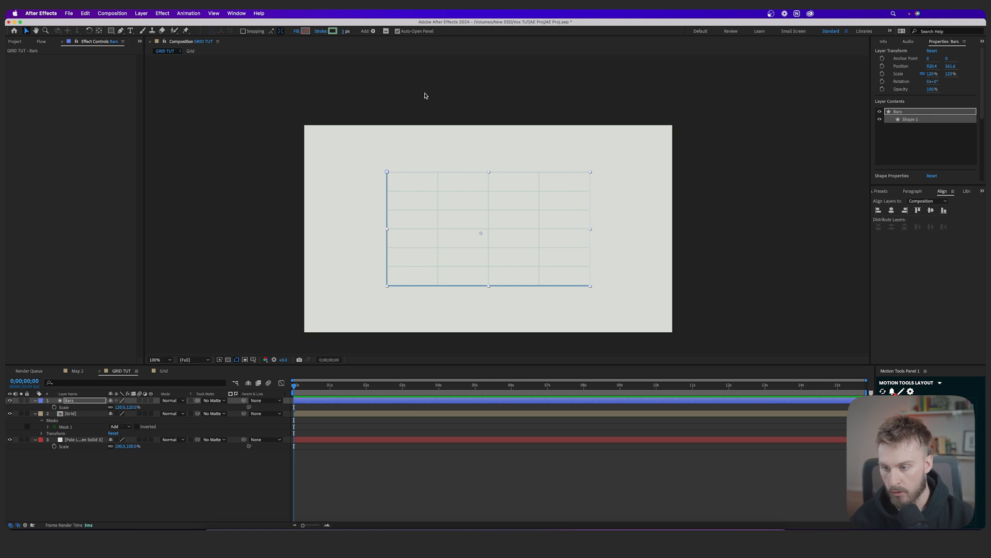
click(484, 477)
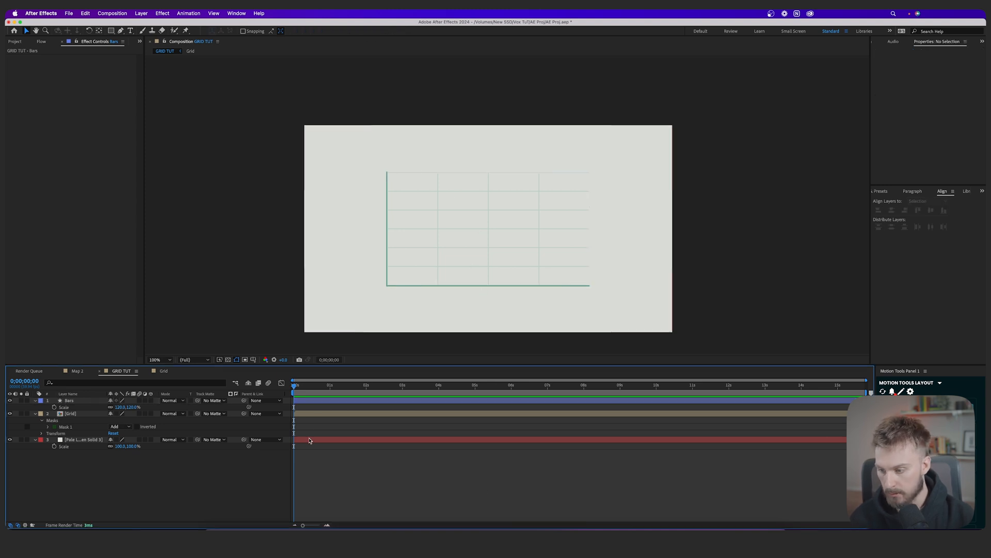
Extend the right edge of the Grid layer's mask slightly outward to include the last vertical grid line
click(319, 413)
scroll(589, 237, up, 2)
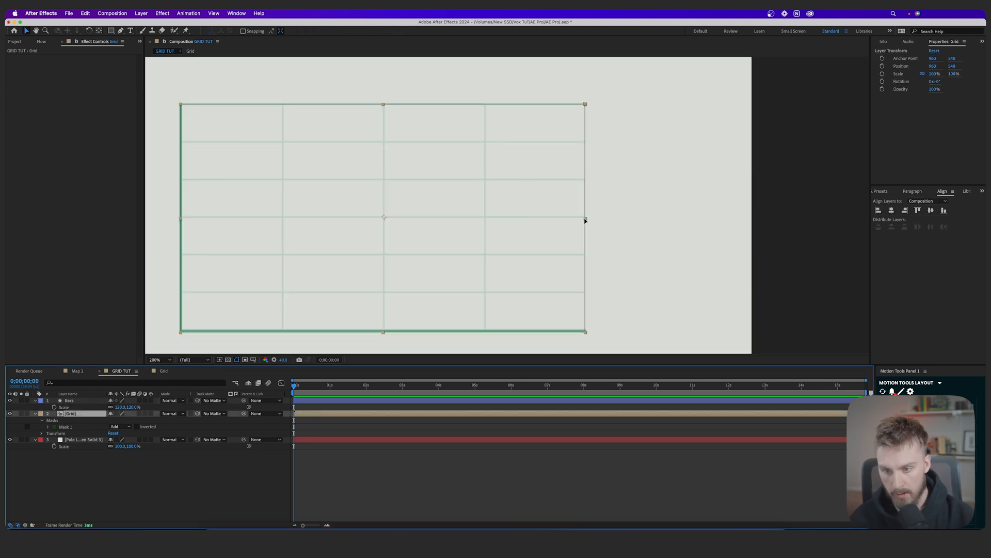
click(585, 221)
drag(585, 331, 590, 332)
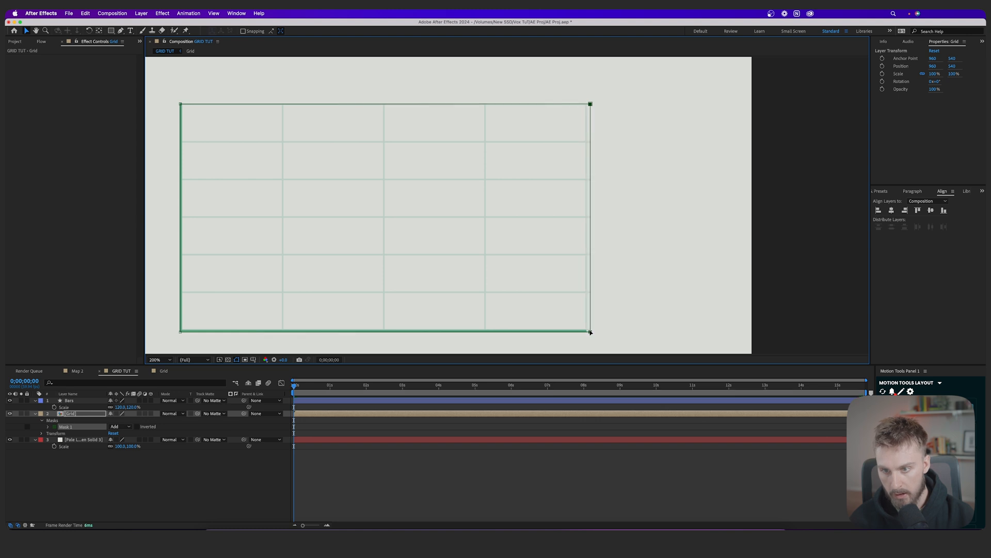
Add a $500,000 text label beside the upper end of the vertical axis
click(500, 487)
key(comma)
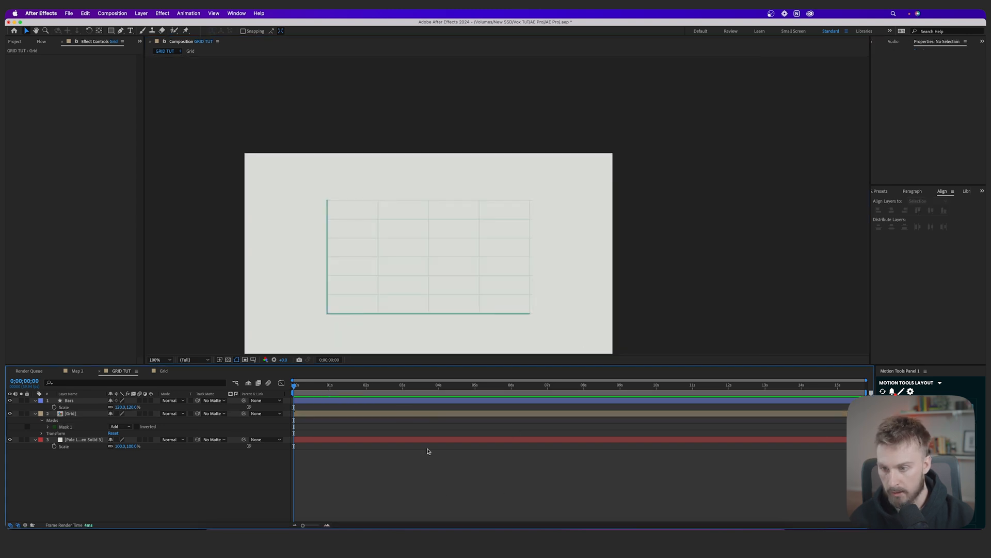
key(space)
drag(405, 277, 476, 248)
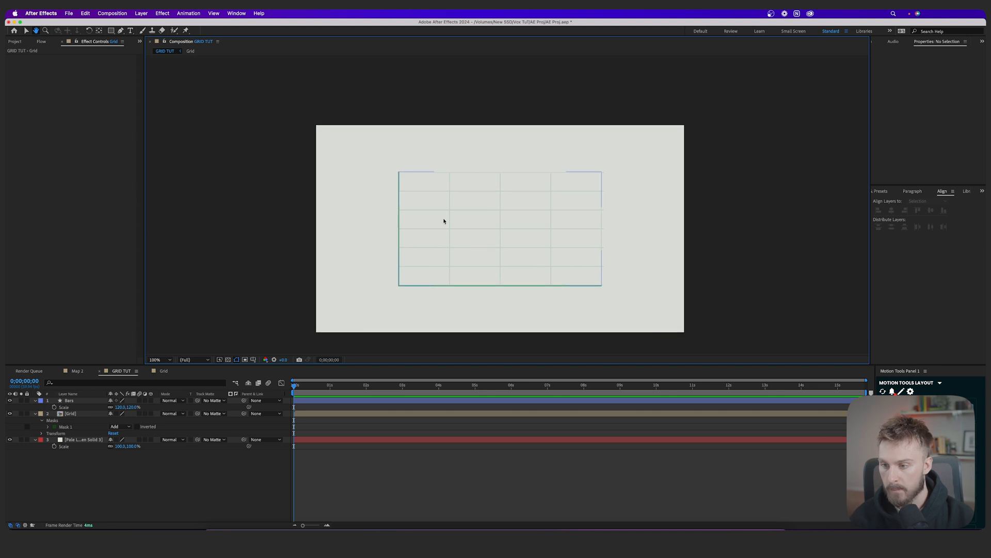
key(ctrl+t)
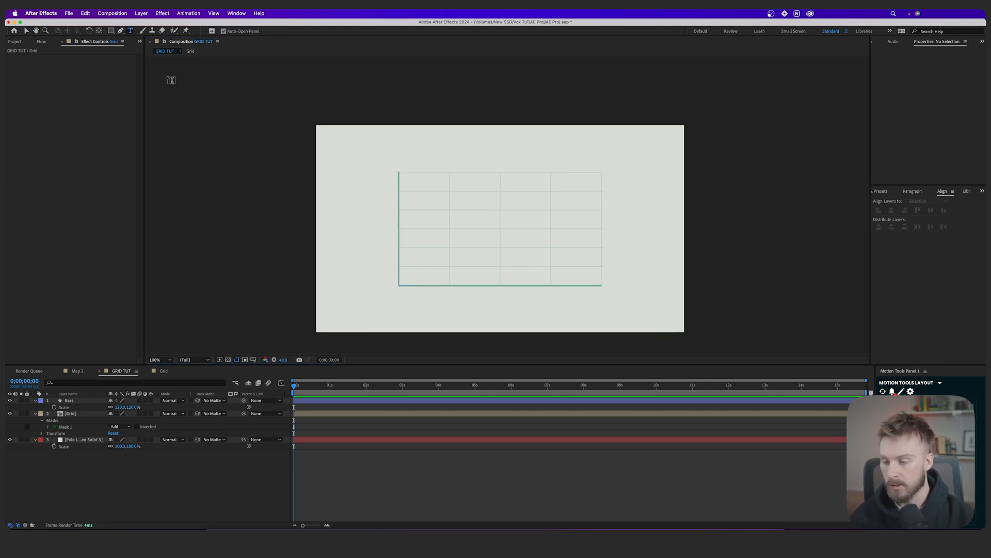
click(387, 182)
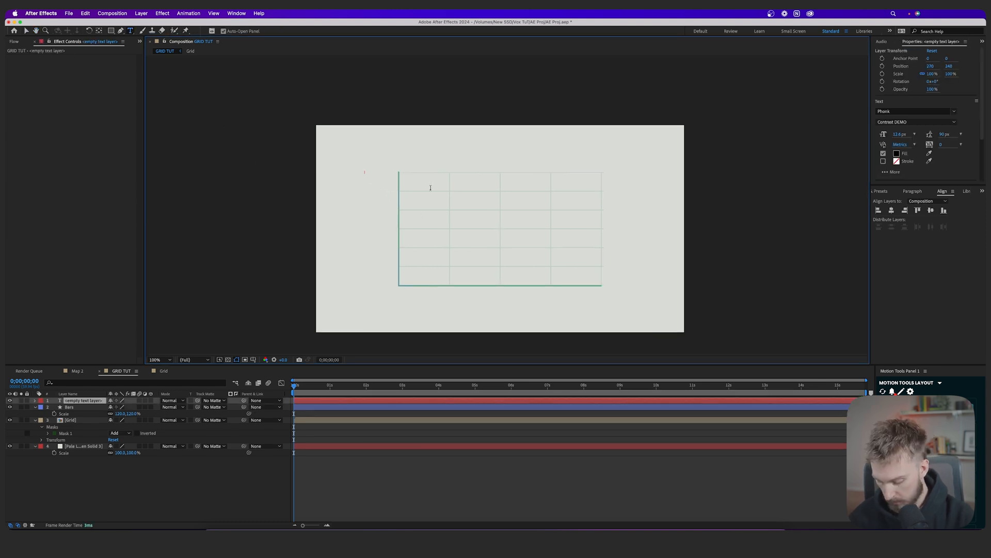
text($500,000)
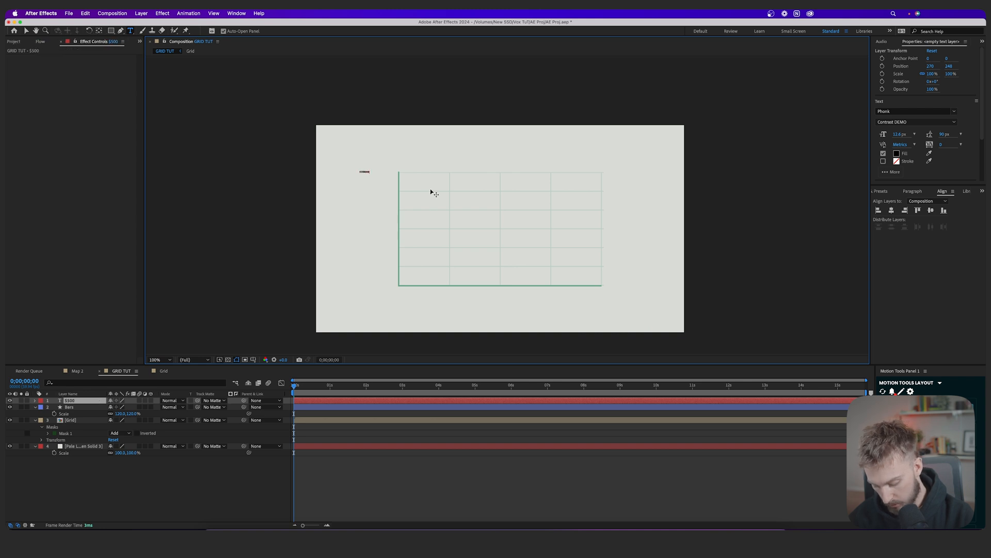
key(BackSpace)
key(BackSpace)
scroll(387, 168, up, 2)
Change the new label's font to Europa Grotesk SH and complete its text to $500,000
double_click(296, 182)
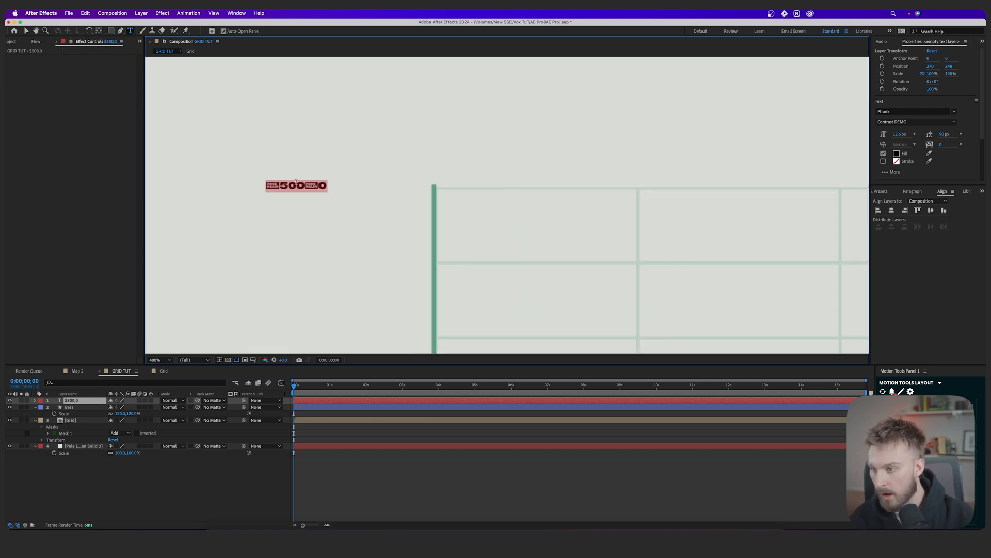
click(954, 111)
text(Eur)
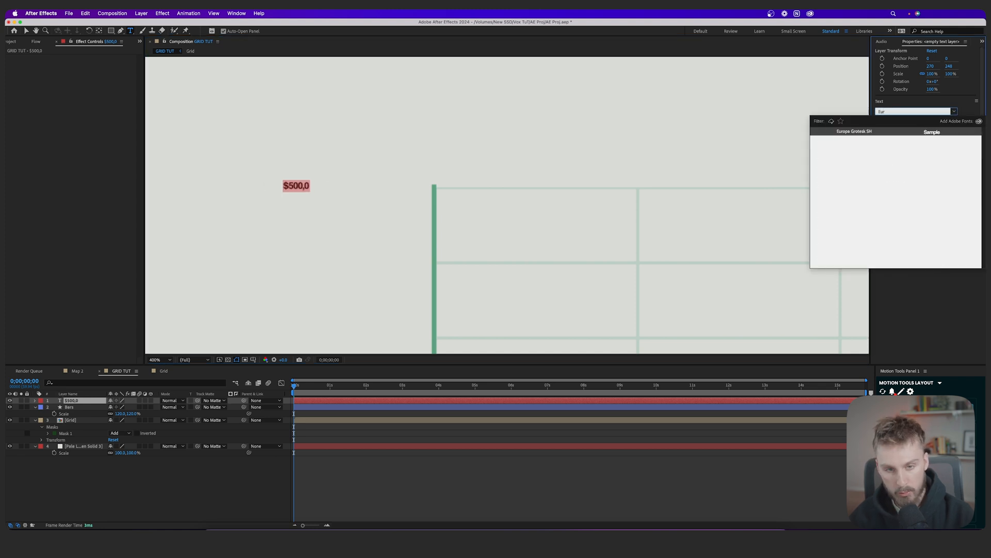
key(Return)
click(311, 191)
text(00)
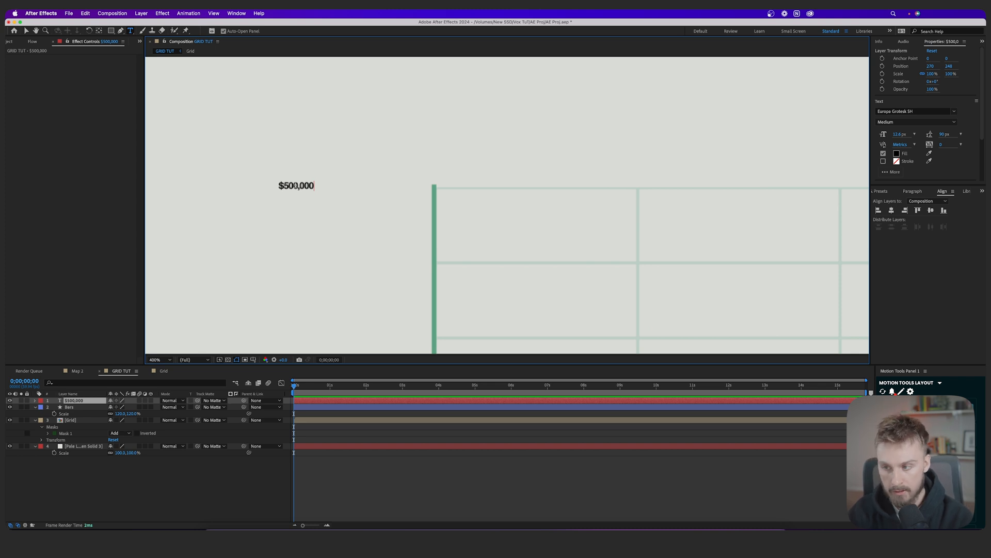
Enlarge the $500,000 label to about 25.6 px and move it closer to the vertical axis, level with the uppermost grid line
key(super+a)
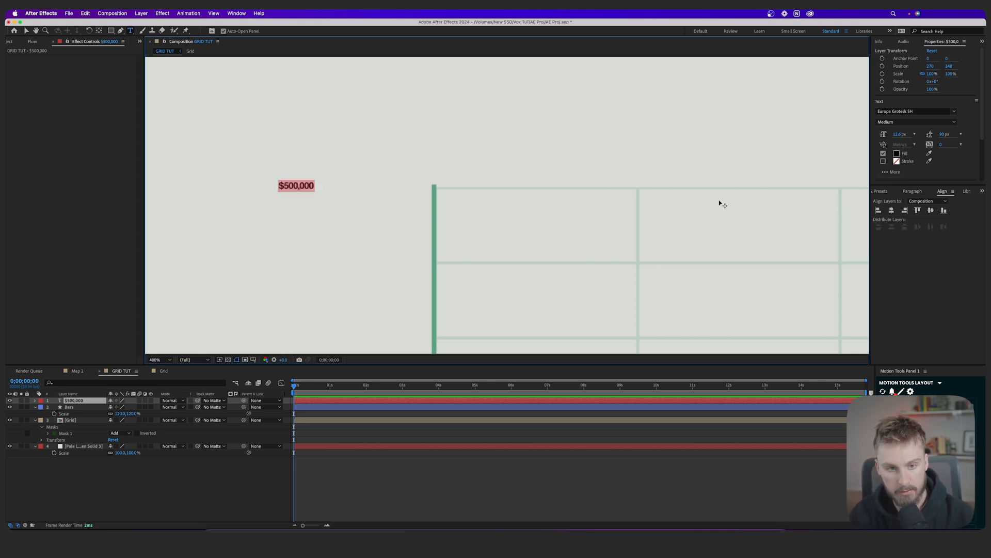
drag(899, 135, 901, 135)
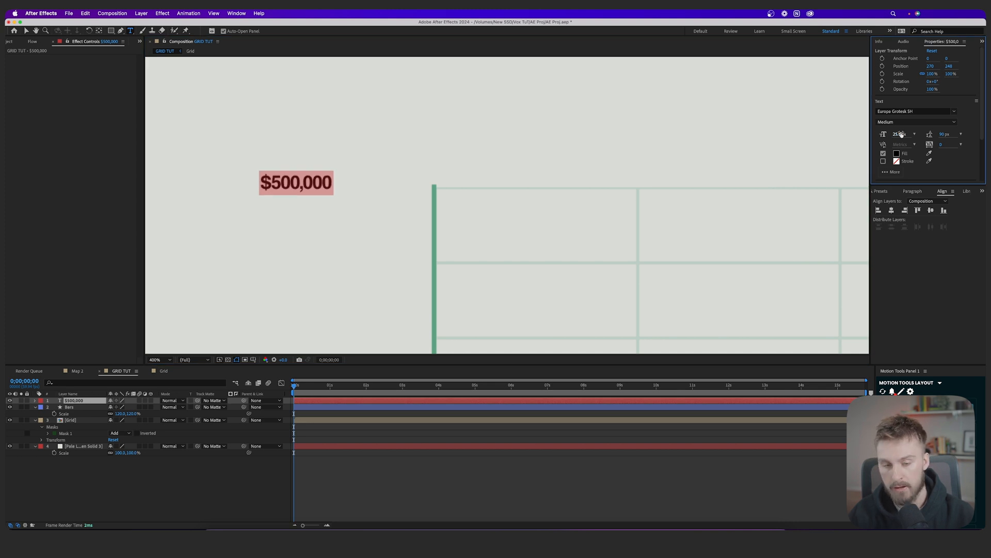
click(26, 32)
drag(281, 183, 351, 190)
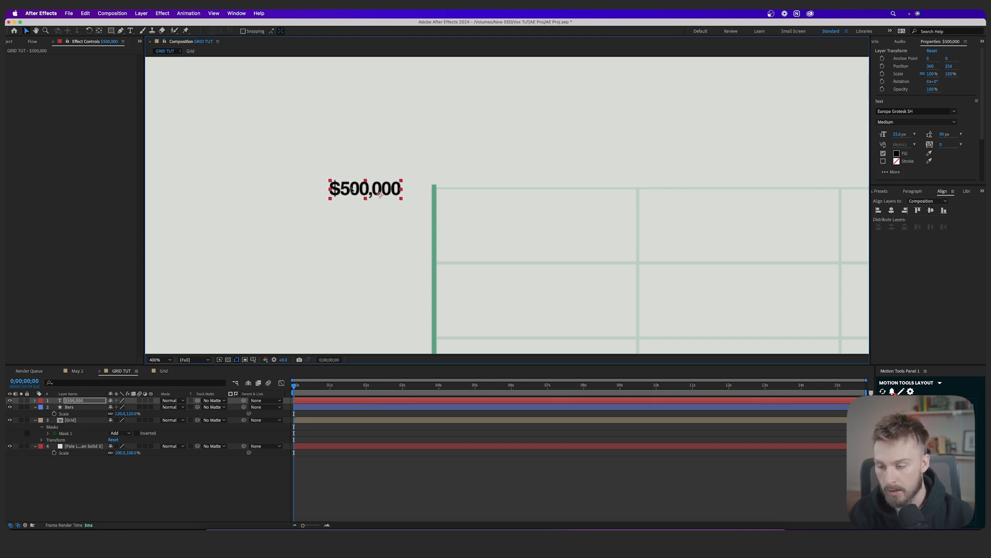
Set the $500,000 label's fill colour to dark grey 242424
double_click(345, 193)
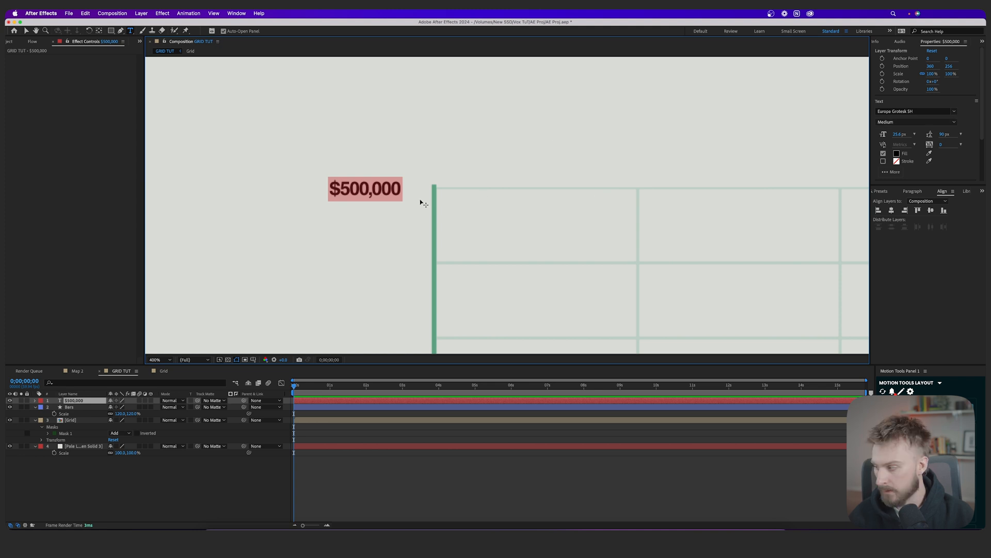
click(355, 527)
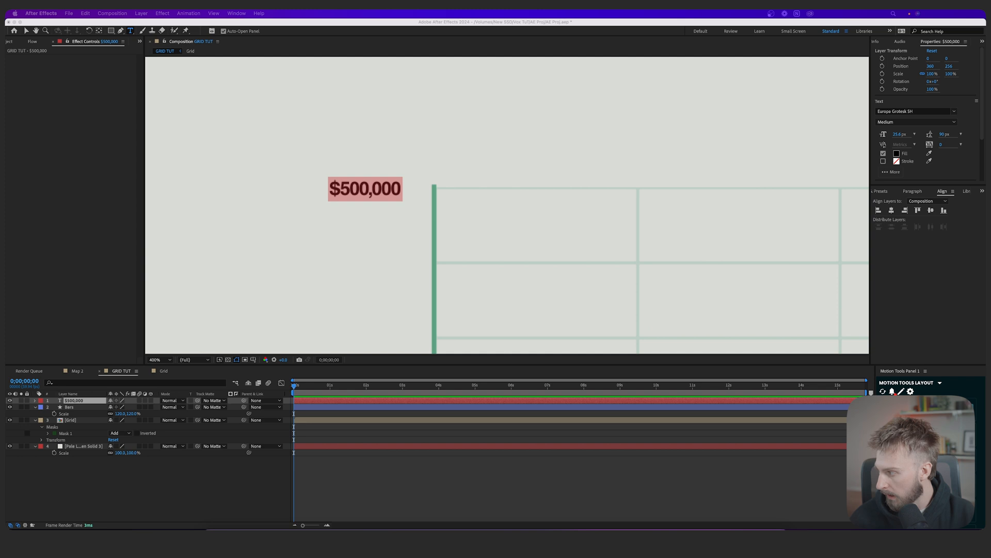
click(896, 154)
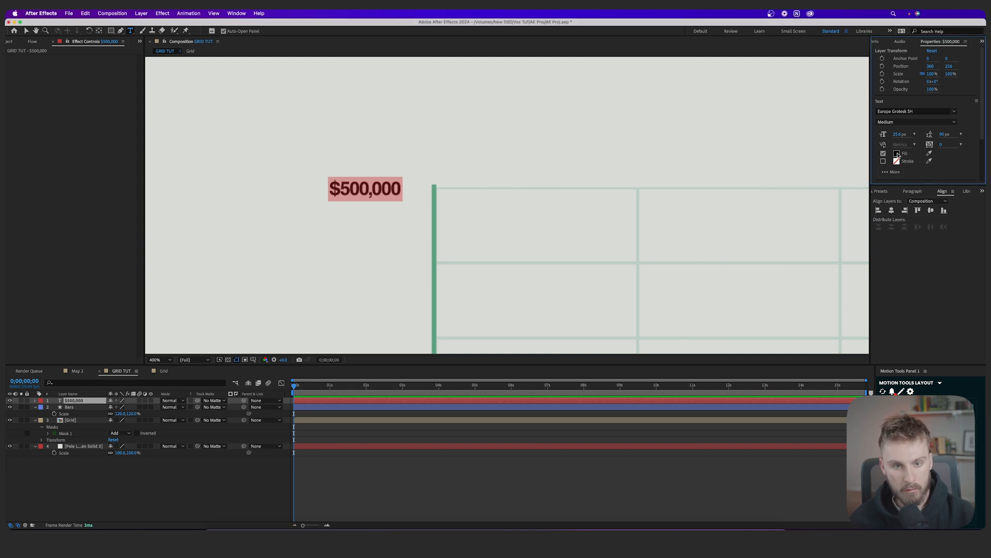
text(272727)
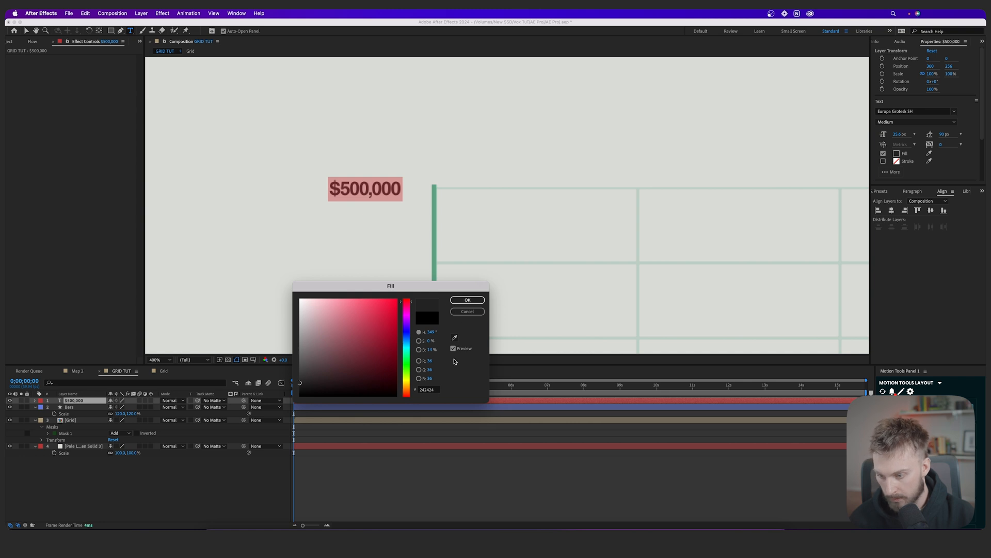
click(467, 299)
click(420, 491)
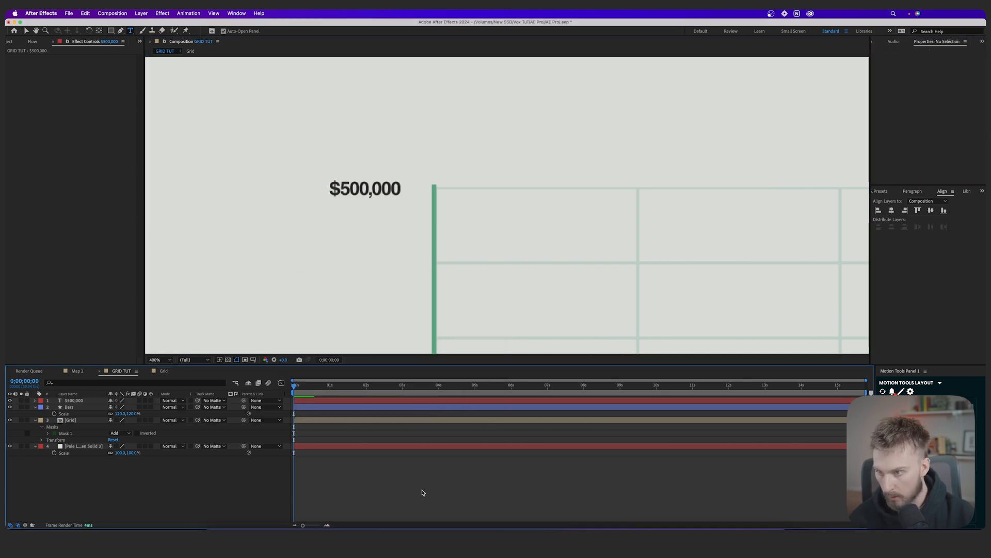
Fine-tune the shade of the $500,000 label's dark grey fill
scroll(412, 230, down, 2)
scroll(407, 224, up, 1)
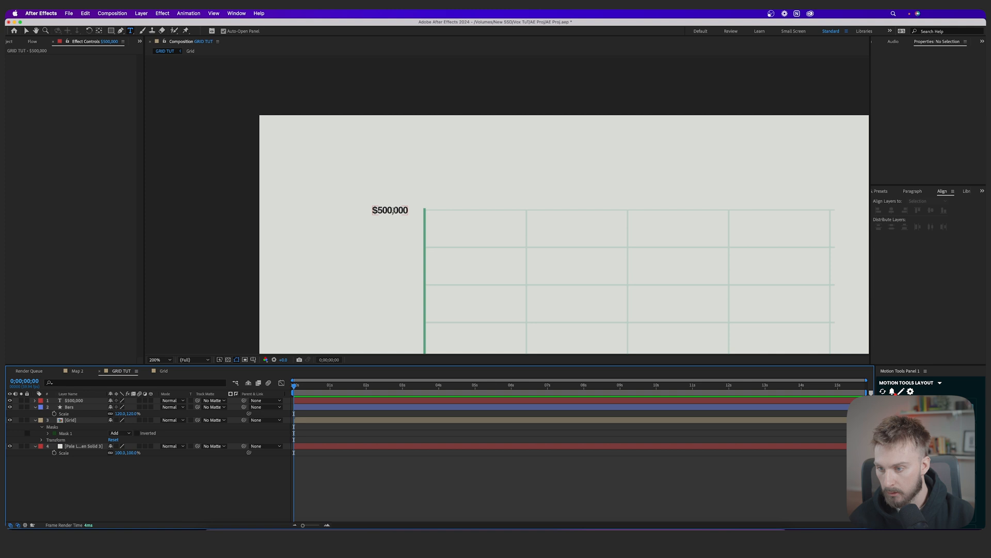
double_click(393, 210)
click(897, 154)
drag(305, 380, 295, 380)
key(Return)
click(26, 31)
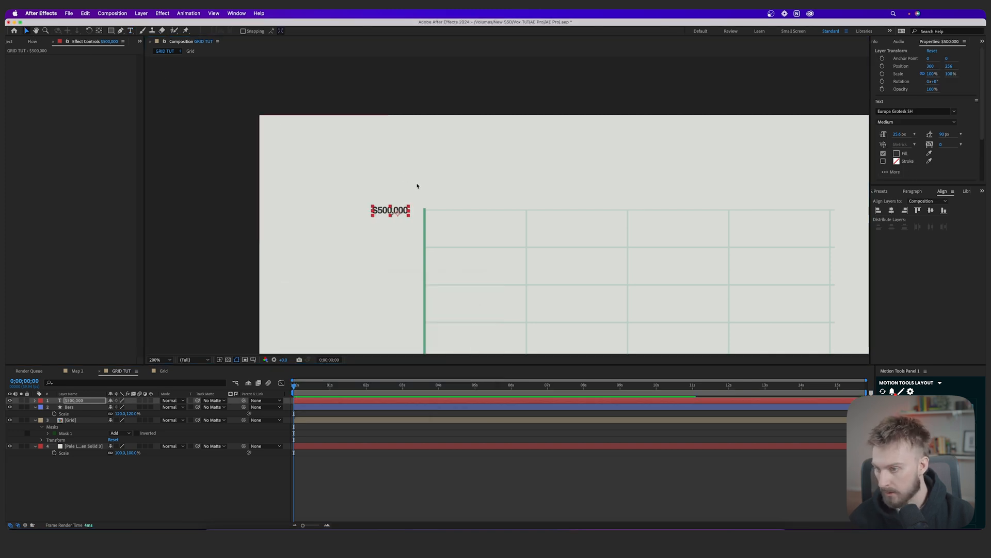
Move the $500,000 label nearer the vertical axis and enlarge its text to about 30.6 px
drag(402, 213, 411, 213)
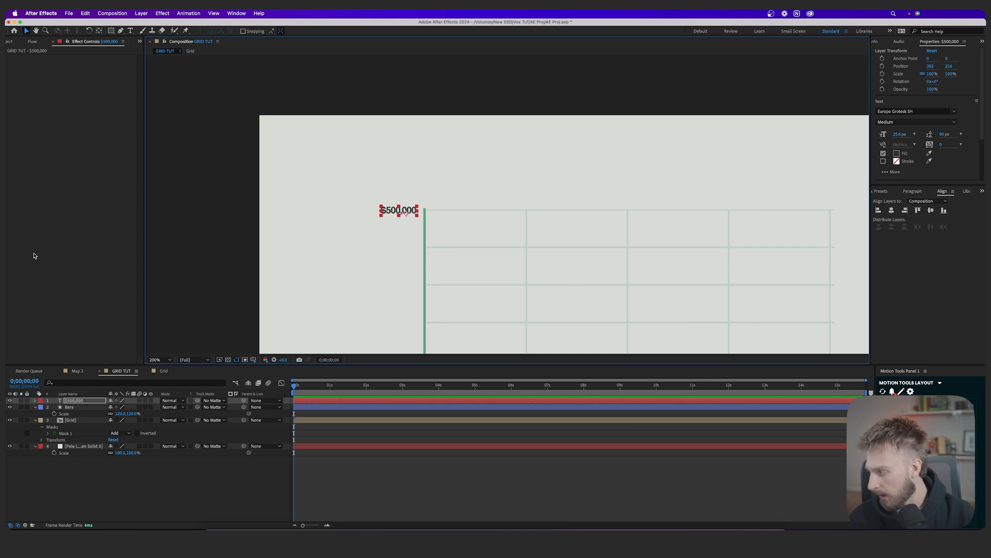
double_click(405, 211)
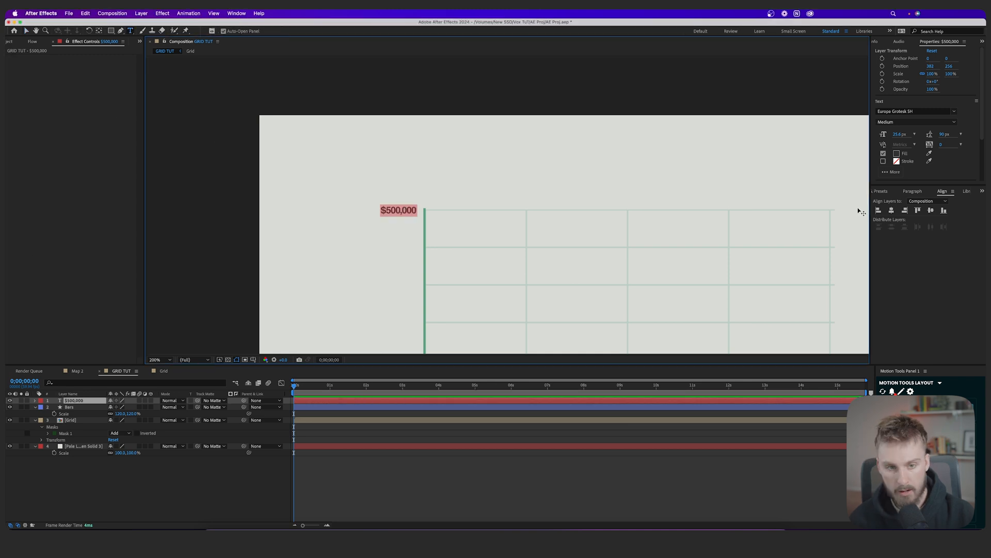
drag(898, 135, 900, 135)
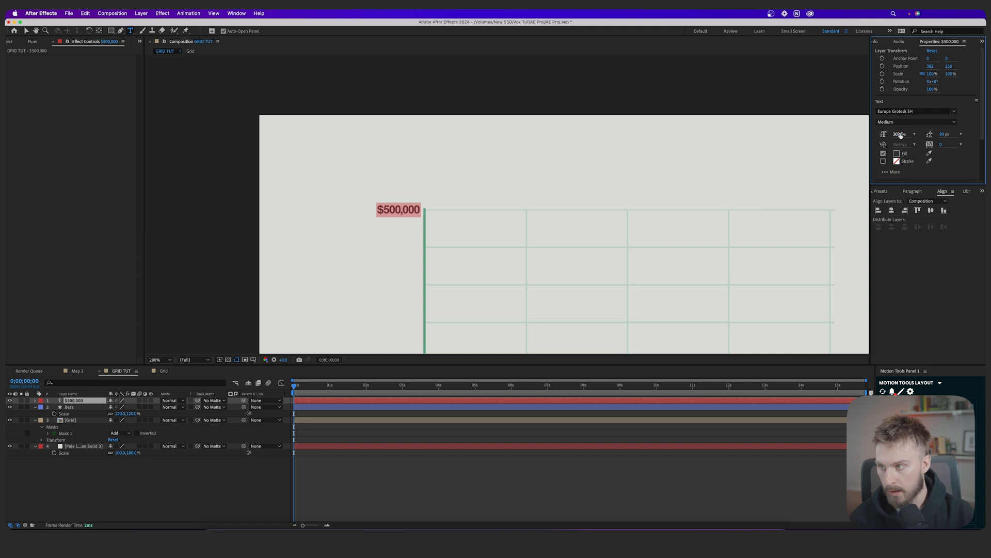
drag(500, 220, 448, 180)
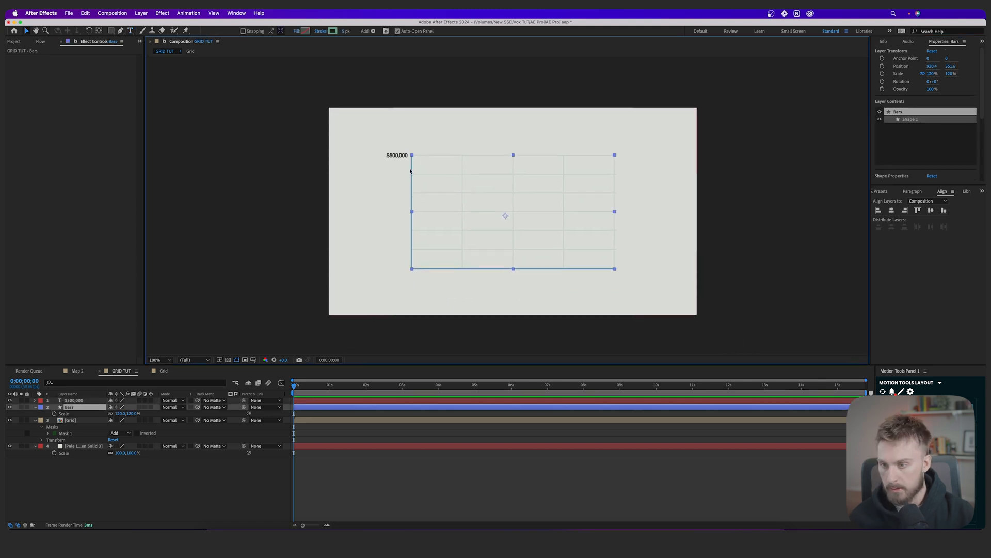
scroll(409, 170, up, 1)
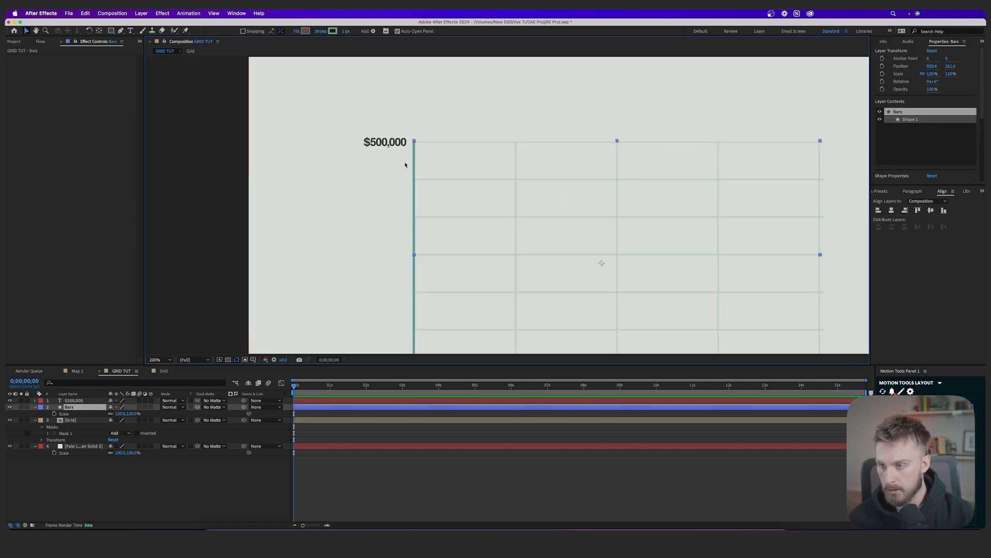
Duplicate the $500,000 label and place four copies straight below it, one at each of the next four horizontal grid lines
click(399, 145)
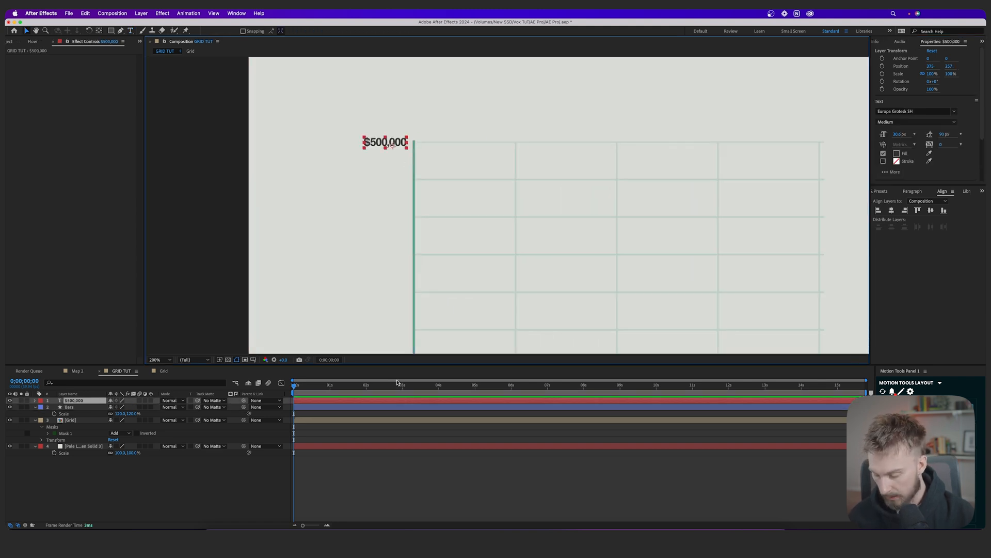
key(super+d)
drag(392, 146, 393, 179)
key(ctrl+d)
drag(393, 181, 398, 217)
key(ctrl+d)
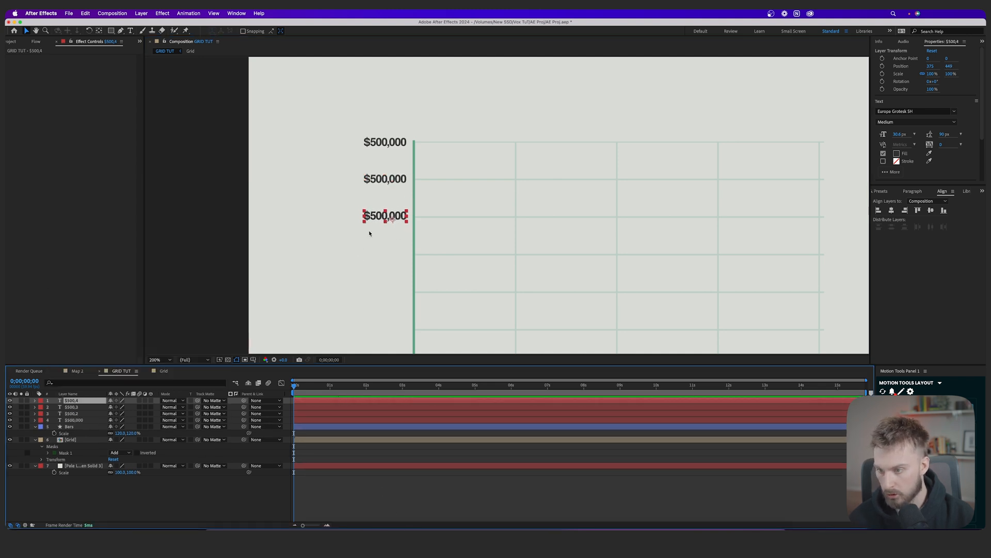
drag(396, 221, 396, 290)
key(ctrl+d)
scroll(397, 290, down, 2)
shift+click(395, 213)
shift+click(395, 175)
shift+click(395, 138)
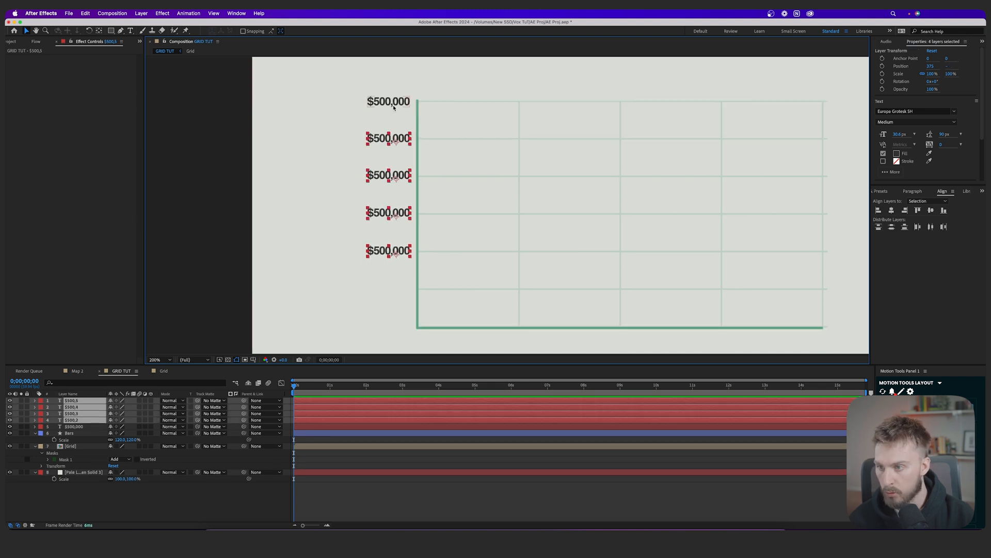
shift+click(399, 102)
mouse_move(400, 101)
mouse_down()
mouse_move(401, 138)
mouse_move(400, 103)
mouse_up()
click(384, 103)
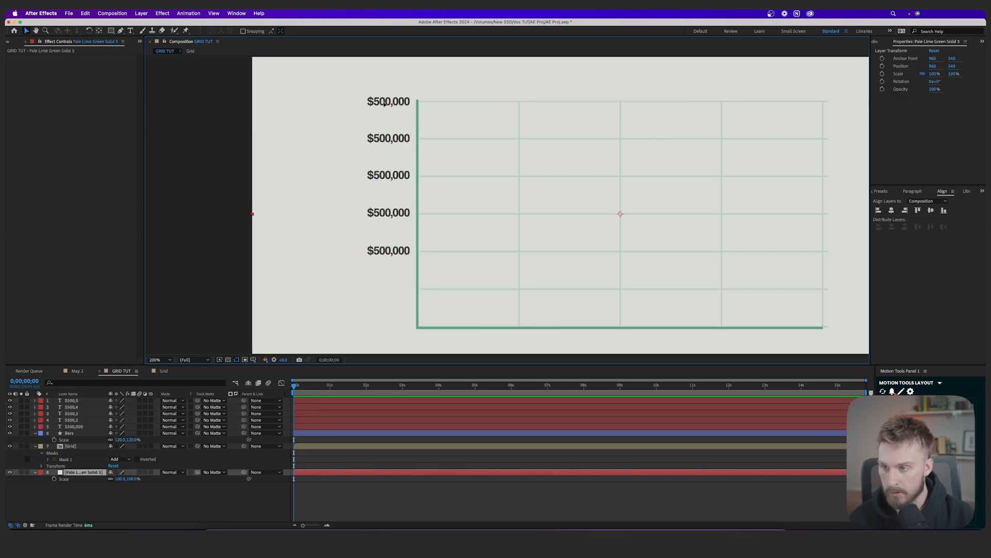
Duplicate the lowest label twice and place the copies at the last horizontal grid line and at the horizontal axis
click(362, 400)
key(ctrl+d)
drag(394, 253, 391, 294)
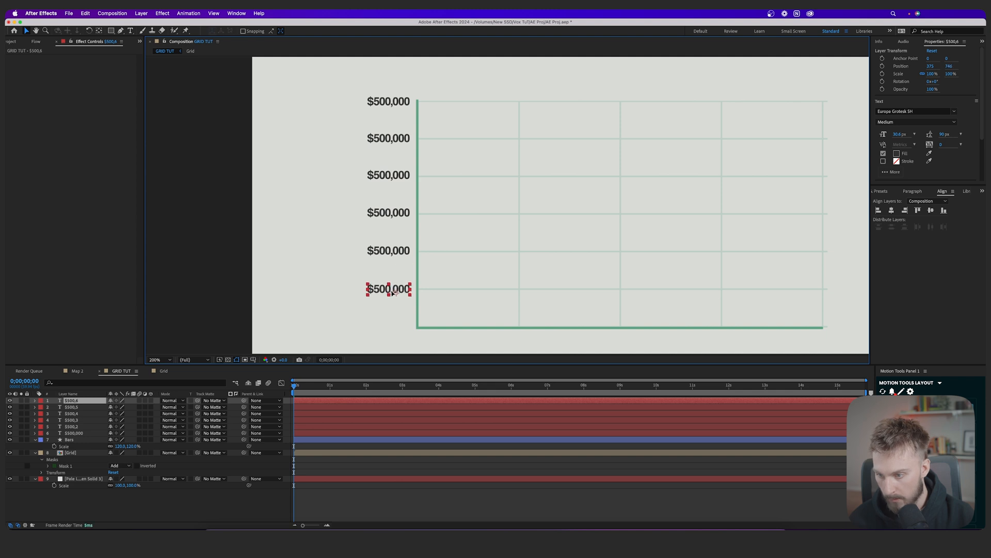
key(ctrl+d)
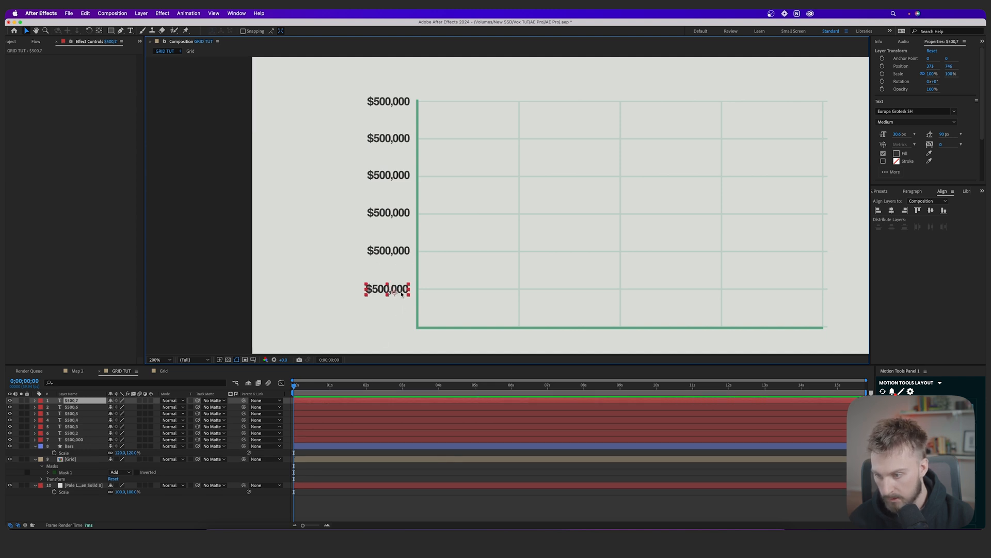
drag(401, 294, 401, 332)
Retype the vertical axis labels to run down from $600,000 to $0 in $100,000 steps
double_click(377, 102)
click(376, 103)
key(BackSpace)
text(6)
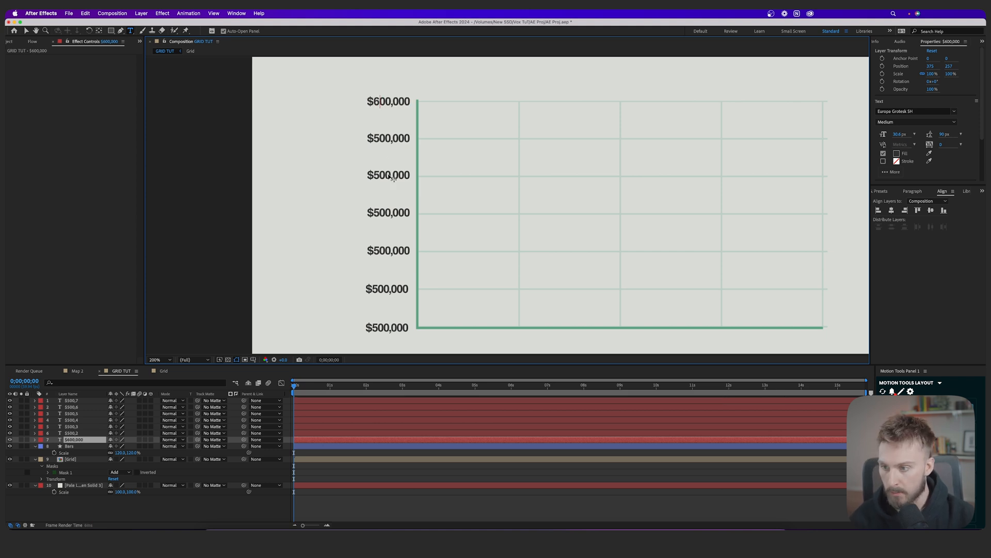
click(331, 434)
click(383, 181)
key(BackSpace)
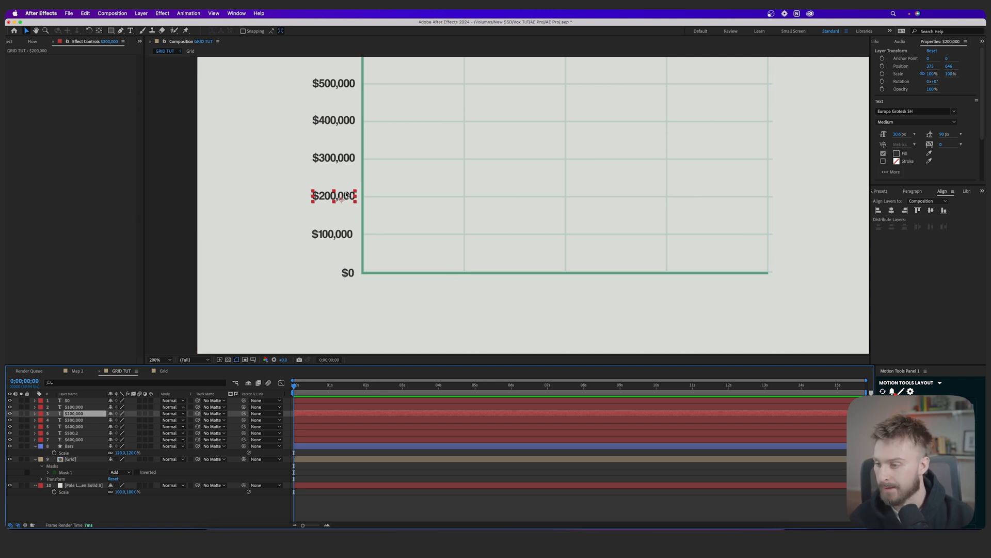
Duplicate the $200,000 label and place four copies below the horizontal axis, one centred under each vertical grid line
key(super+d)
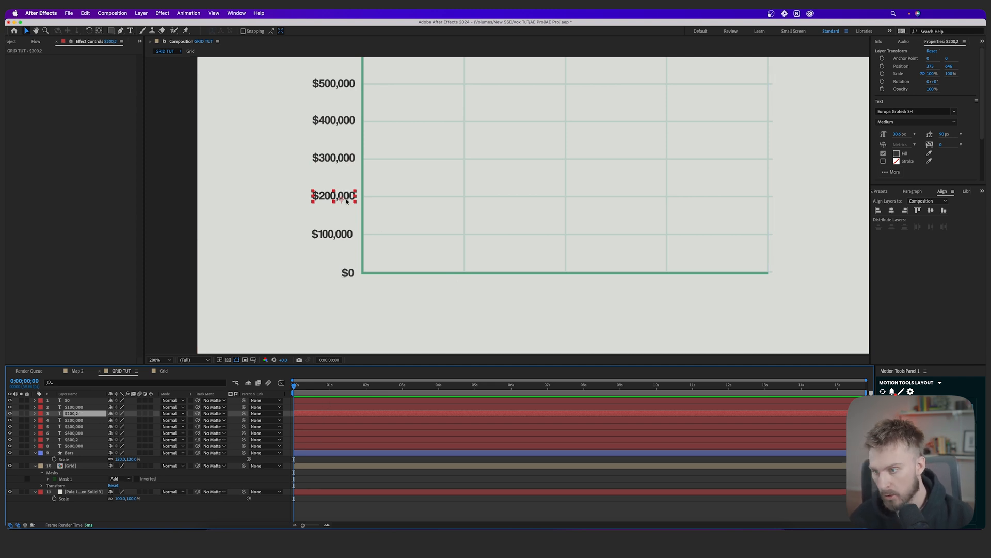
drag(345, 200, 673, 287)
key(super+d)
key(super+d)
key(super+d)
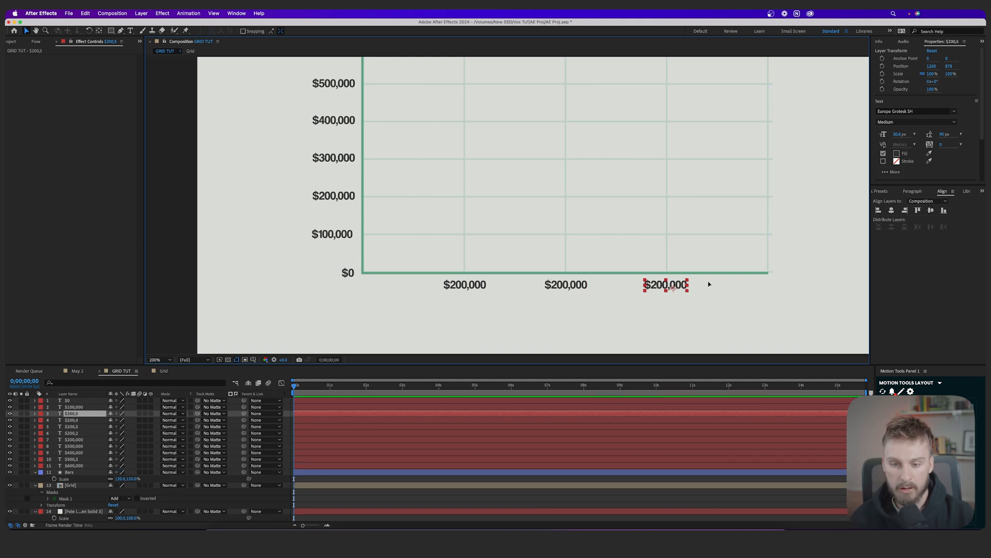
drag(692, 284, 774, 285)
Retype the four labels below the horizontal axis as 1980, 1990, 2000 and 2010
double_click(461, 285)
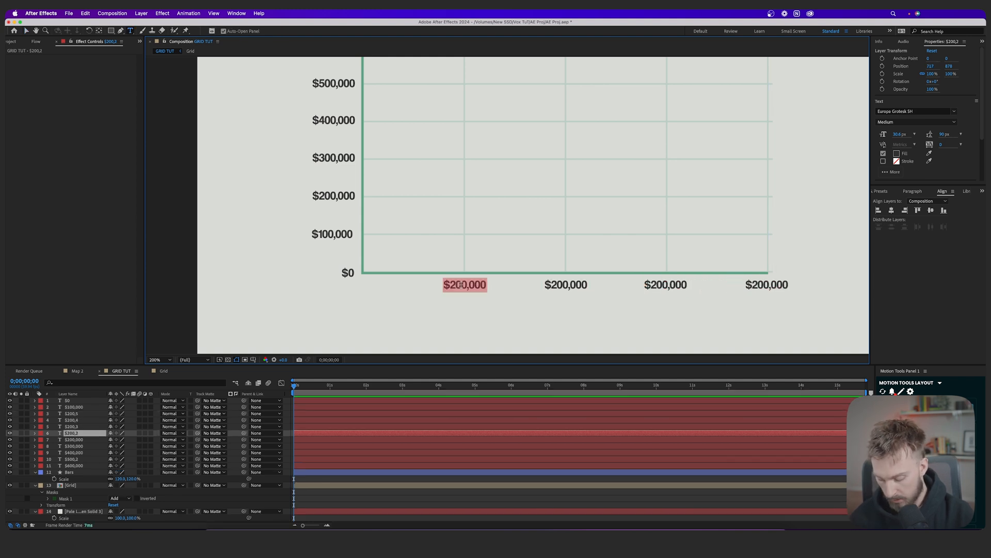
text(1980)
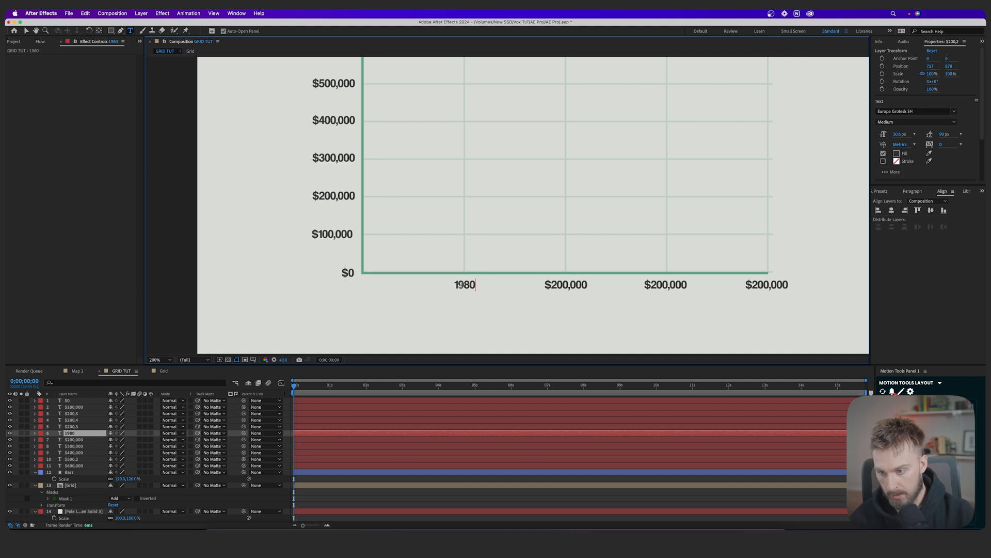
key(Escape)
key(super+Up)
double_click(562, 285)
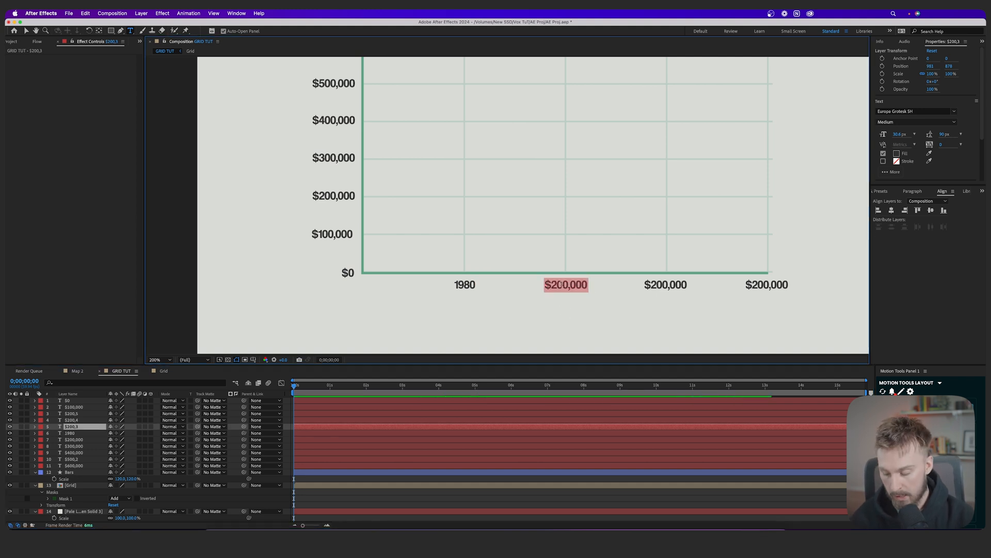
text(1990)
key(Escape)
key(super+Up)
double_click(666, 284)
text(2000)
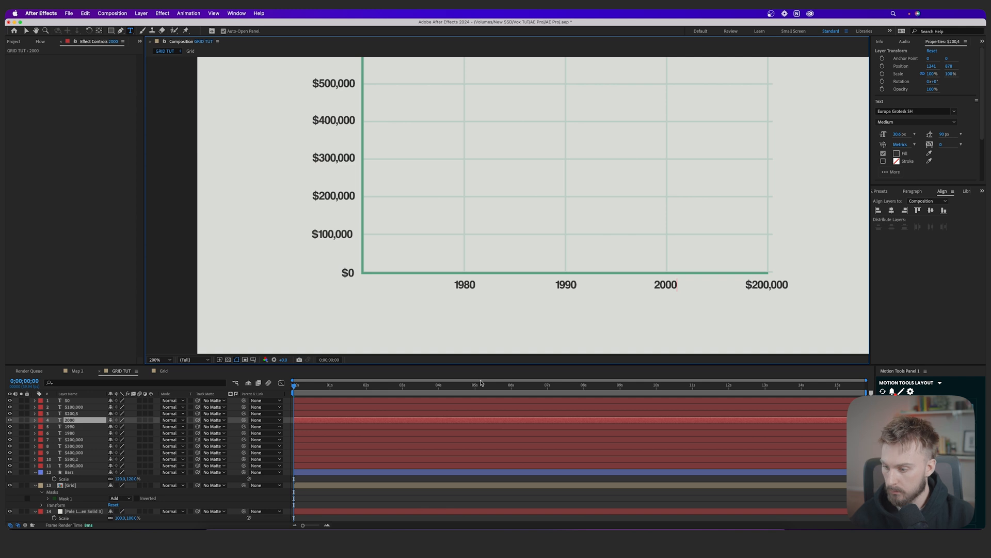
key(Escape)
key(super+Up)
double_click(766, 285)
text(2010)
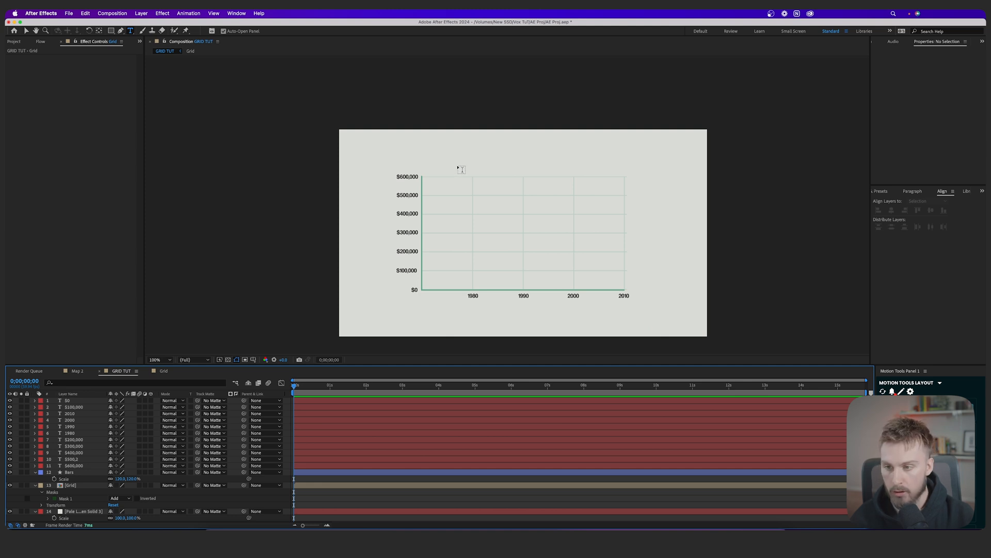
Add the title text "Median US home sale price, 1980-2010" above the graph
scroll(459, 164, up, 2)
click(423, 174)
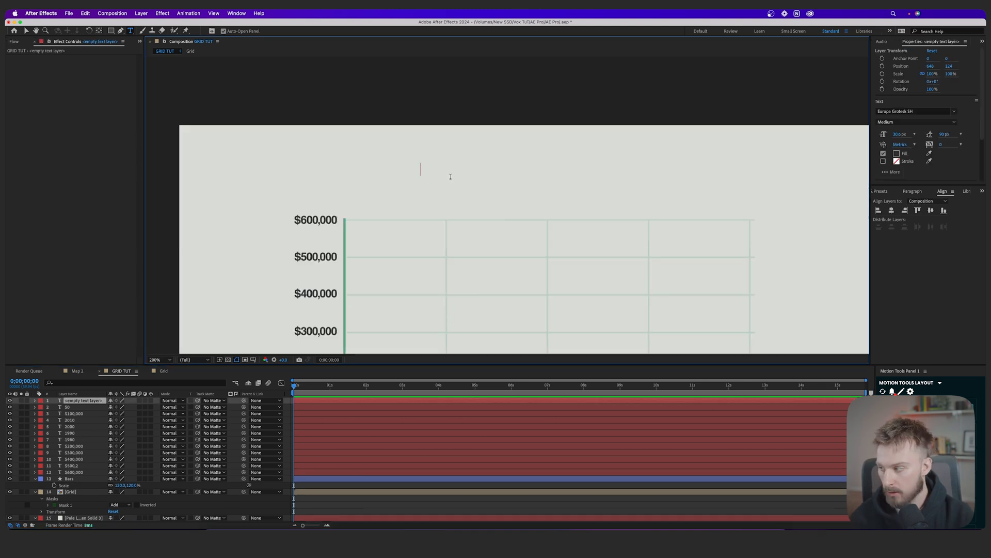
text(M)
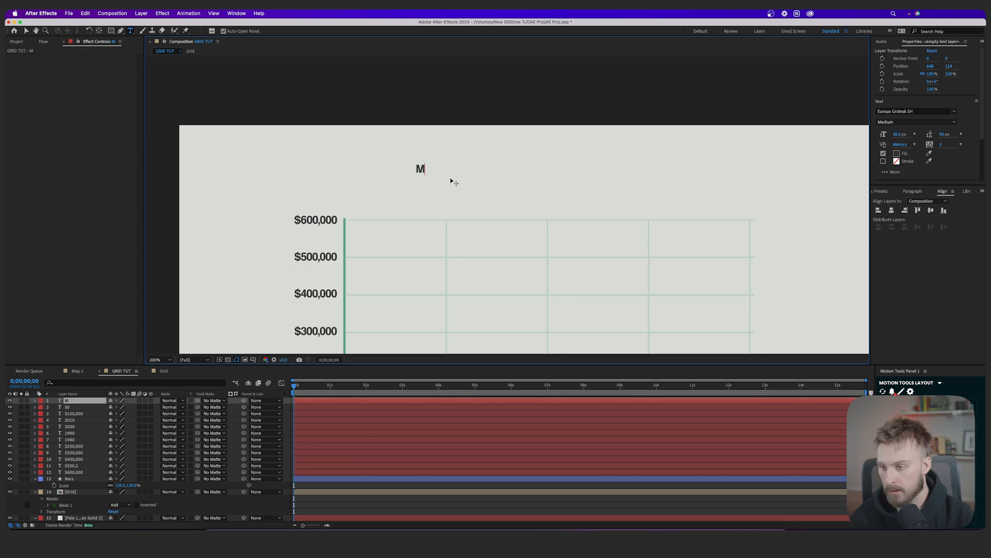
text(edian US )
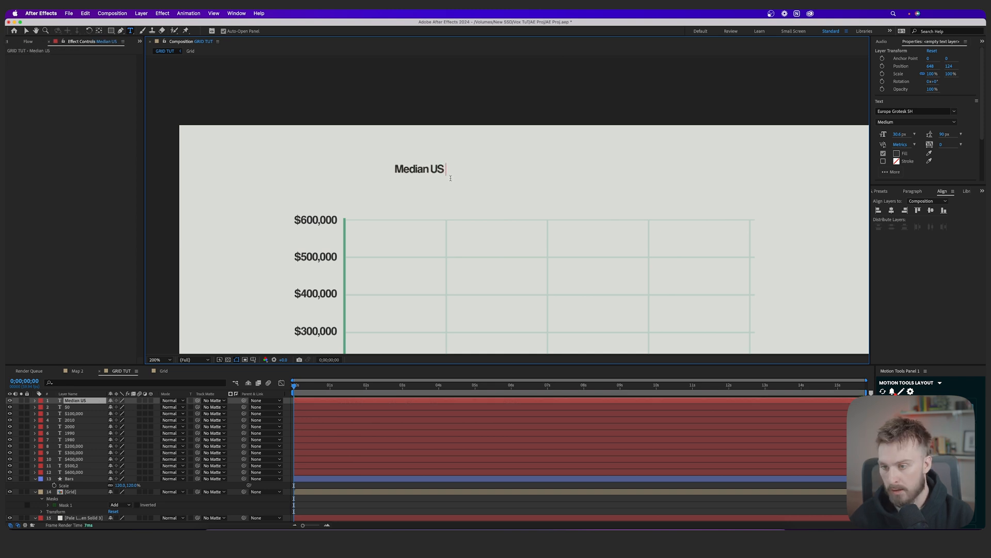
text(home sale price)
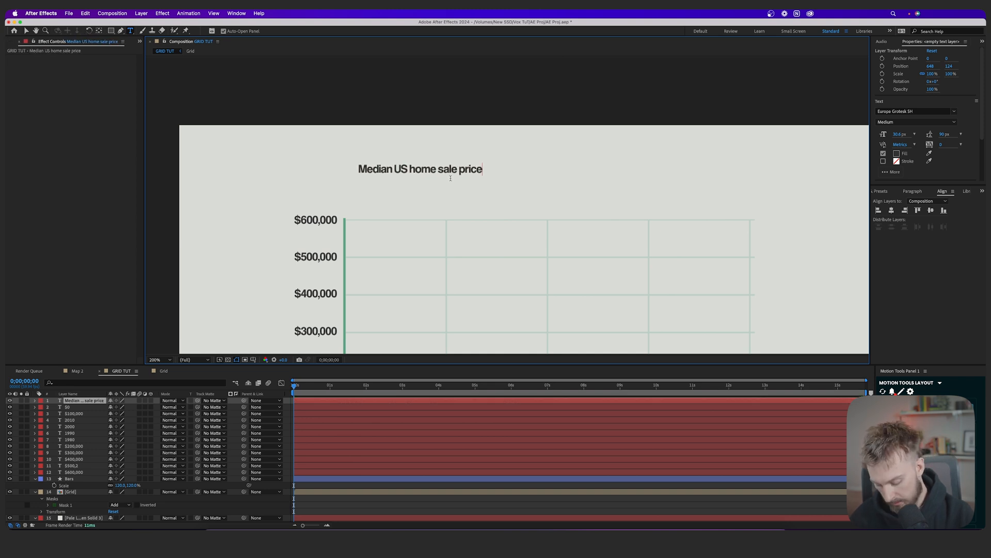
text(, 19)
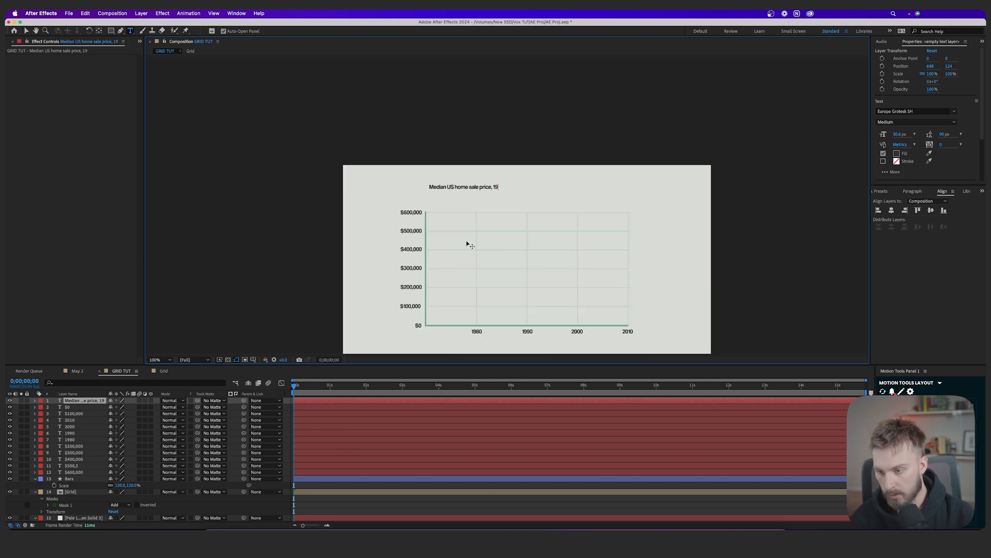
text(80-2010)
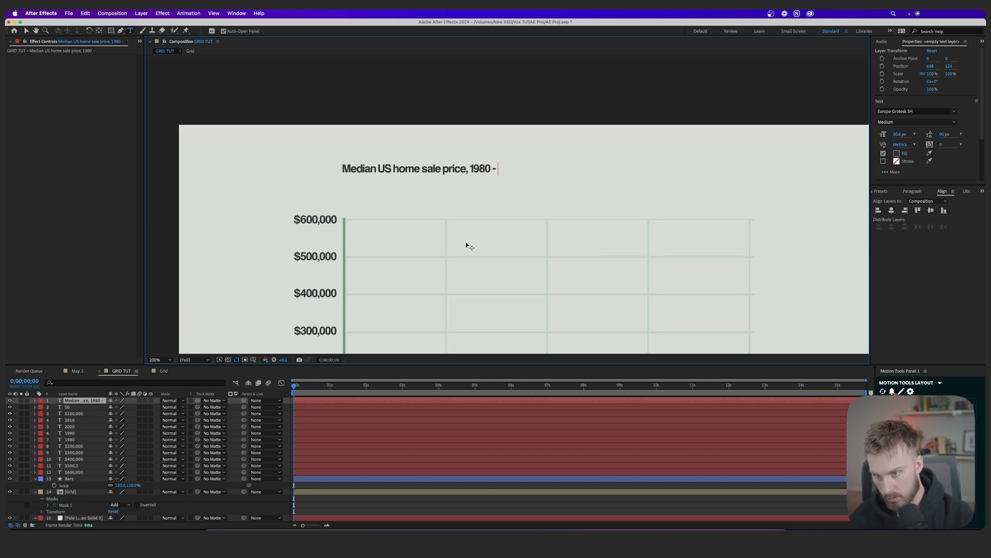
Enlarge the title to about 46 px and centre it horizontally in the composition, just above the graph
key(super+a)
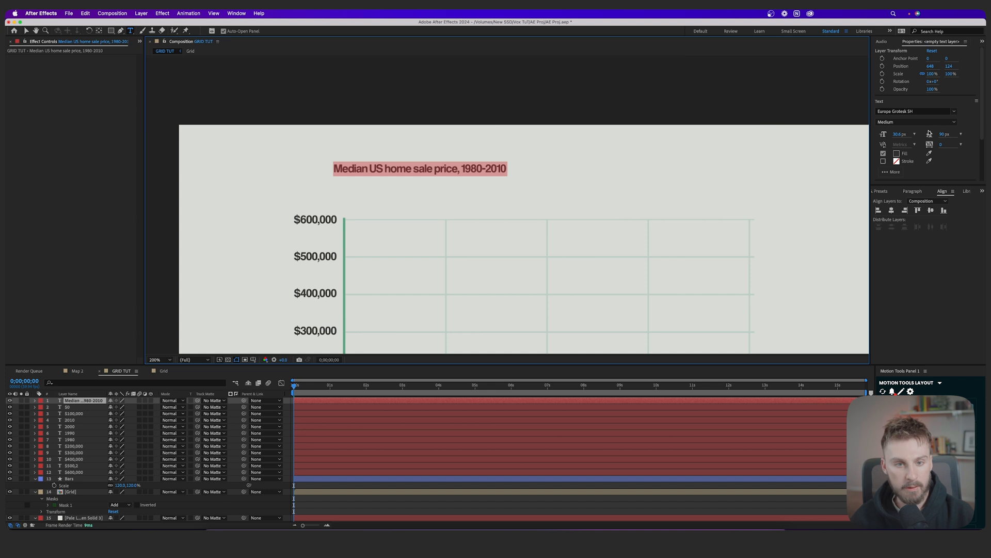
drag(896, 135, 907, 134)
click(26, 31)
drag(540, 158, 653, 167)
drag(899, 134, 891, 134)
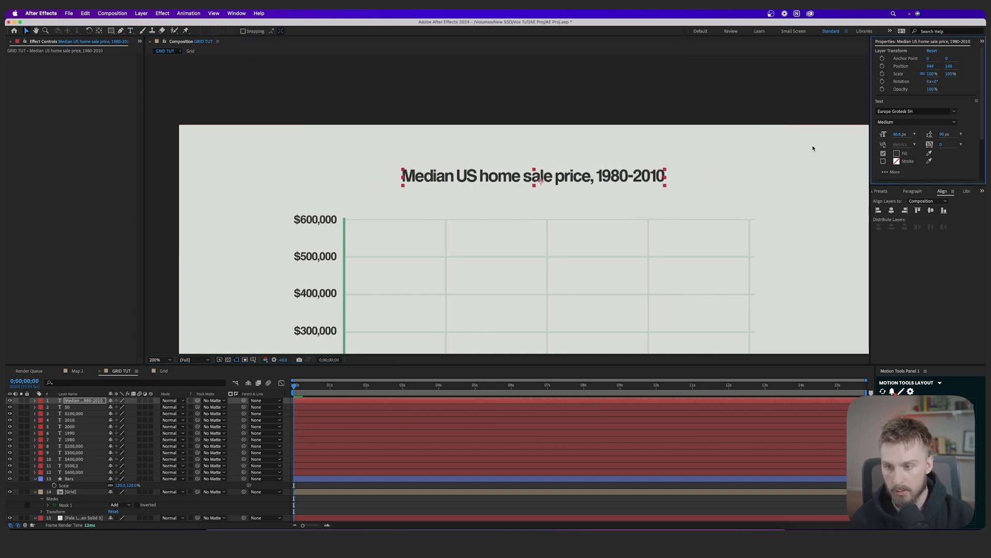
click(891, 210)
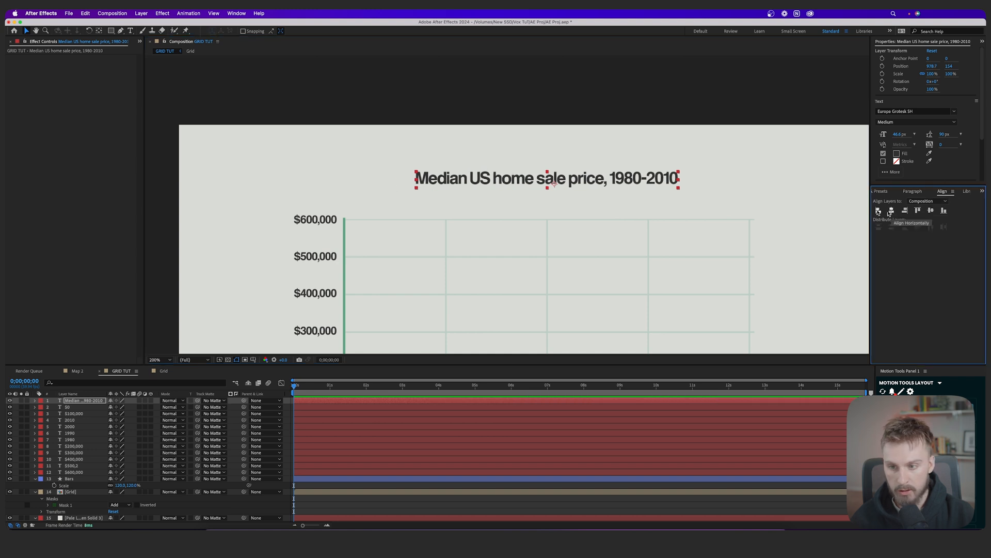
scroll(609, 196, down, 1)
key(Down)
key(Down)
key(Down)
key(Down)
Duplicate the title and place the copy directly below the original, above the top grid line
key(super+d)
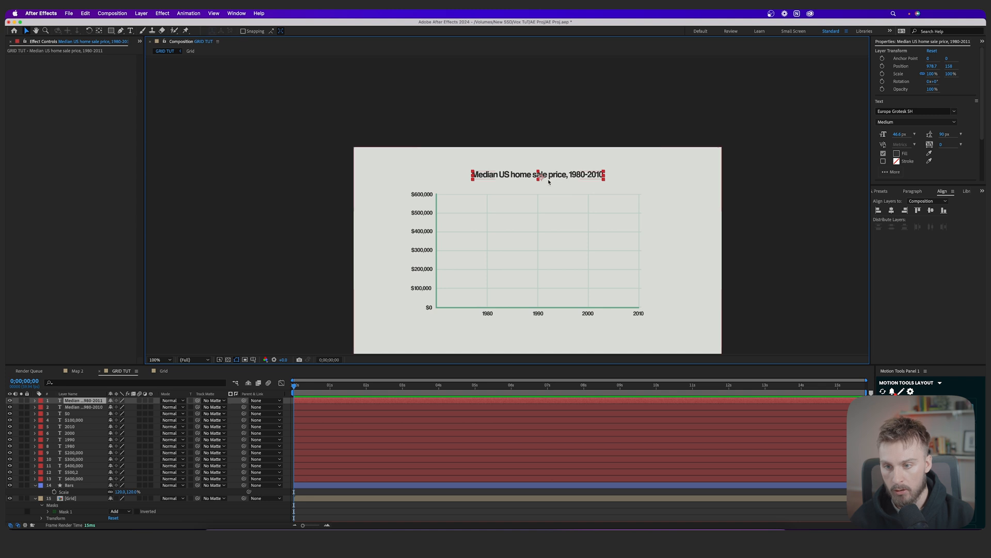
drag(550, 176, 548, 183)
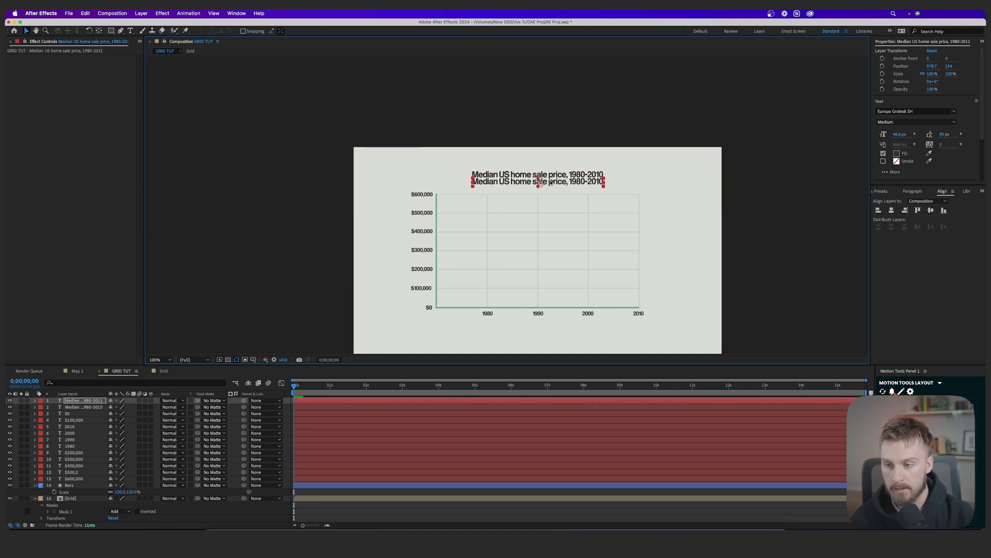
scroll(549, 182, up, 1)
key(Down)
key(Down)
key(Down)
key(Down)
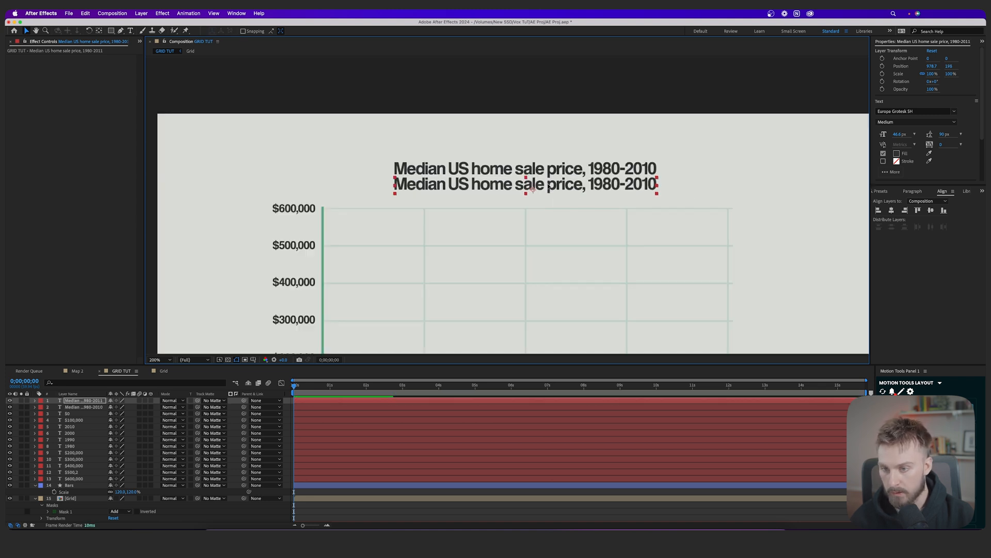
Retype the lower title copy as "FEDERAL RESERVE ECONOMIC DATA, US BUREAU OF LABOR STATISTICS"
double_click(549, 184)
text(FE)
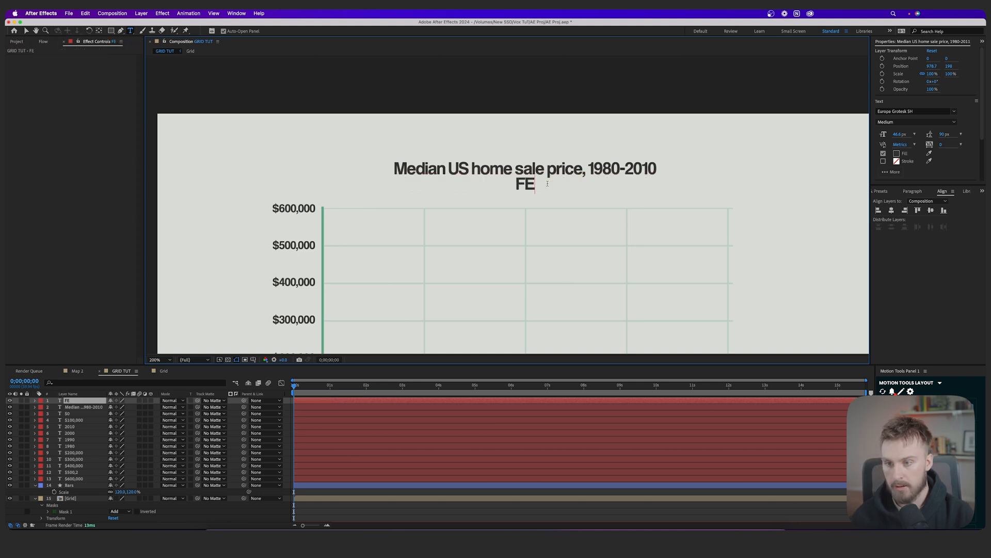
text(DERAL RESERVE ECON)
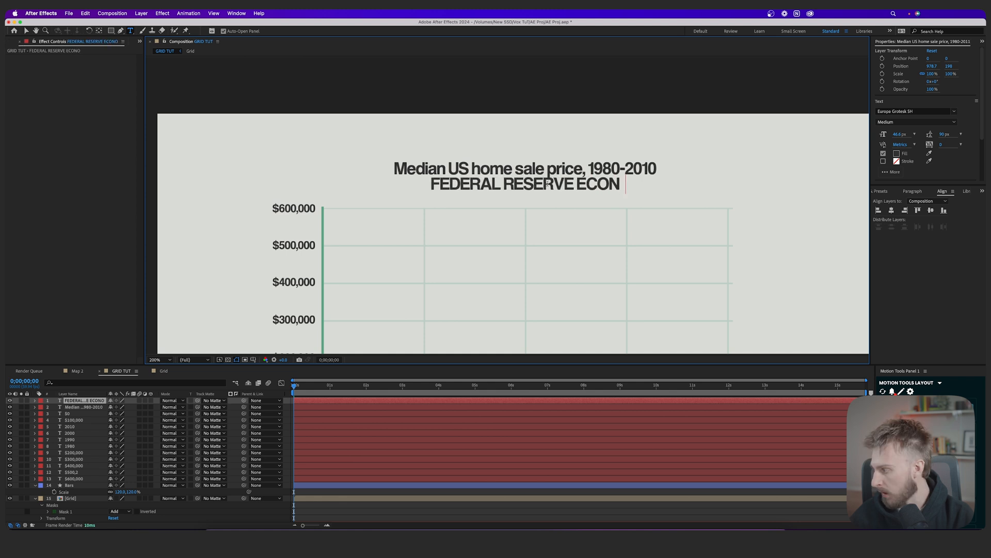
text(OMIC DATA, US BUREAYU)
key(BackSpace)
text(U)
key(BackSpace)
key(BackSpace)
text(U OF)
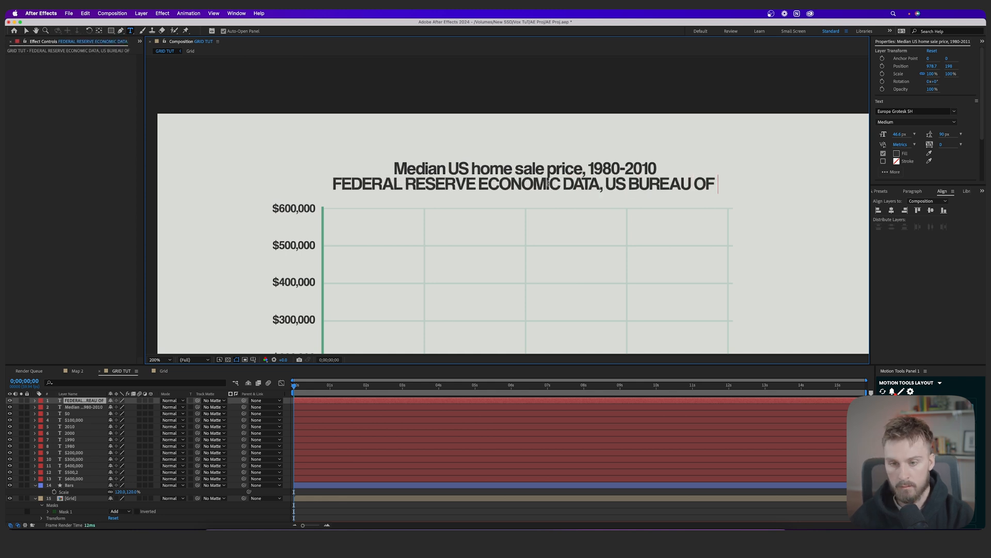
text( LABOR STATISTICS)
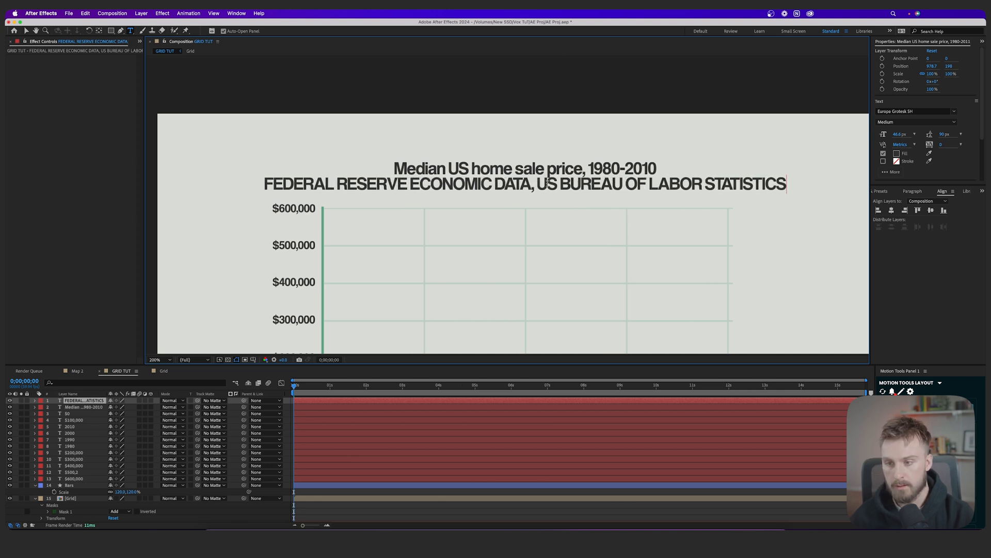
Fill the subtitle text with the green sampled from the vertical axis, adjusted to a lighter shade
triple_click(548, 184)
click(5, 317)
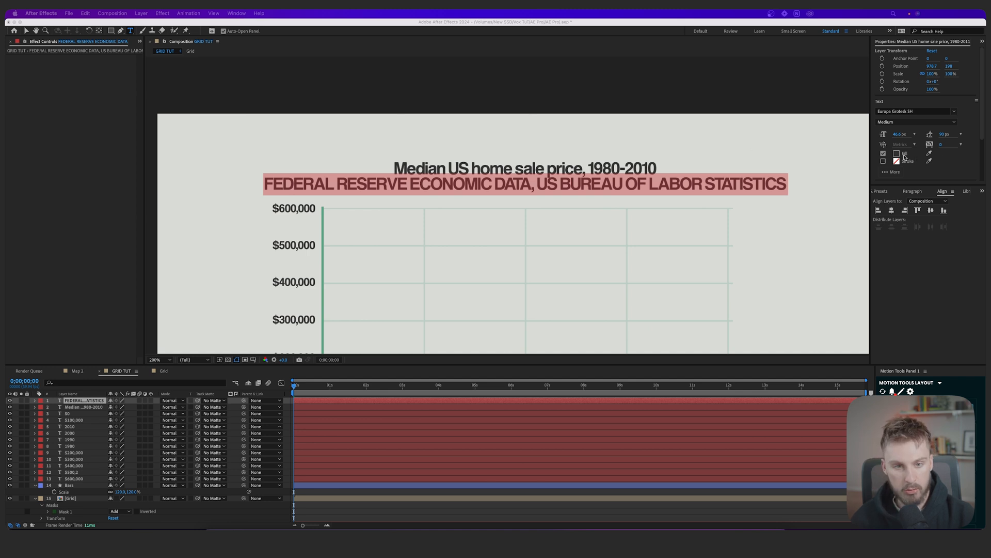
click(929, 153)
click(327, 227)
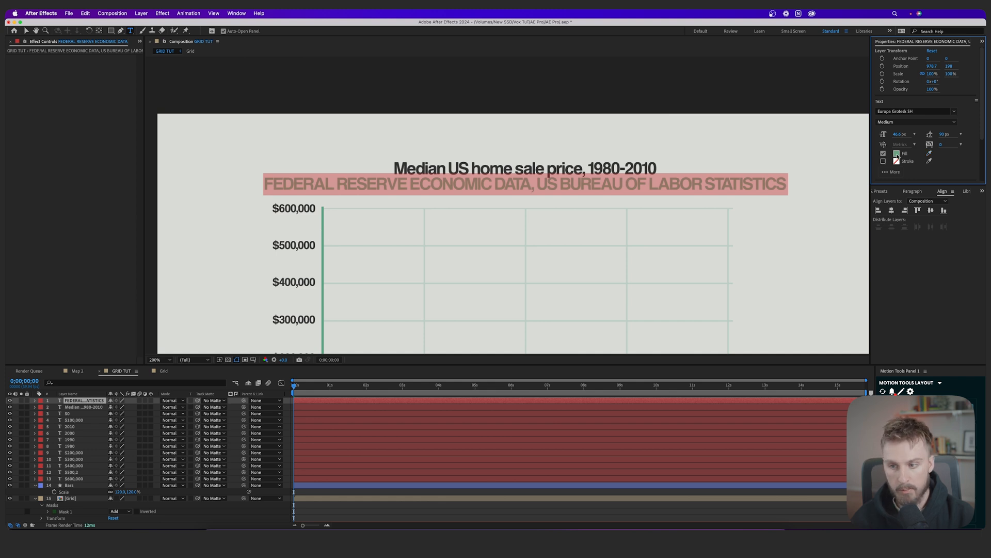
click(896, 154)
click(468, 300)
Set the subtitle's font size to 23 px and move it up slightly towards the title
drag(899, 134, 885, 138)
click(27, 31)
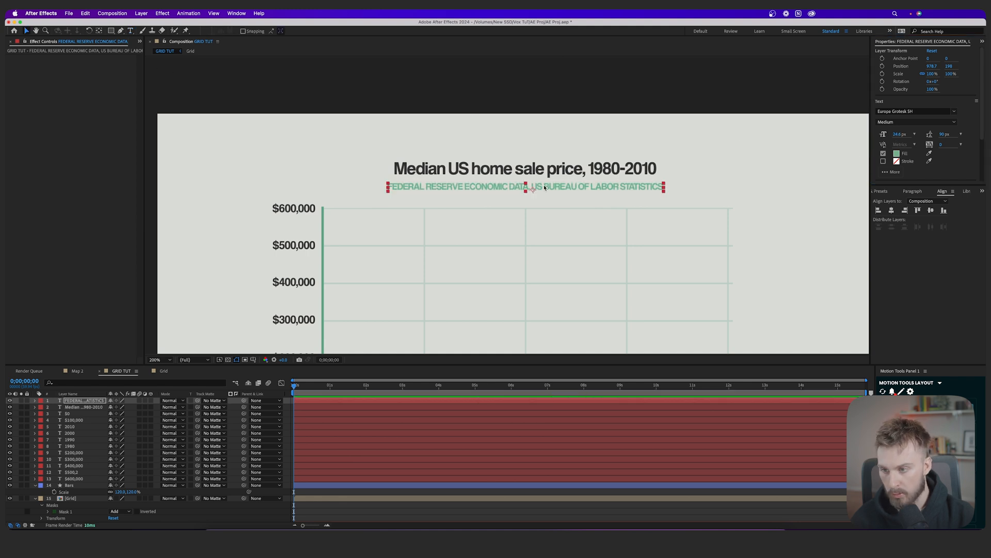
drag(899, 136, 900, 137)
click(900, 136)
text(25)
key(Return)
click(899, 135)
text(2)
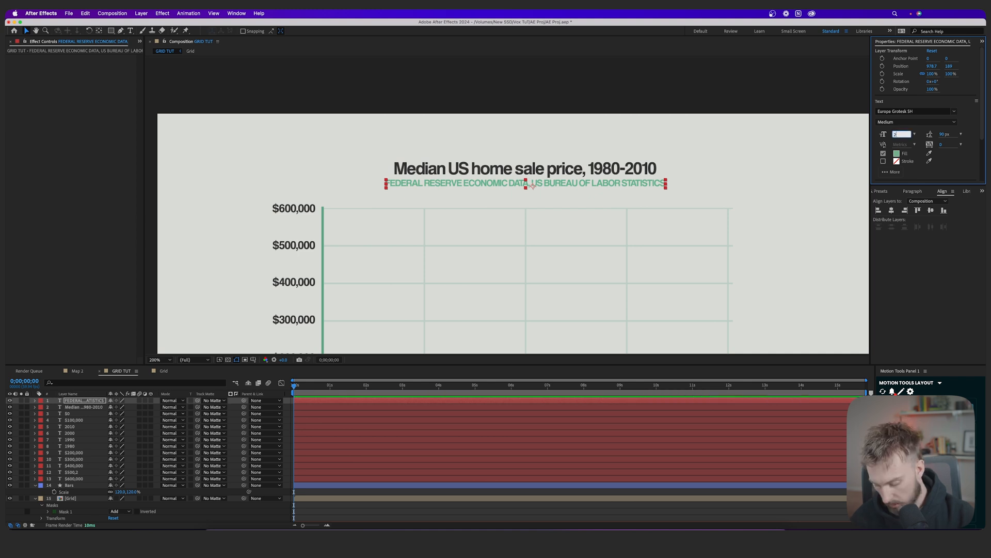
text(3)
key(Return)
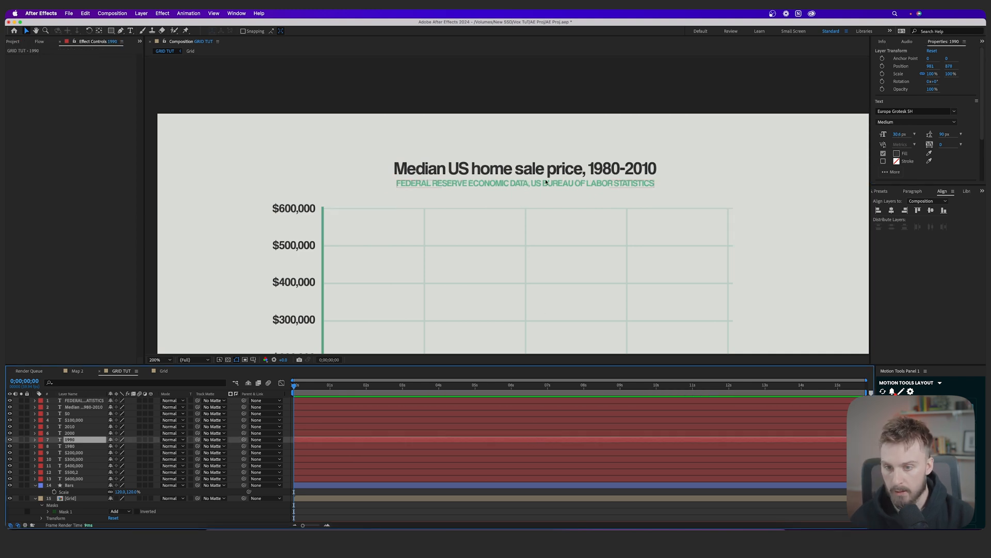
click(898, 135)
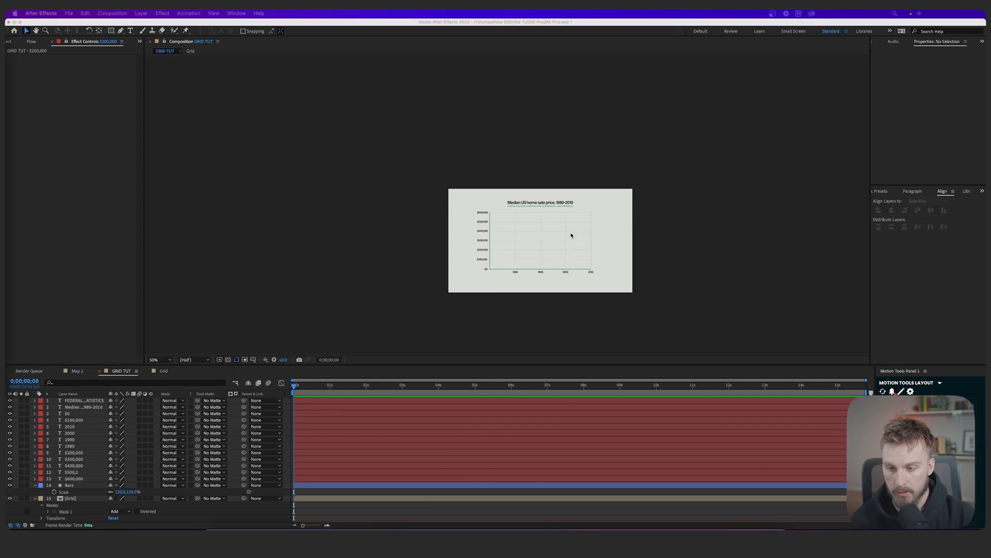
scroll(571, 235, up, 2)
click(535, 239)
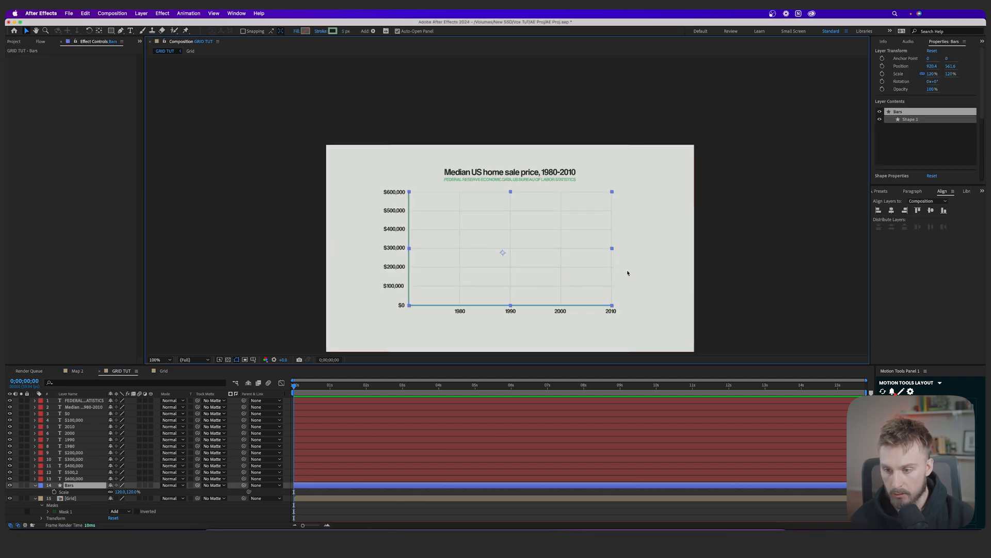
key(s)
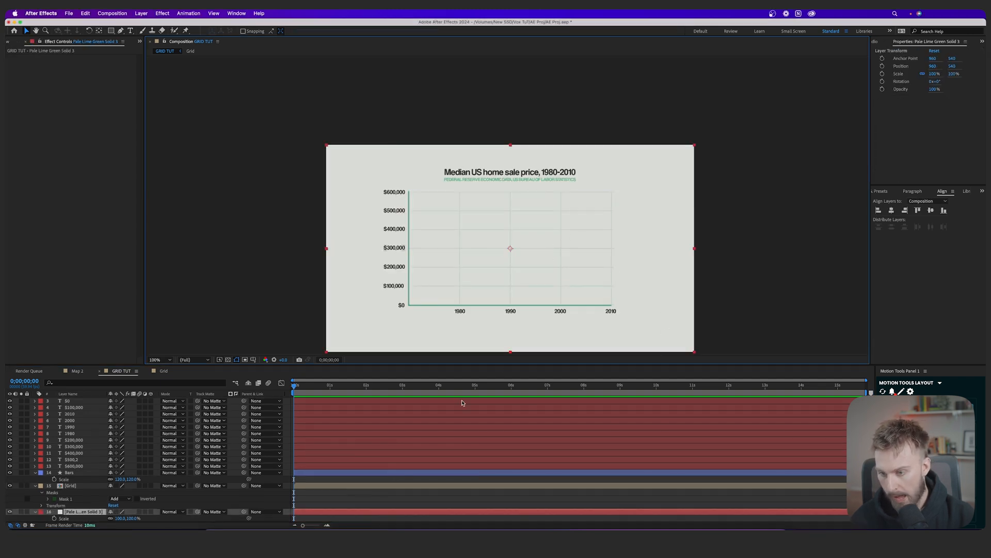
click(314, 485)
scroll(344, 403, up, 2)
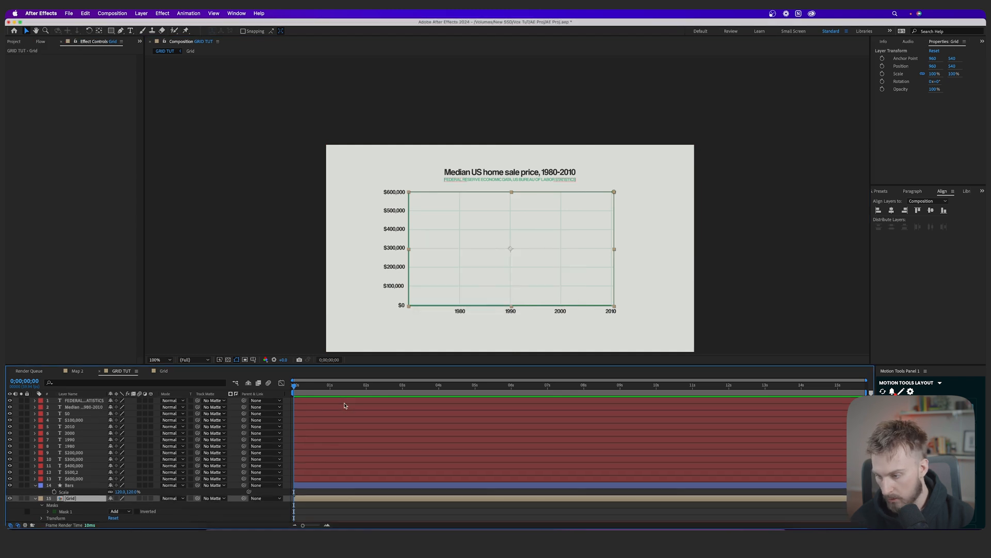
shift+click(344, 401)
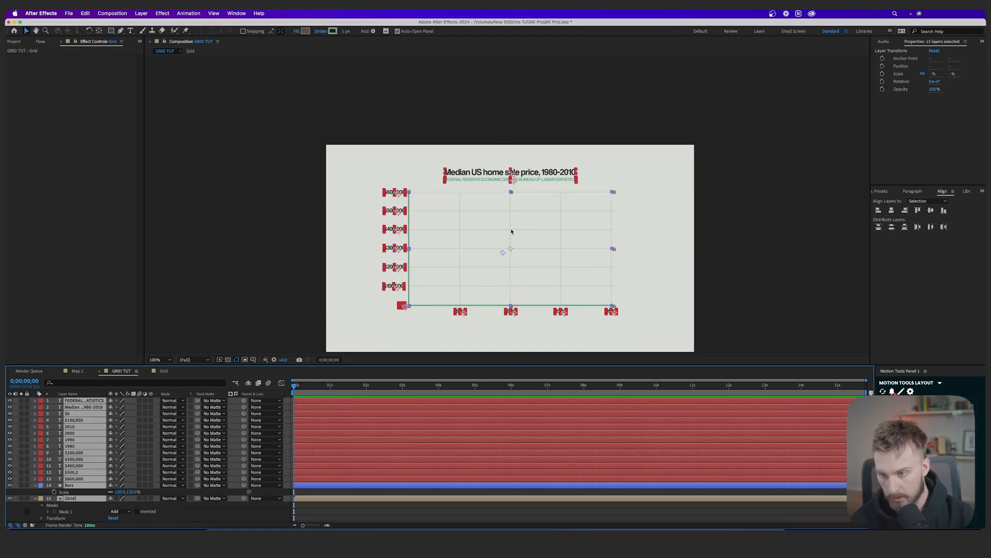
drag(511, 232, 436, 258)
click(762, 264)
scroll(461, 253, up, 1)
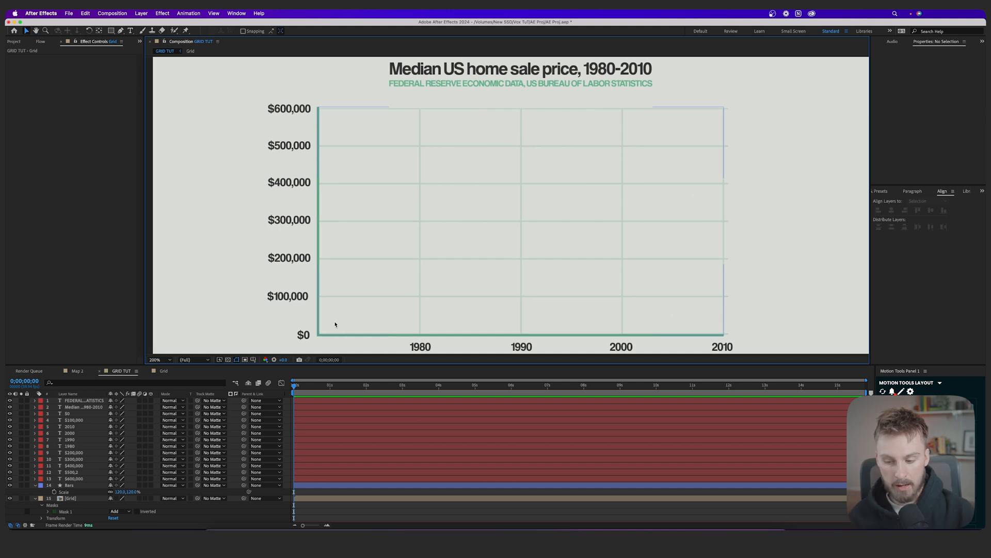
Draw a jagged rising graph line with the Pen tool, from the vertical axis just below $100,000 to $600,000 at 2010
click(120, 31)
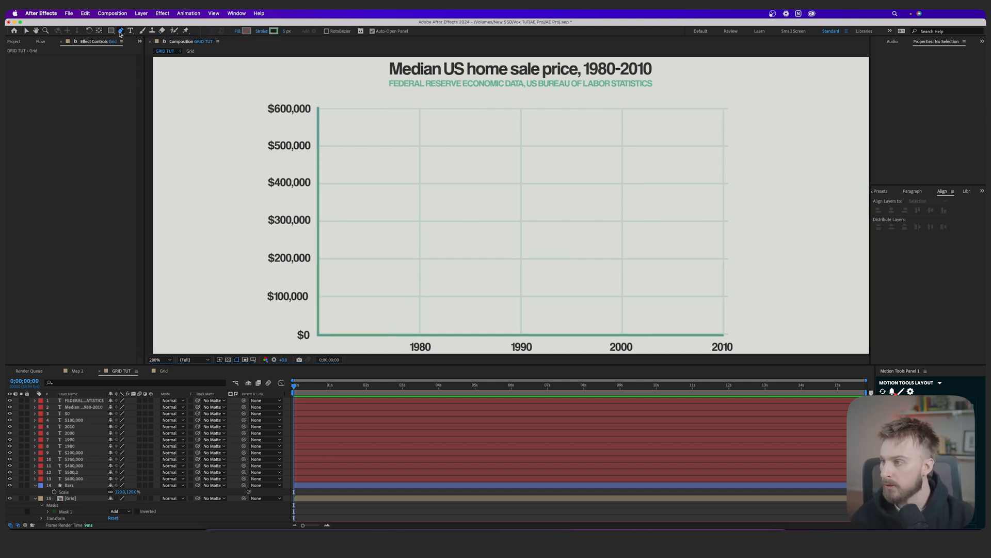
scroll(365, 448, down, 1)
scroll(366, 448, up, 1)
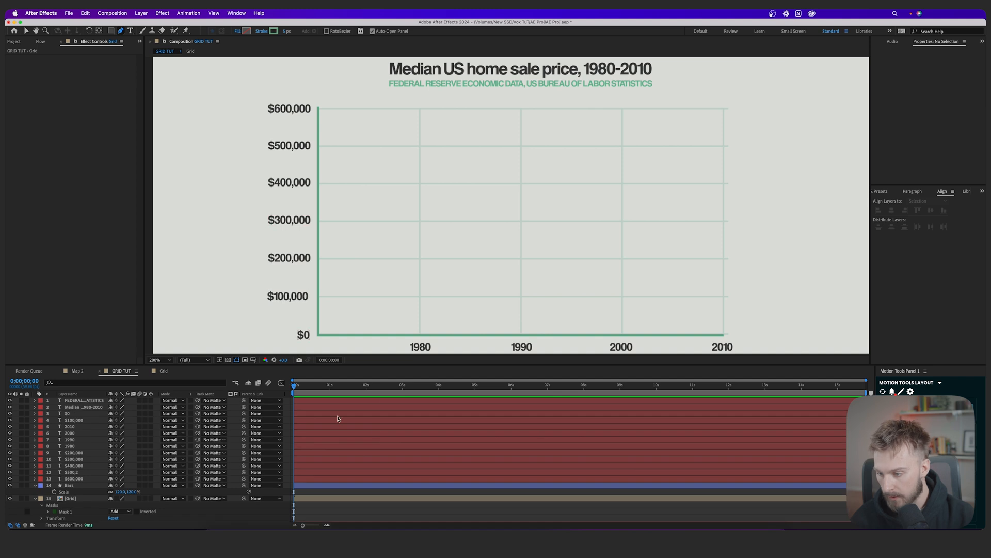
key(comma)
drag(465, 234, 395, 242)
scroll(369, 267, up, 2)
scroll(381, 257, down, 1)
drag(430, 214, 379, 243)
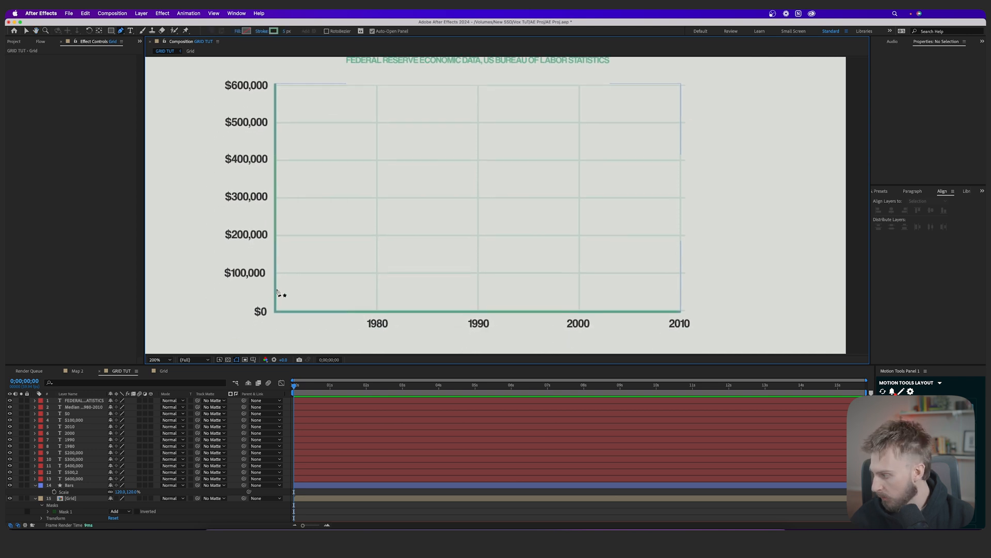
click(275, 293)
click(287, 289)
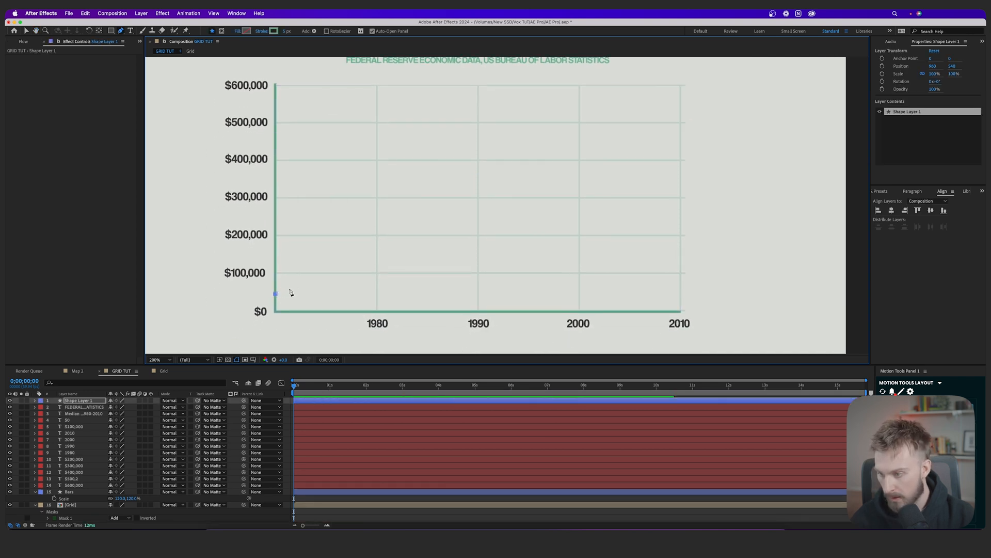
click(300, 293)
click(307, 285)
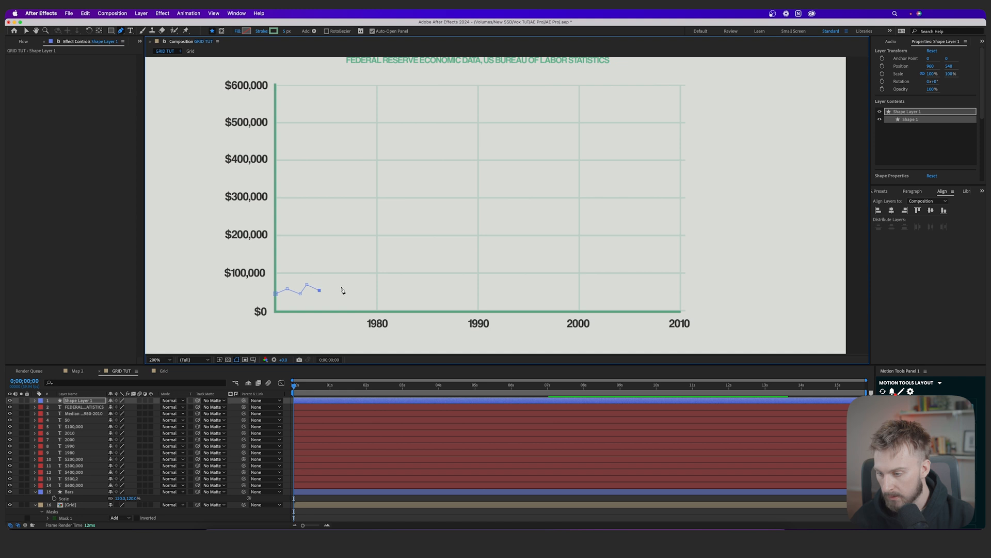
click(331, 284)
click(347, 286)
click(381, 278)
click(389, 262)
click(420, 265)
click(426, 259)
click(443, 261)
click(457, 254)
click(476, 242)
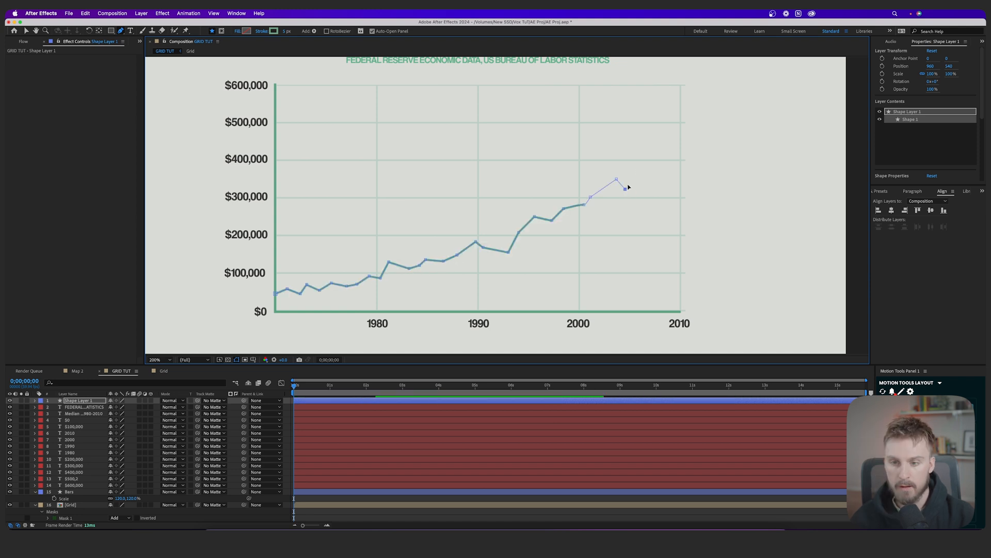
click(639, 169)
click(653, 156)
click(673, 117)
click(676, 93)
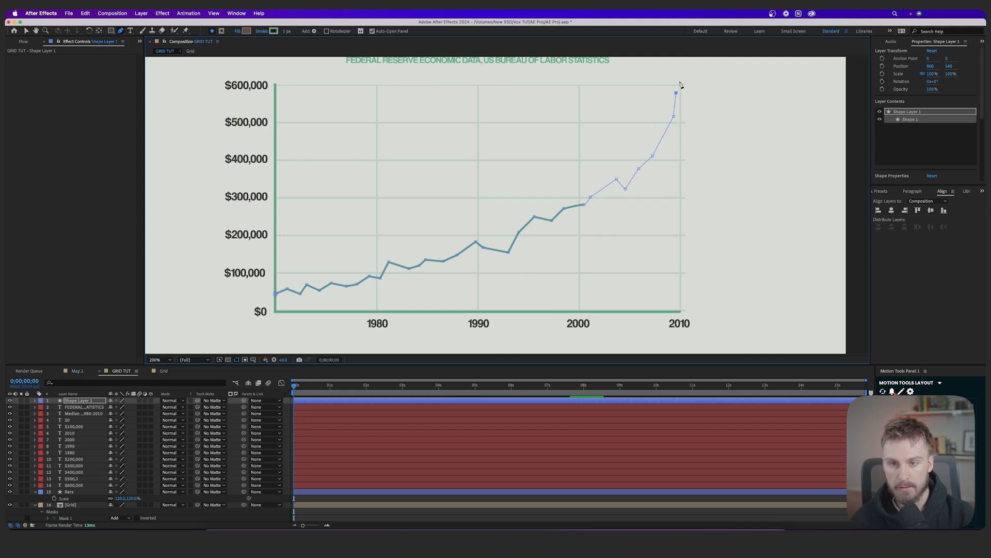
click(678, 83)
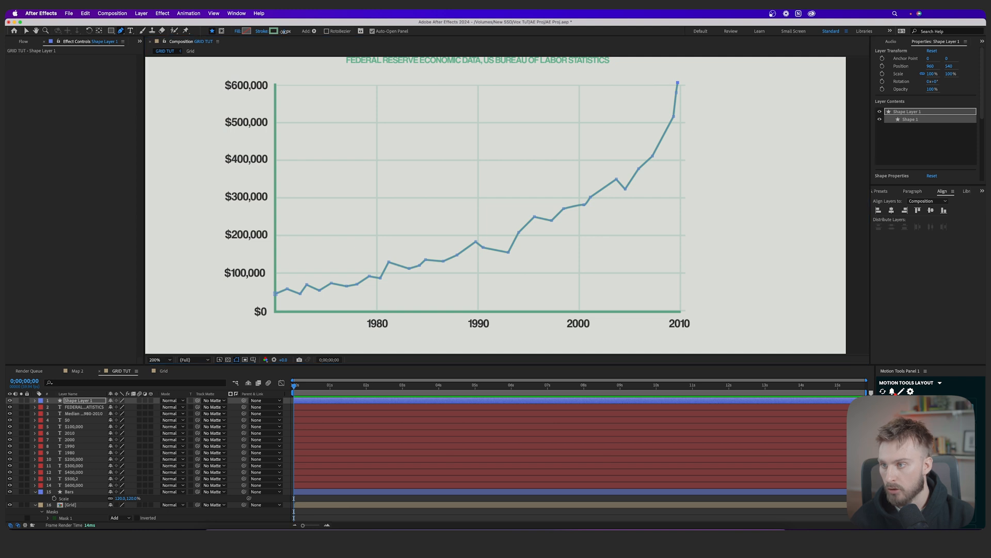
Set the graph line's stroke width to 12 px and its stroke colour to 984353
drag(285, 32, 305, 32)
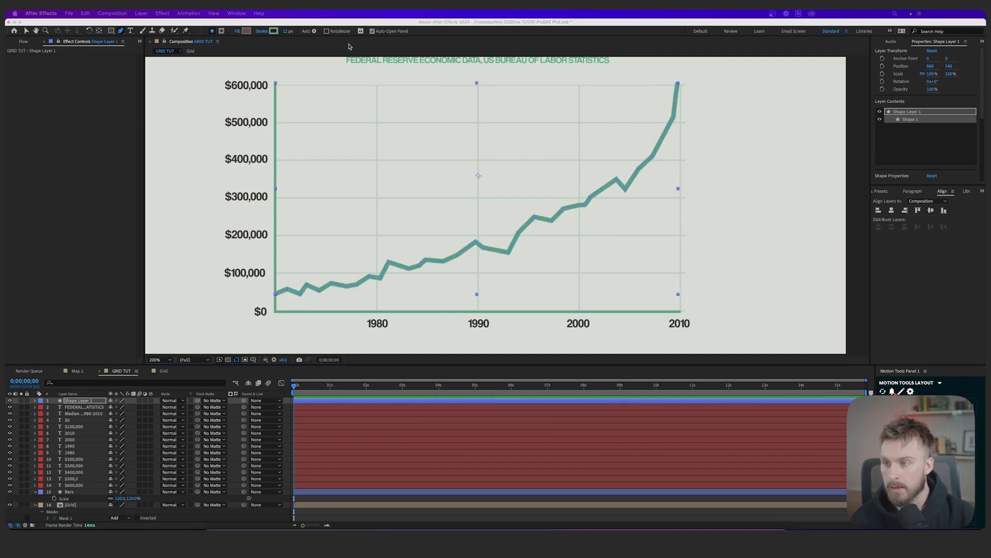
key(Escape)
click(272, 32)
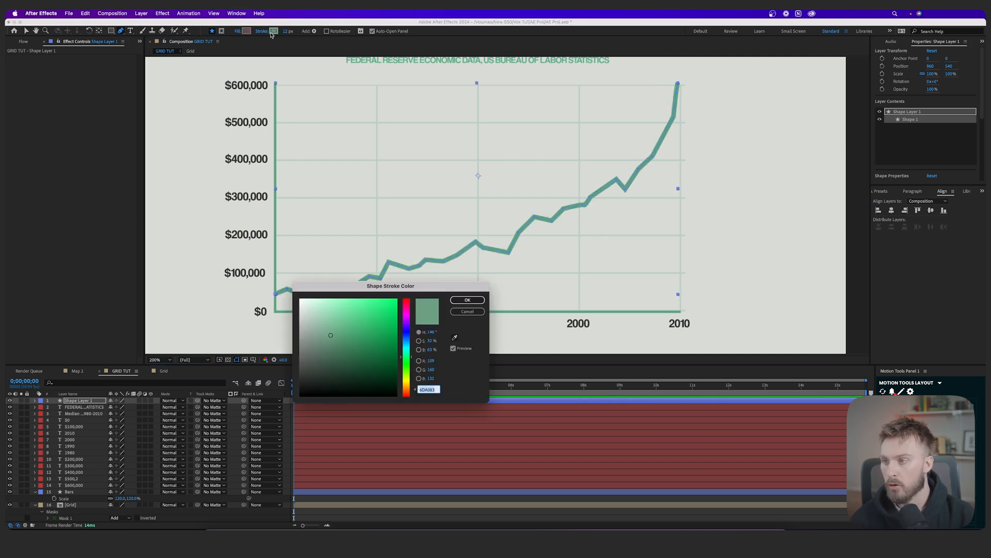
text(984353)
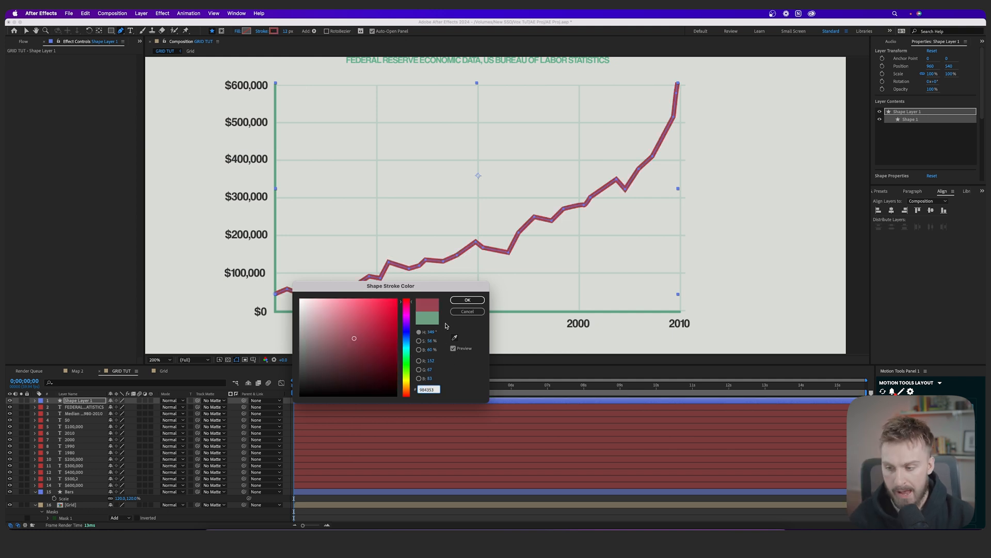
click(459, 302)
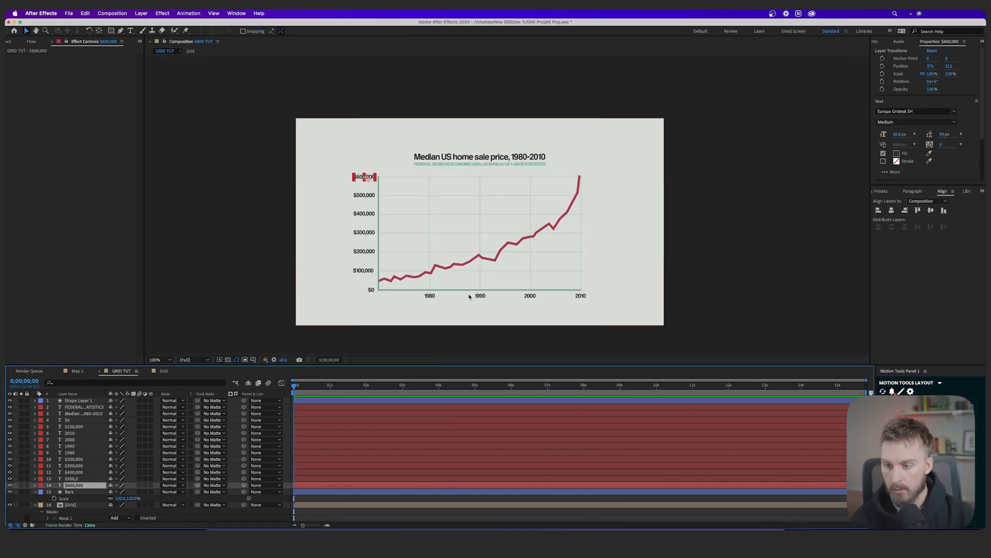
drag(474, 278, 492, 253)
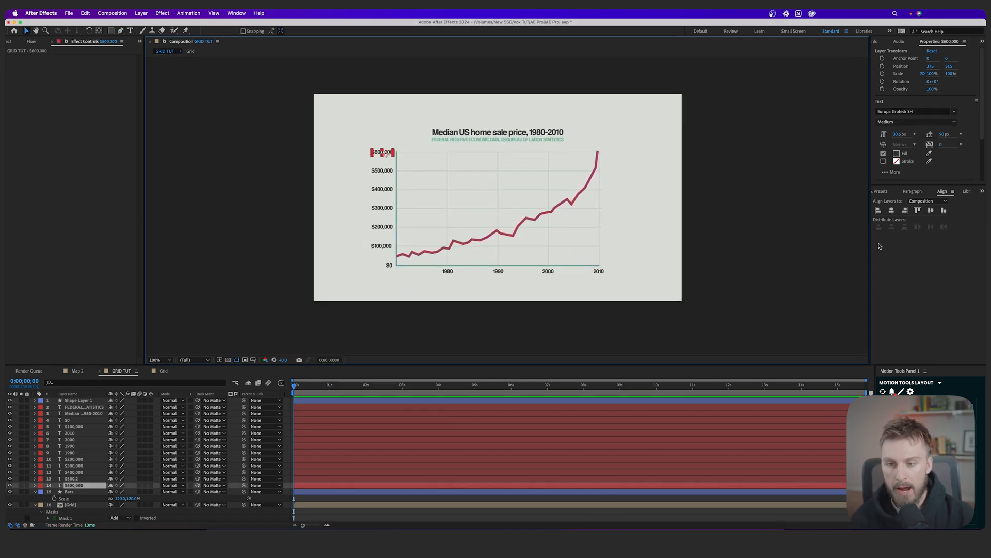
click(762, 246)
drag(575, 250, 565, 233)
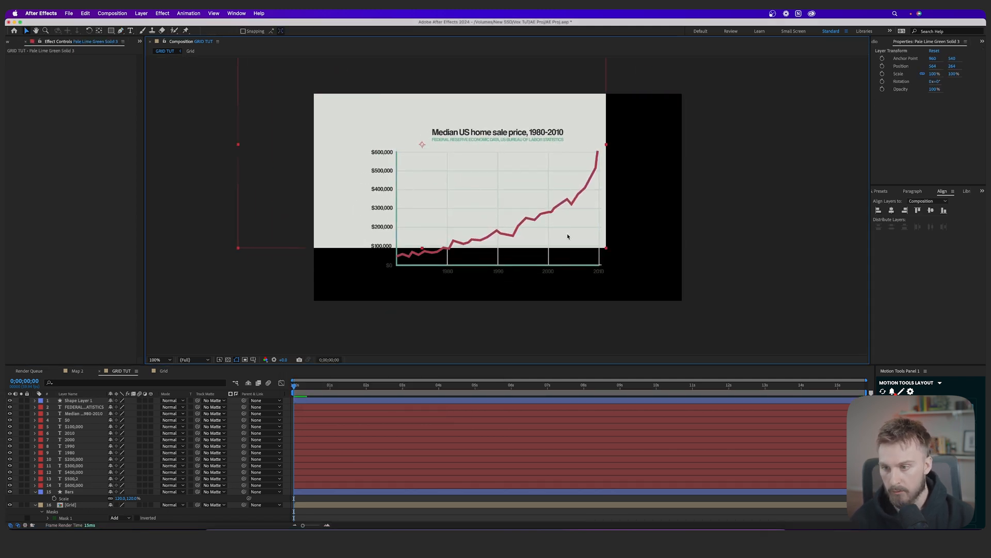
key(super+z)
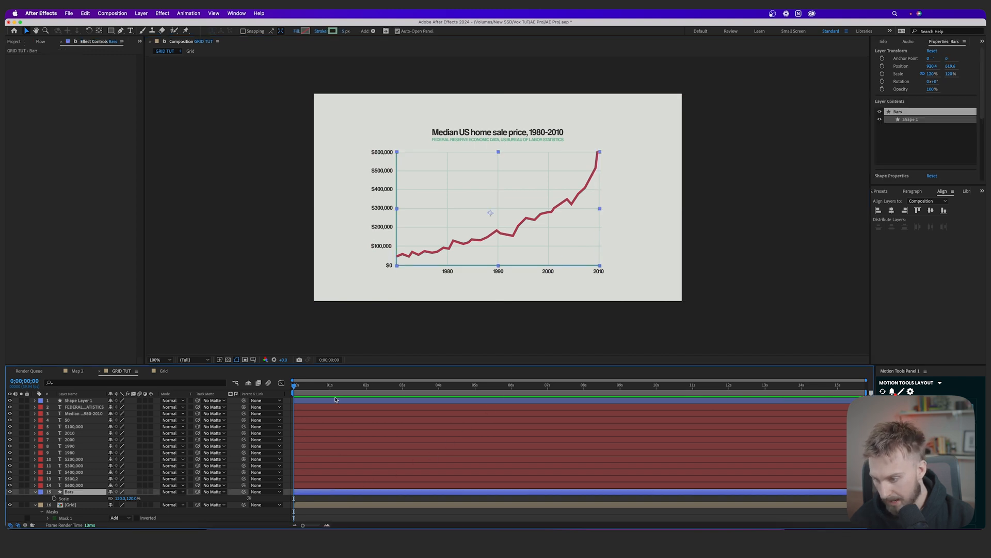
shift+click(336, 400)
drag(499, 230, 499, 228)
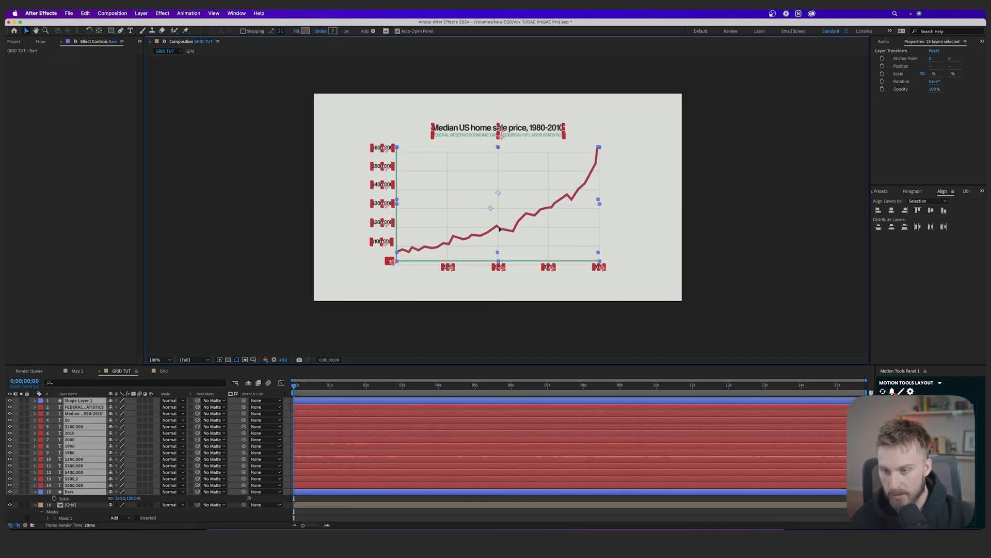
key(super+z)
Move the graph line, all text, the bars and the grid up together slightly, leaving the background solid in place
click(423, 505)
shift+click(416, 401)
drag(503, 233, 504, 228)
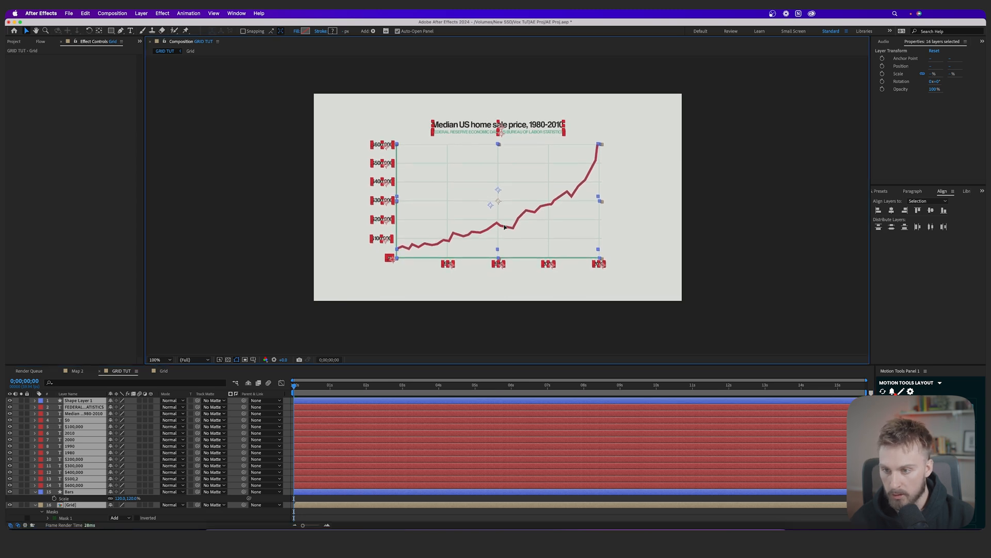
click(475, 334)
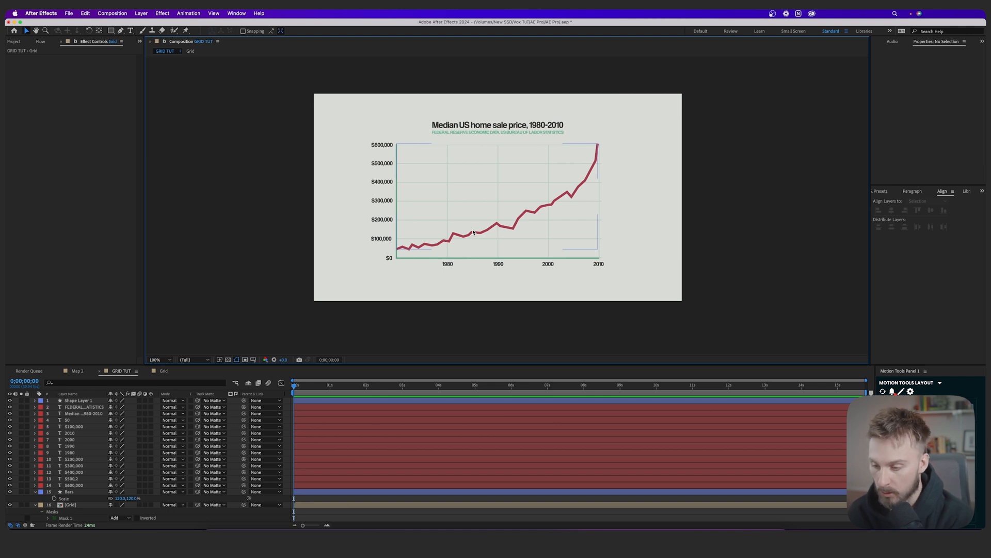
Rename the graph line's shape layer as "Line"
click(349, 401)
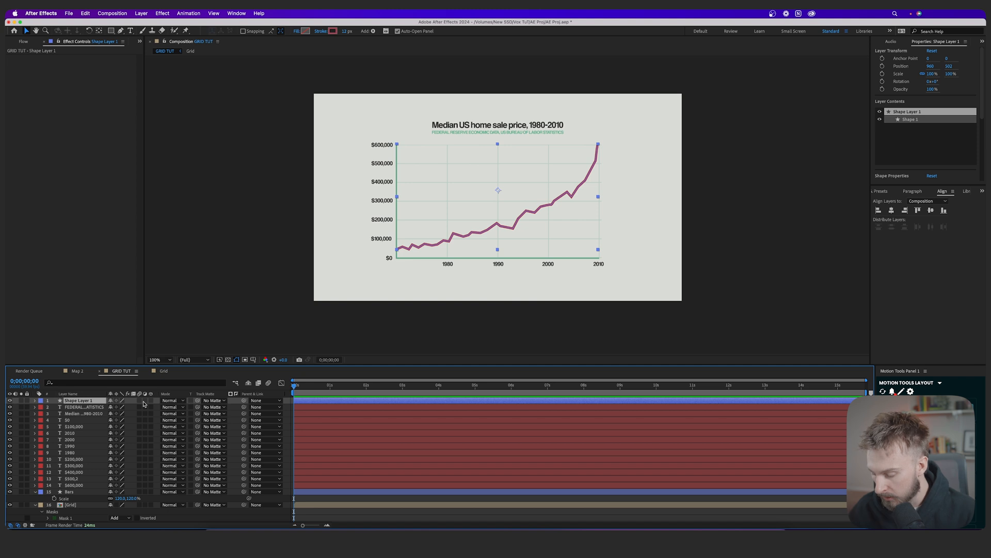
key(Return)
text(Line)
key(Return)
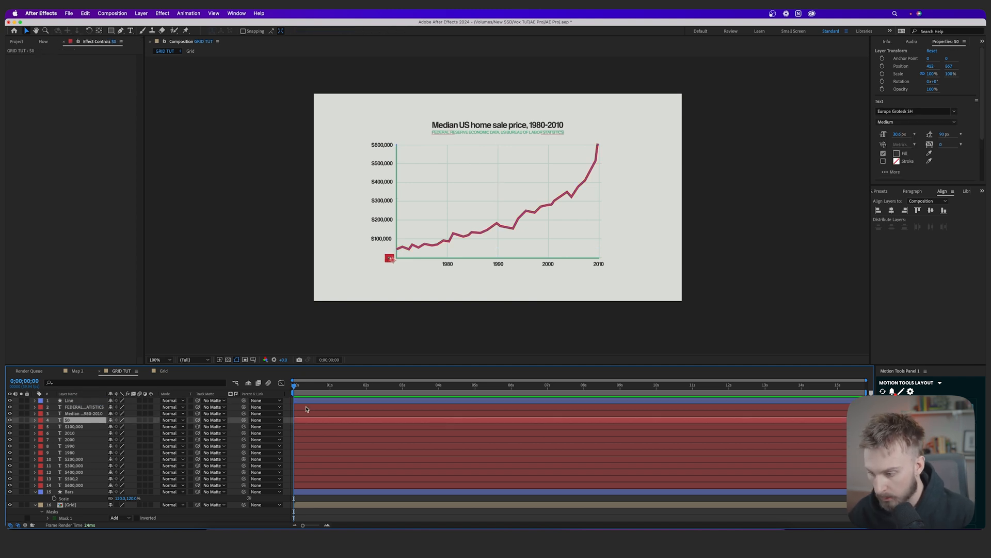
Add Trim Paths to the contents of the Line layer
click(35, 401)
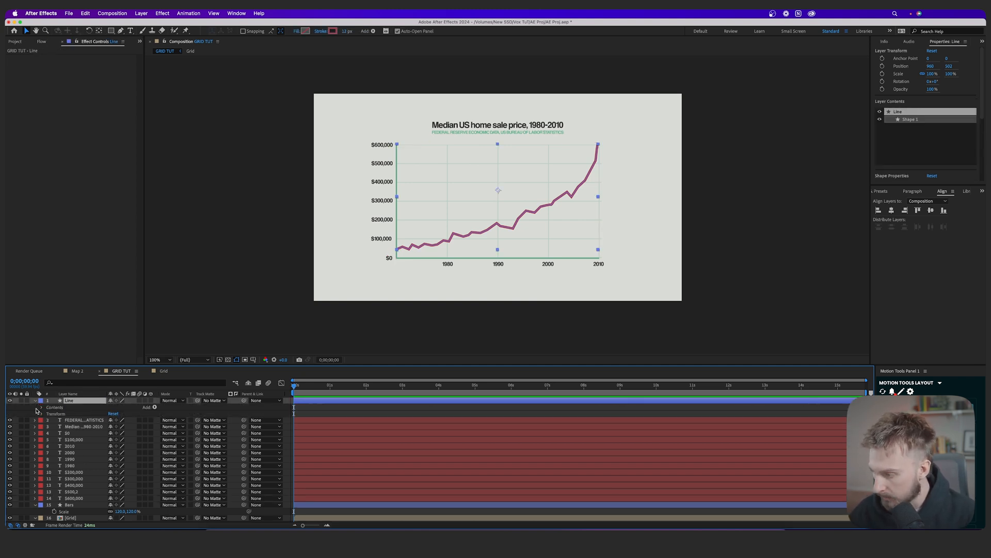
click(58, 408)
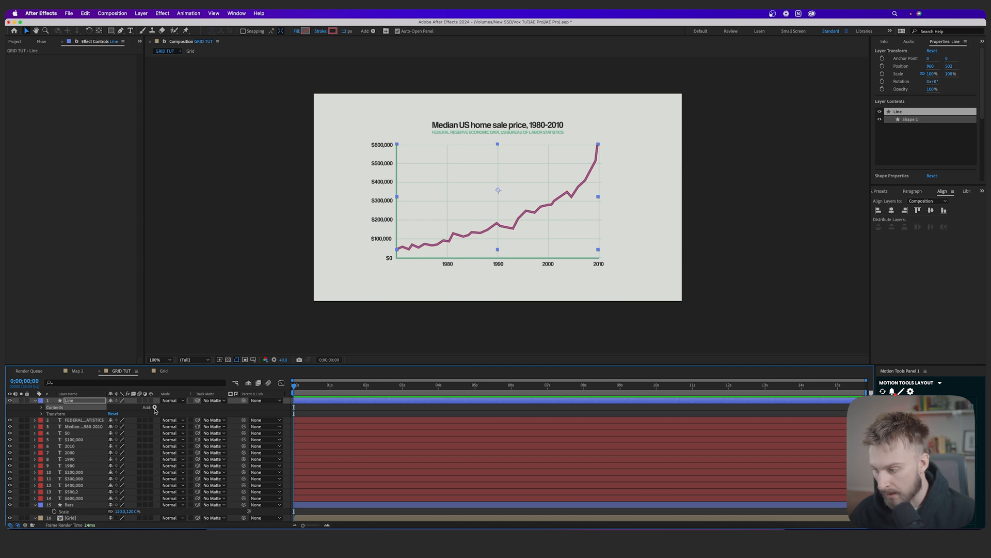
click(154, 408)
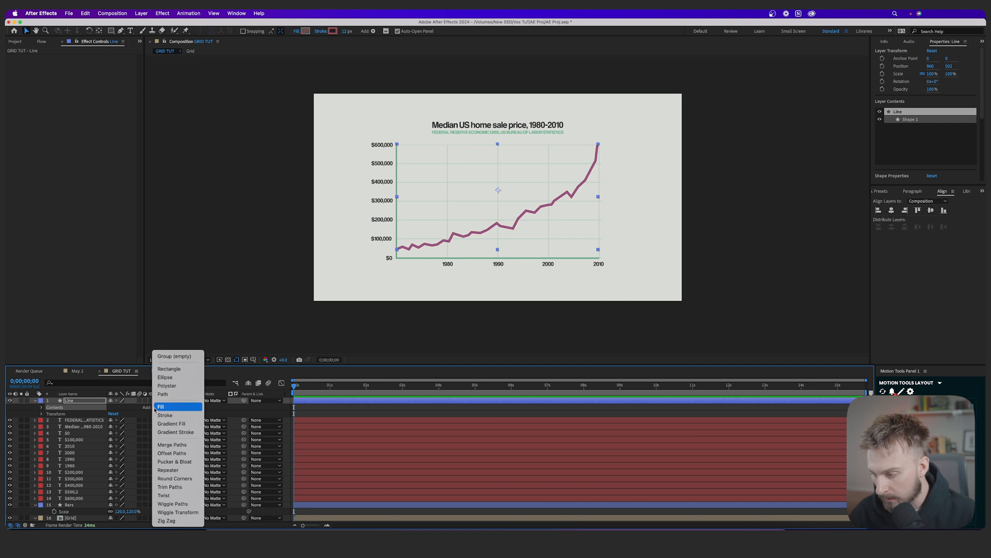
click(176, 487)
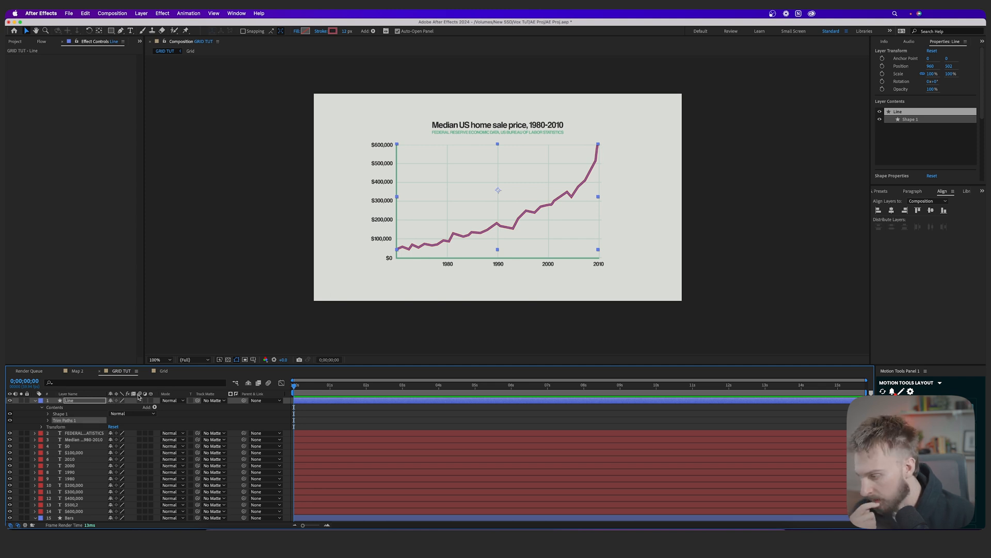
Keyframe the Line layer's Trim Paths End from 0% at the first frame to 100% at 0;00;02;54
click(49, 422)
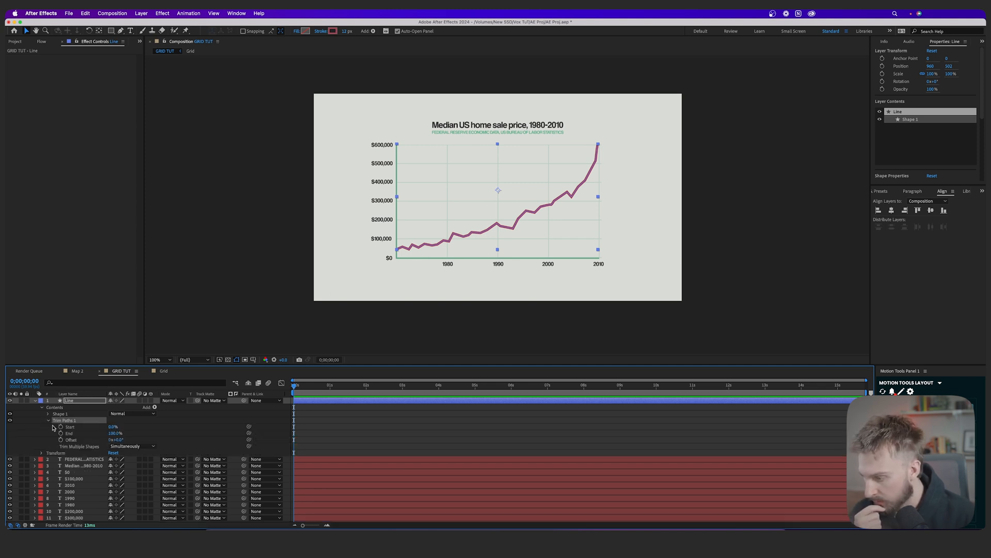
click(120, 433)
mouse_move(121, 432)
mouse_down()
mouse_move(110, 433)
mouse_move(155, 429)
mouse_move(96, 433)
mouse_up()
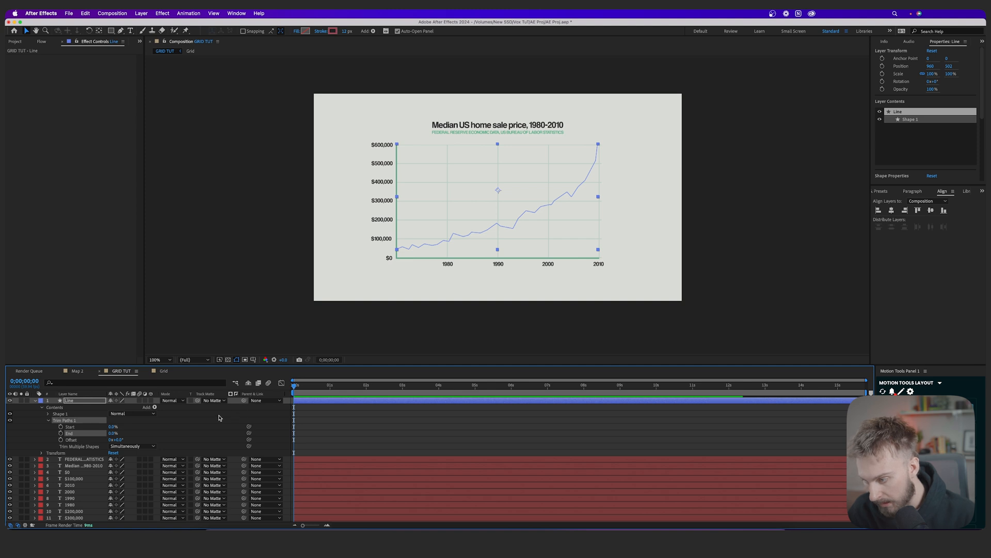
click(61, 433)
drag(342, 386, 399, 391)
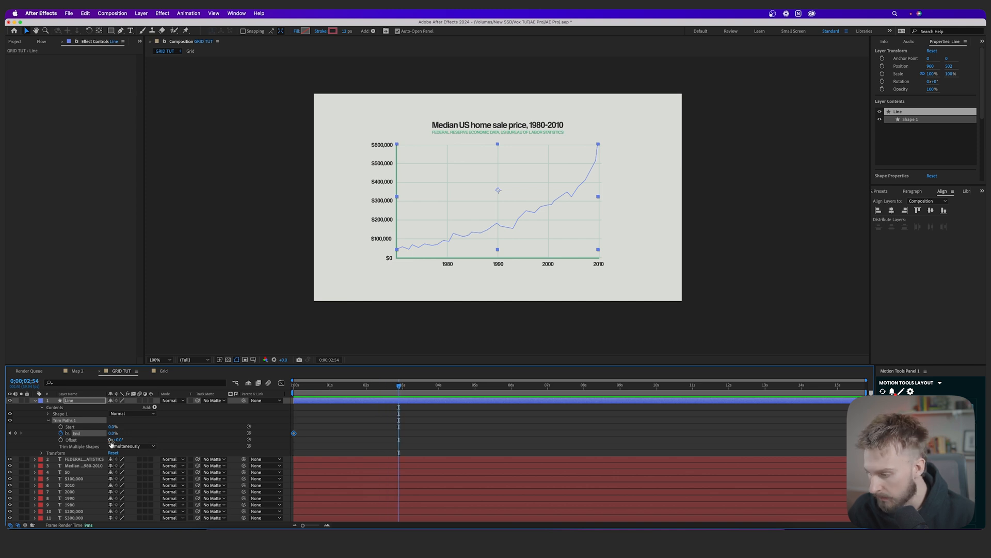
drag(111, 434, 148, 433)
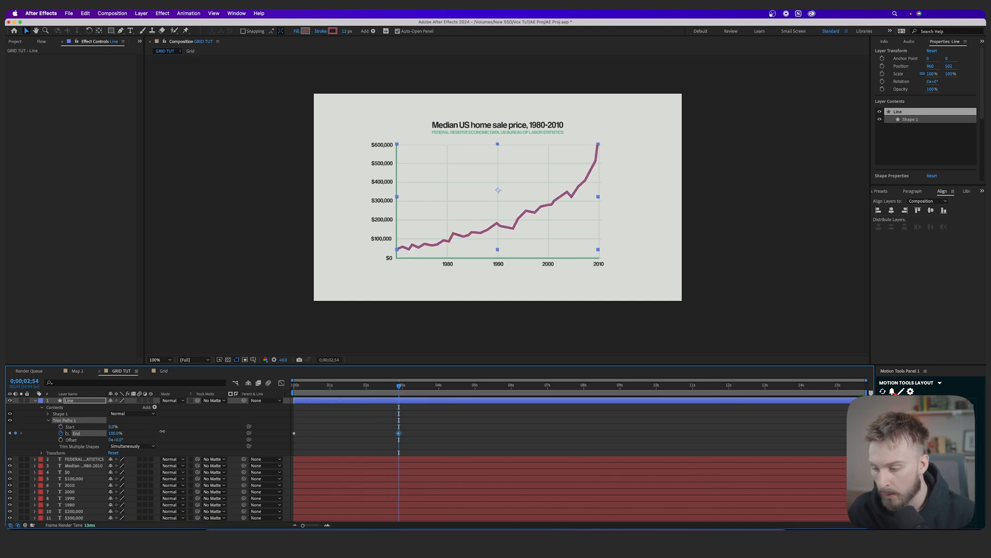
Apply Easy Ease to both Trim Paths End keyframes and preview the line animation from the start
click(347, 386)
drag(445, 447, 292, 429)
right_click(398, 433)
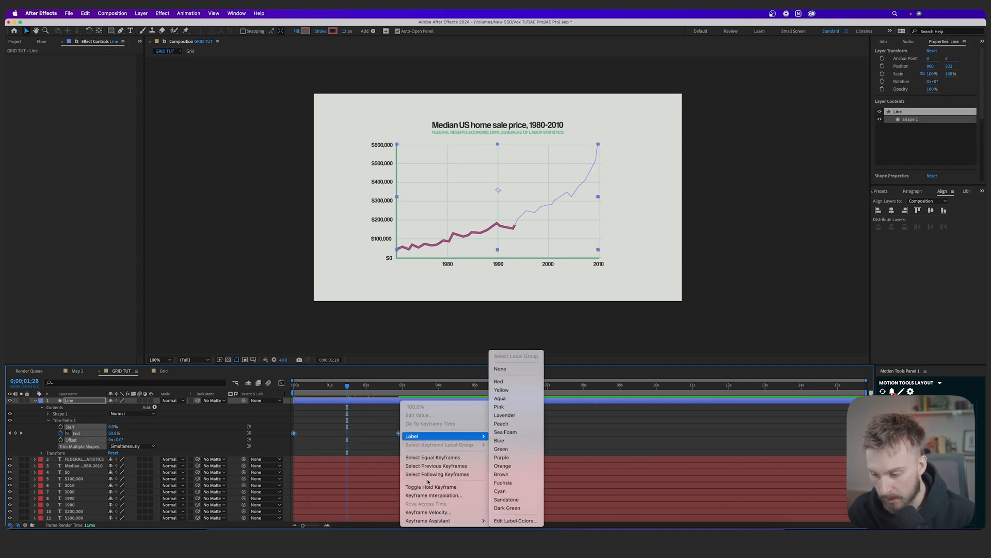
mouse_move(439, 521)
click(504, 470)
key(Home)
key(space)
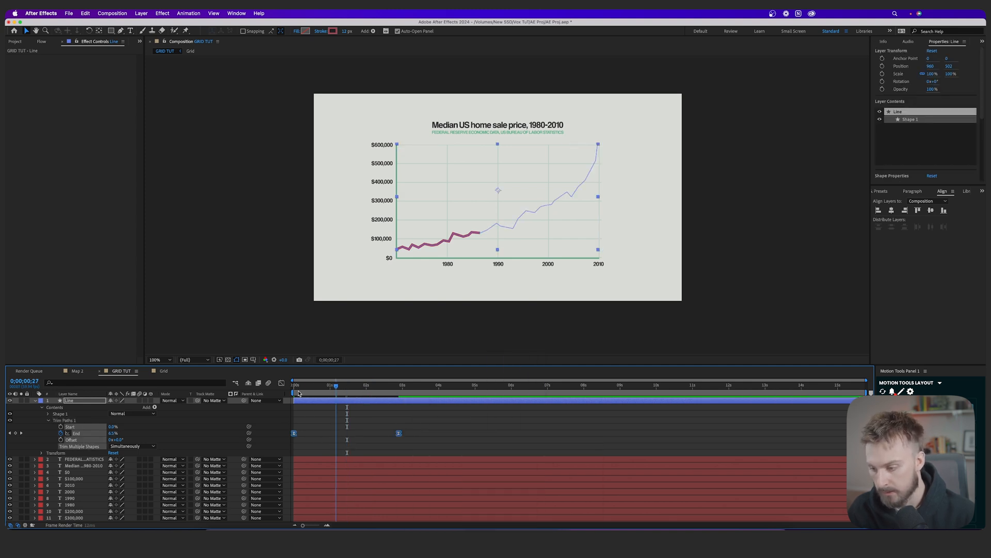
Move the final End keyframe to about 5 seconds and play the slower line animation from the start
drag(402, 433, 477, 436)
drag(432, 387, 282, 397)
key(space)
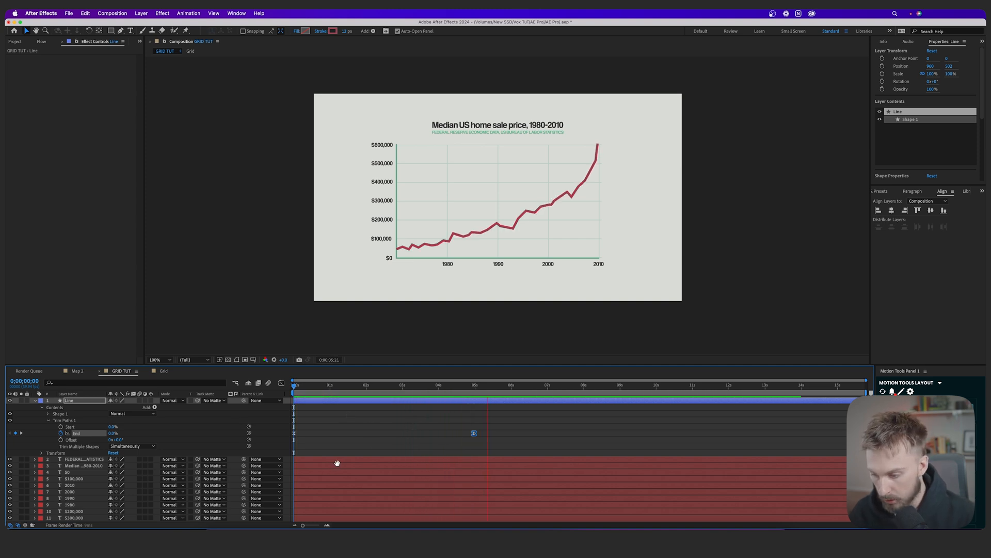
key(space)
Pre-compose all 17 layers of GRID TUT, moving all attributes into a new composition named Graph Still
key(super+a)
click(356, 515)
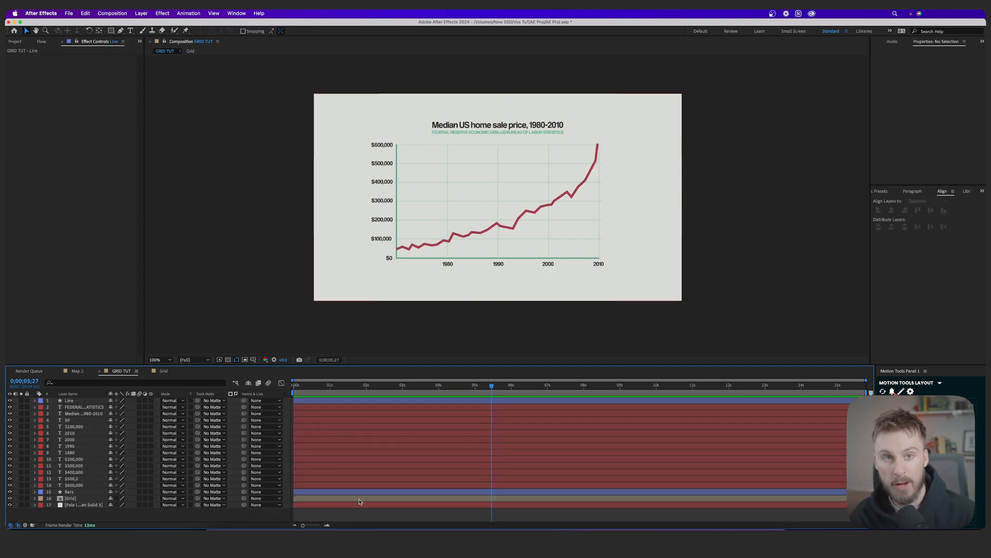
click(338, 501)
click(339, 504)
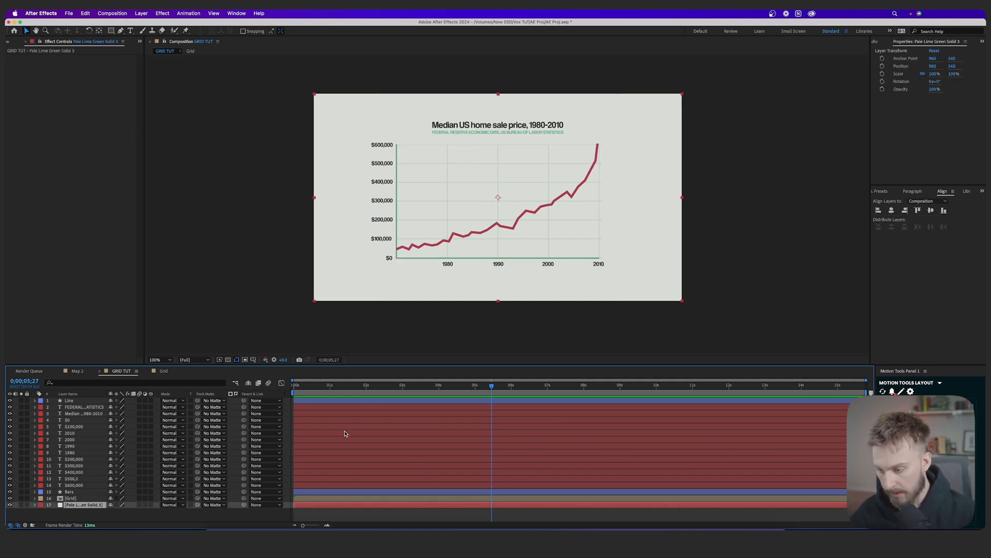
shift+click(345, 404)
shift+click(345, 401)
right_click(345, 401)
click(367, 494)
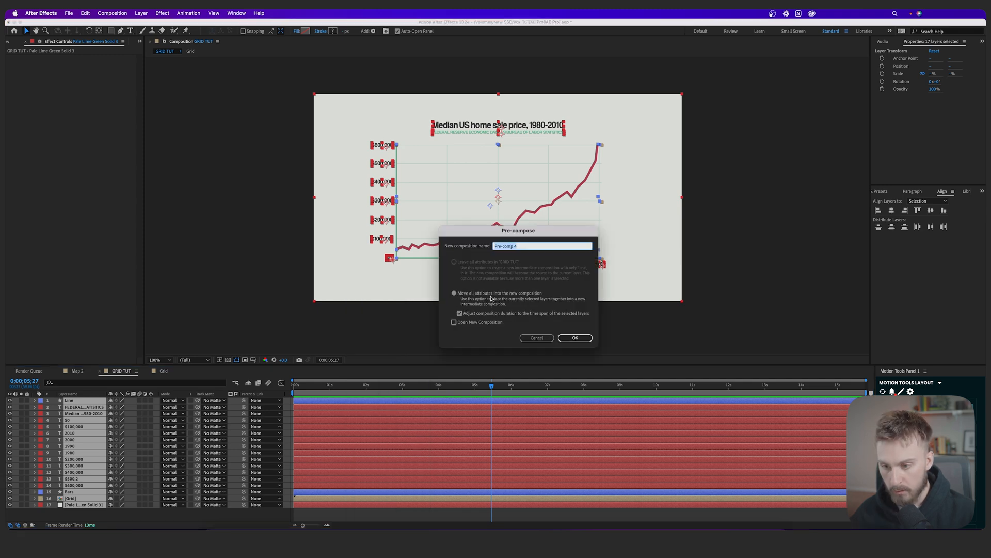
key(BackSpace)
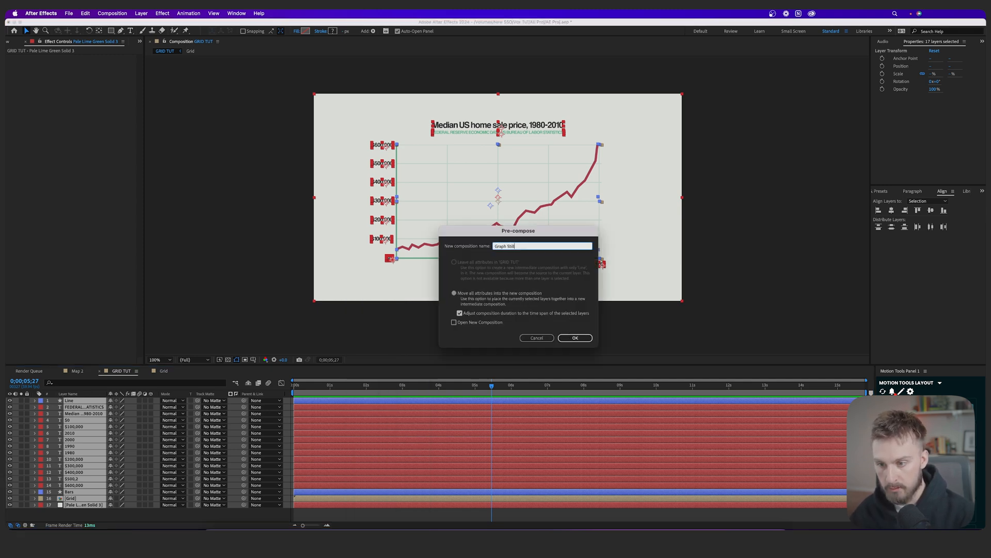
key(Return)
Keyframe the Graph Still layer's Scale from 100% at the first frame to 110% at 0;00;07;47, and preview the zoom
key(s)
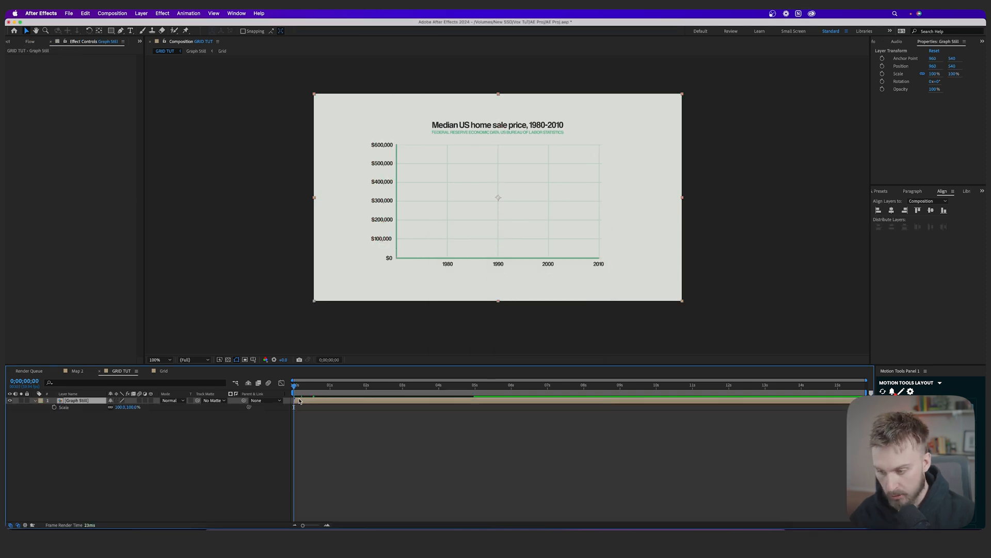
click(53, 408)
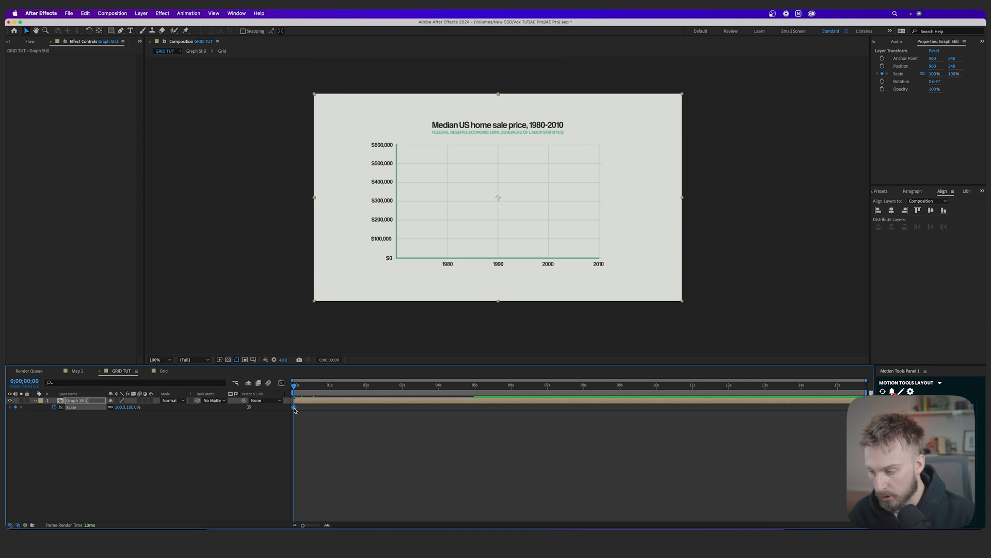
drag(295, 386, 576, 390)
drag(119, 408, 123, 406)
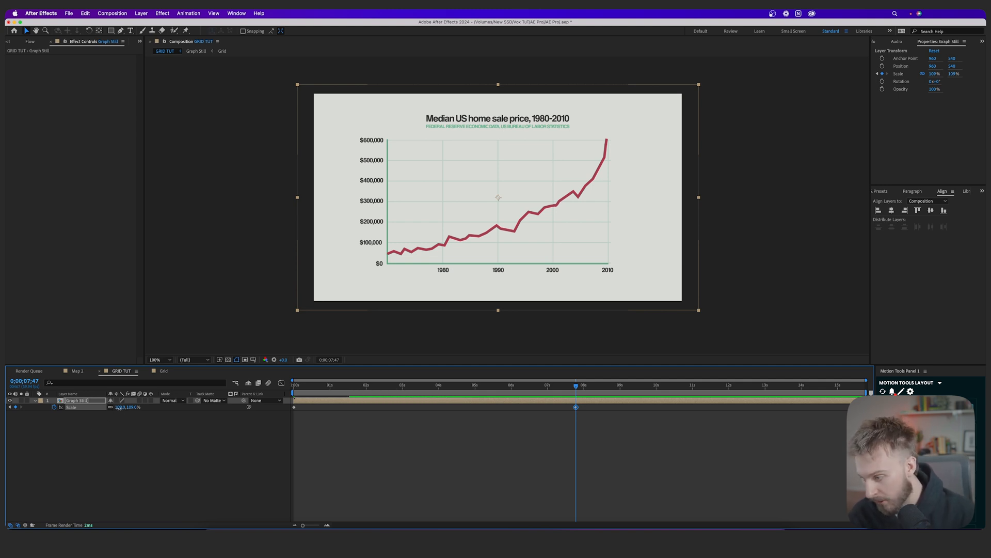
click(120, 407)
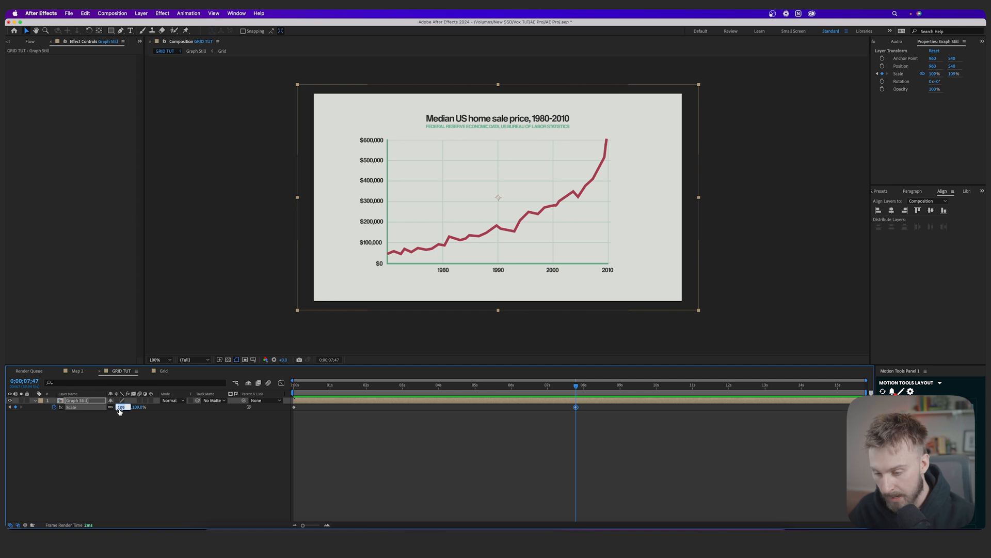
text(110)
key(Return)
drag(348, 386, 268, 384)
key(space)
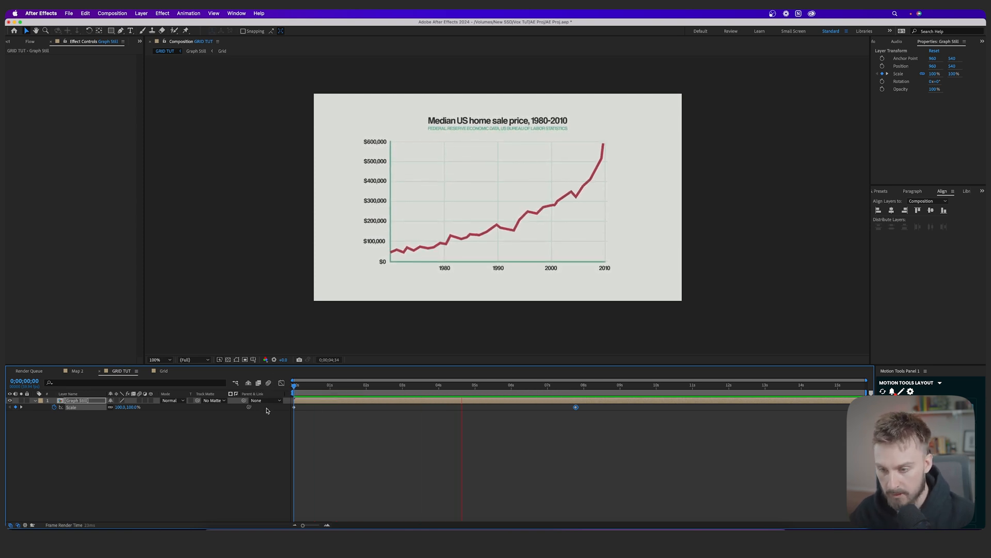
key(space)
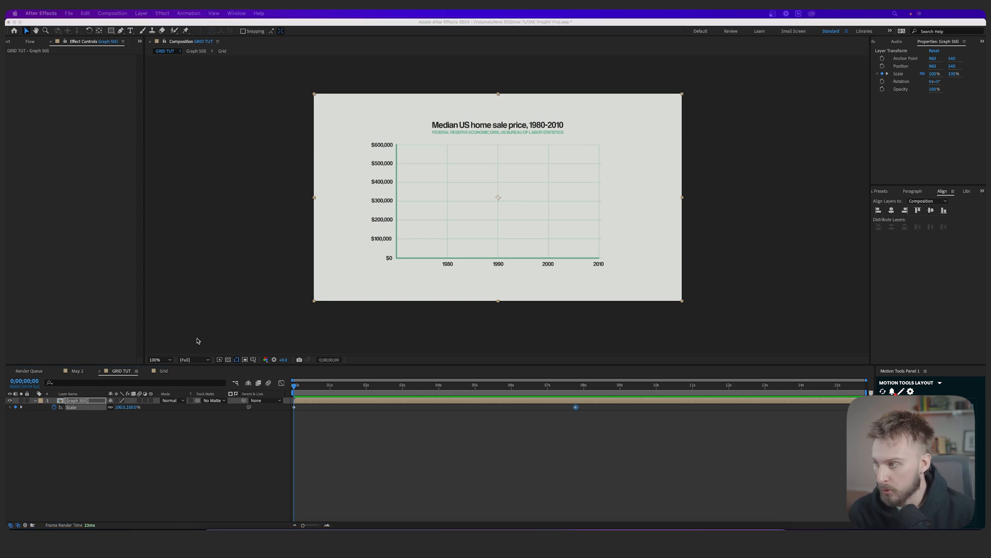
Create a new 1920 x 1080 composition named Court in the project
click(11, 42)
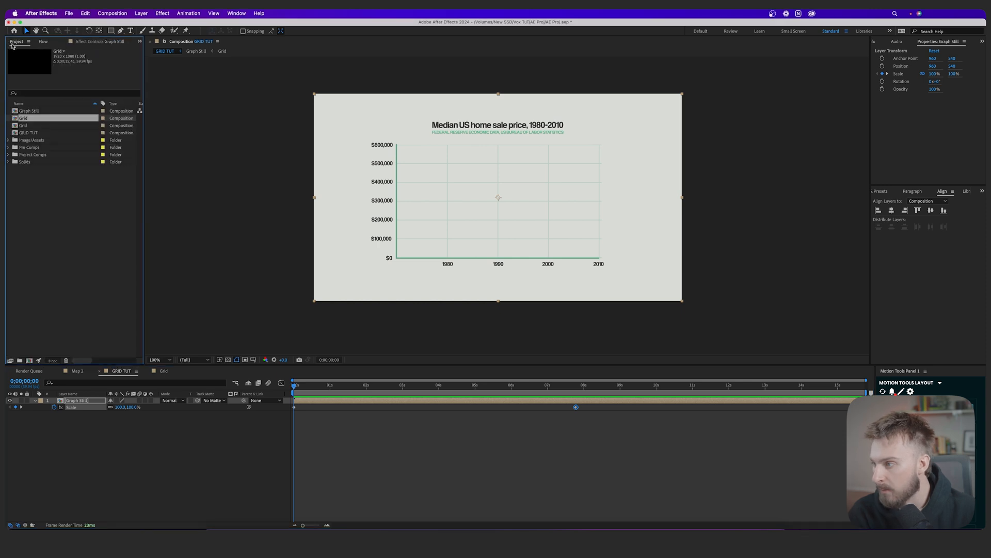
right_click(75, 216)
click(103, 222)
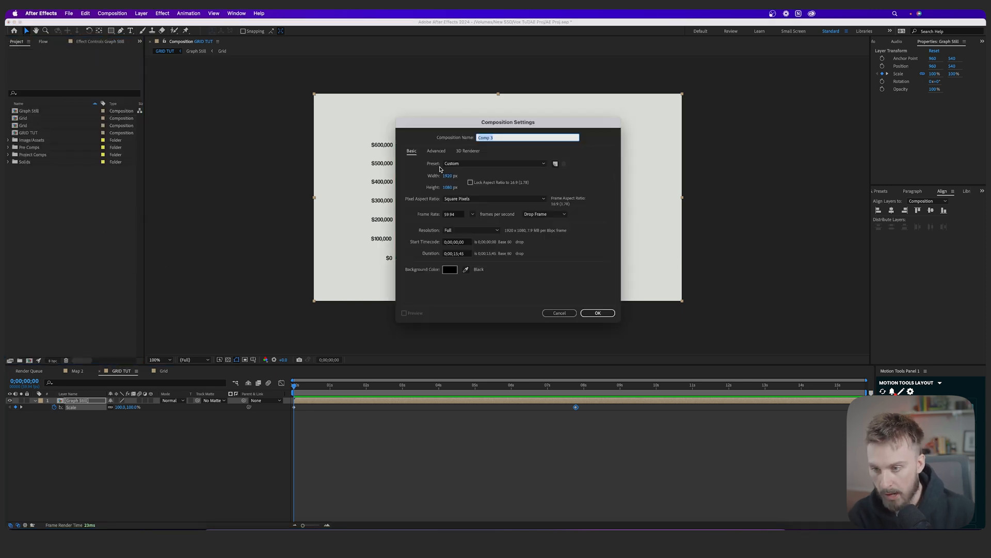
key(BackSpace)
text(Court)
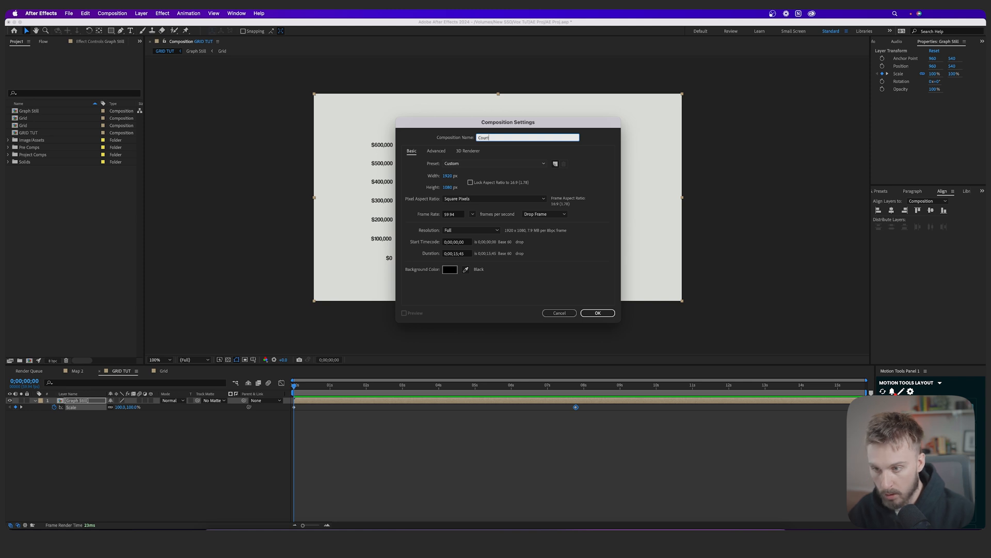
click(602, 314)
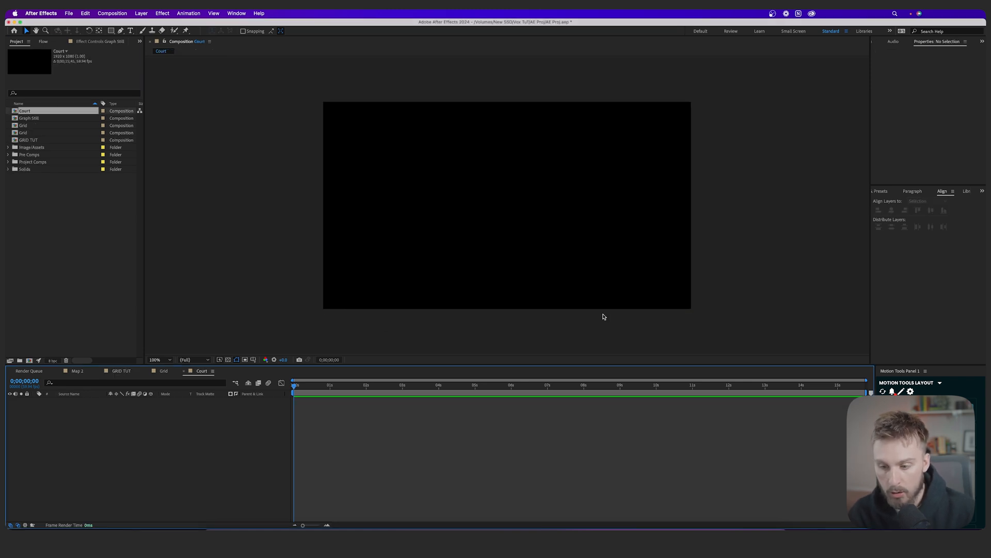
Add a full-size solid coloured F0F0F0 to the Court composition
key(super+y)
right_click(197, 423)
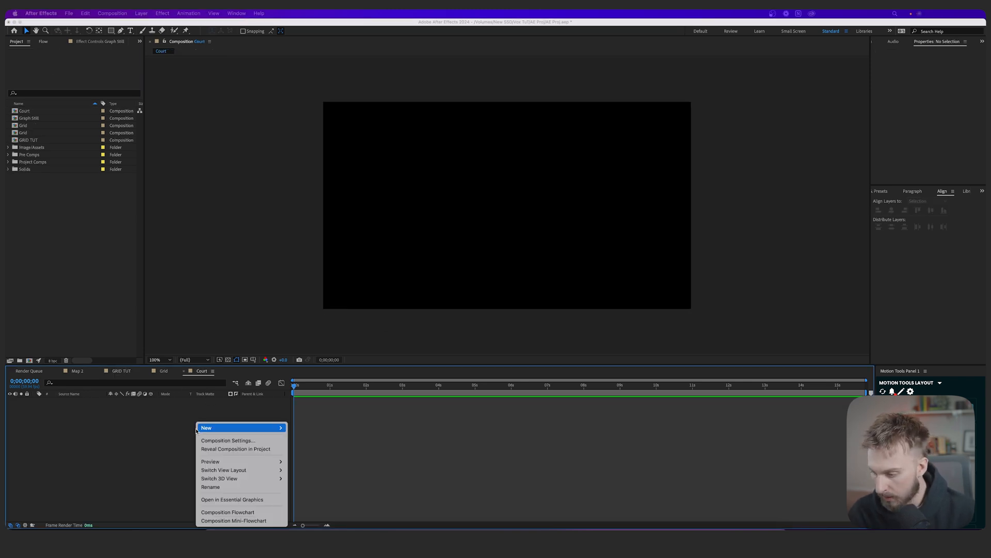
mouse_move(206, 429)
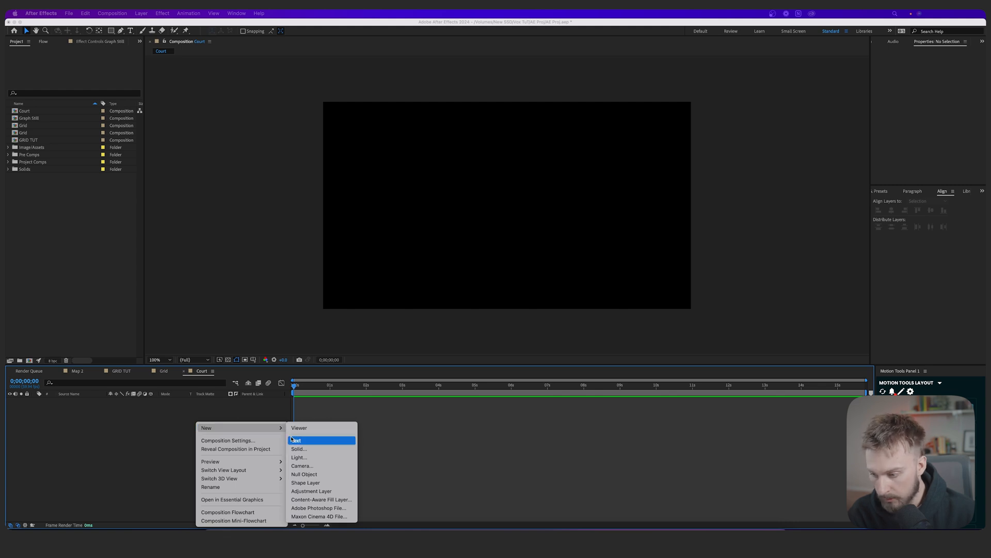
right_click(193, 425)
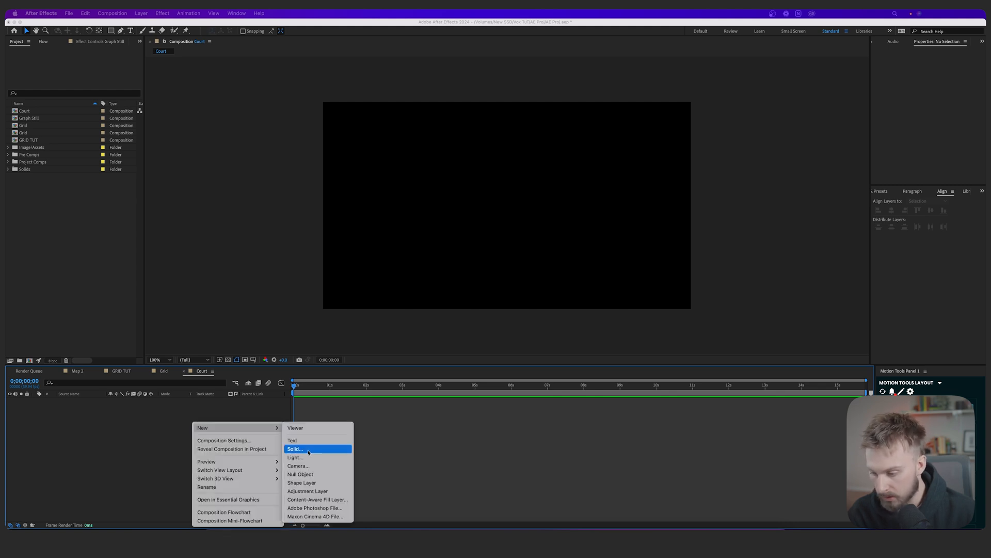
click(308, 450)
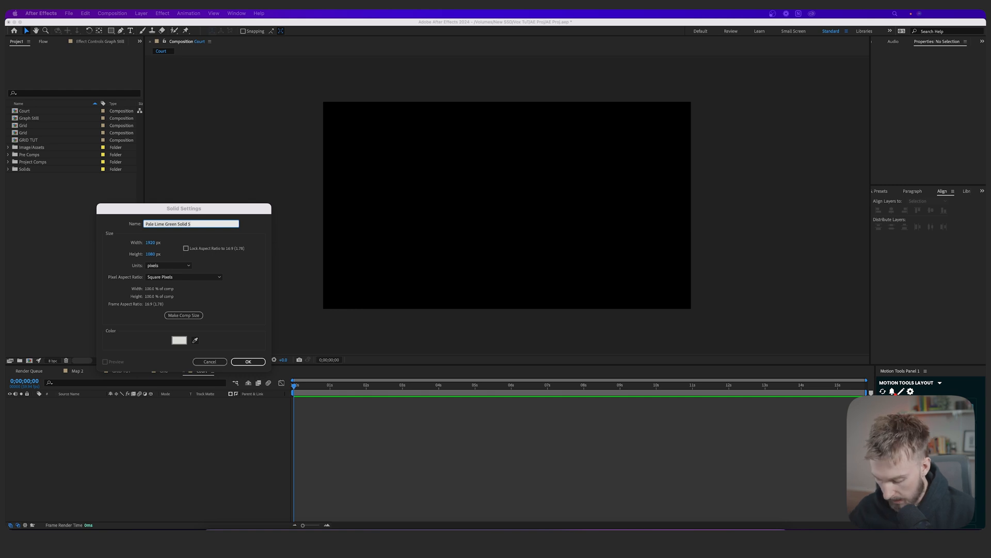
click(179, 340)
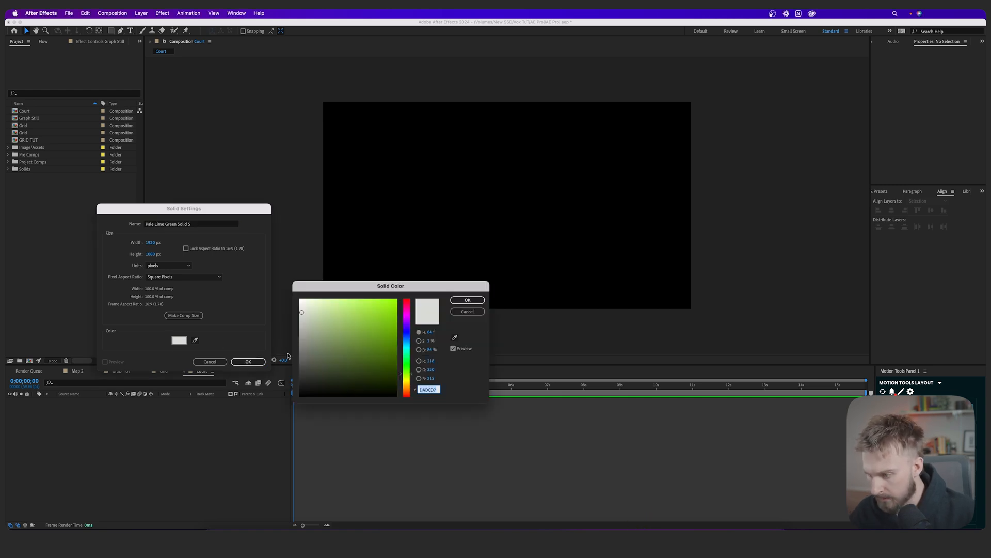
text(F0F0F0)
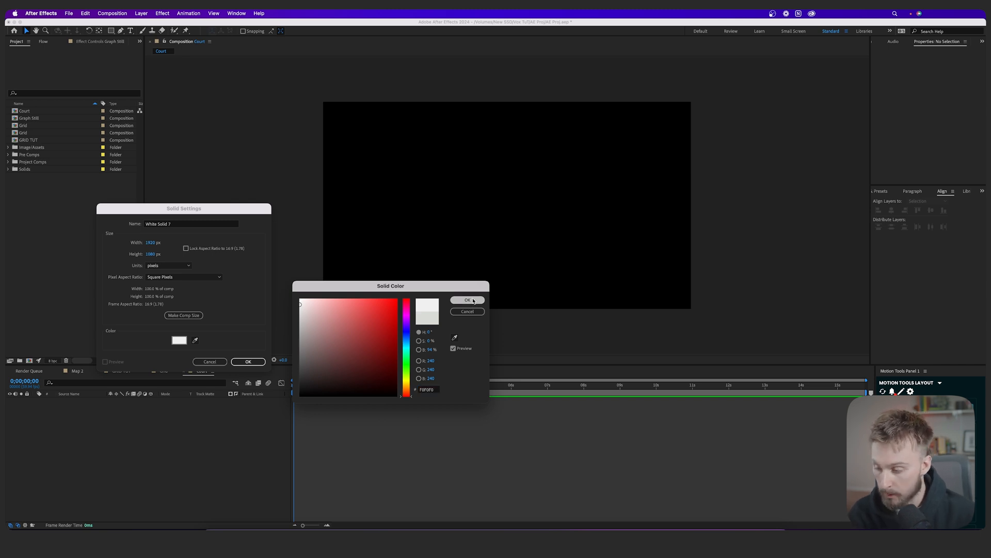
click(473, 300)
click(248, 361)
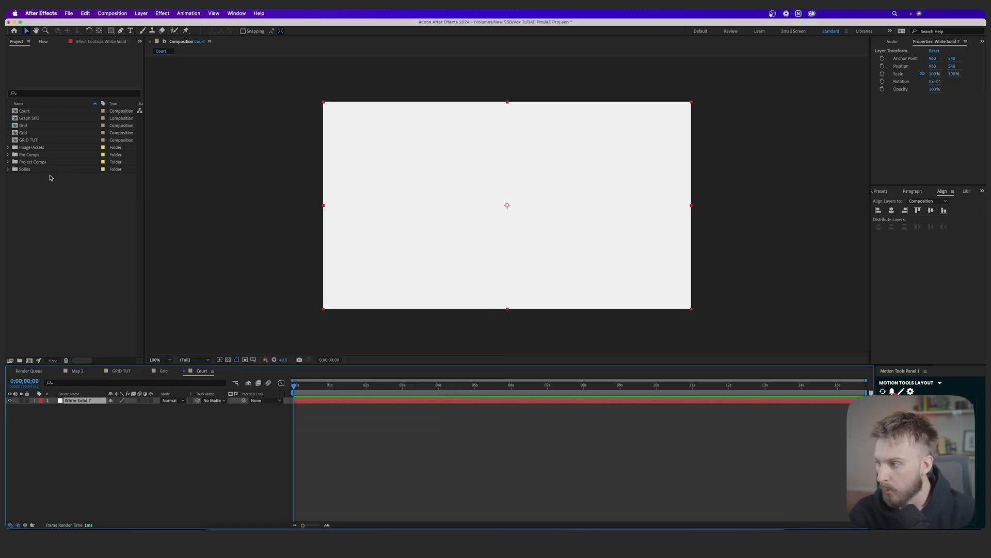
Add minnesota.jpeg from the Image/Assets folder to the Court composition above the white solid
click(8, 147)
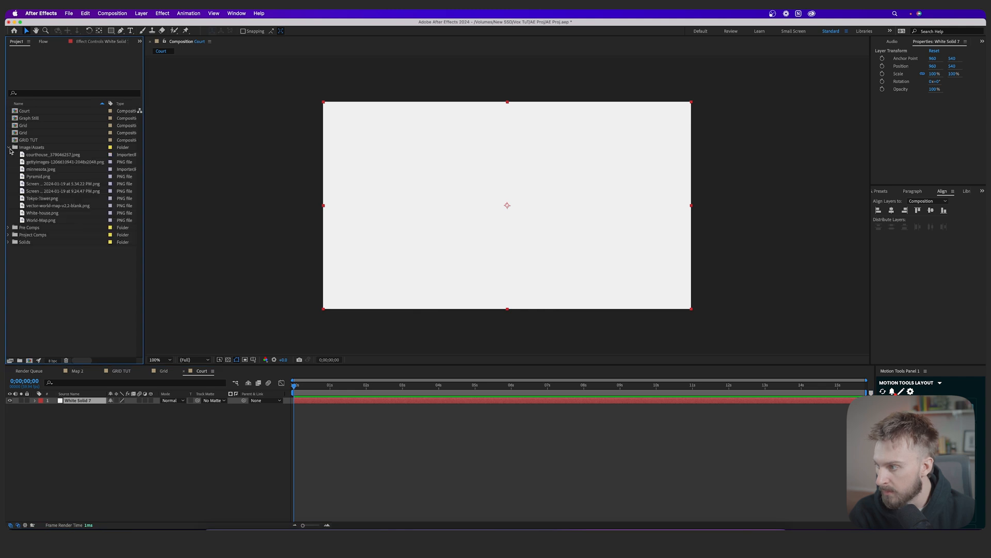
click(41, 163)
click(44, 213)
click(46, 169)
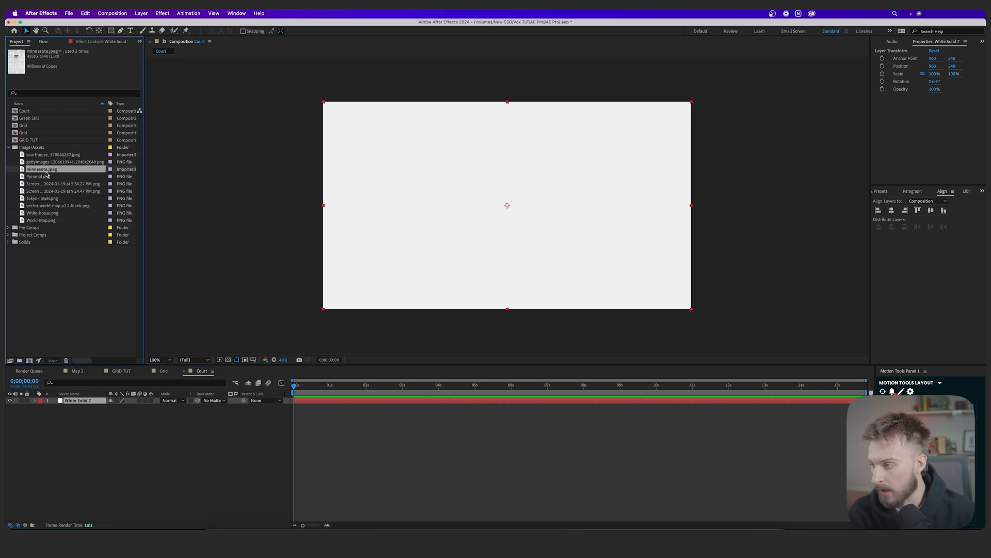
drag(45, 174, 455, 211)
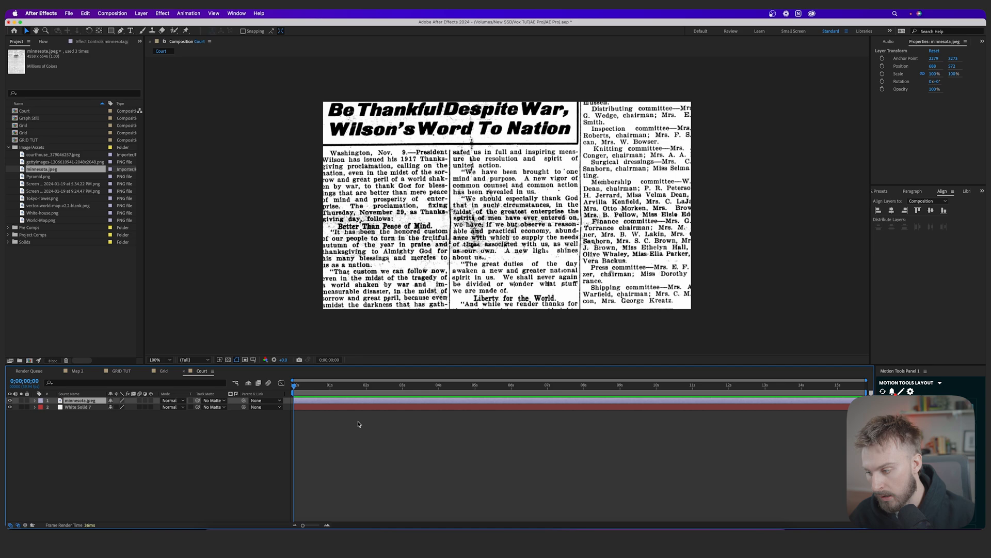
Scale down the newspaper image and move it so the Wilson headline sits in the upper middle of the frame
key(s)
mouse_move(121, 407)
mouse_down()
mouse_move(109, 407)
mouse_move(123, 408)
mouse_up()
drag(288, 287, 376, 284)
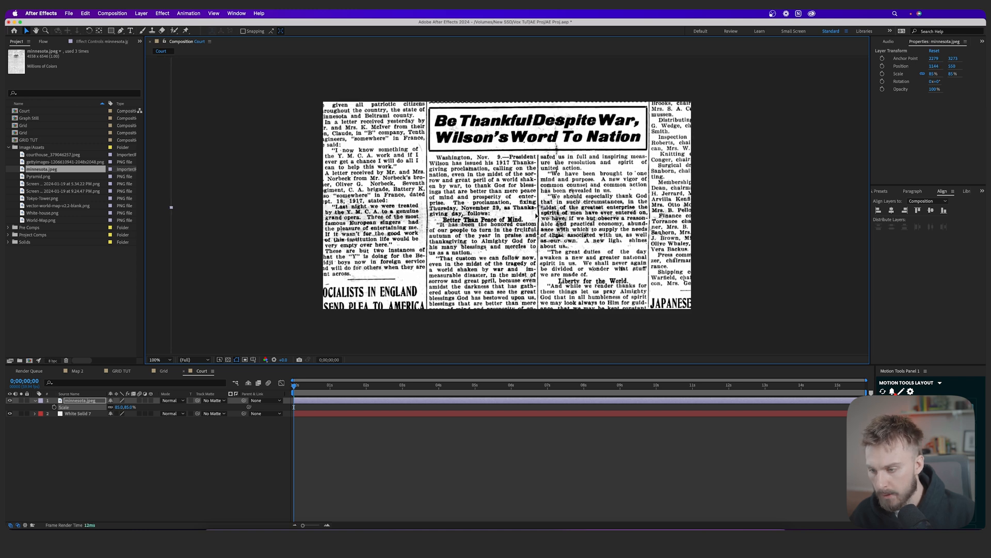
Set the newspaper layer's blending mode to Overlay and lower its opacity to about 22%
click(179, 401)
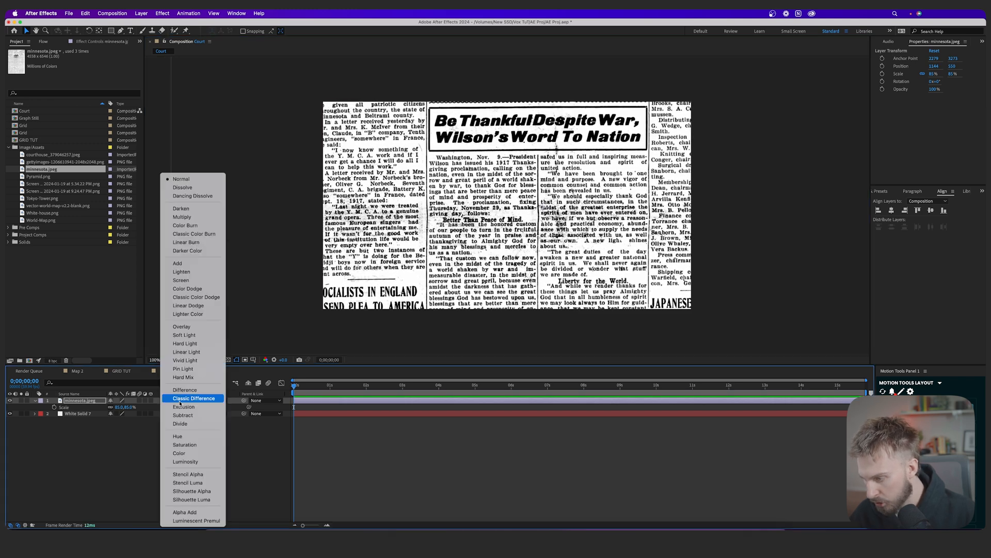
click(181, 326)
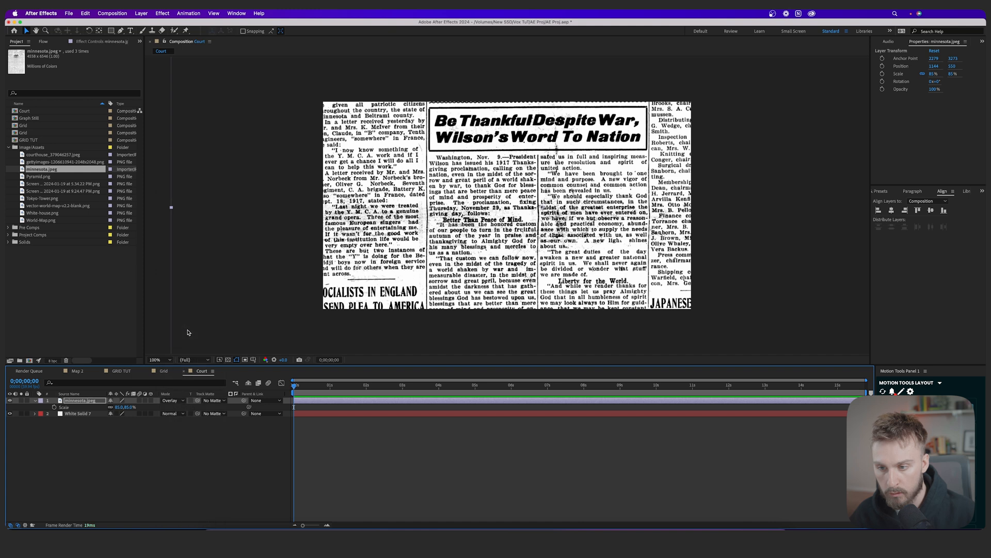
key(t)
drag(112, 407, 93, 408)
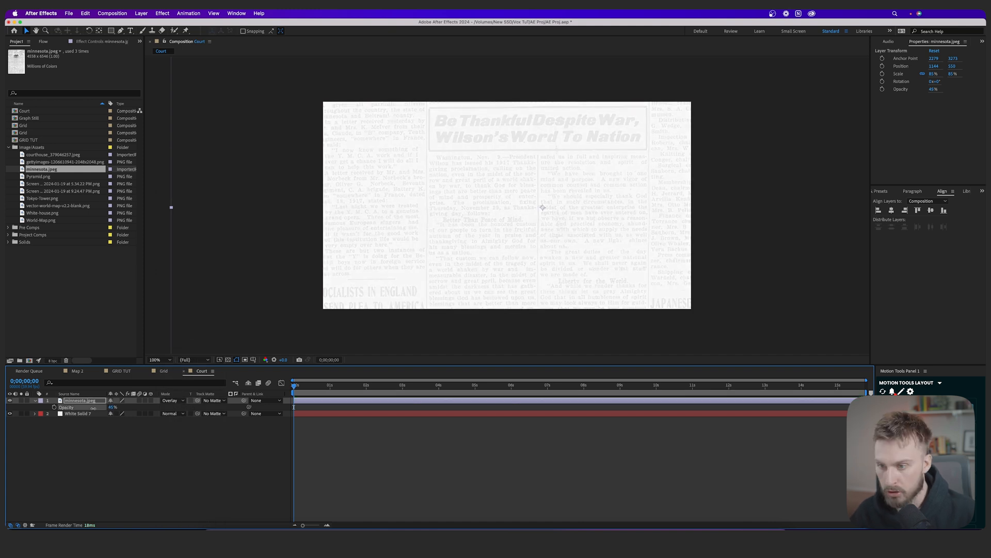
Search the effects for "grad" and try to apply Gradient Ramp to the white solid
click(377, 416)
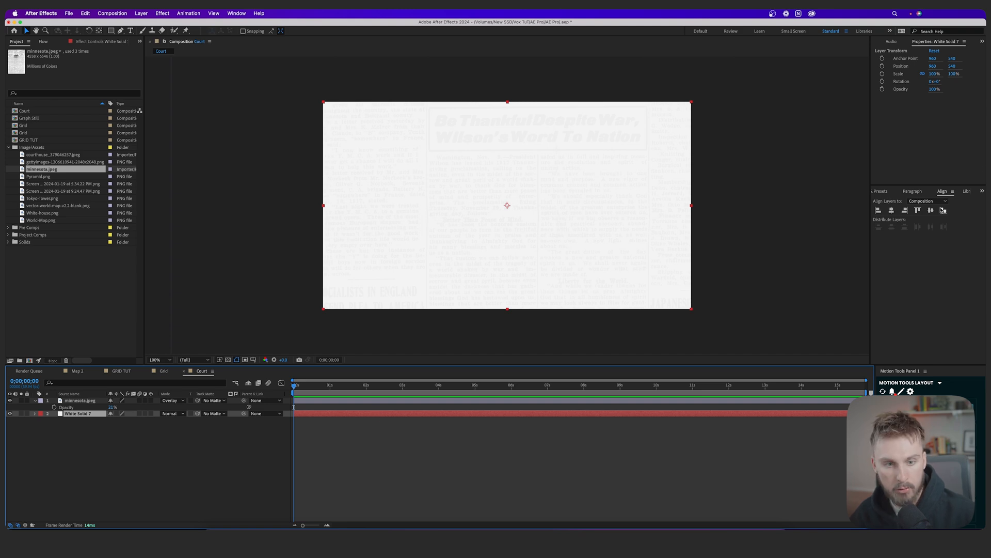
click(982, 190)
click(963, 201)
click(925, 201)
text(Grid)
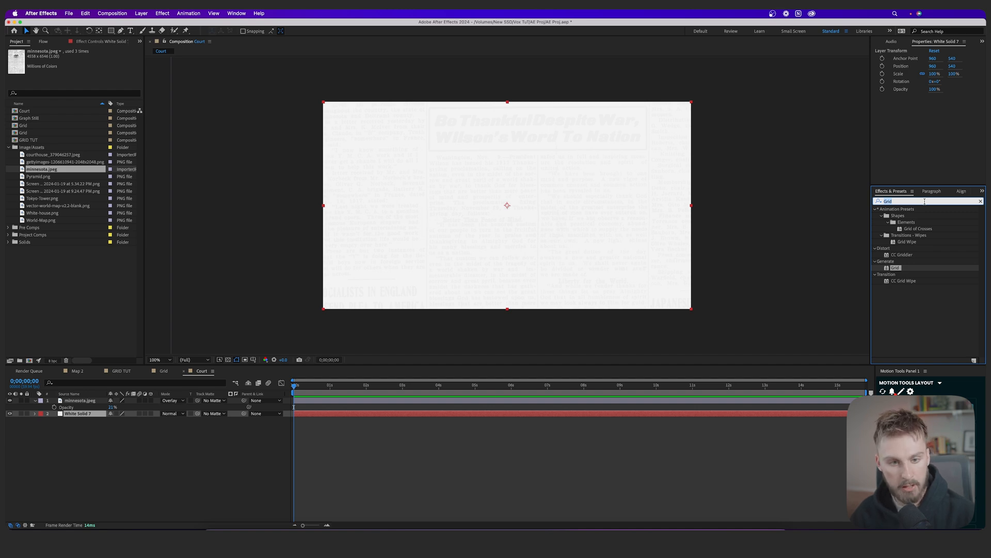
key(BackSpace)
key(BackSpace)
key(BackSpace)
key(BackSpace)
text(grad)
click(929, 262)
drag(929, 263, 407, 417)
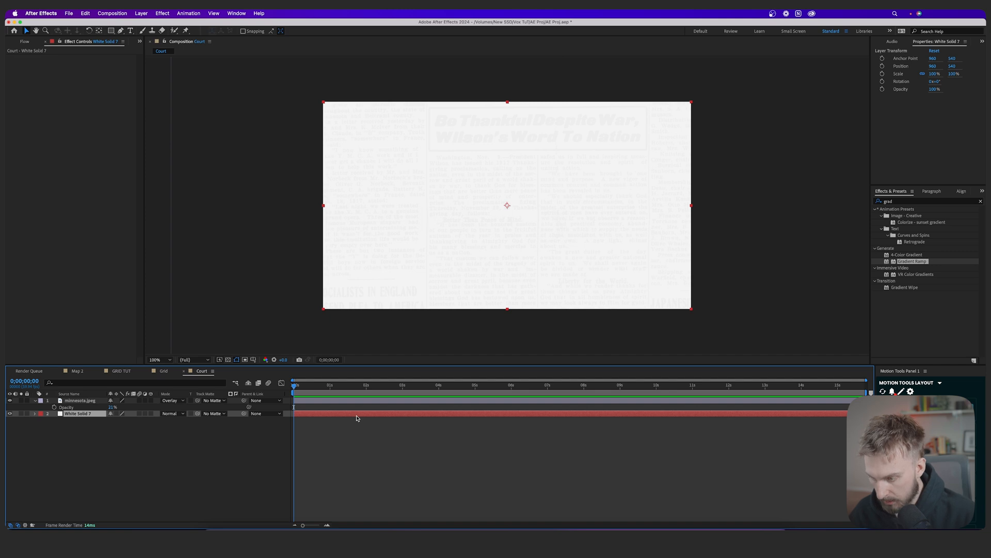
Duplicate the white solid to the top of the layer stack and apply Gradient Ramp to the copy
key(super+d)
key(super+bracketright)
click(910, 261)
drag(910, 261, 325, 405)
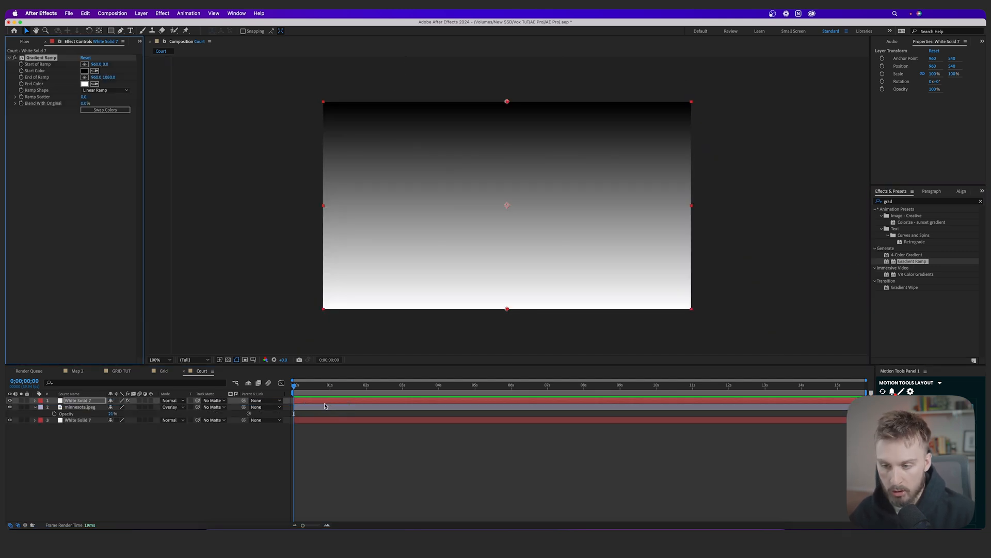
Set the Gradient Ramp colours to run from near-white at the start to near-black at the end
click(84, 84)
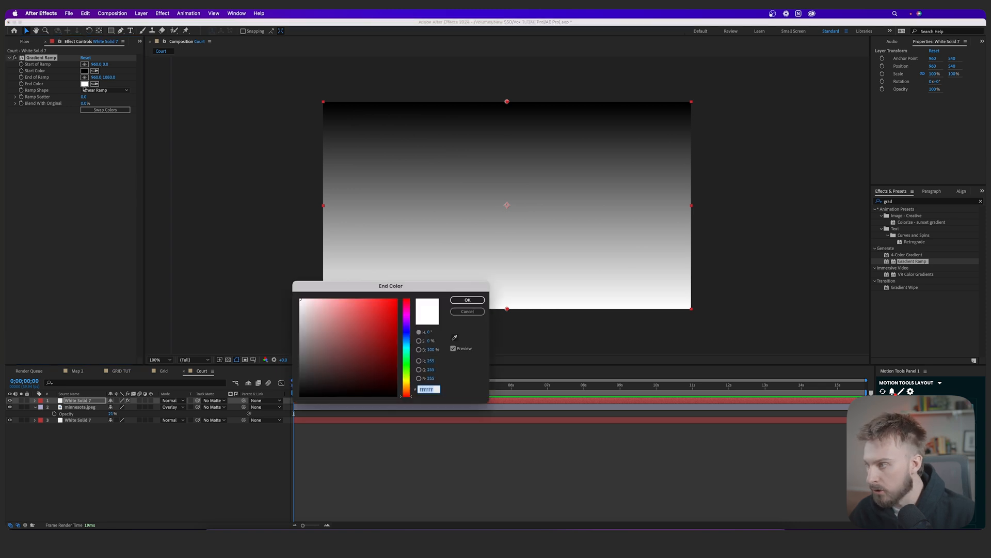
drag(320, 337, 290, 387)
drag(299, 329, 292, 306)
click(467, 299)
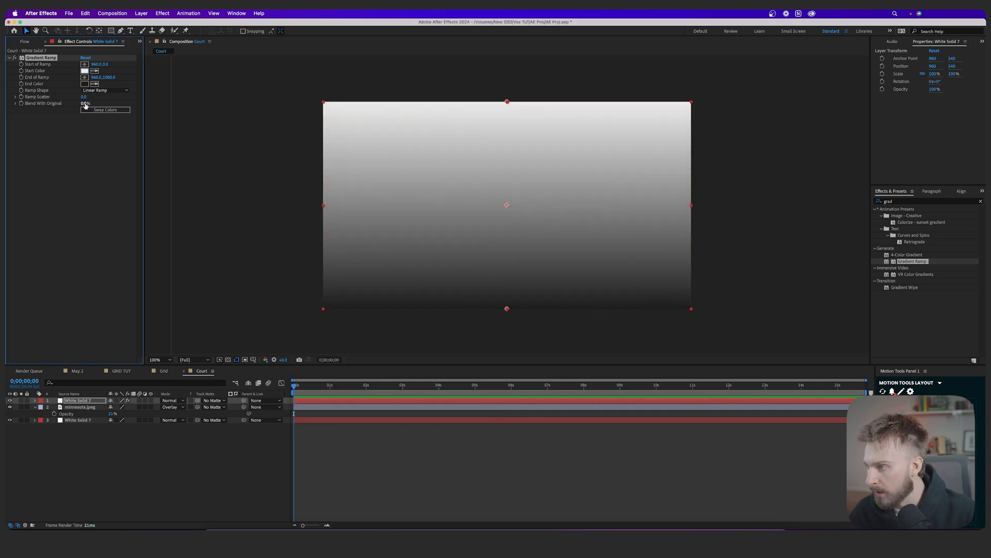
Set the ramp's Blend With Original to about 53% and move the gradient solid below the newspaper layer
mouse_move(82, 104)
mouse_down()
mouse_move(98, 104)
mouse_move(71, 106)
mouse_up()
click(84, 407)
drag(91, 398, 89, 398)
click(302, 414)
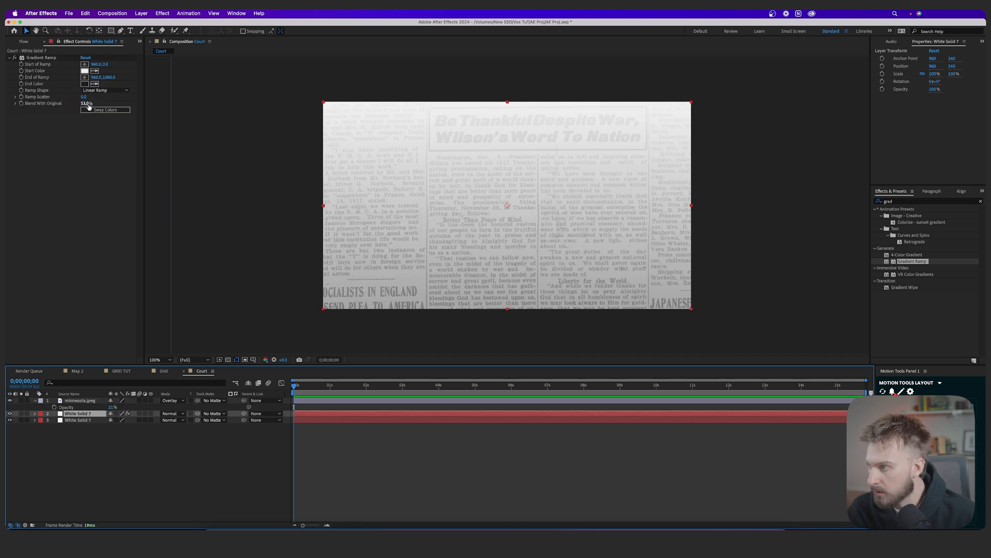
Confirm the ramp's dark End Color and set its Blend With Original to about 62%
drag(88, 103, 108, 105)
click(84, 85)
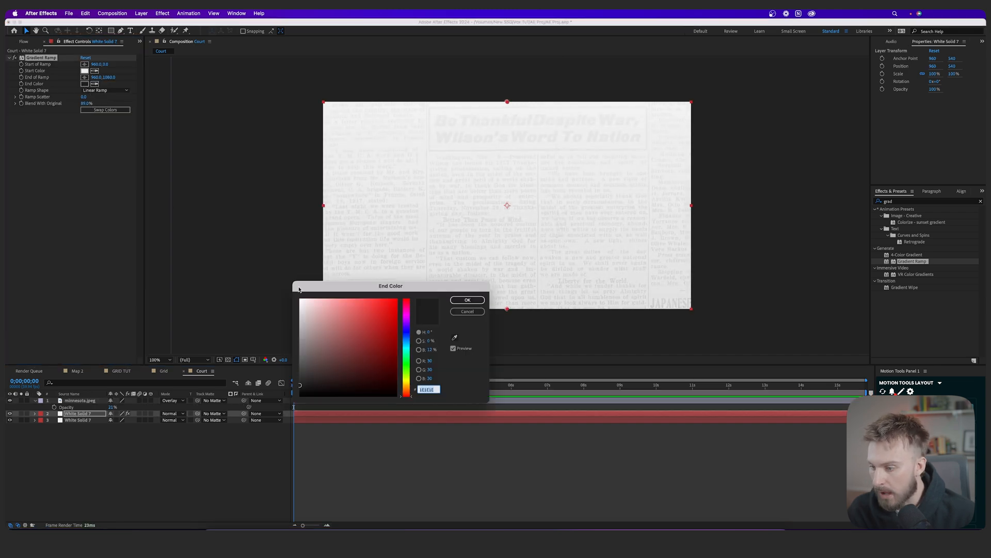
click(466, 300)
drag(86, 104, 82, 103)
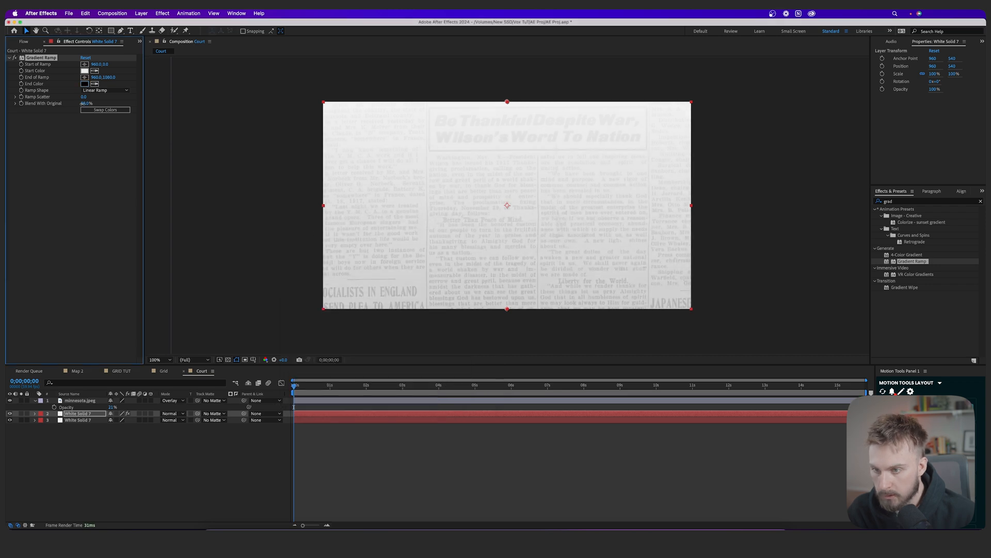
Lower the opacity of the newspaper layer minnesota.jpeg to 5%
click(307, 415)
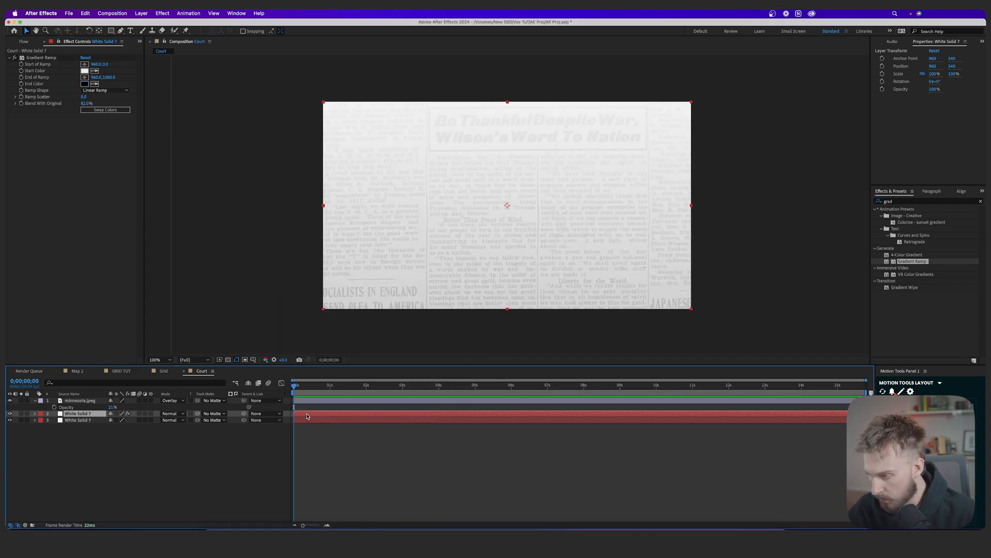
click(313, 402)
drag(113, 407, 109, 408)
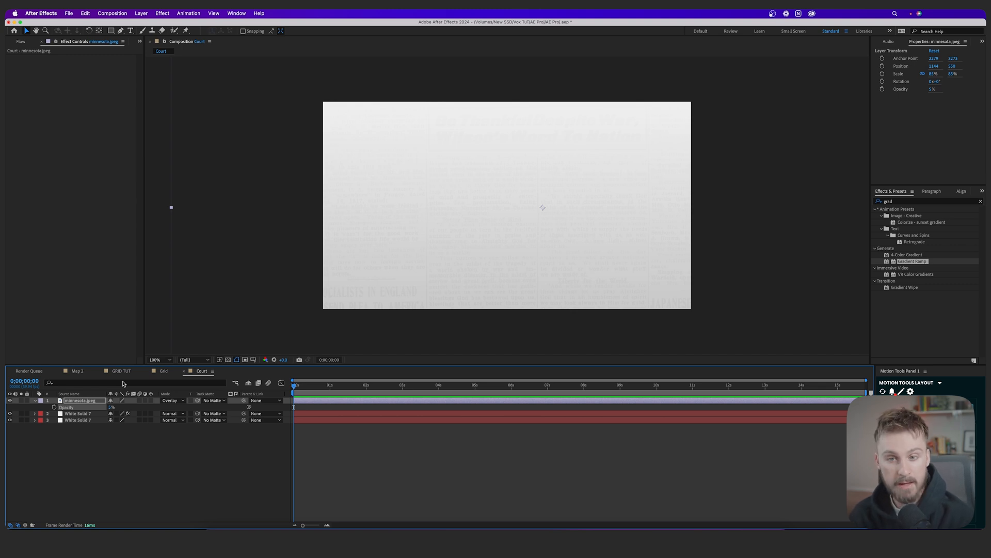
Add the courthouse image from the project assets to the Court composition and centre it horizontally, slightly above the middle of the frame
key(super+0)
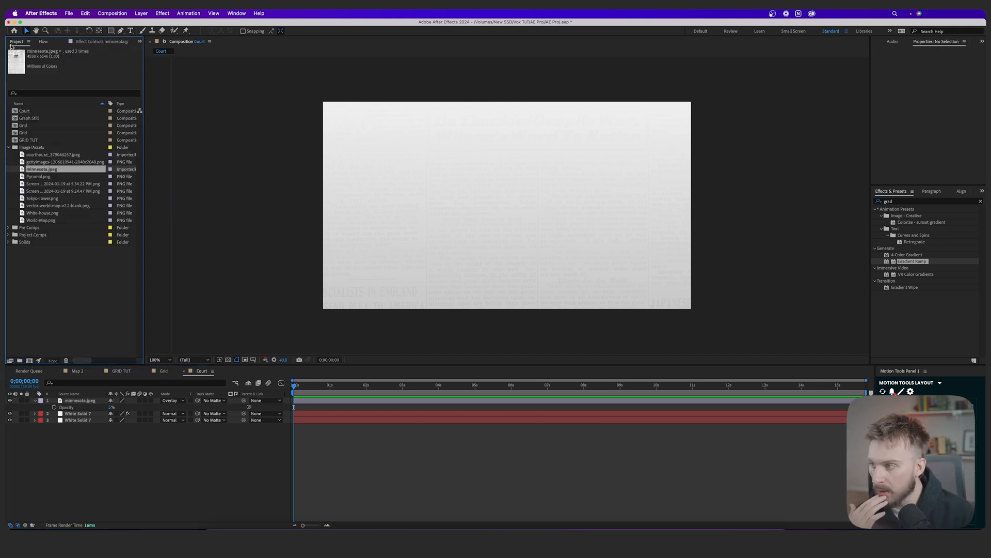
drag(52, 154, 511, 195)
click(909, 202)
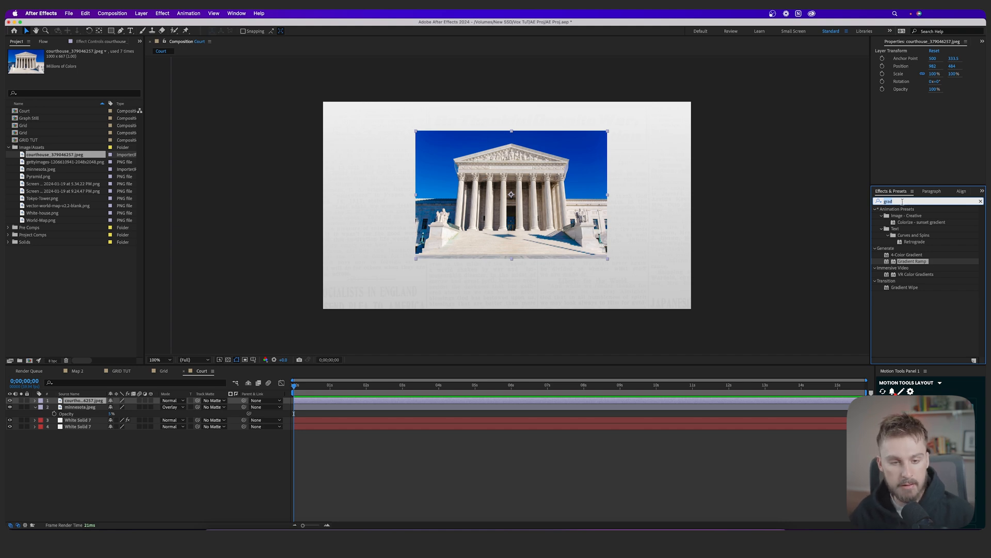
drag(516, 204, 504, 221)
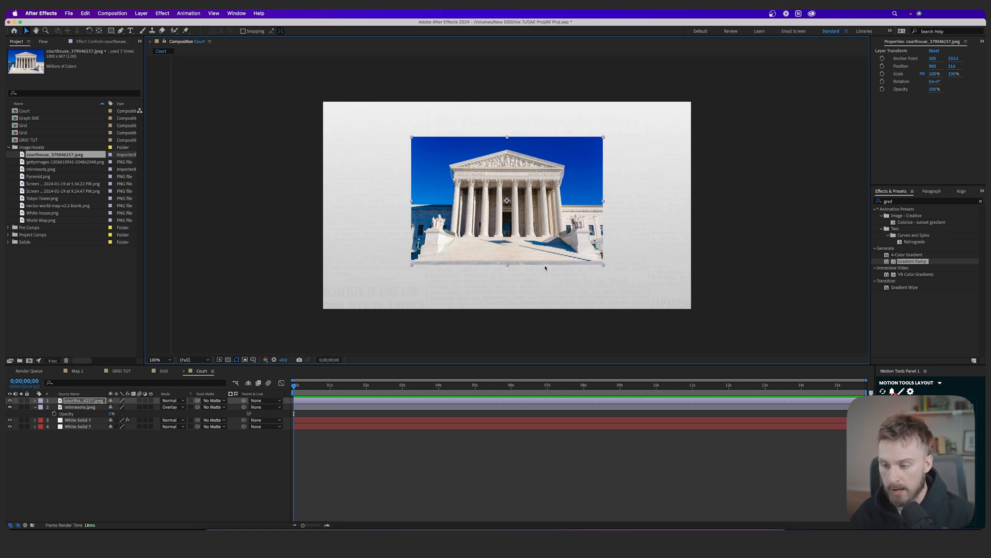
Start a Pen tool mask on the courthouse layer, running along the base of the steps and up to the right wing's roofline
click(359, 411)
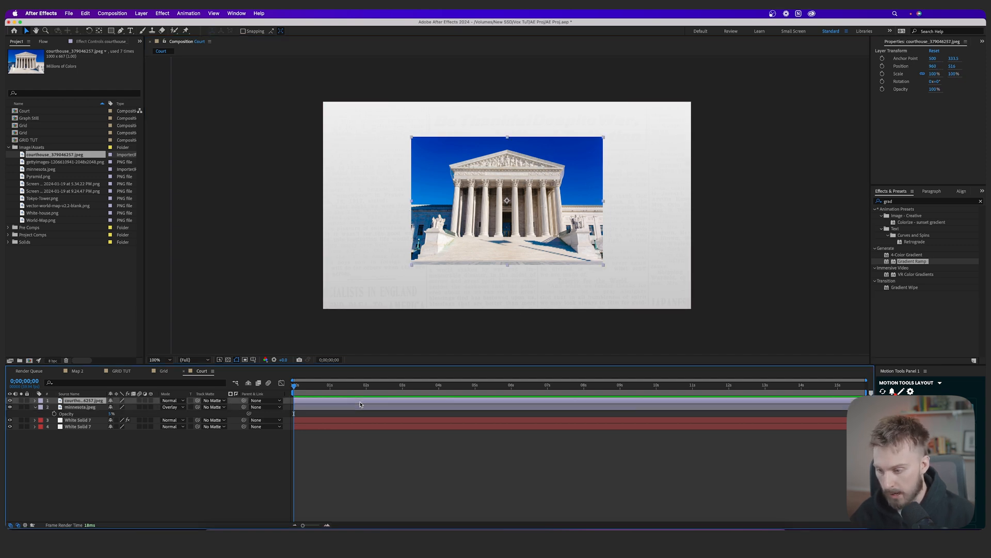
click(120, 30)
scroll(505, 219, up, 4)
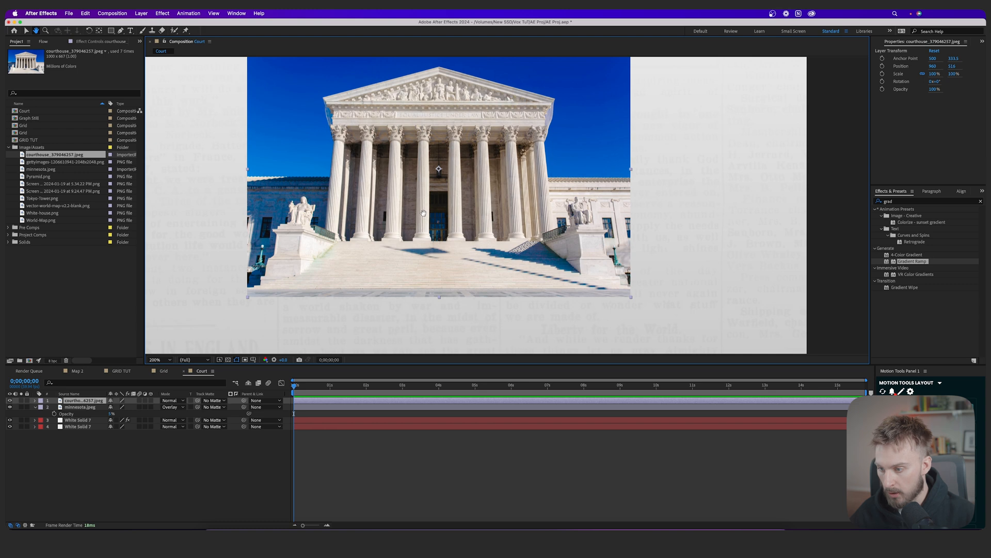
drag(370, 225, 303, 271)
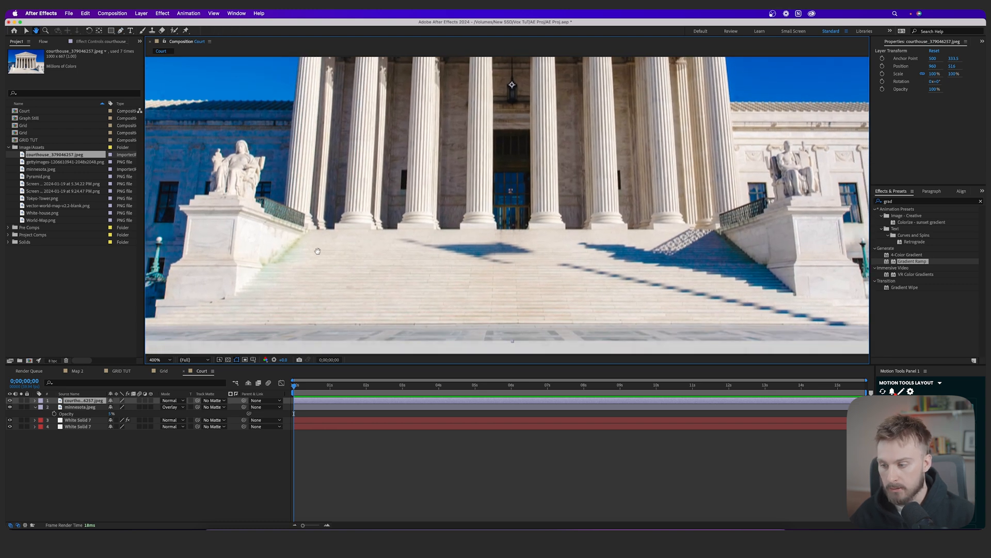
click(206, 325)
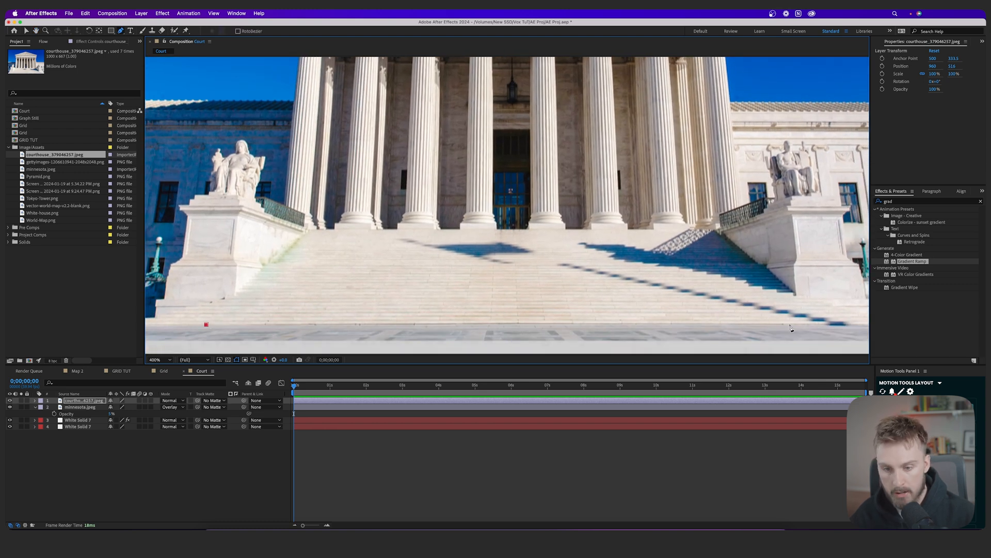
click(829, 324)
drag(809, 178, 671, 235)
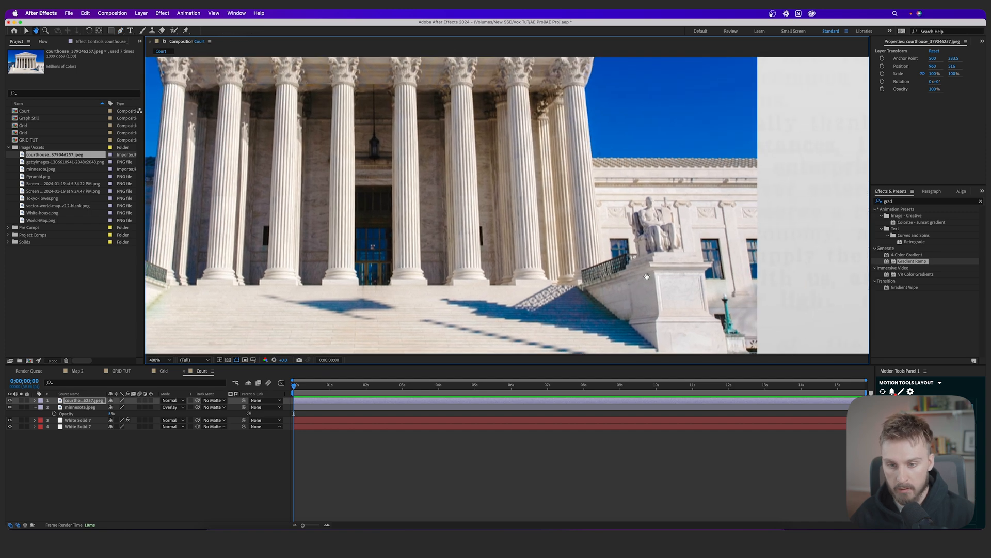
click(697, 158)
Continue the mask along the right wing's roof, up the outer right column and out to the pediment's right corner
scroll(678, 200, down, 1)
scroll(685, 264, up, 1)
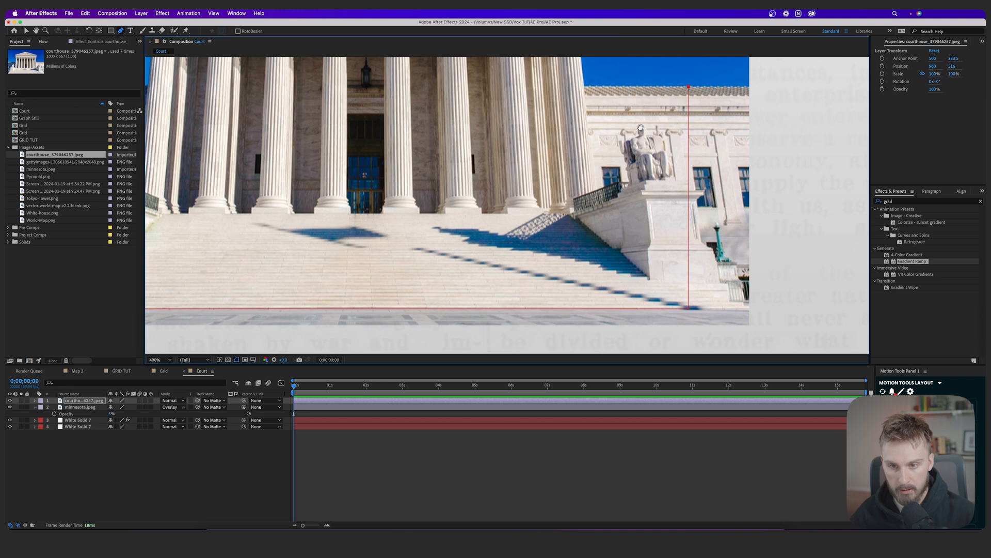
drag(683, 228, 699, 333)
click(602, 192)
drag(601, 149, 604, 222)
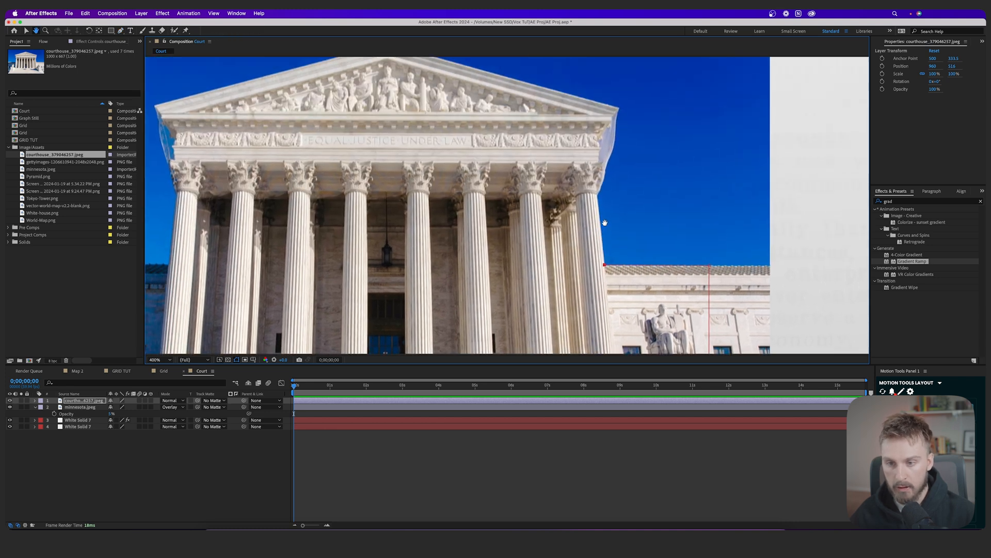
click(596, 196)
drag(613, 169, 605, 224)
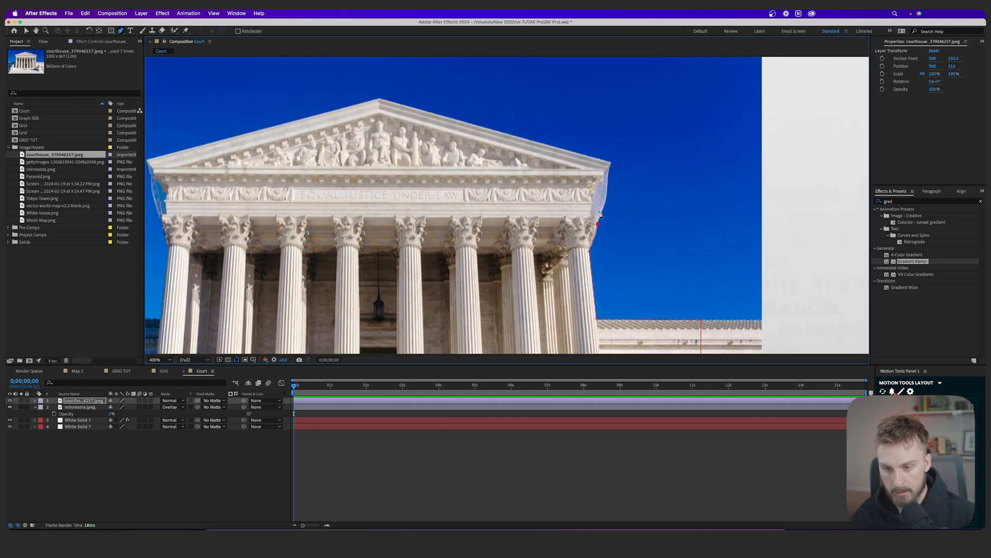
click(610, 164)
drag(608, 163, 629, 218)
scroll(382, 155, up, 1)
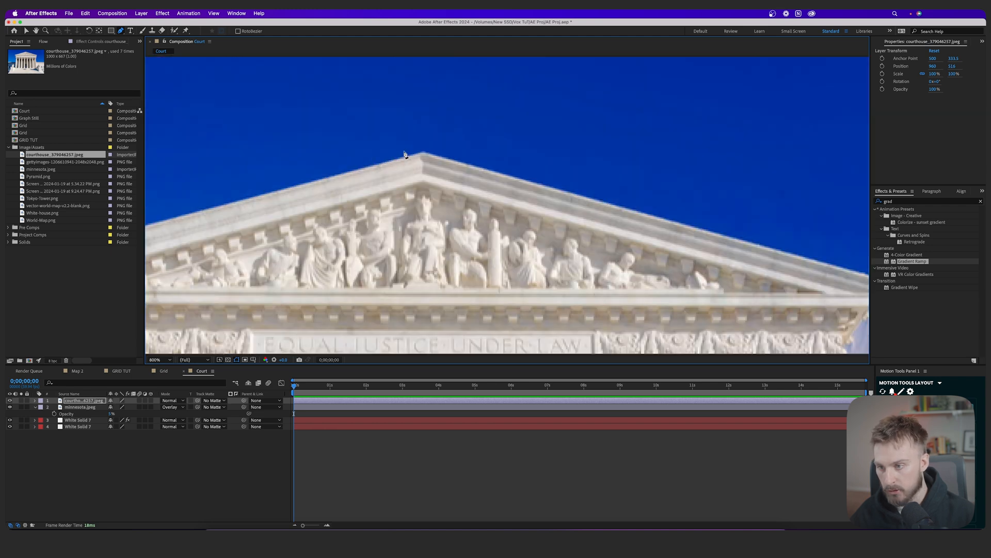
Trace the mask over the pediment's peak and down to its left corner, following the edge of the eave
click(424, 153)
drag(424, 153, 747, 74)
click(282, 197)
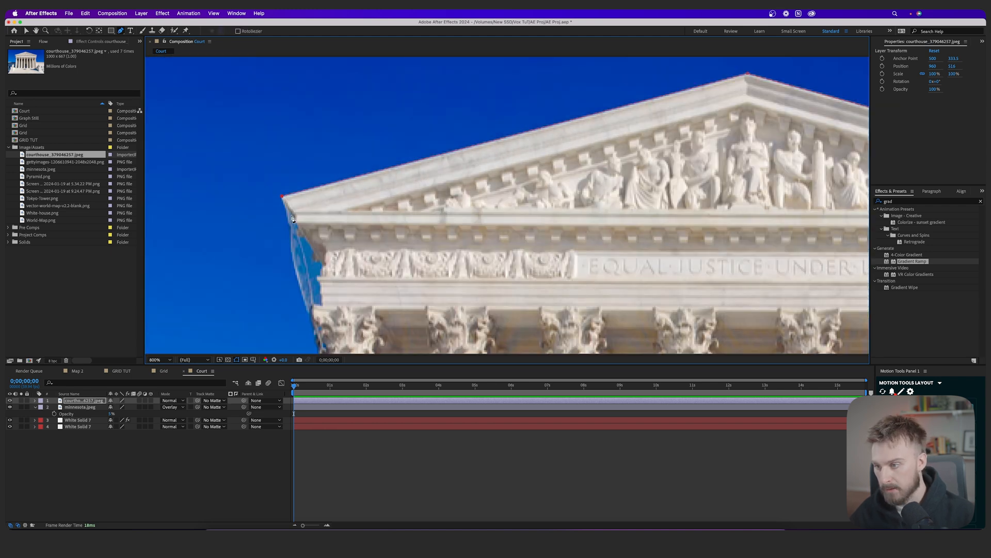
drag(291, 219, 290, 203)
click(289, 210)
drag(291, 237, 291, 205)
click(291, 204)
Trace the mask down the courthouse's left side and along the left wing's roofline, and close it at the base of the steps
click(312, 264)
drag(312, 264, 334, 174)
click(349, 233)
scroll(349, 233, down, 2)
click(401, 231)
click(370, 231)
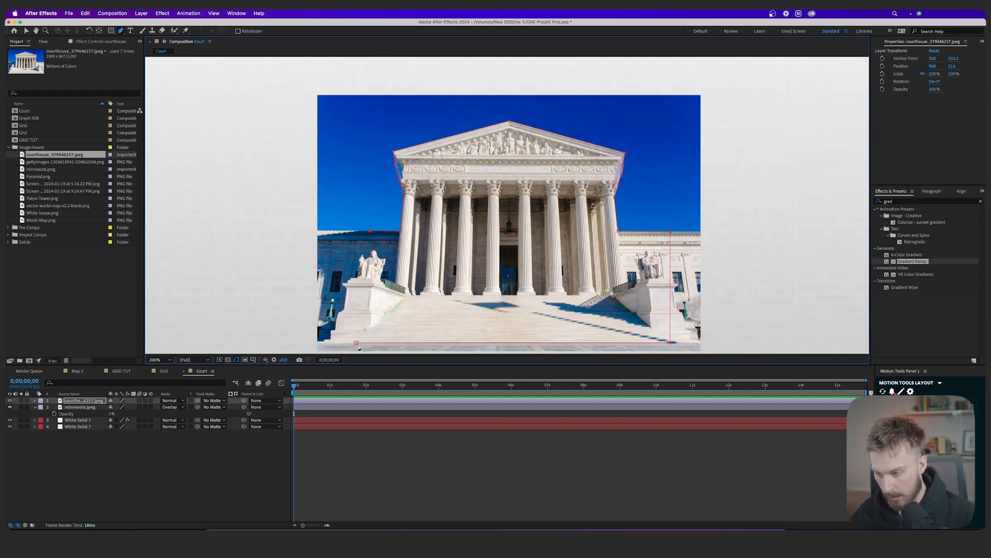
click(356, 343)
Move the mask's lower-left vertex and both vertices of the right wing inward to straighten and narrow the courthouse cutout
drag(410, 302, 391, 257)
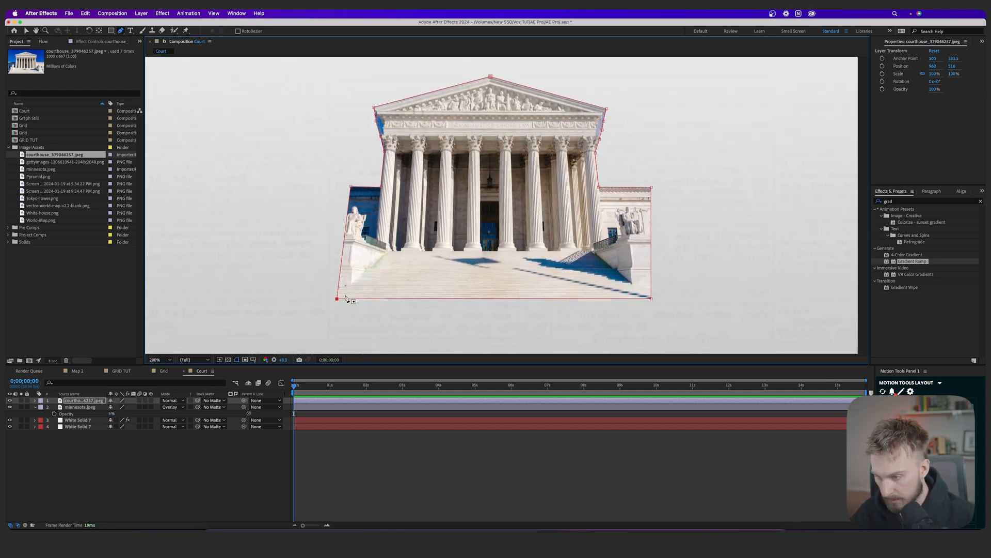
drag(336, 299, 349, 299)
drag(651, 188, 635, 187)
drag(651, 298, 638, 298)
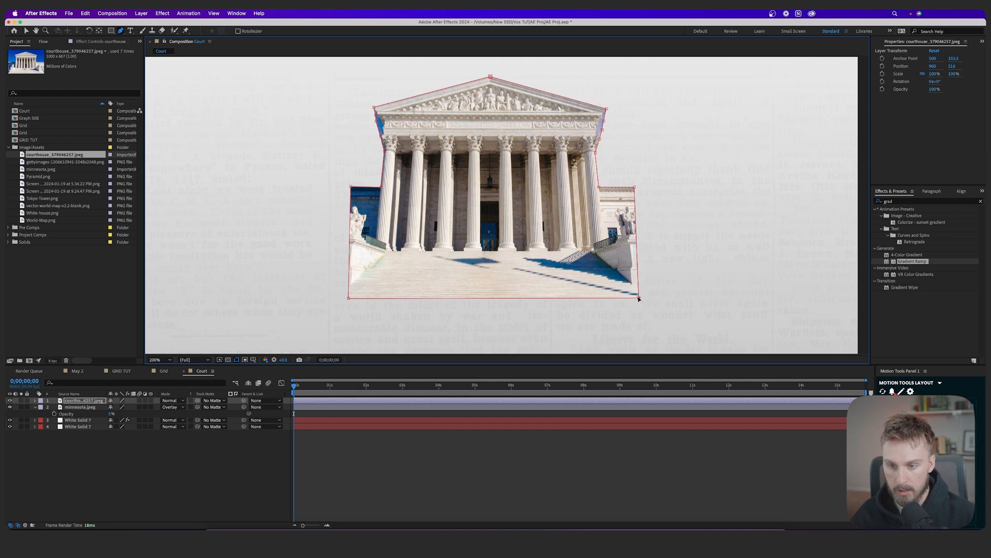
key(comma)
Apply Hue/Saturation to the courthouse layer and set its Master Saturation to -100
click(885, 202)
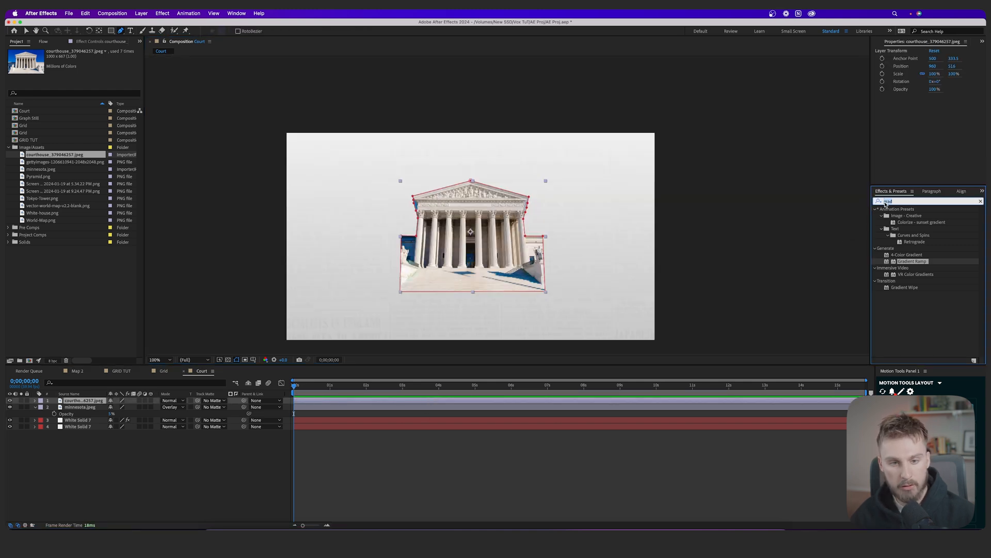
text(hue)
key(BackSpace)
key(BackSpace)
drag(911, 249, 516, 249)
drag(77, 128, 23, 128)
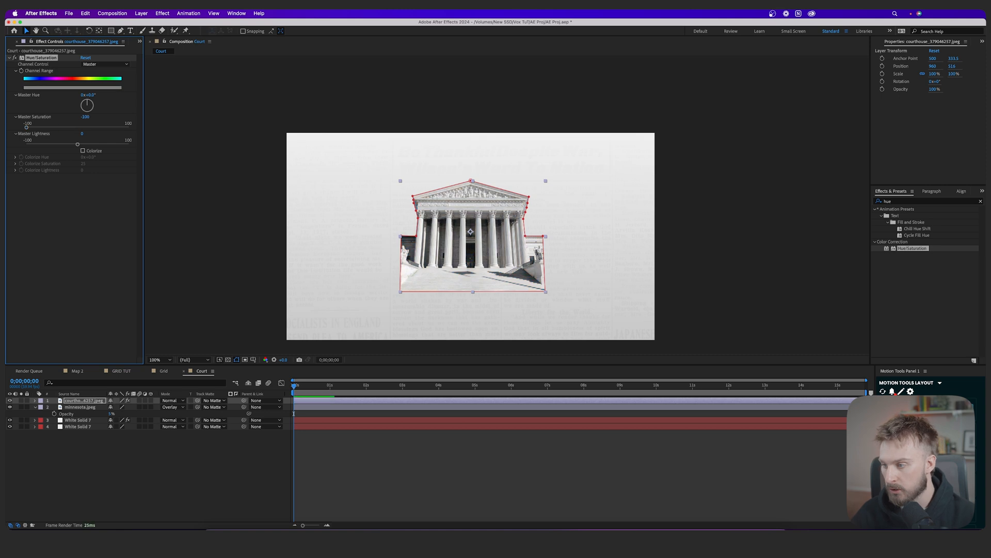
Apply Curves to the courthouse layer and shape a gentle S-curve with darker shadows and slightly lifted highlights
click(904, 202)
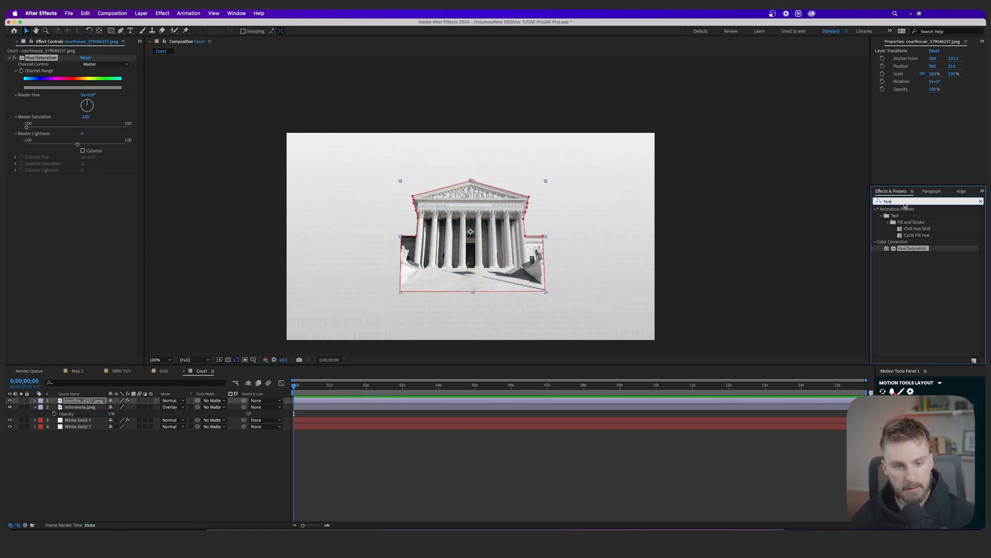
text(curve)
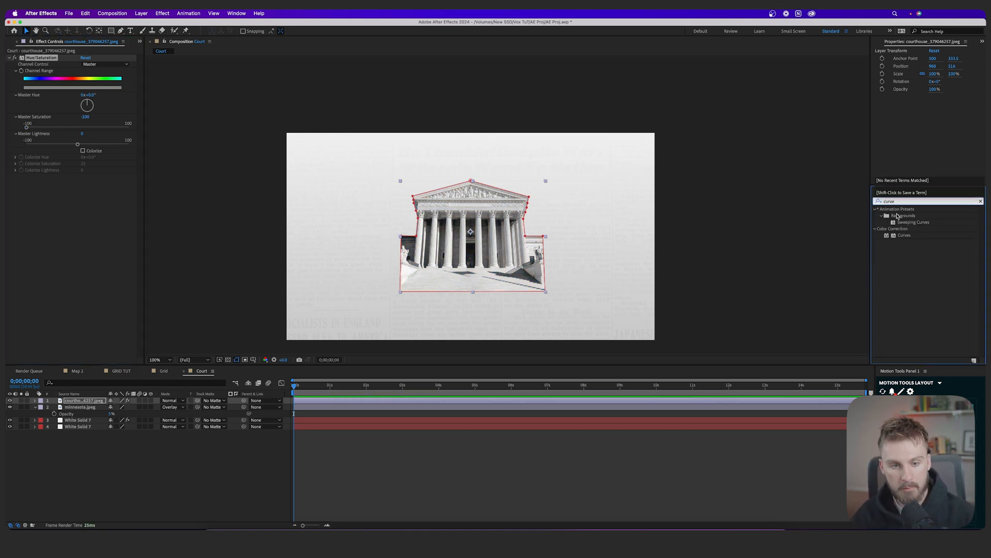
drag(896, 236, 447, 266)
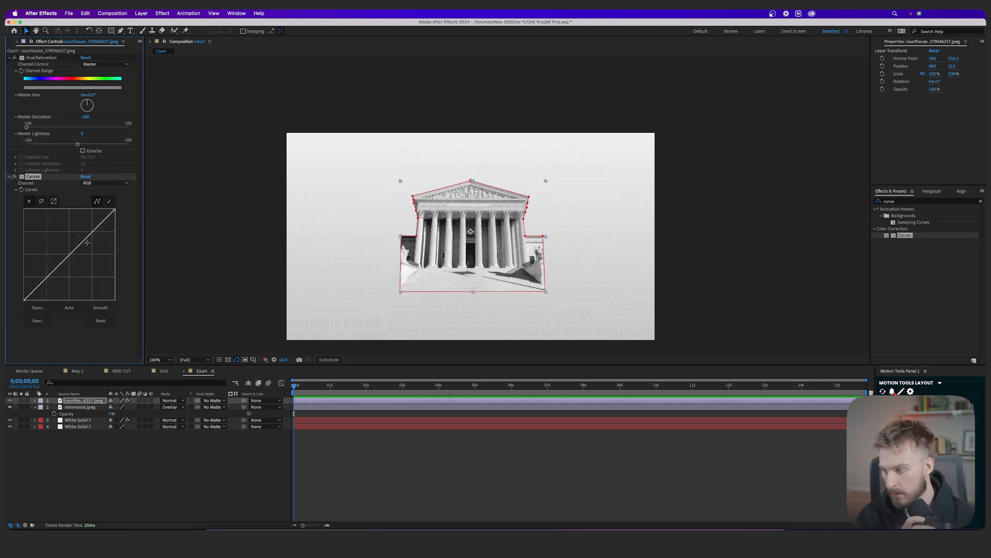
drag(45, 279, 49, 285)
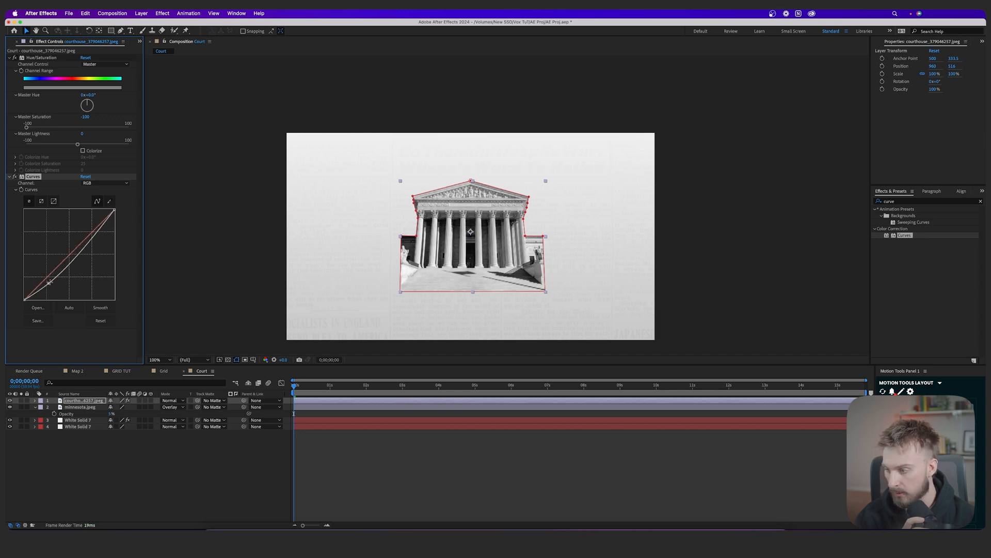
drag(94, 237, 90, 227)
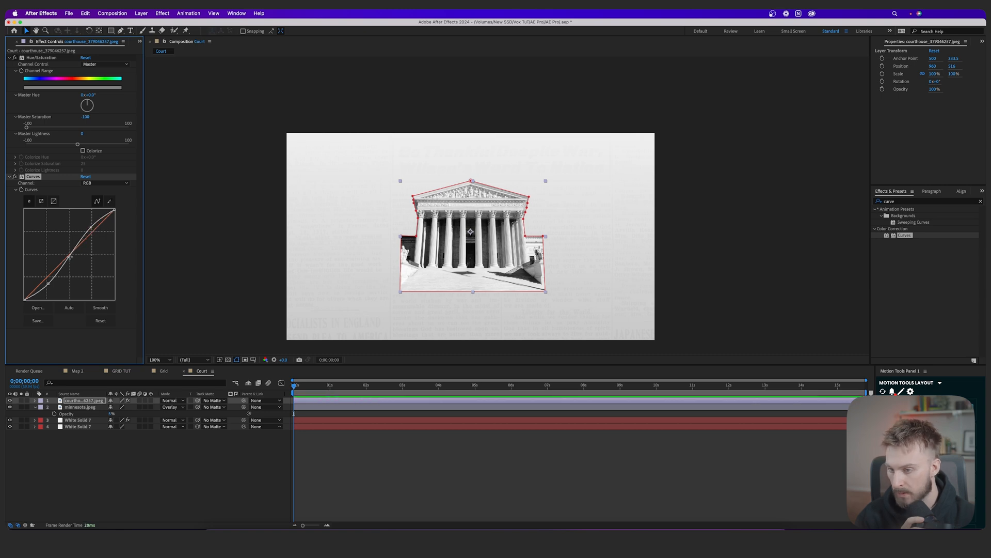
drag(48, 284, 47, 284)
drag(91, 227, 94, 228)
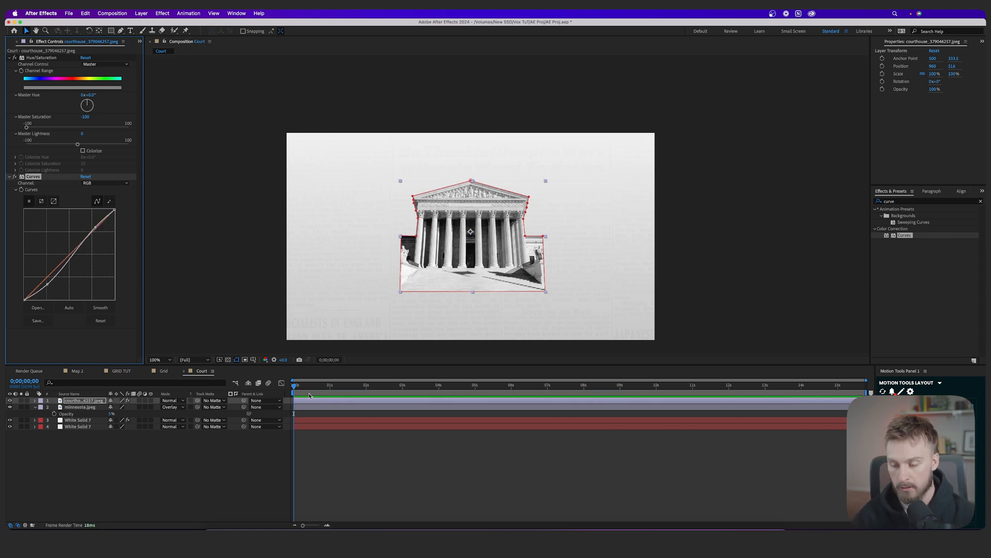
Scale the courthouse layer to 61% and centre it horizontally and vertically in the composition
key(s)
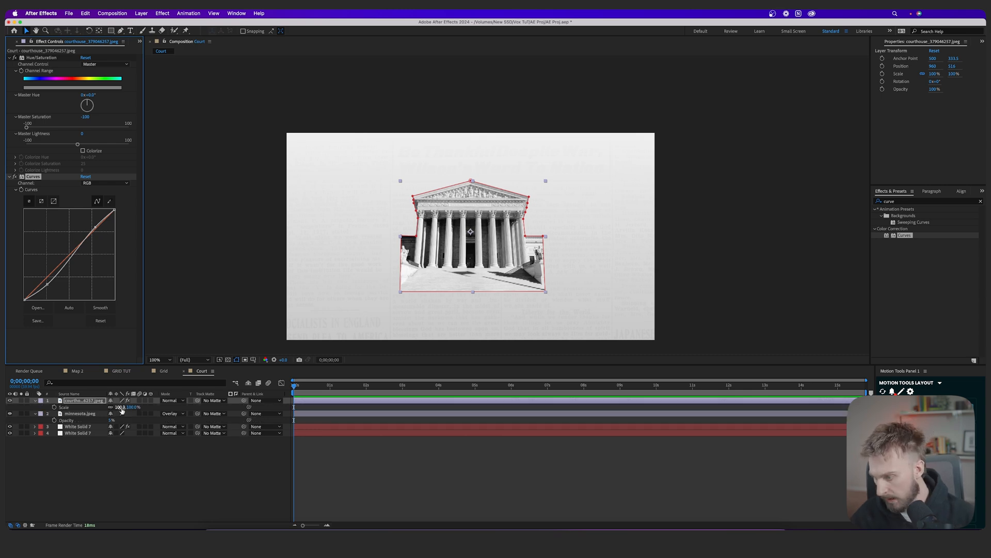
drag(123, 411, 109, 411)
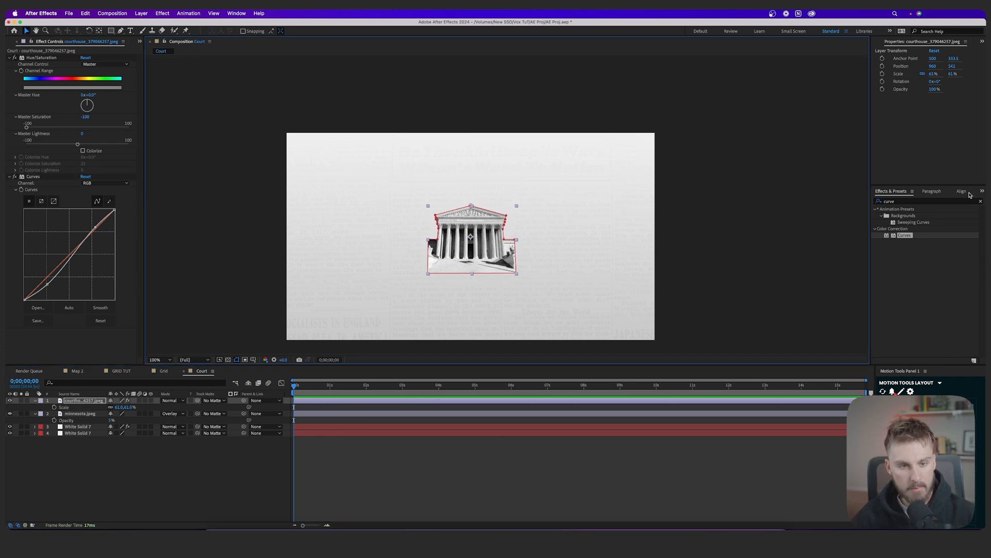
click(971, 194)
click(962, 192)
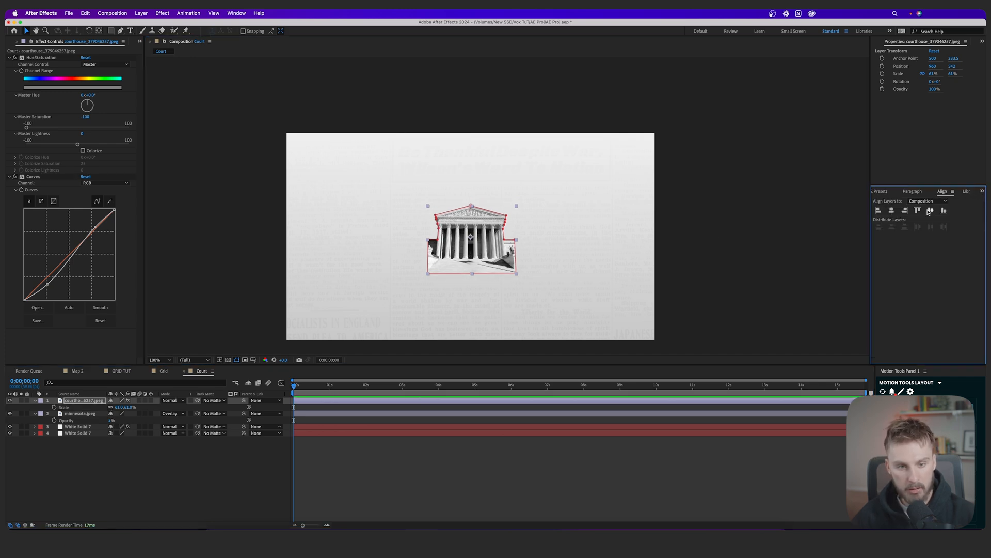
click(892, 211)
click(932, 211)
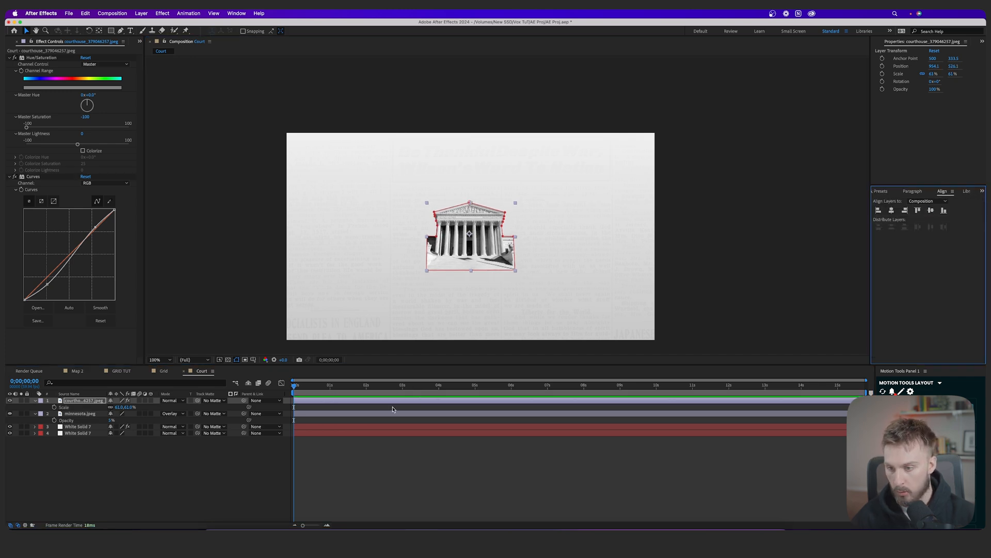
Scale the courthouse to 57% and duplicate it twice, placing one copy on each side to form an evenly spaced row of three
key(v)
drag(118, 407, 117, 407)
click(328, 405)
click(328, 403)
key(super+d)
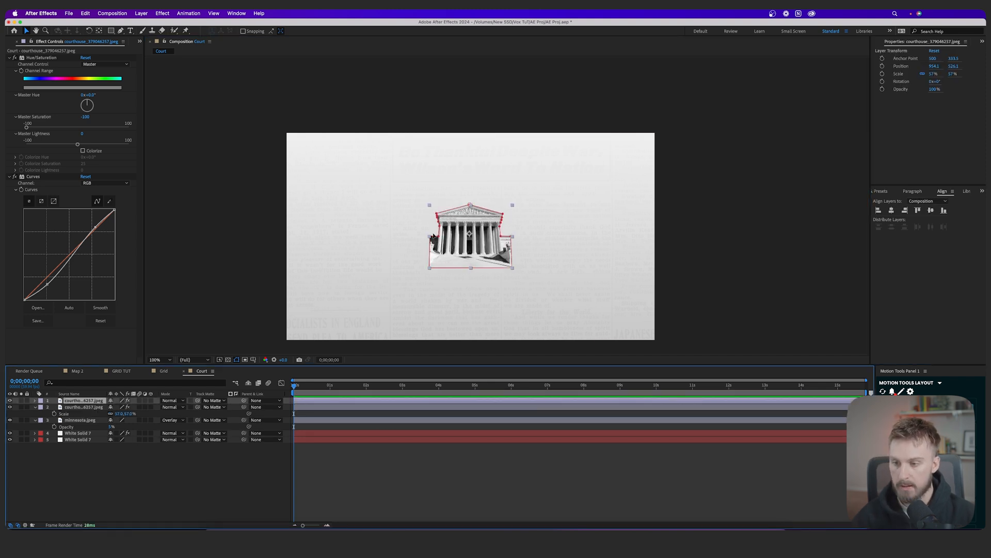
drag(481, 252, 595, 258)
key(super+d)
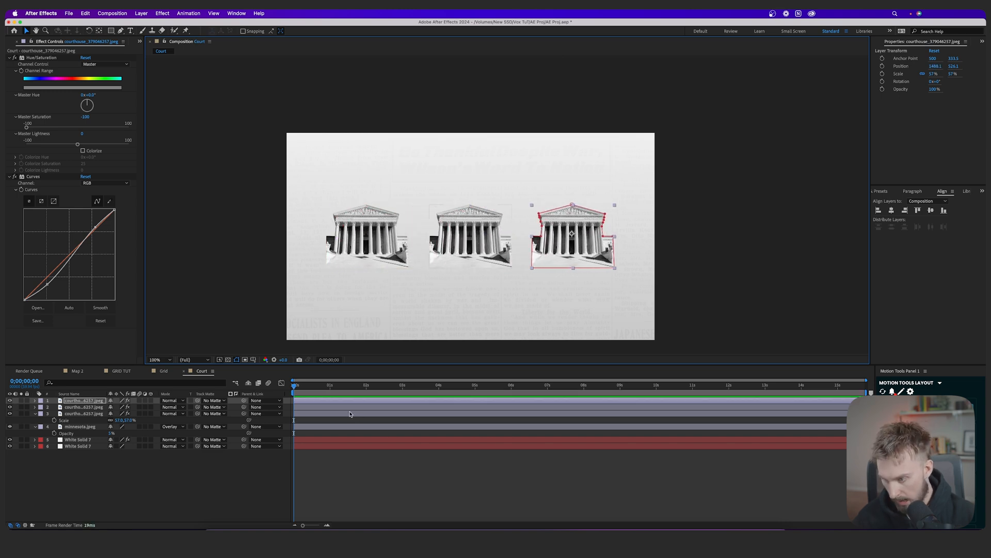
Set the scale of all three courthouse layers together to 49%
click(346, 415)
shift+click(347, 401)
key(s)
key(s)
drag(118, 419, 111, 419)
click(420, 469)
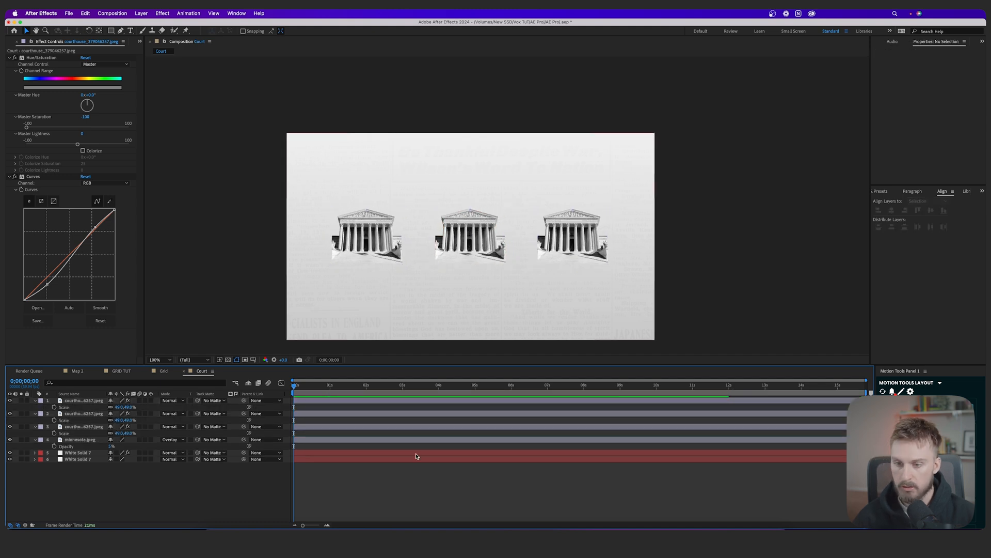
click(392, 337)
key(q)
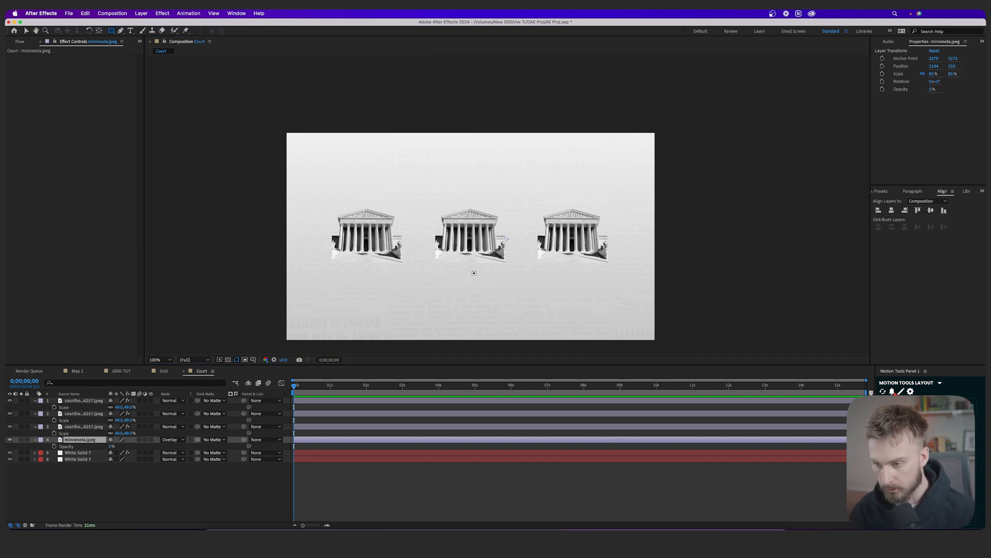
click(348, 503)
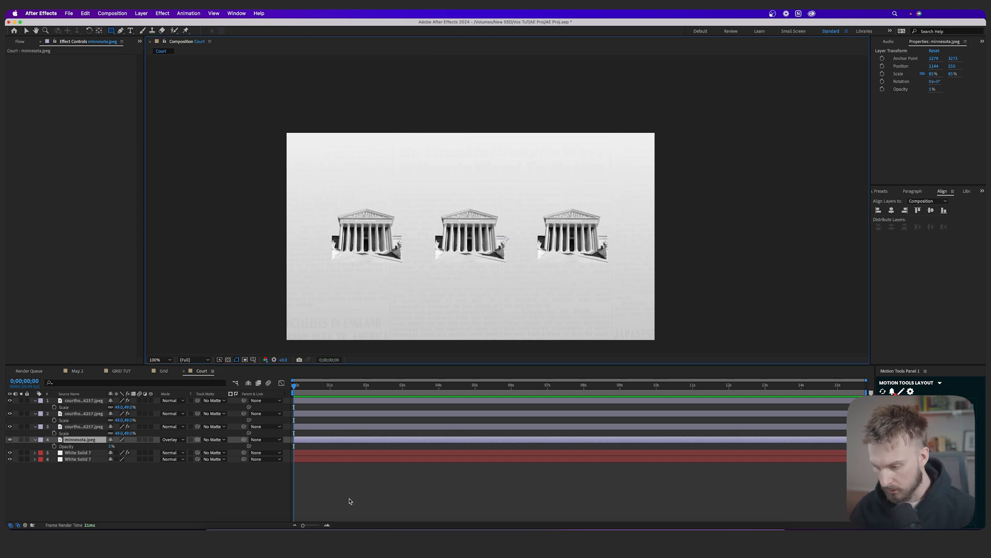
key(v)
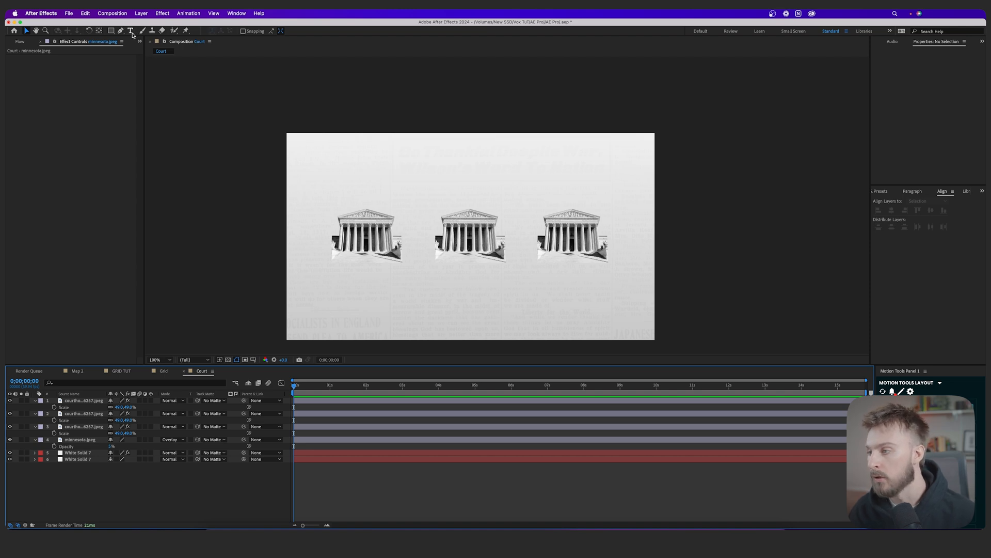
Draw a small square on a new shape layer just below the middle courthouse's left edge
click(110, 30)
key(period)
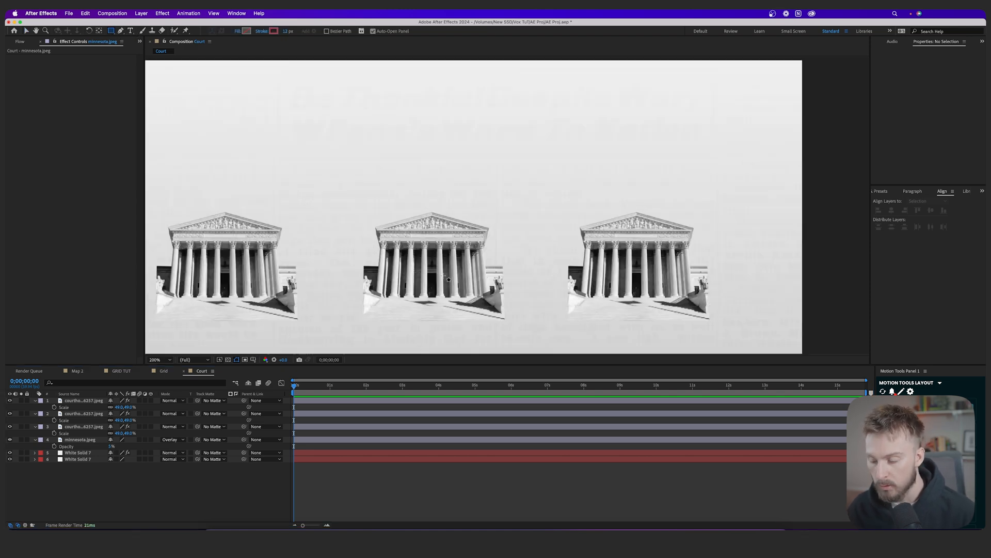
drag(432, 273, 467, 141)
drag(463, 188, 505, 178)
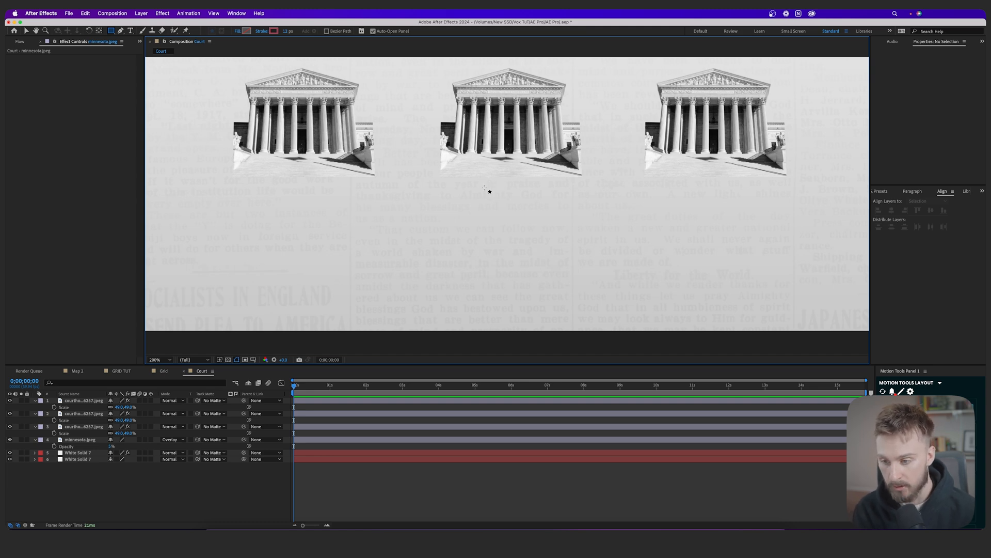
drag(447, 186, 405, 191)
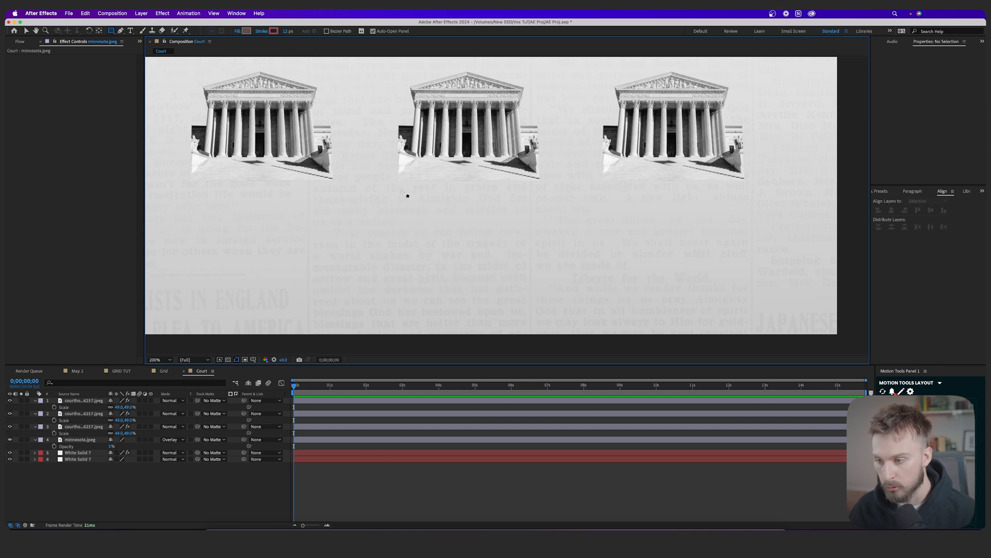
drag(400, 187, 414, 201)
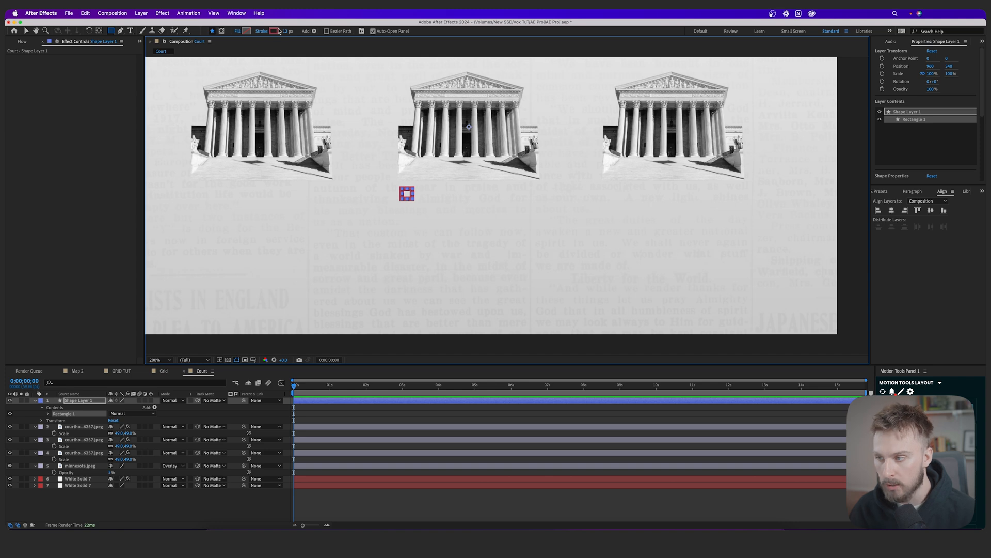
Remove the square's stroke and give it a solid dark grey fill
click(279, 31)
click(456, 257)
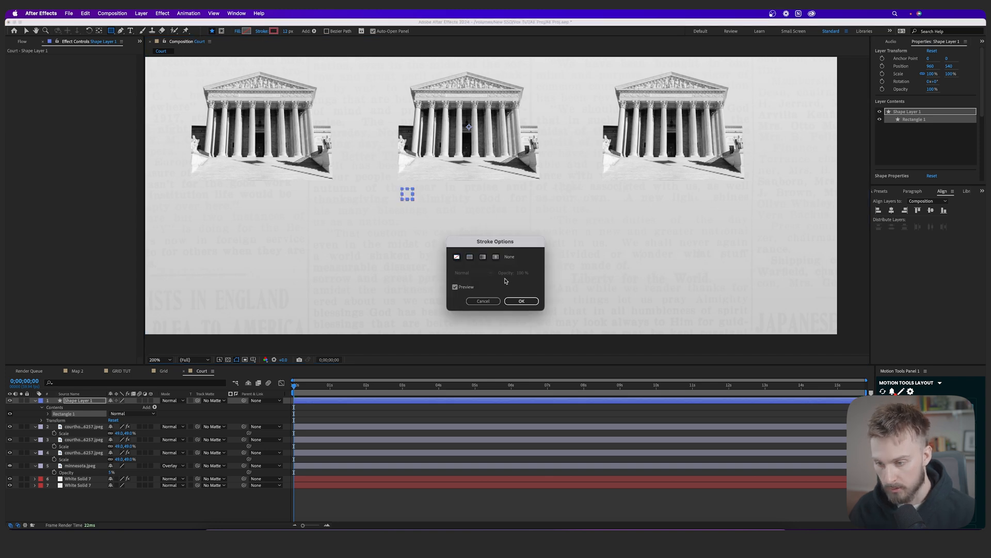
click(521, 301)
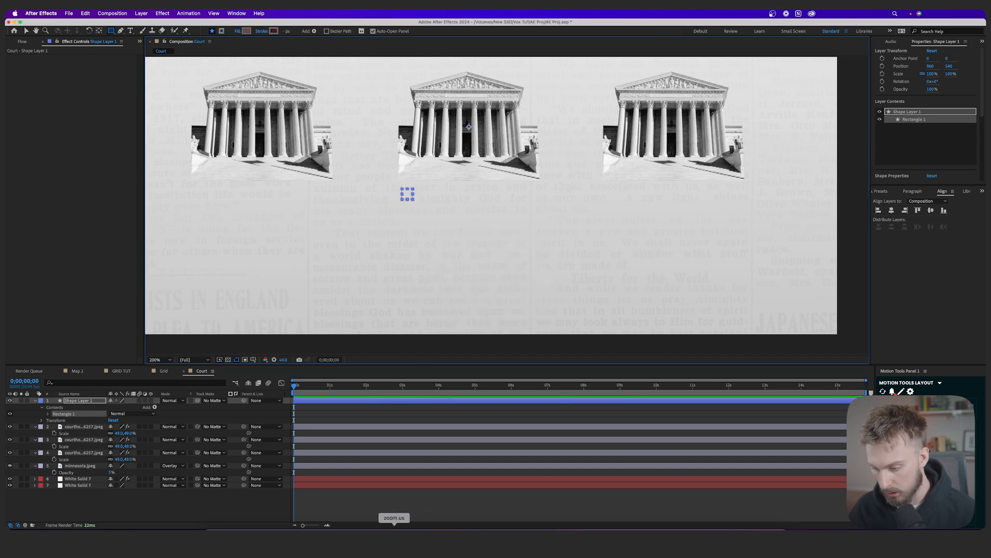
click(246, 31)
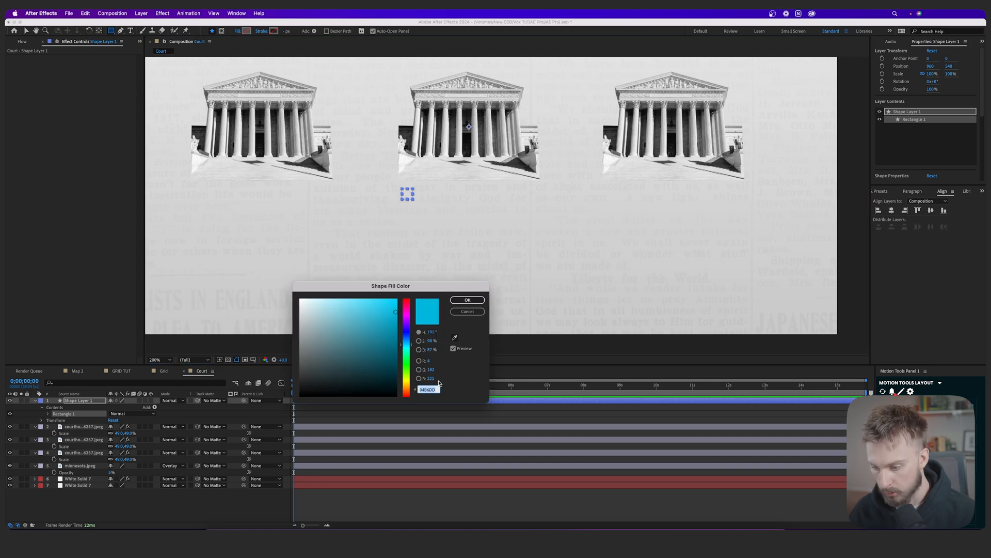
key(Escape)
key(v)
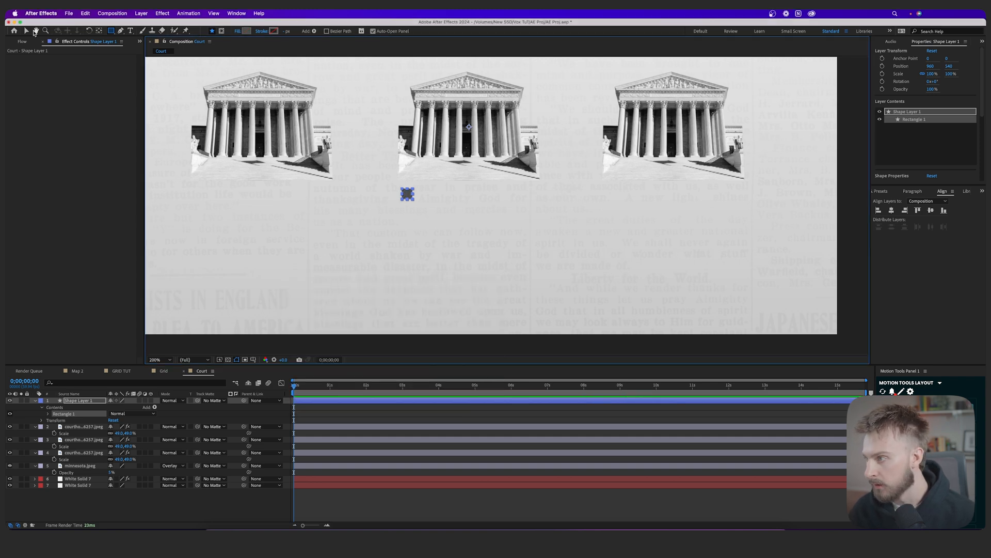
Duplicate the square and place the copy beside it, about 45 px to the right at the same height
click(457, 224)
scroll(456, 224, left, 3)
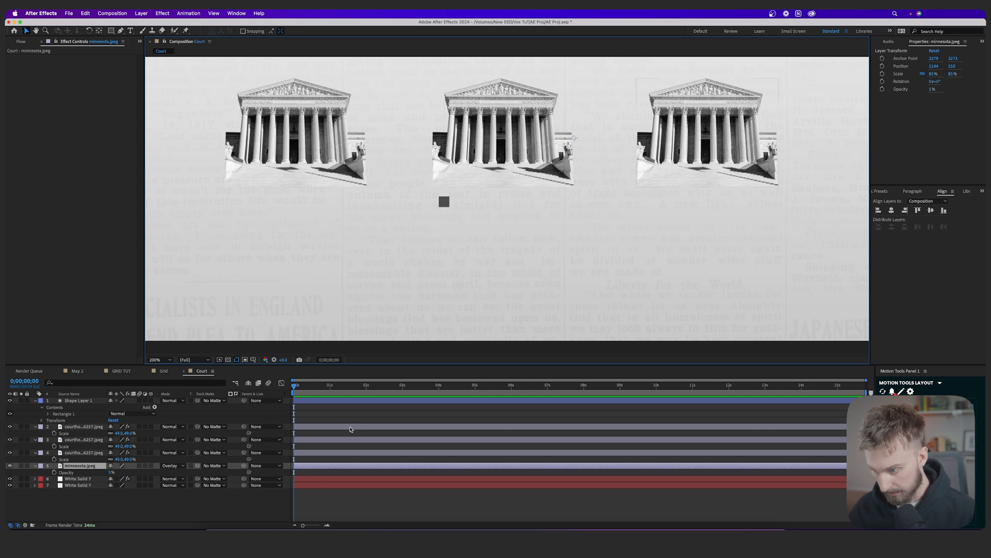
click(353, 403)
key(super+d)
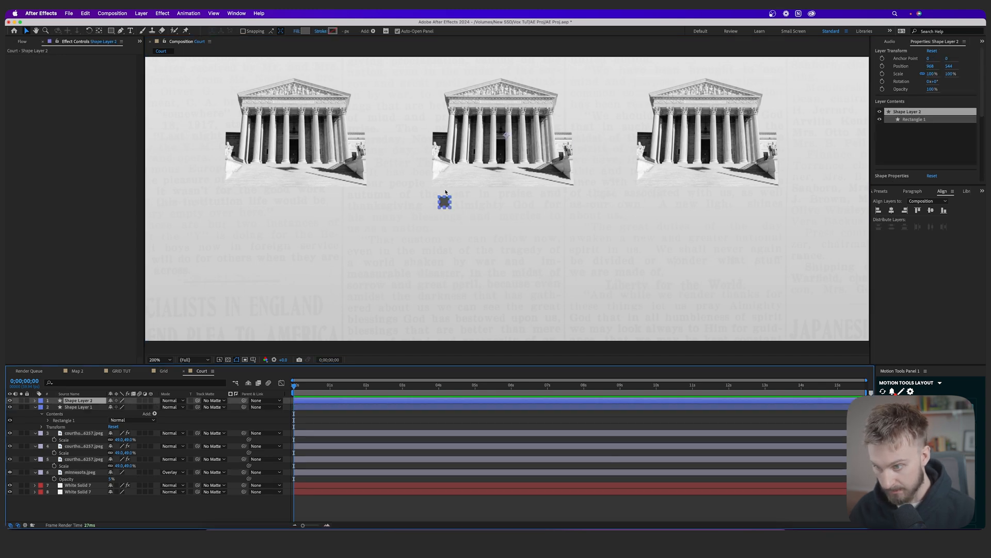
drag(445, 203, 461, 204)
click(496, 213)
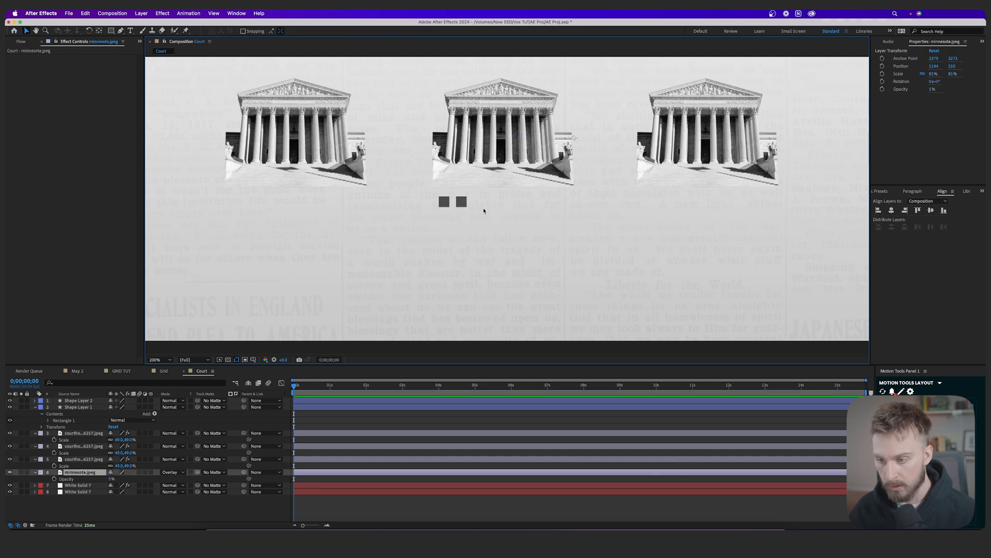
Duplicate the pair, then the resulting four squares, to build an evenly spaced row of eight under the middle courthouse
click(363, 403)
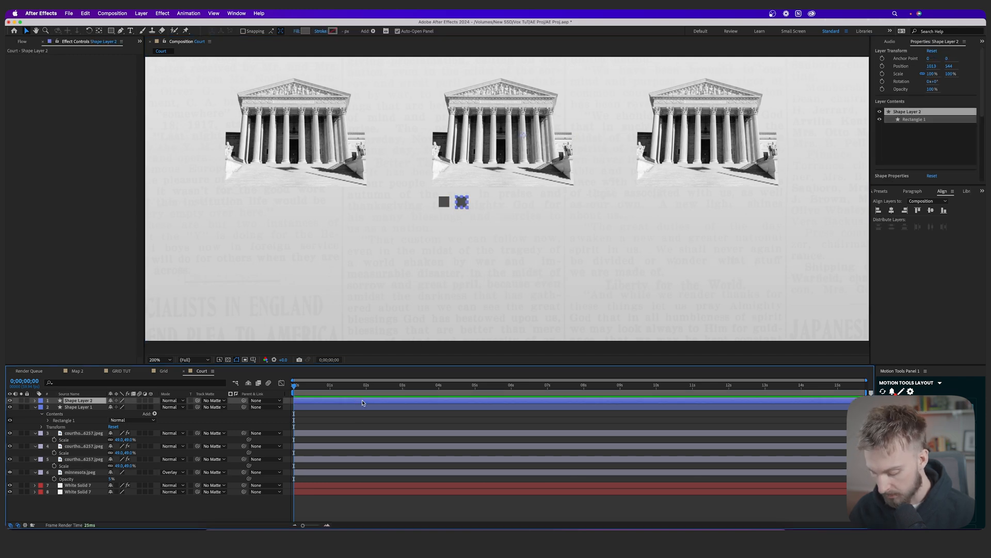
shift+click(400, 408)
key(ctrl+d)
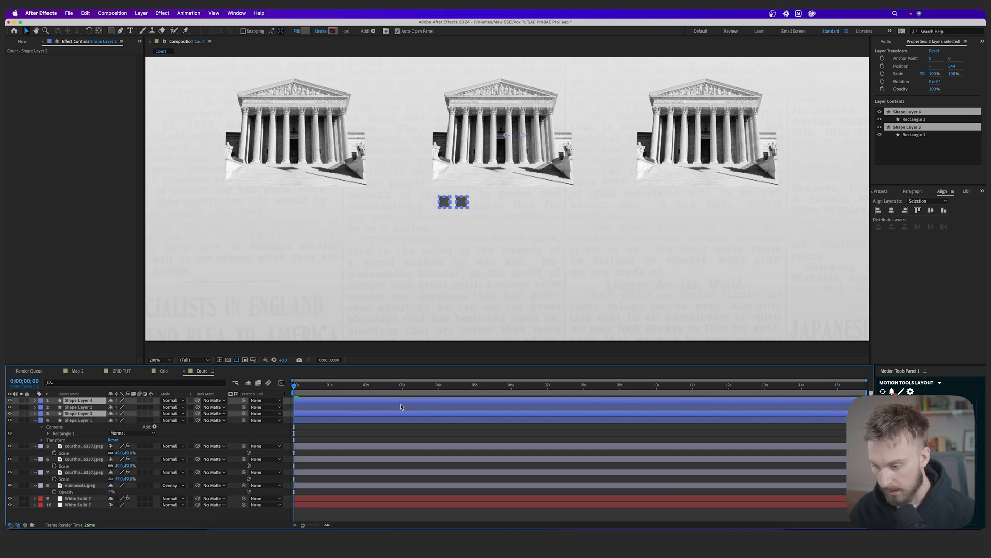
drag(445, 204, 479, 205)
click(475, 257)
click(357, 421)
shift+click(361, 402)
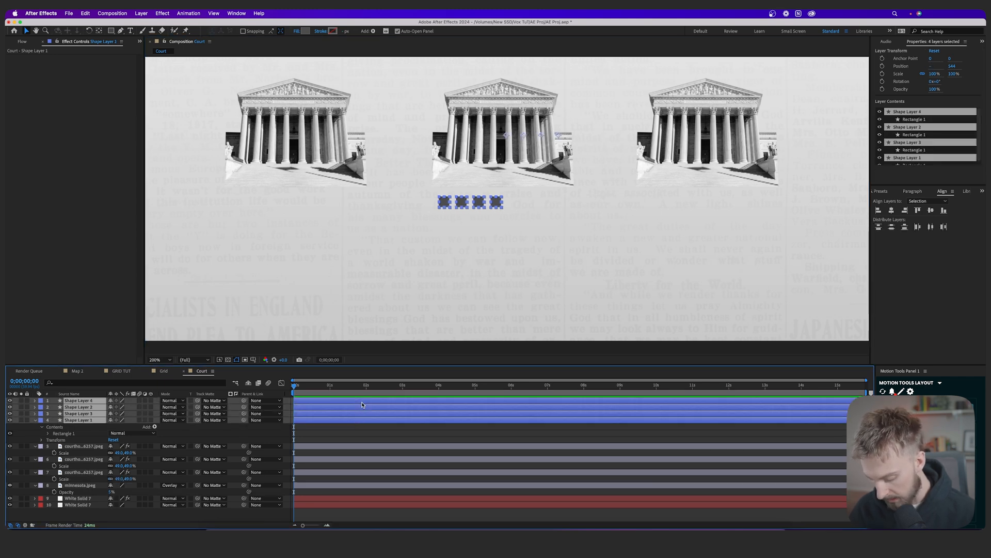
key(ctrl+d)
drag(463, 203, 535, 204)
Duplicate the row of eight downwards, then both rows together, to form a grid of four rows
click(341, 447)
shift+click(351, 403)
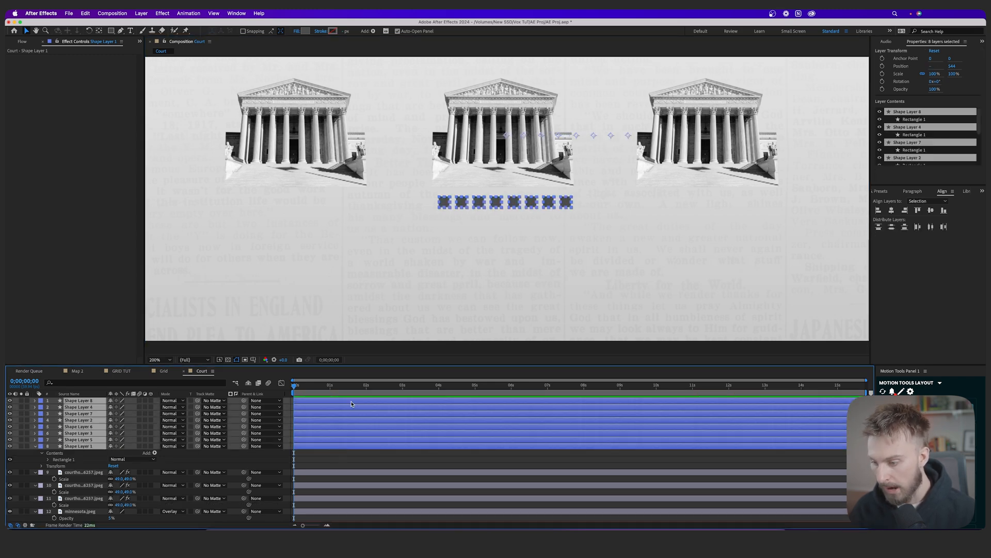
key(ctrl+d)
drag(515, 203, 514, 219)
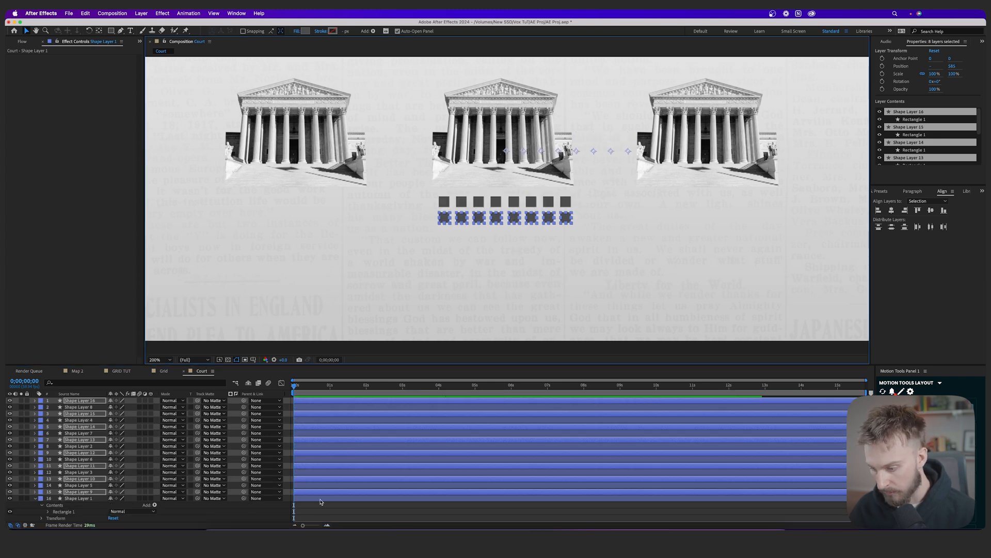
click(321, 499)
key(ctrl+a)
key(ctrl+d)
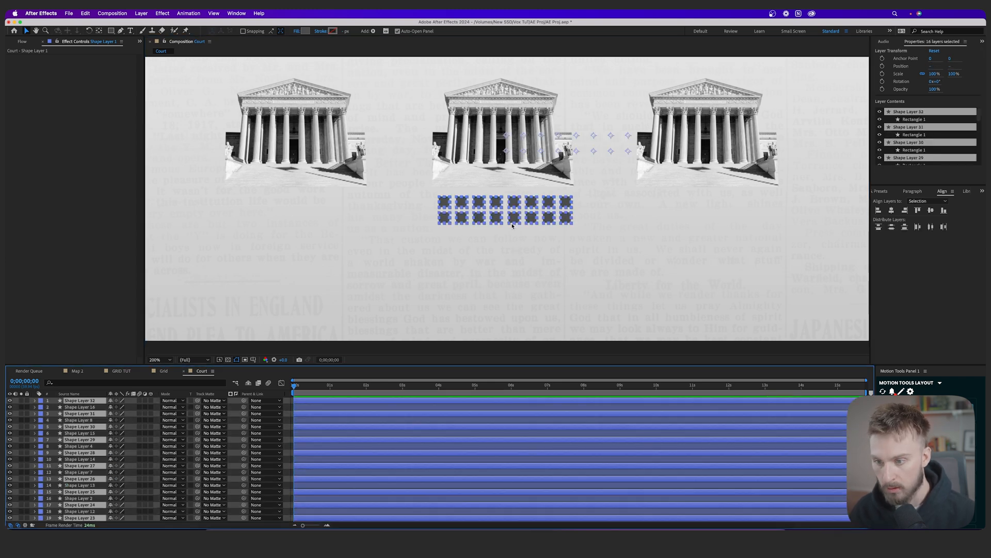
drag(496, 218, 496, 251)
key(ctrl+a)
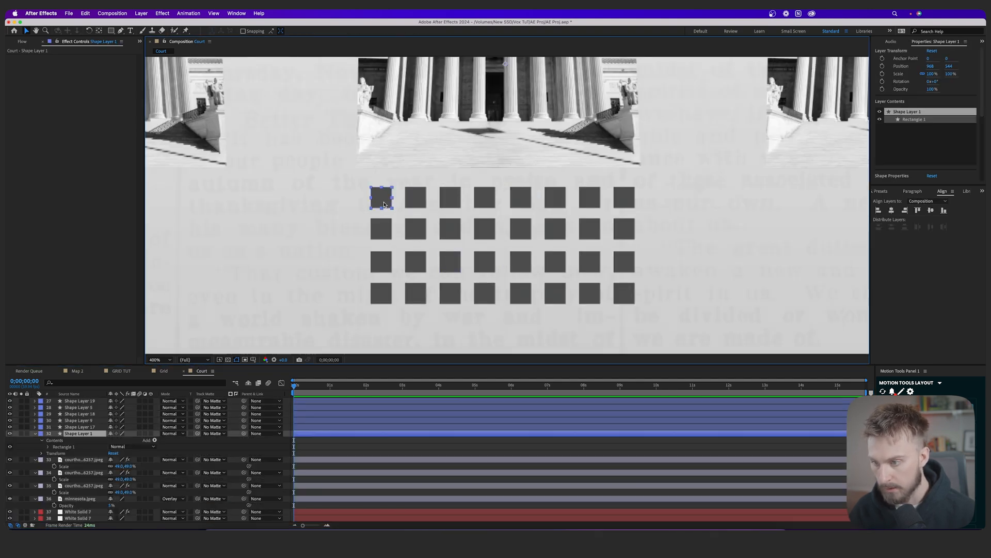
Duplicate the grid's top row of eight squares and place the copy under the left courthouse
click(381, 197)
shift+click(418, 199)
shift+click(450, 198)
shift+click(484, 197)
shift+click(520, 198)
shift+click(555, 197)
shift+click(590, 197)
shift+click(624, 197)
scroll(418, 427, up, 5)
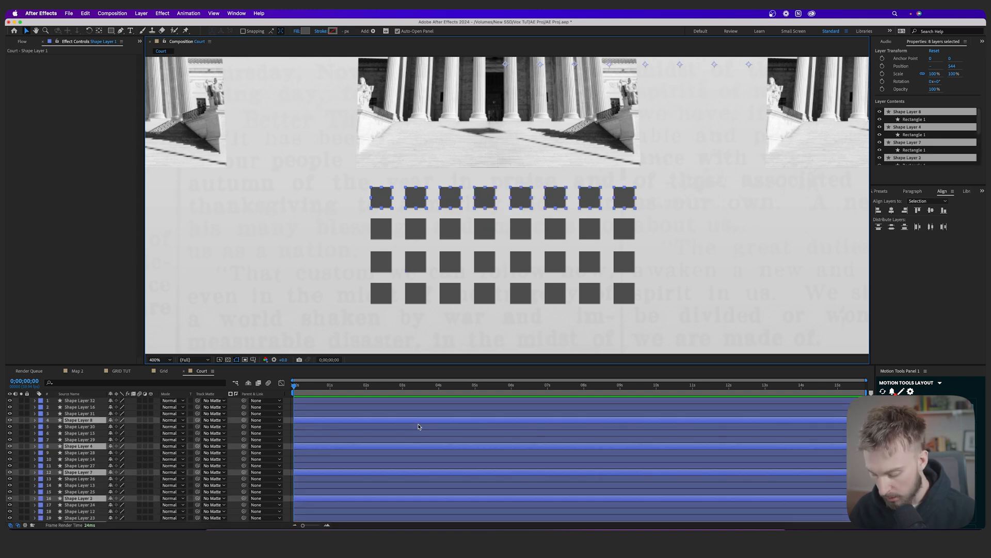
key(ctrl+d)
scroll(468, 254, down, 2)
drag(445, 231, 250, 229)
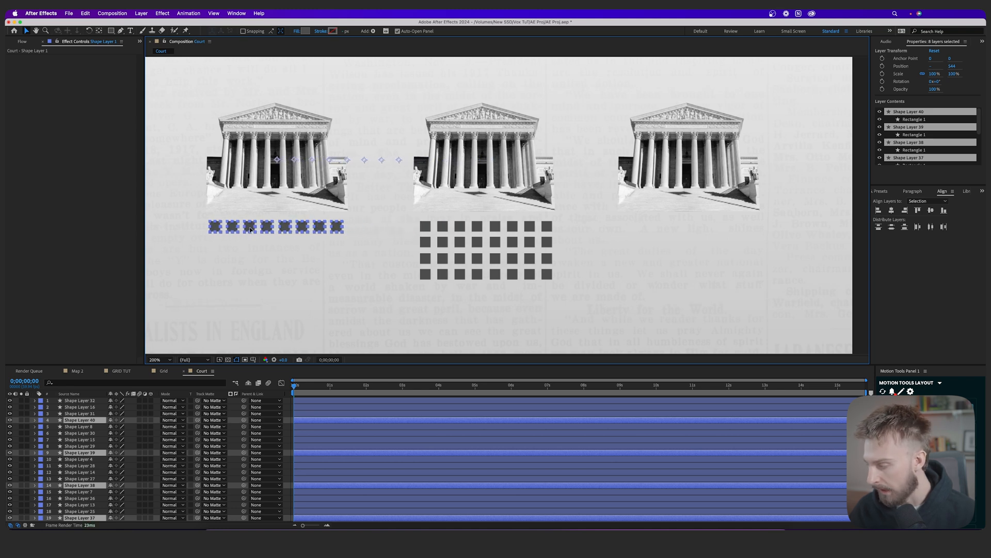
Duplicate the left courthouse's row of squares and place the copy under the right courthouse
key(ctrl+d)
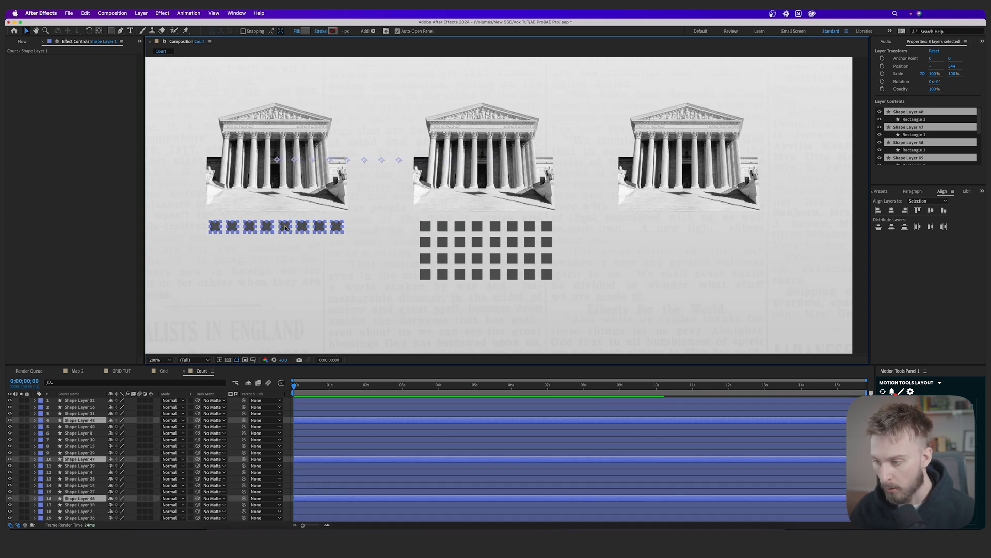
drag(285, 228, 717, 228)
click(478, 274)
Delete squares from both ends of the side rows, leaving four under the left courthouse and six under the right one
click(334, 229)
key(Delete)
click(218, 229)
key(Delete)
click(747, 226)
key(Delete)
click(626, 226)
key(Delete)
Pre-compose all the square shape layers into a new composition named Squares
scroll(549, 348, down, 1)
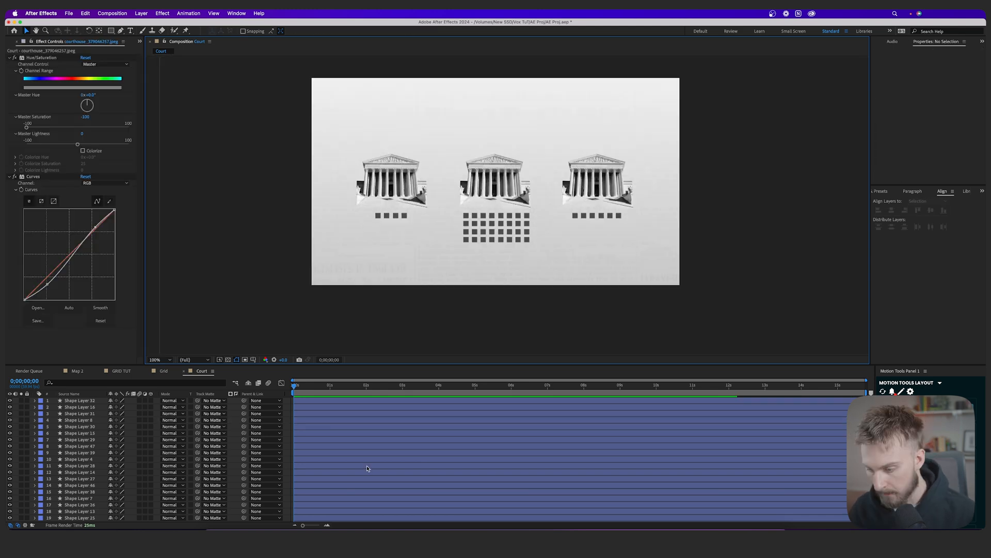
scroll(366, 465, down, 10)
click(317, 486)
scroll(323, 475, up, 2)
scroll(322, 475, up, 8)
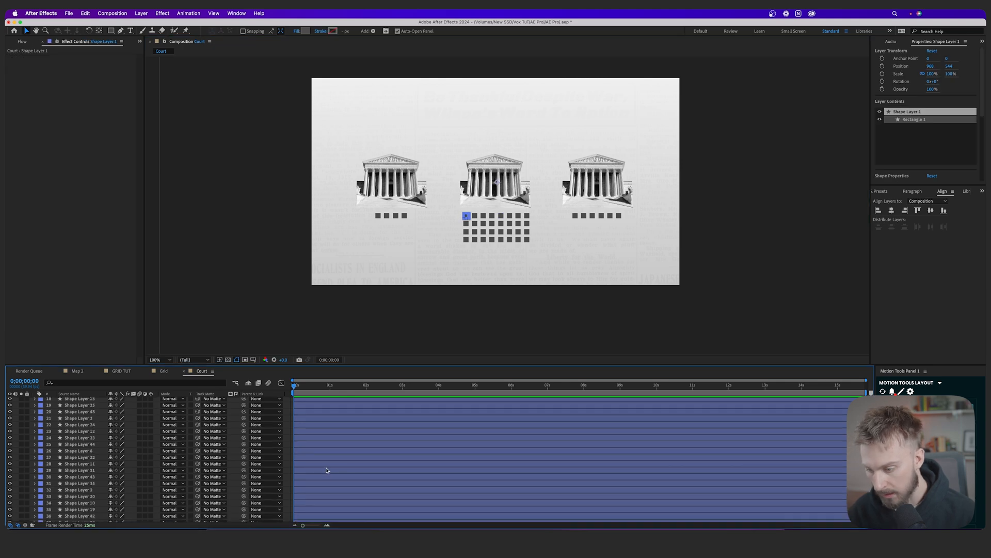
shift+click(310, 407)
scroll(320, 465, down, 12)
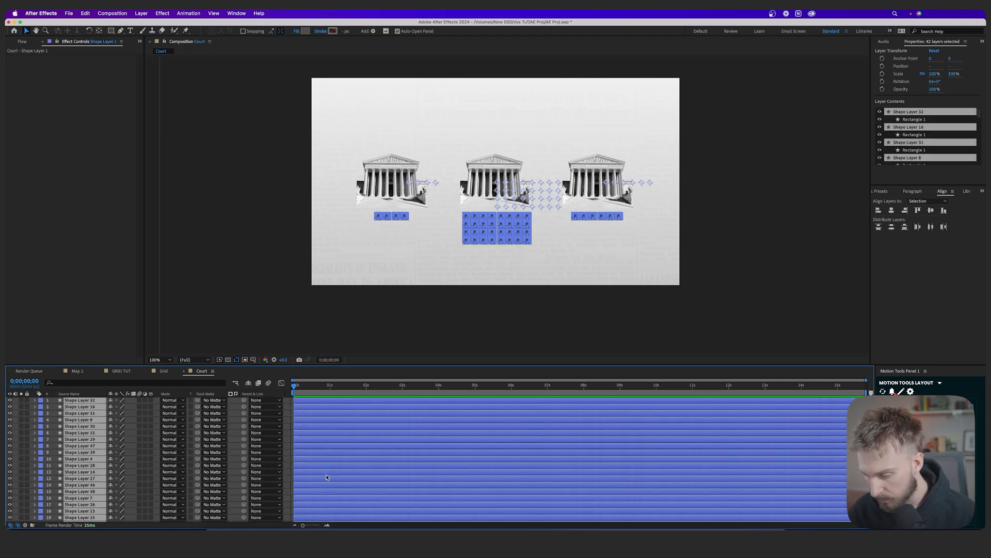
scroll(325, 460, up, 5)
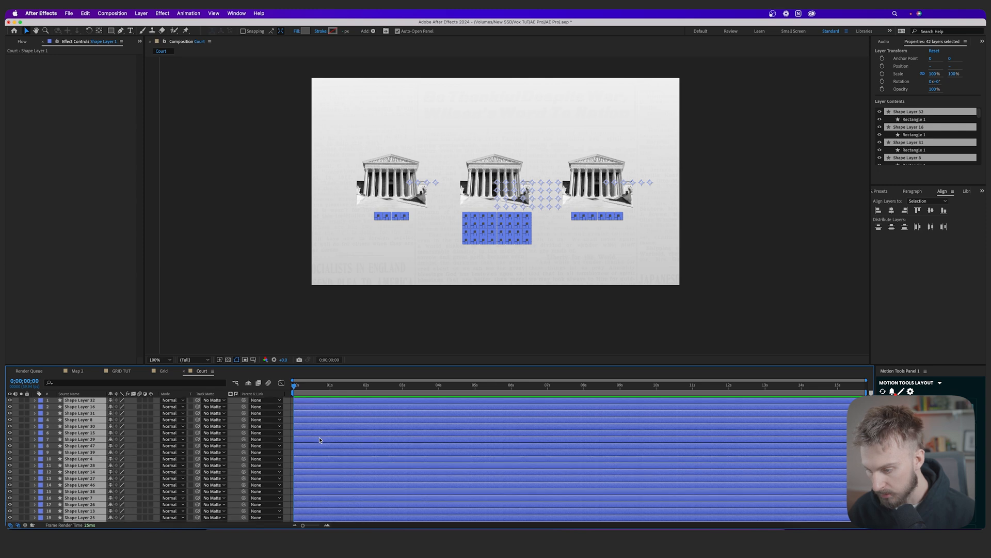
scroll(325, 441, down, 1)
right_click(326, 438)
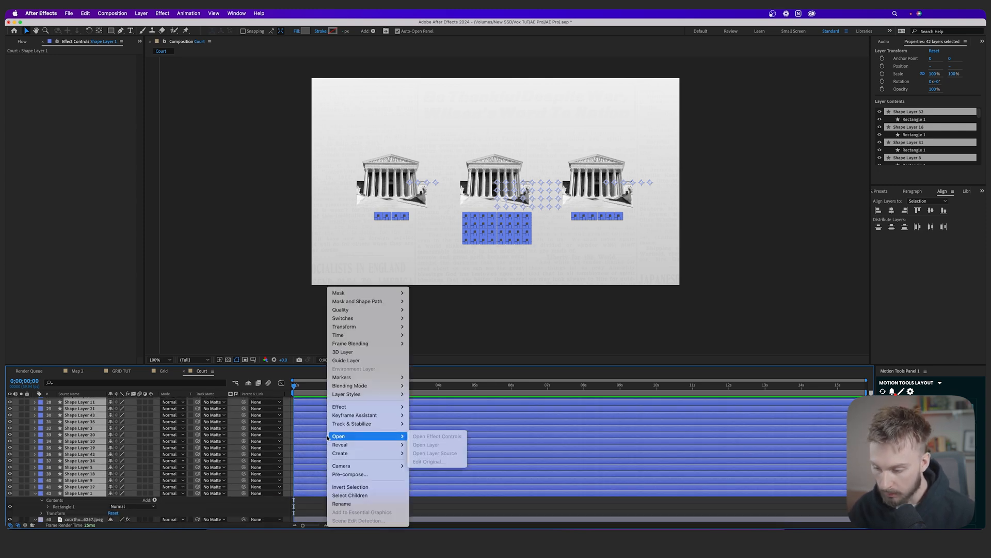
click(368, 474)
text(Squares)
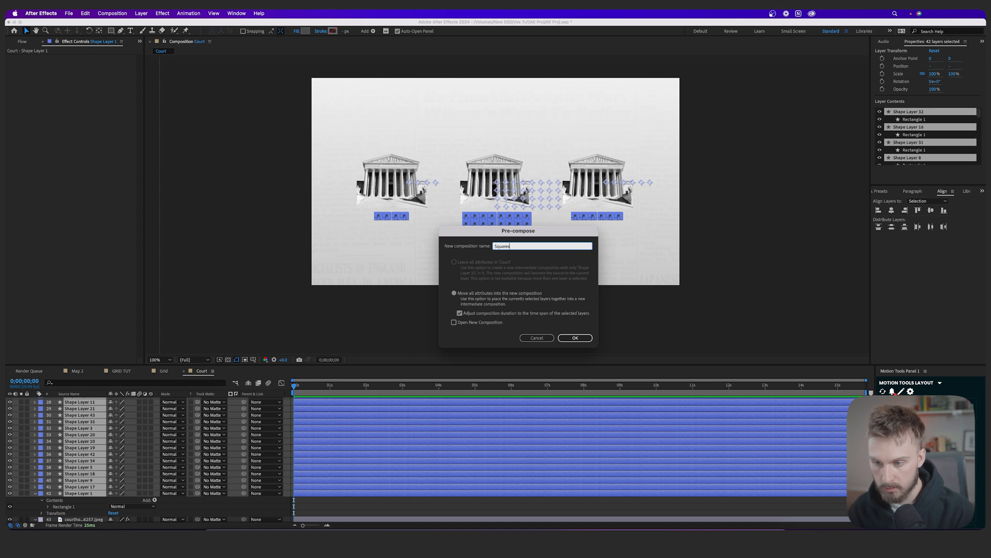
key(Return)
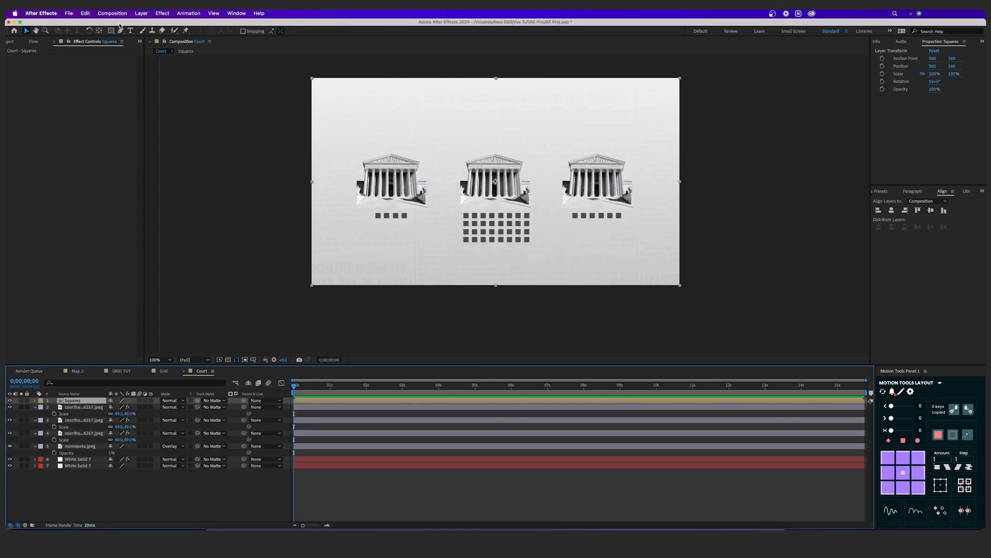
Draw a tall, narrow rectangular mask on the Squares layer, to the left of the left courthouse
click(302, 407)
click(310, 401)
click(112, 31)
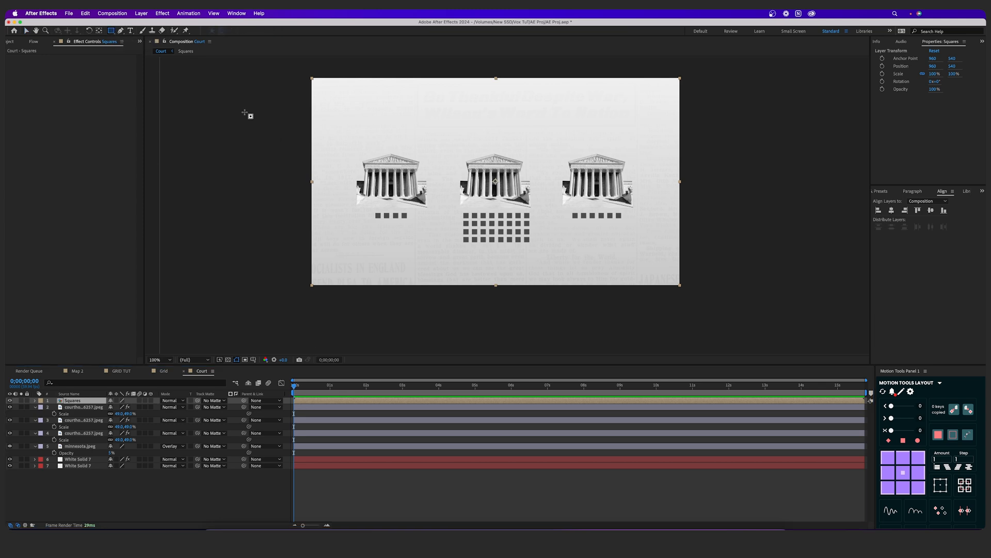
drag(337, 134, 352, 253)
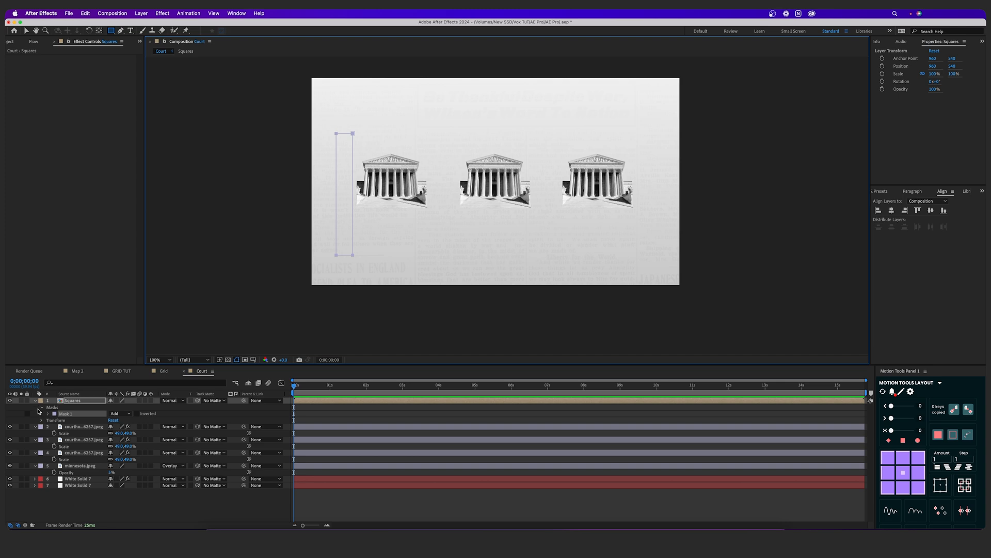
Expand the Squares layer's mask properties and start keyframing its Mask Path at the beginning of the composition
click(37, 405)
click(36, 401)
click(36, 400)
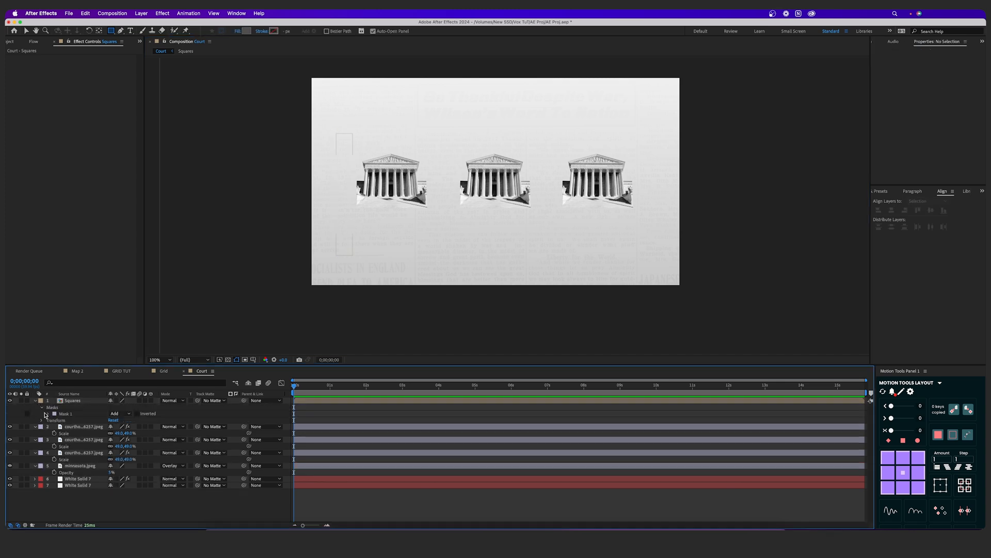
click(41, 408)
click(42, 408)
click(48, 415)
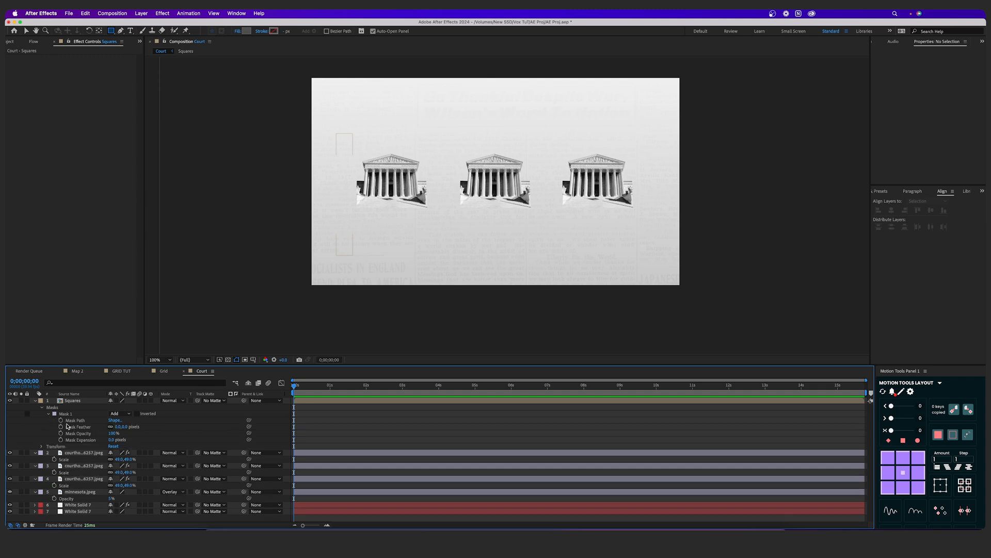
click(60, 420)
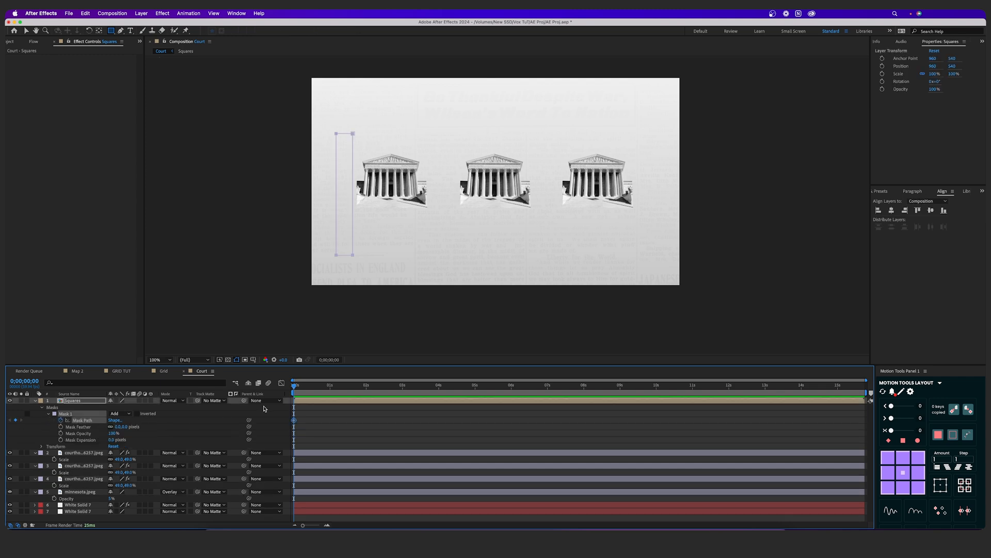
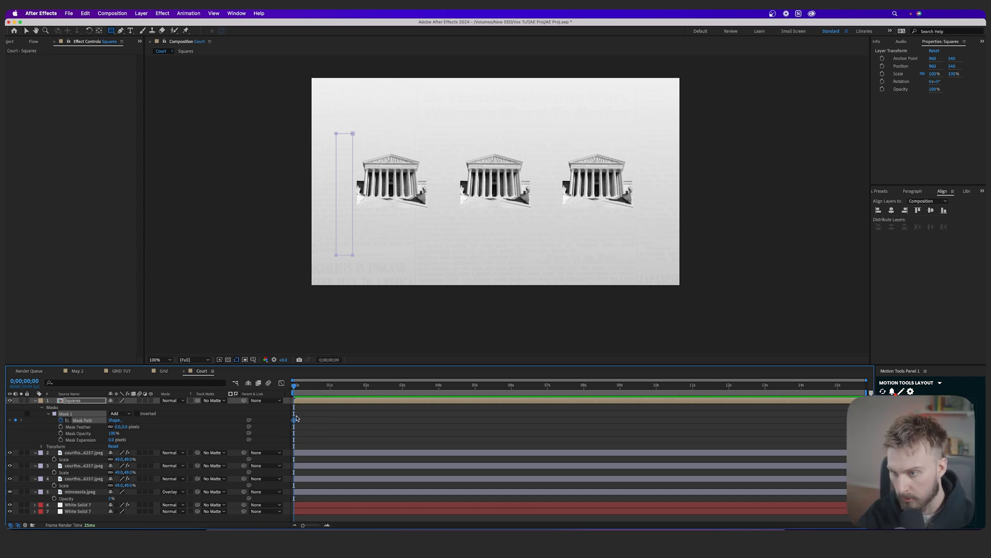
At about 3 seconds, stretch the mask's right edge past the right courthouse's squares and preview the reveal
drag(296, 389, 401, 388)
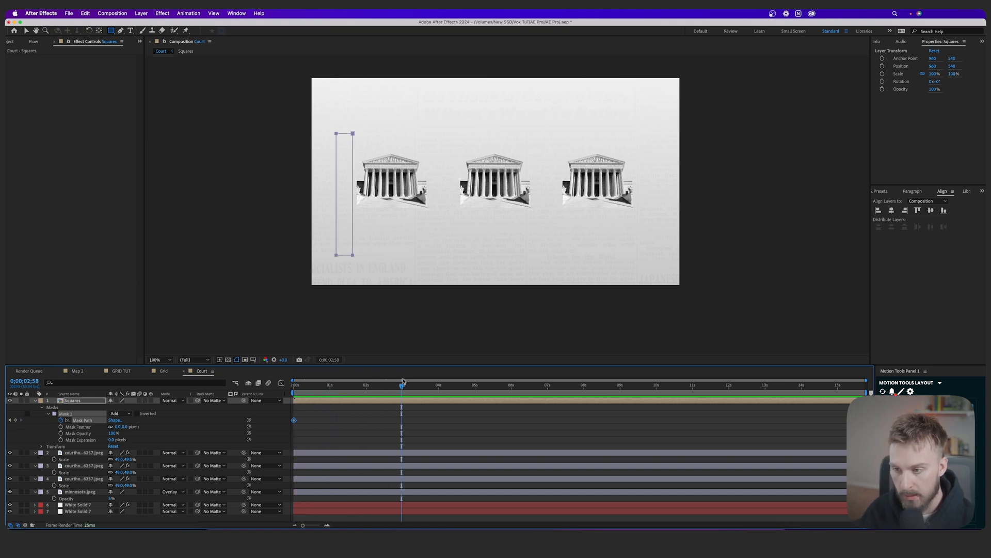
key(v)
double_click(354, 255)
double_click(405, 323)
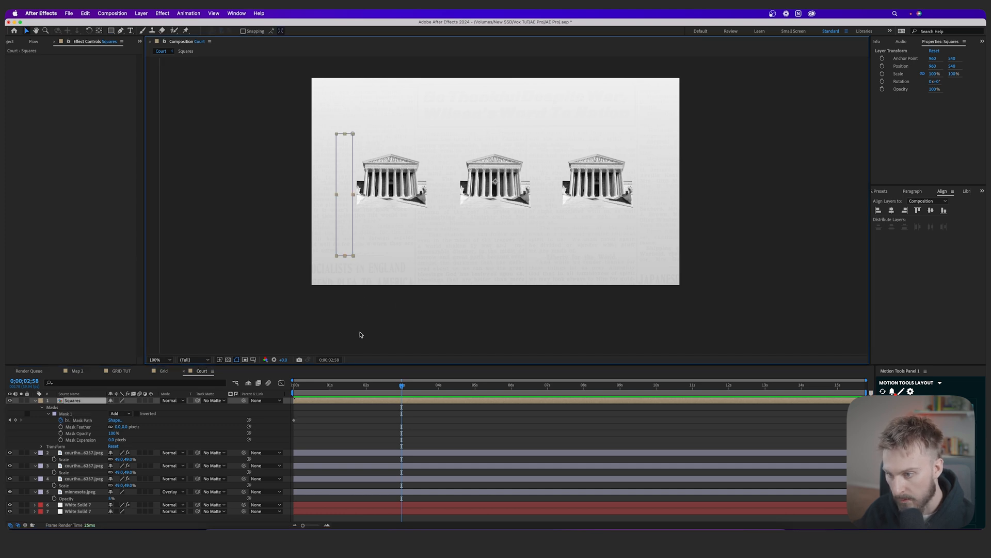
scroll(351, 201, up, 2)
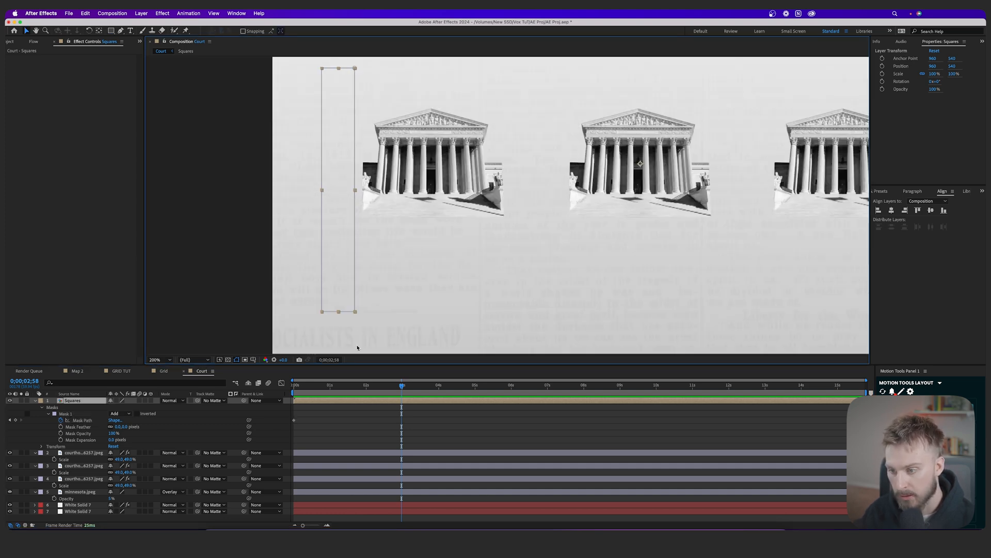
click(354, 313)
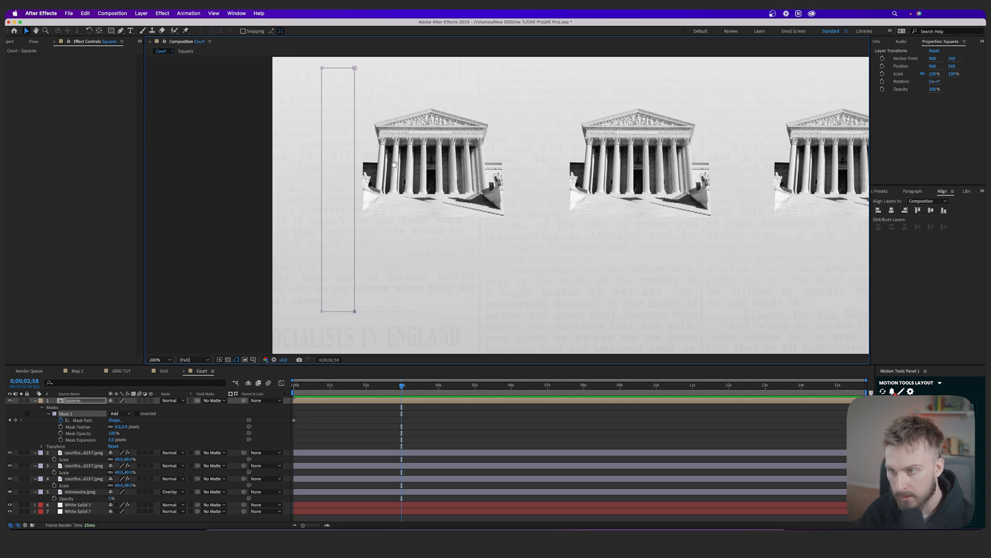
scroll(369, 179, up, 2)
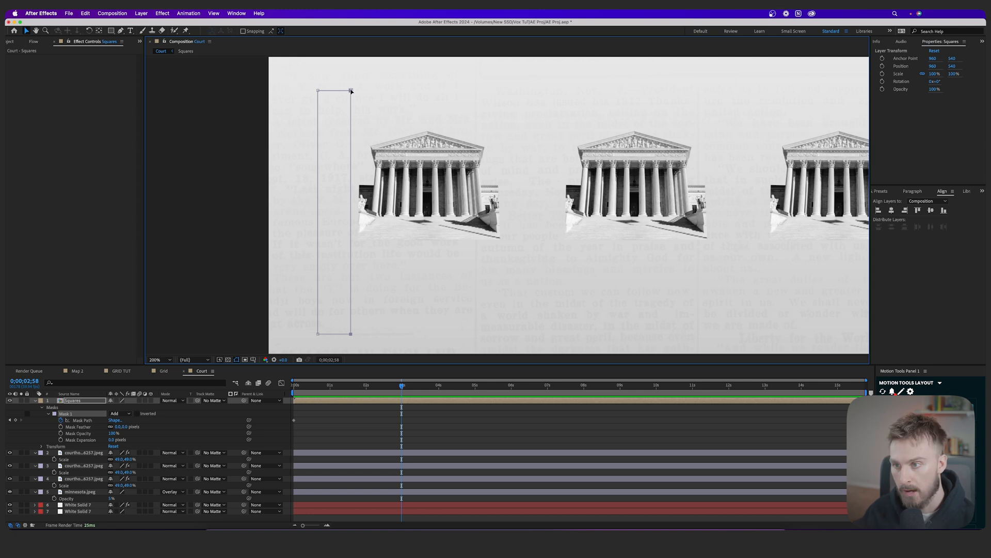
drag(352, 91, 626, 91)
drag(625, 130, 837, 142)
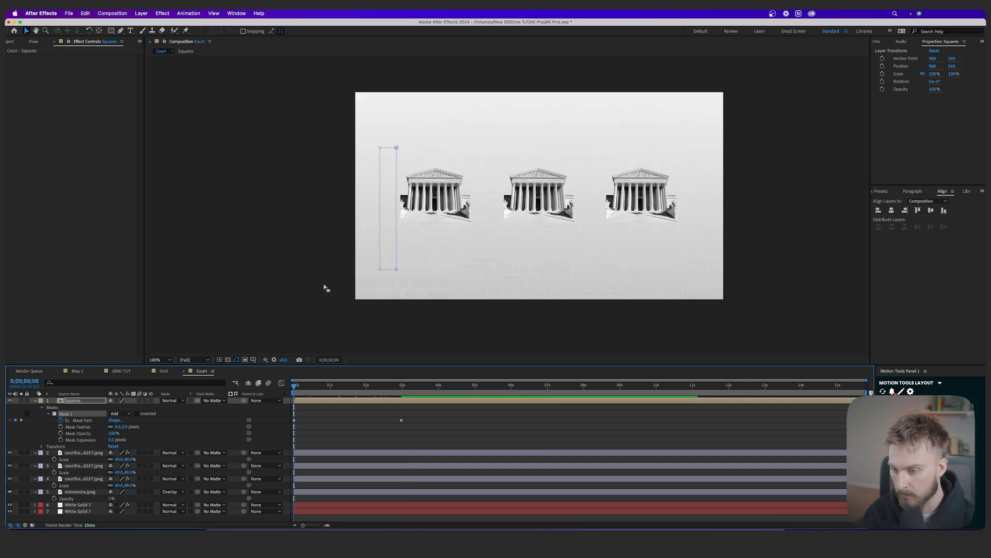
key(space)
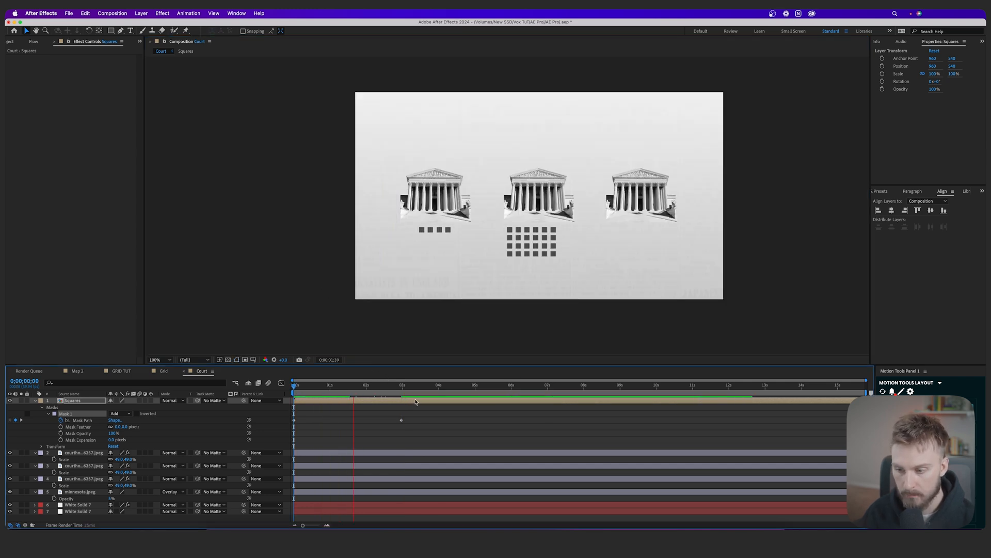
Apply Easy Ease to both Mask Path keyframes
drag(492, 435, 291, 414)
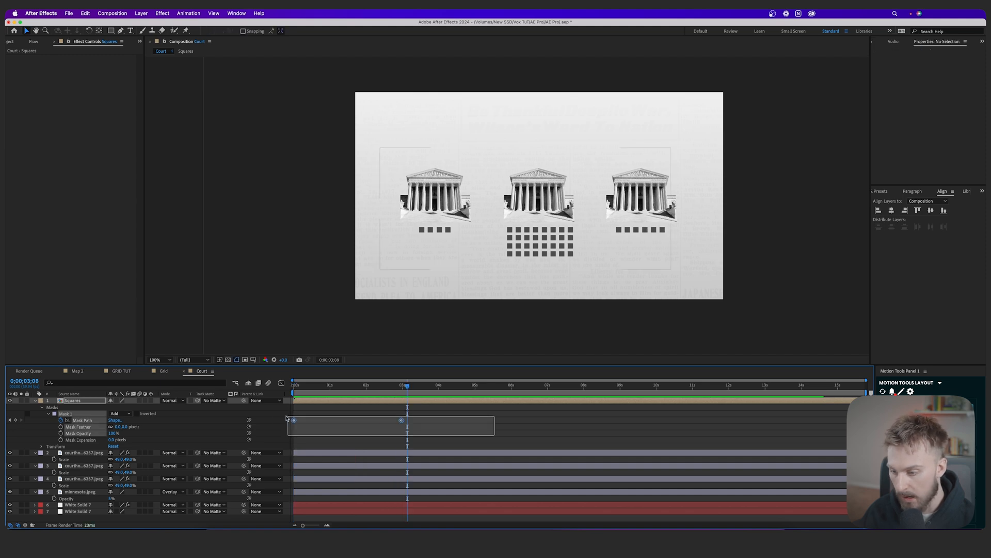
right_click(398, 424)
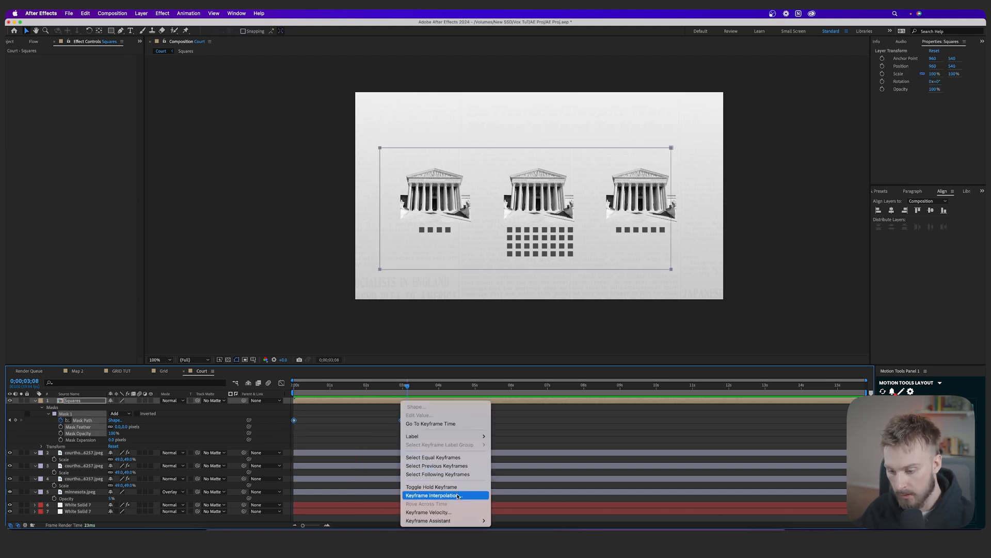
mouse_move(444, 520)
click(495, 470)
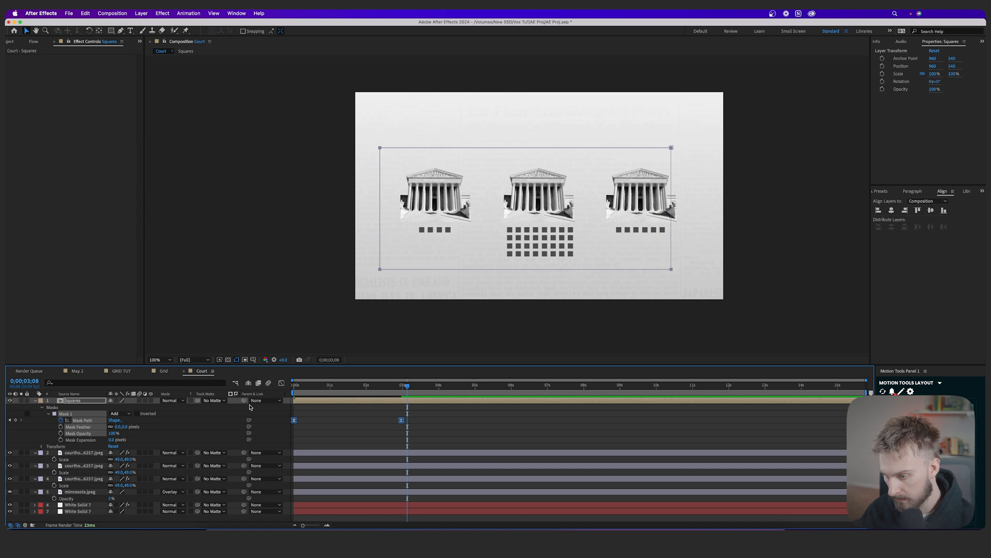
Reshape the Mask Path speed curve so it peaks early and slows gradually into the last keyframe
click(281, 384)
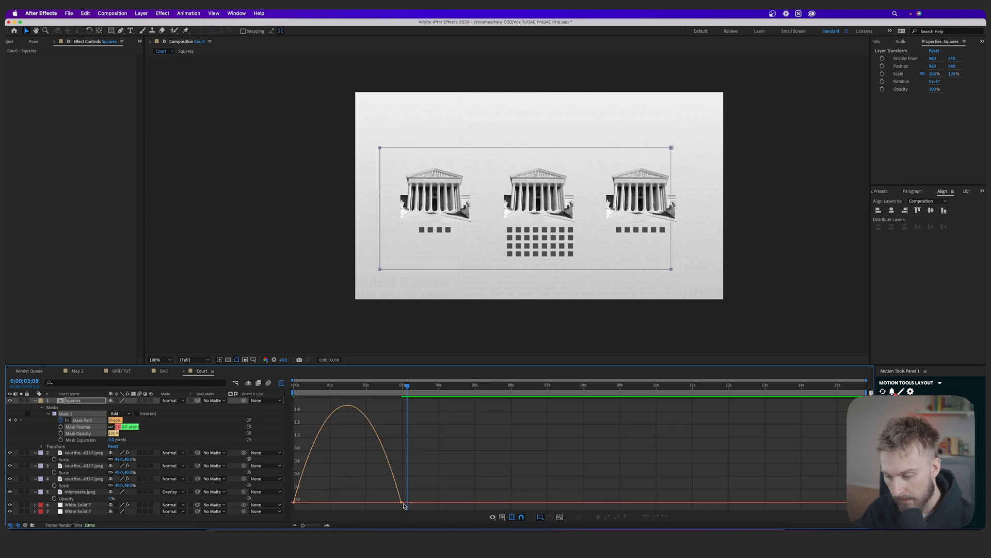
mouse_move(404, 503)
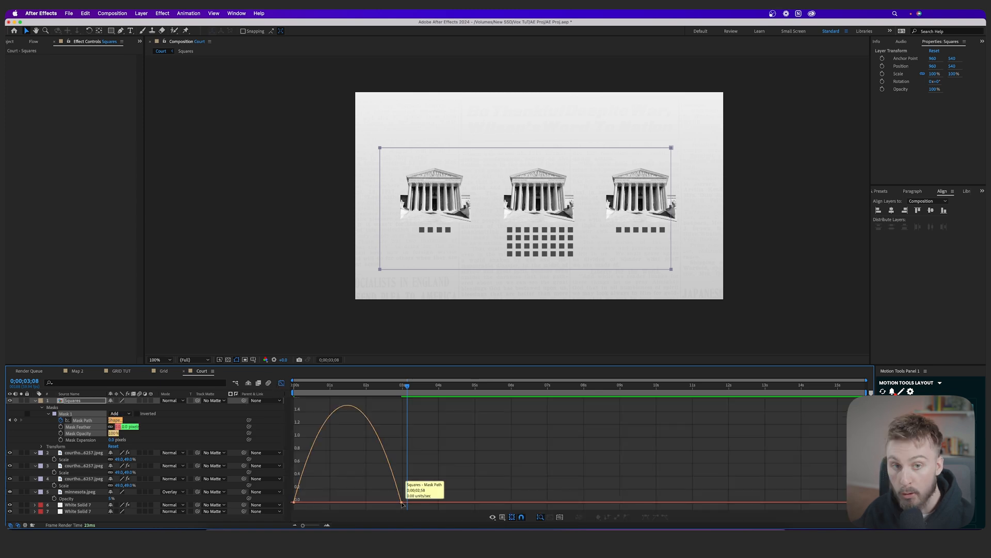
click(403, 502)
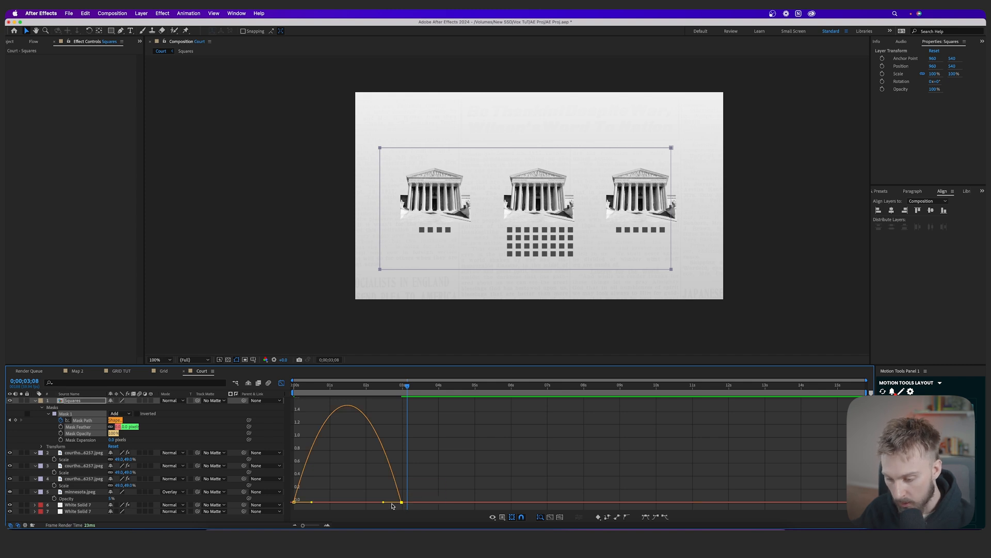
mouse_move(398, 503)
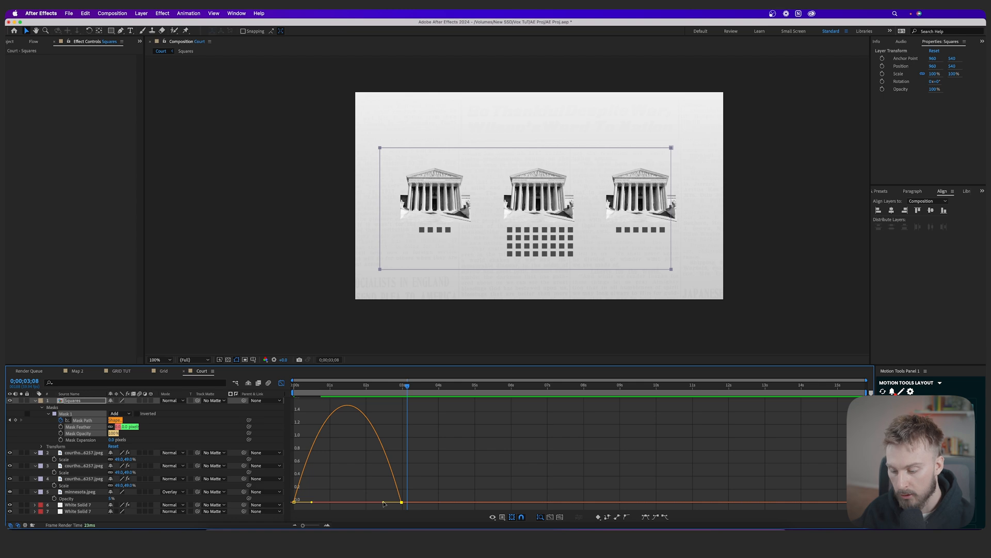
drag(383, 504, 347, 501)
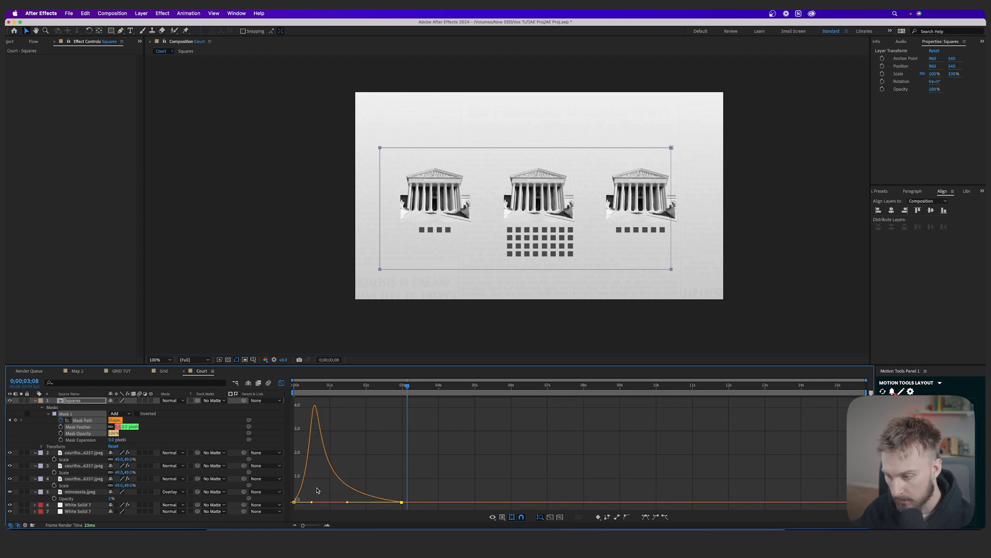
click(281, 383)
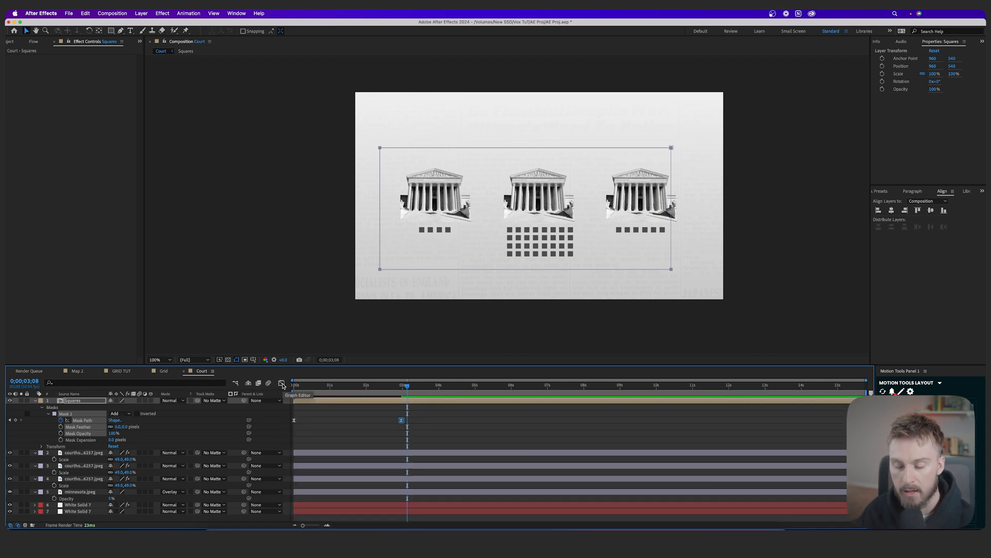
Preview the eased reveal and shift the last Mask Path keyframe earlier, to about 2.5 seconds
key(Home)
key(space)
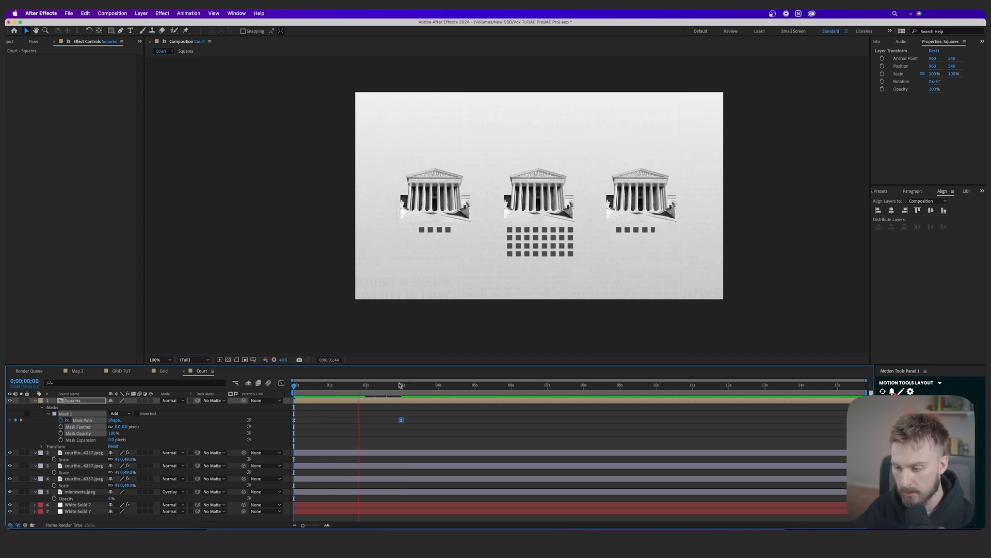
key(space)
key(space)
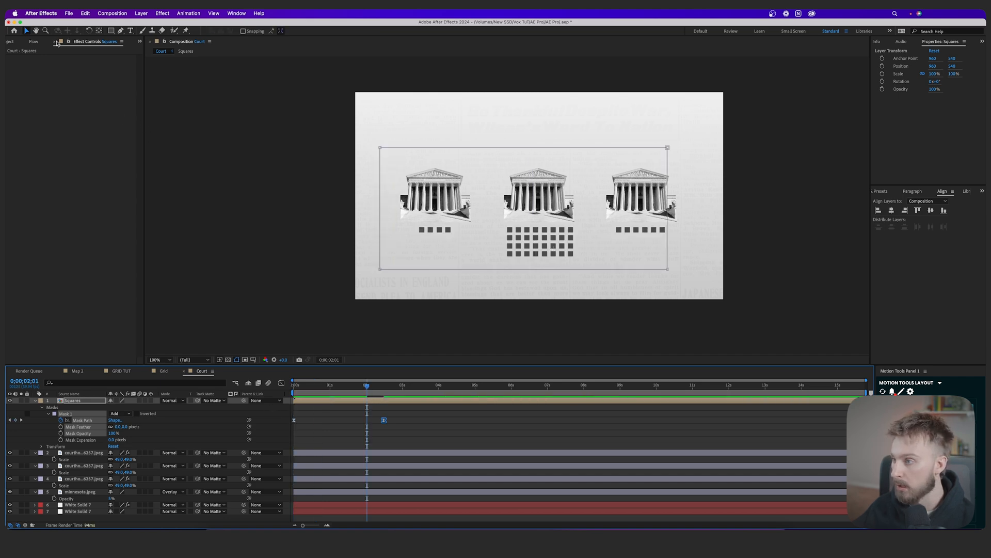
Add the title "District Courts" above the courthouses and set its font to Milanesa Serif Bold
click(132, 32)
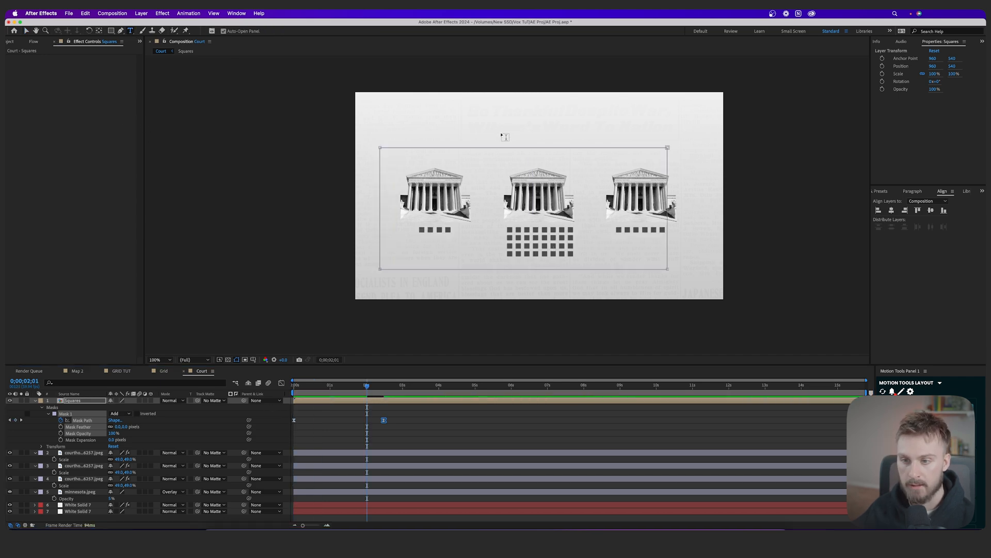
click(502, 135)
text(District Courts)
key(super+a)
drag(899, 134, 986, 171)
click(912, 114)
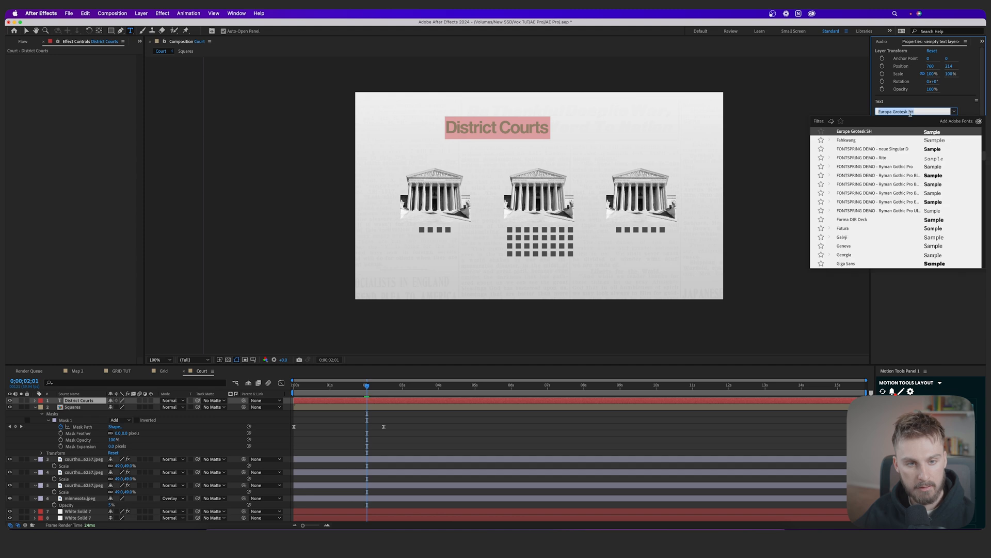
text(Milan)
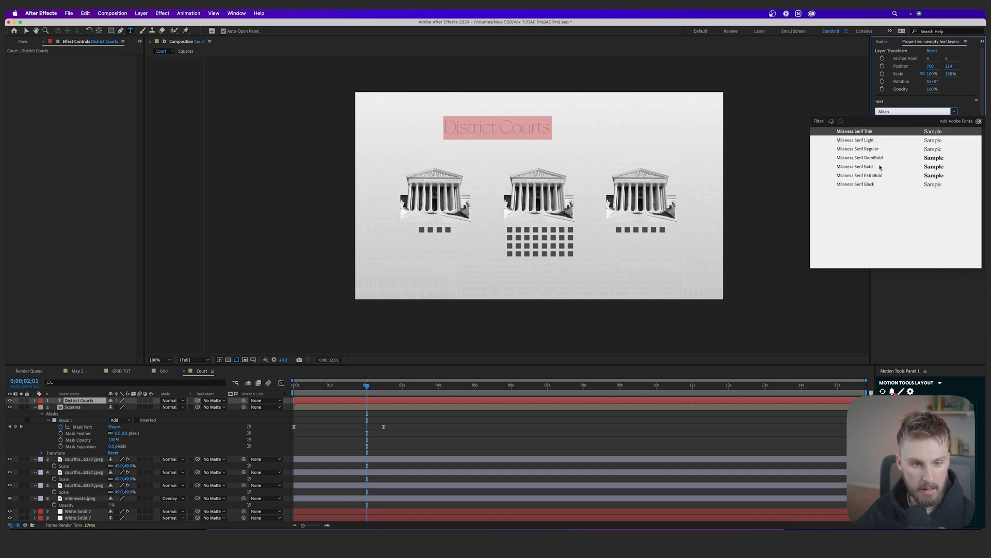
click(880, 167)
Fill the title with dark grey and center it above the middle courthouse
click(896, 153)
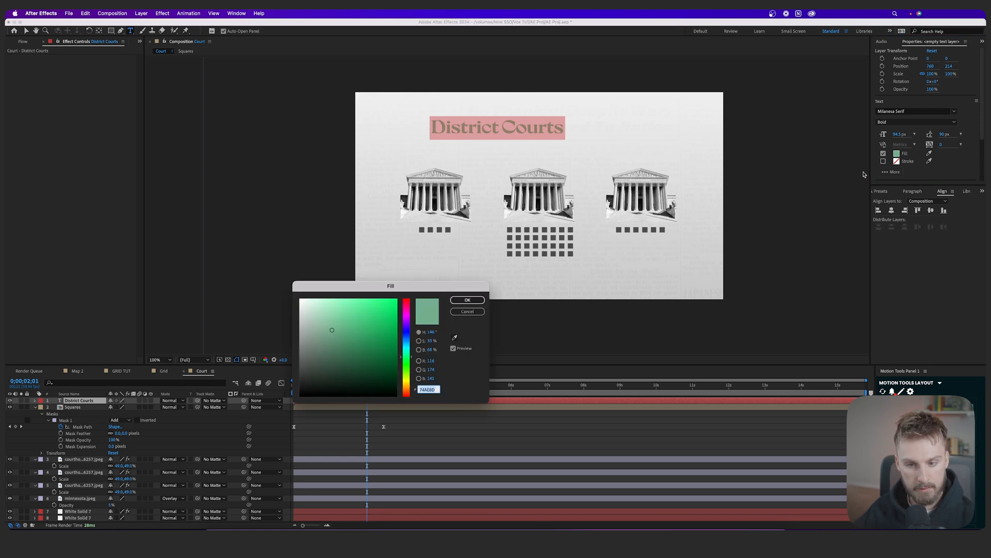
drag(369, 358, 282, 373)
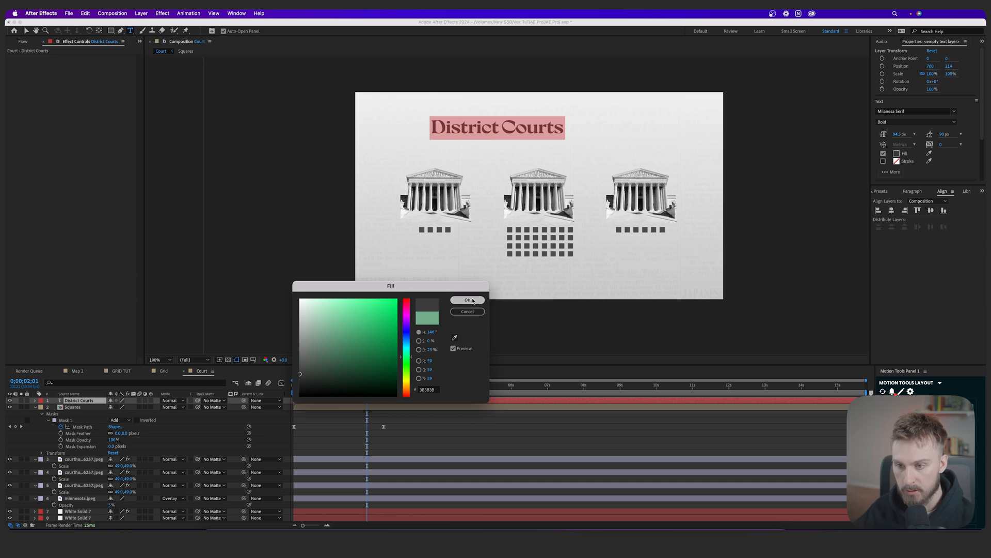
click(467, 300)
key(v)
drag(516, 132, 560, 146)
Match the title's fill to the dark grey of the squares using the eyedropper, and check the color value
click(929, 156)
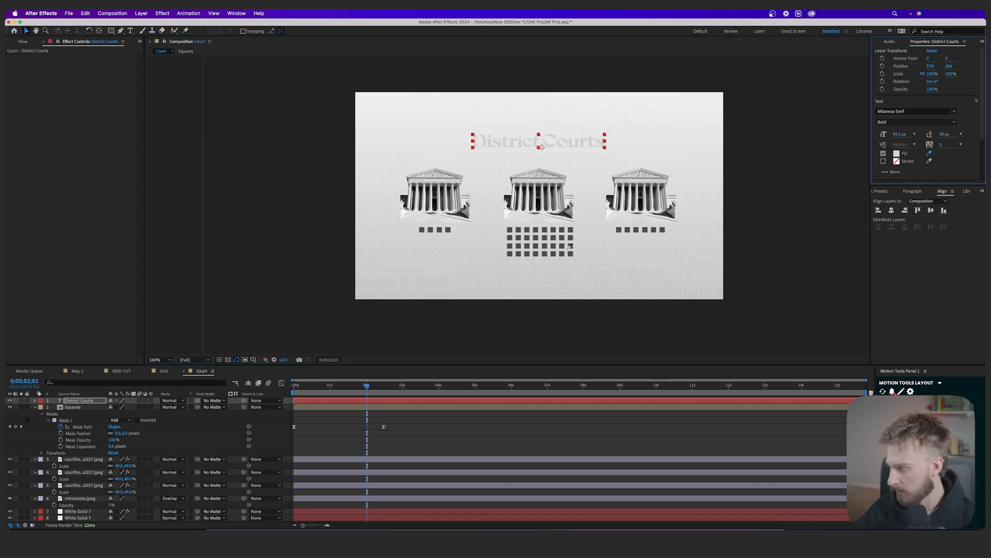
click(411, 423)
double_click(533, 140)
click(896, 155)
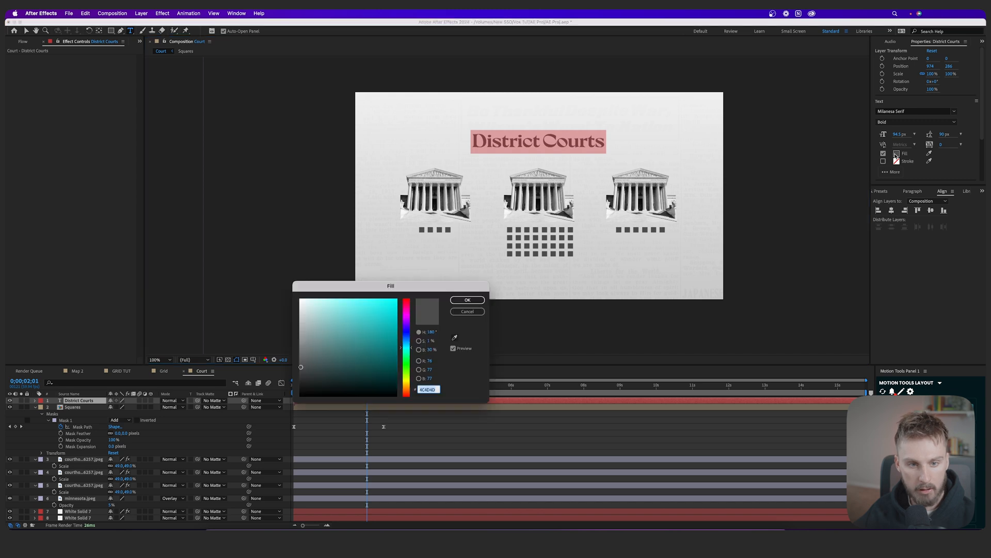
click(467, 301)
click(414, 421)
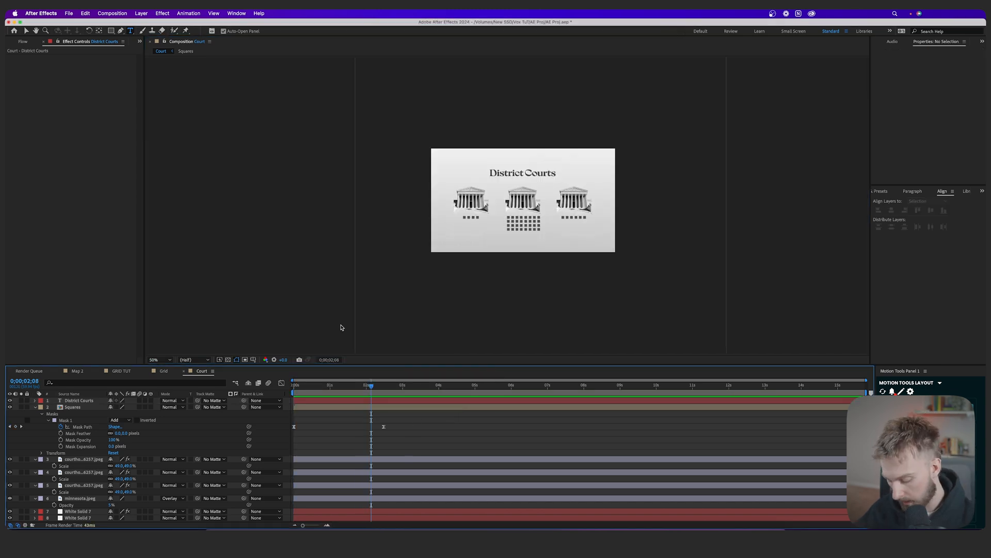
Pre-compose the title, squares and three courthouse layers into a composition named "District Courts Design", moving all attributes
key(super+a)
key(a)
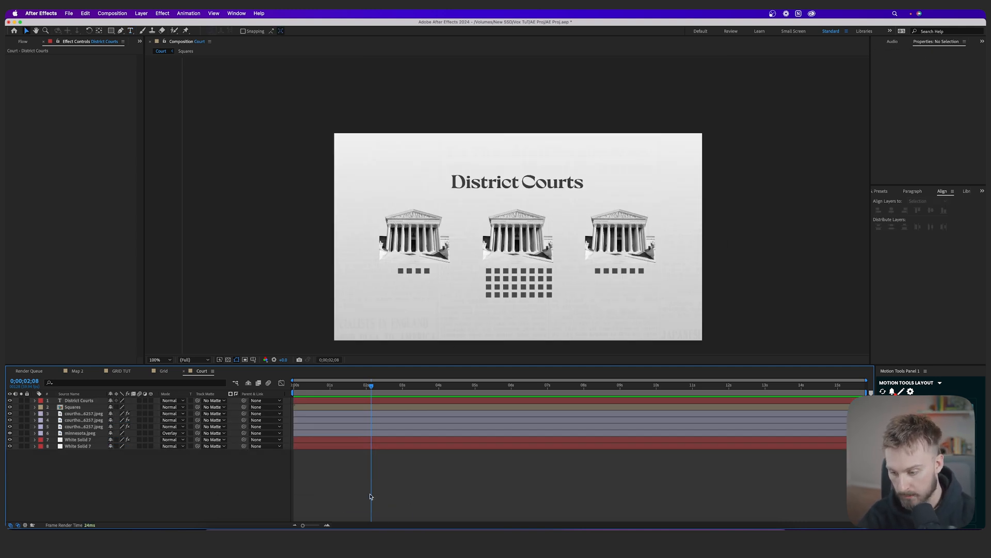
click(311, 440)
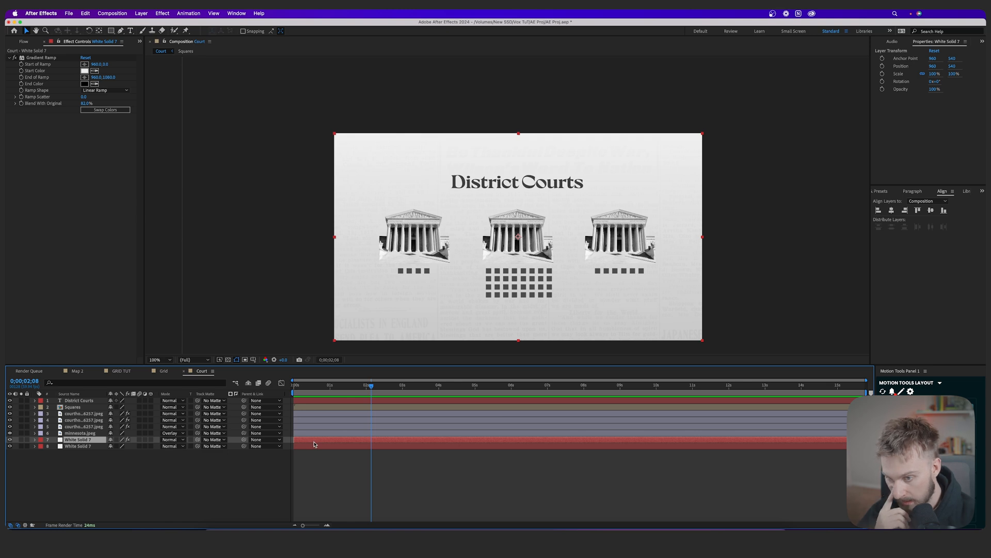
click(314, 447)
click(310, 436)
click(312, 426)
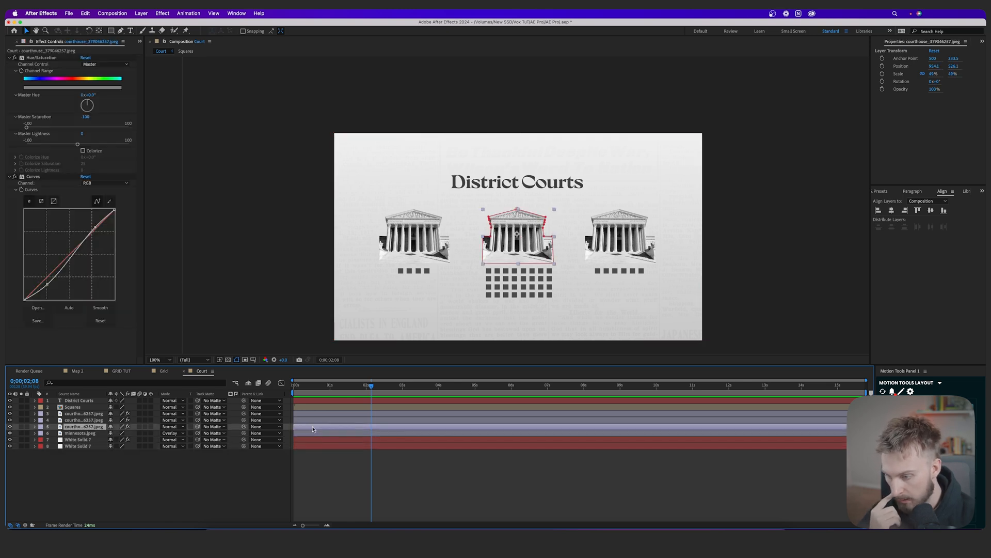
shift+click(313, 402)
right_click(313, 405)
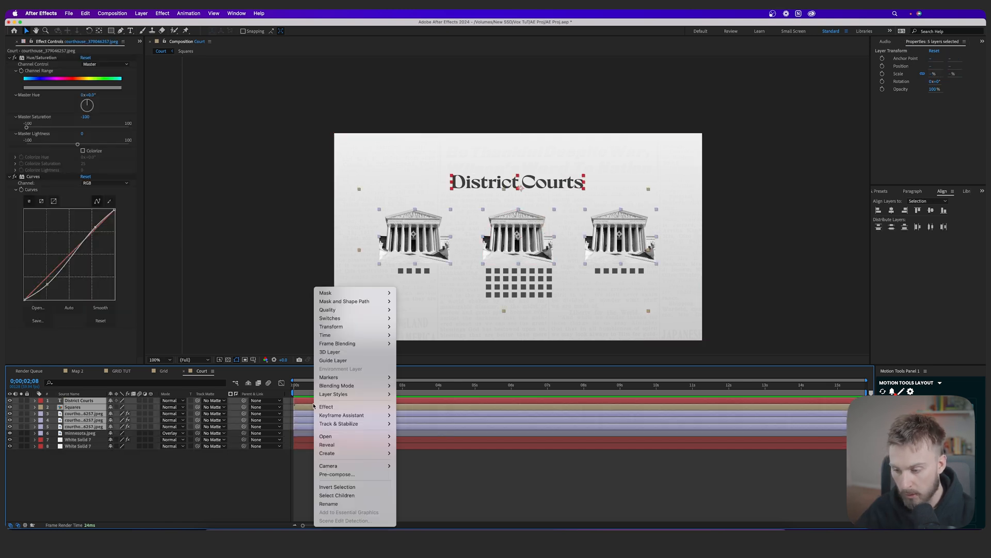
click(336, 474)
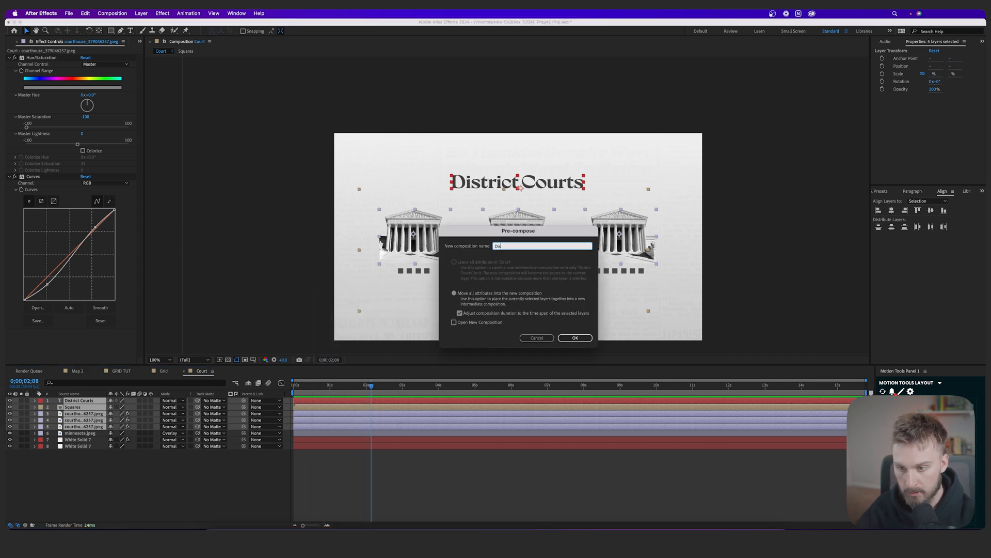
text(District Courts Desi)
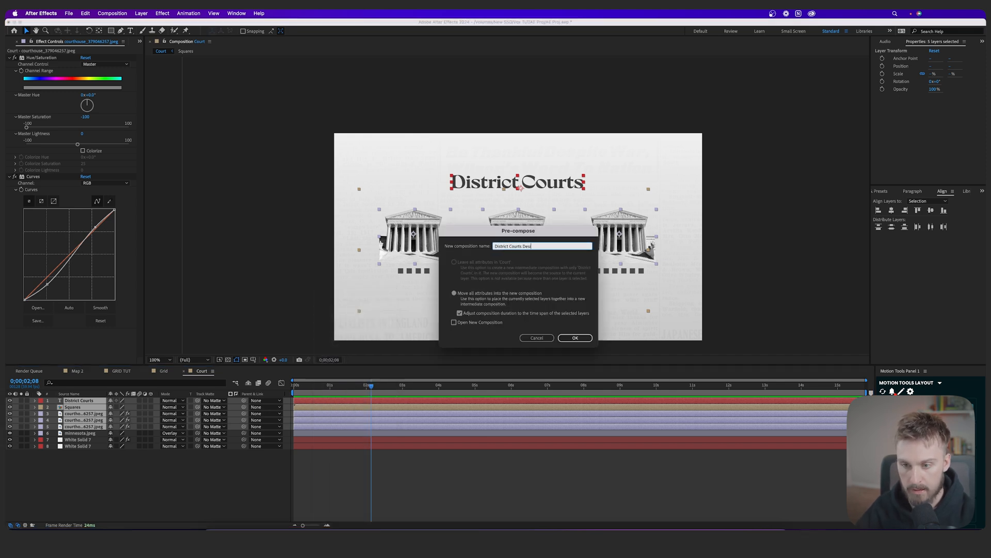
text(gn)
key(Return)
Animate the District Courts Design layer's Scale from 100% at the start to 110% at 0;00;08;53
key(Home)
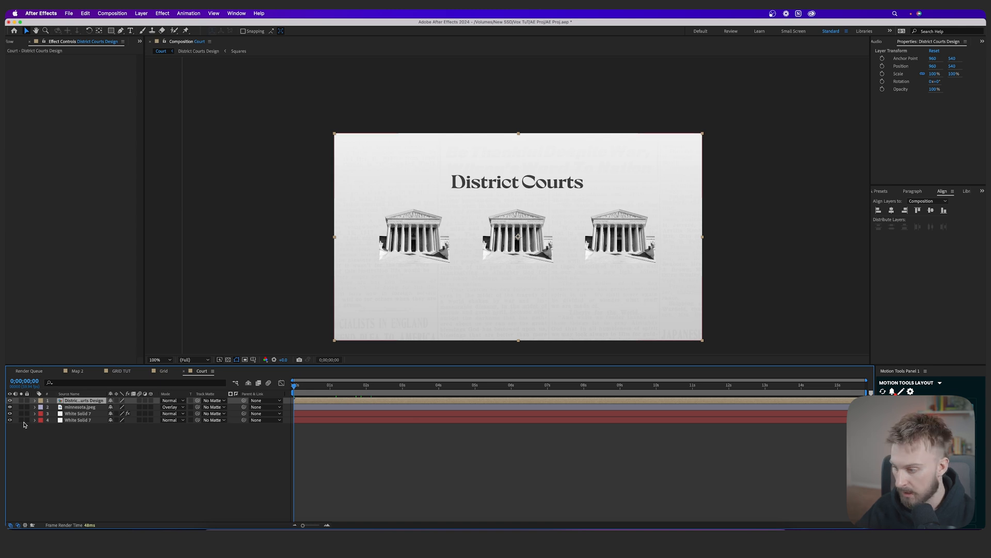
key(s)
click(53, 407)
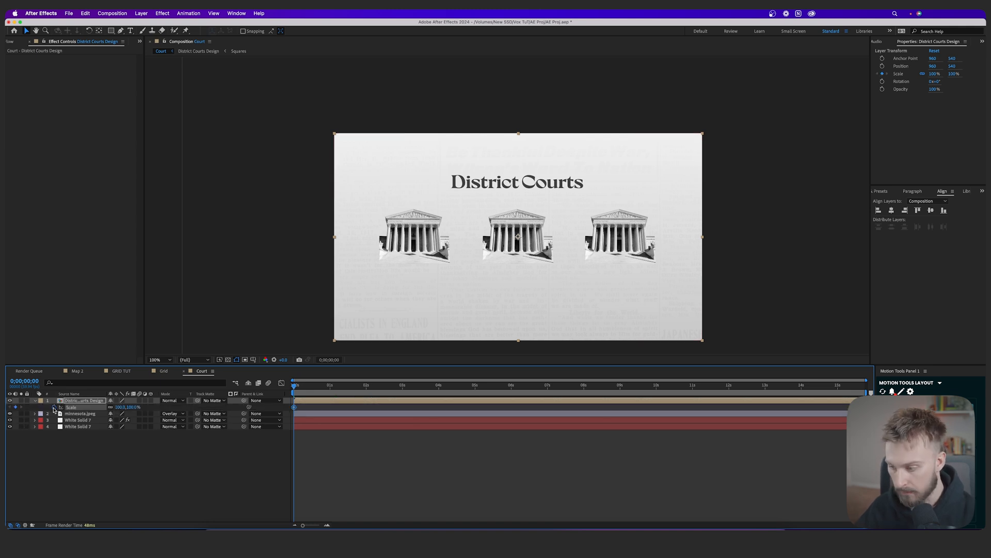
drag(294, 385, 616, 391)
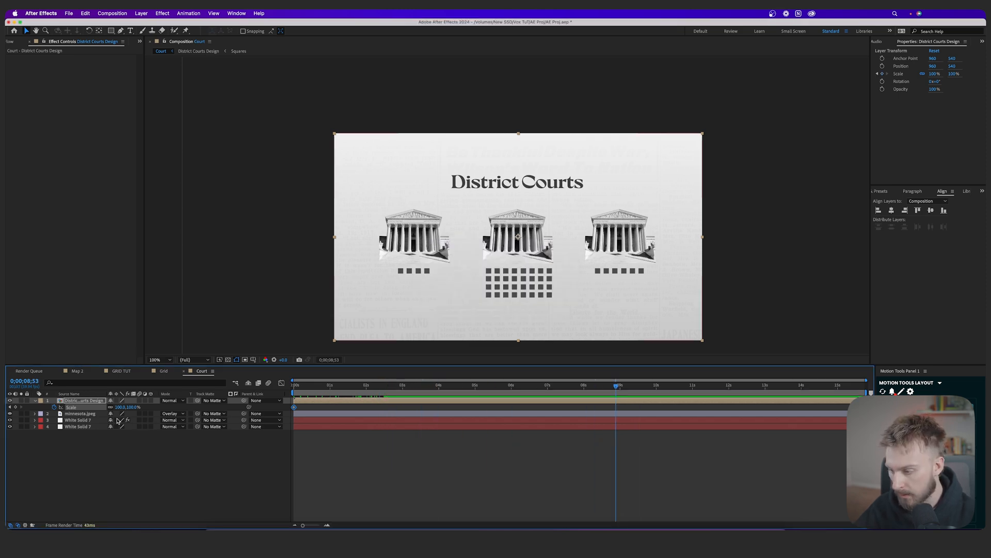
drag(117, 407, 126, 409)
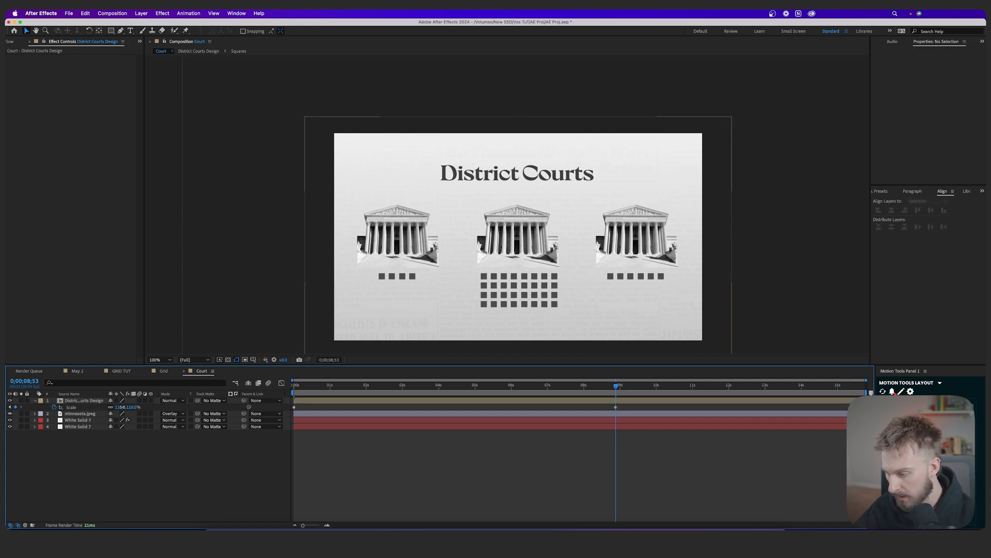
click(126, 409)
text(11)
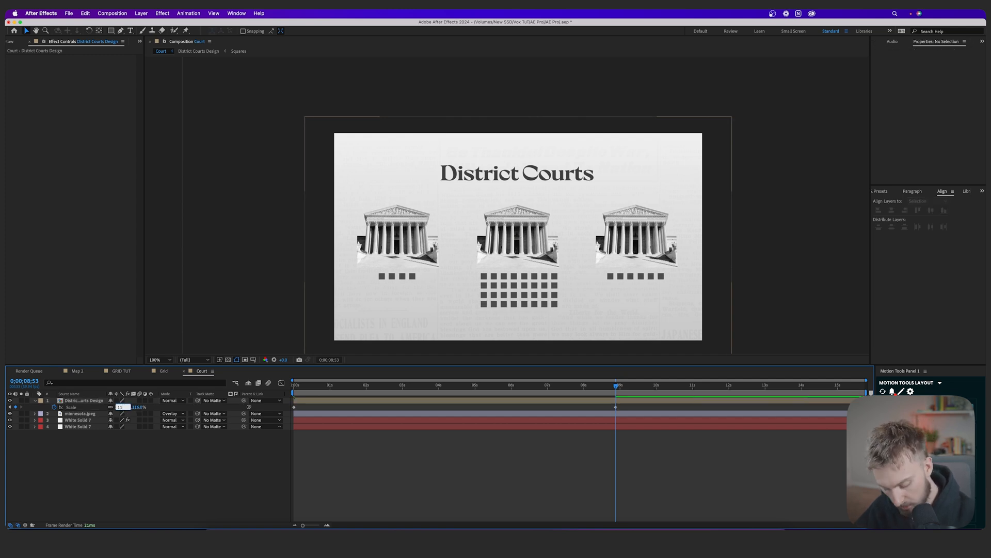
text(0)
key(Return)
Fine-tune the ending Scale keyframe, trying 105% and settling on 108%, and preview the slow zoom
click(122, 408)
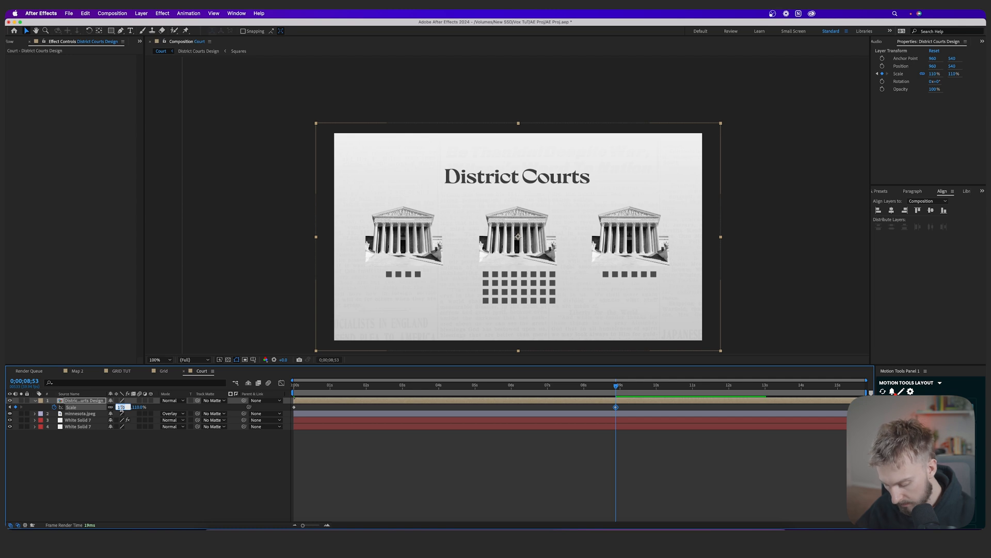
key(Return)
key(space)
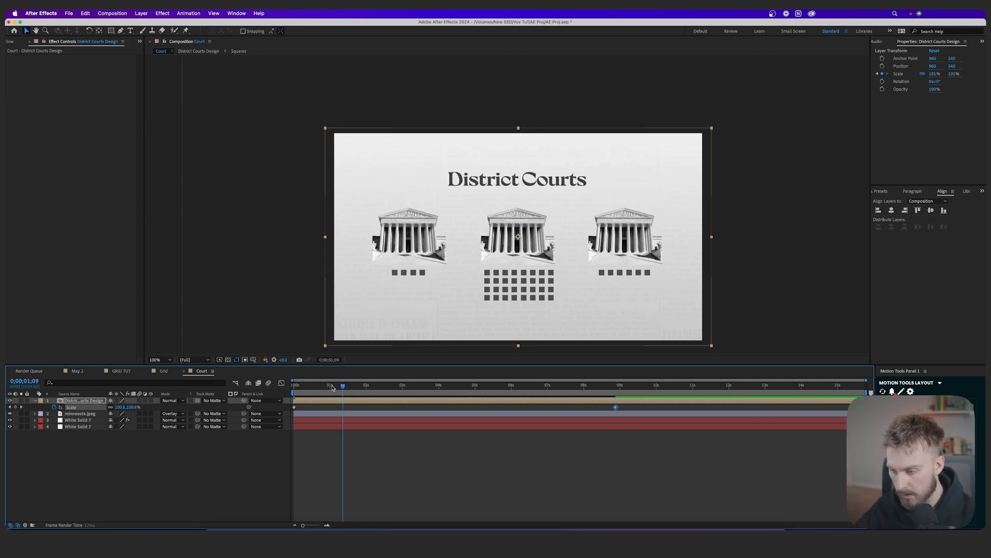
click(22, 408)
click(121, 408)
text(10)
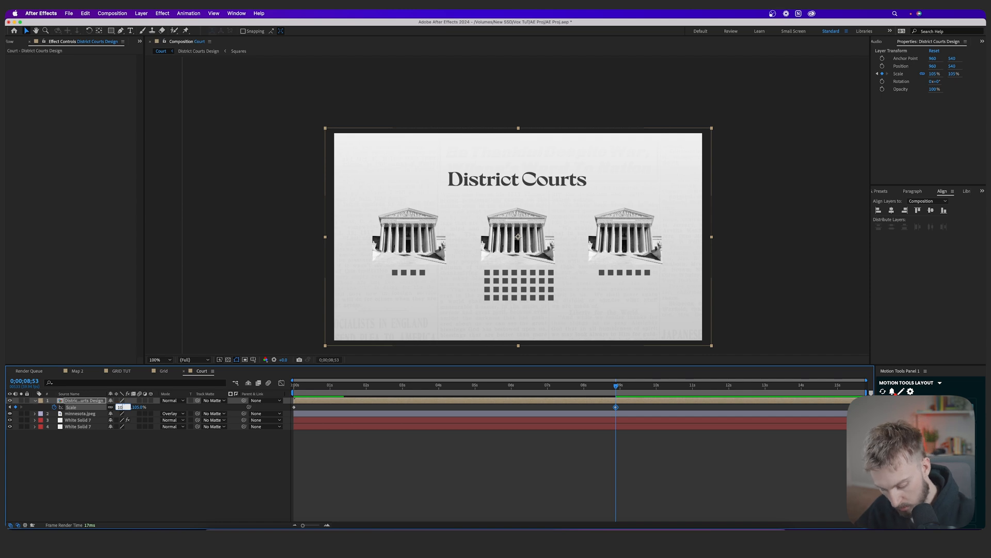
text(8)
key(Return)
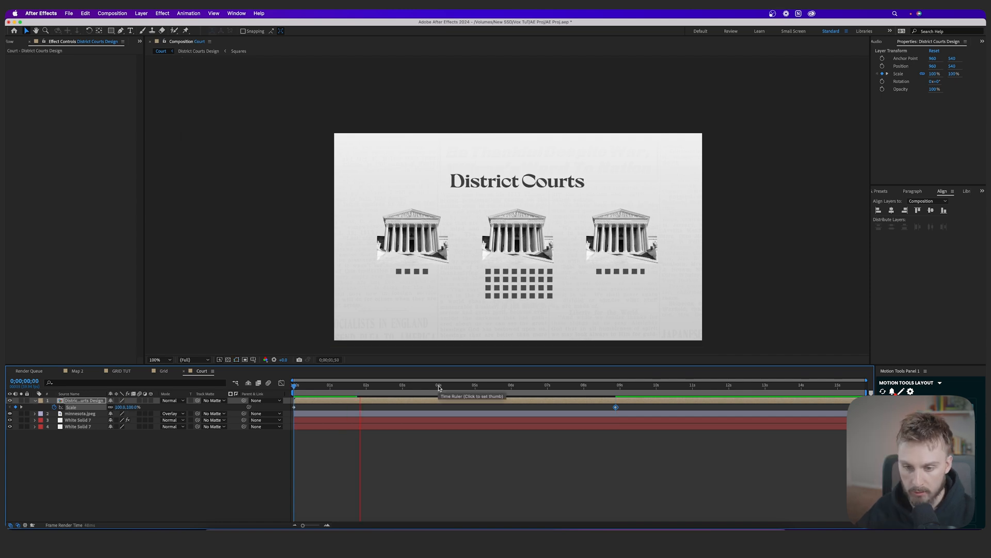
key(space)
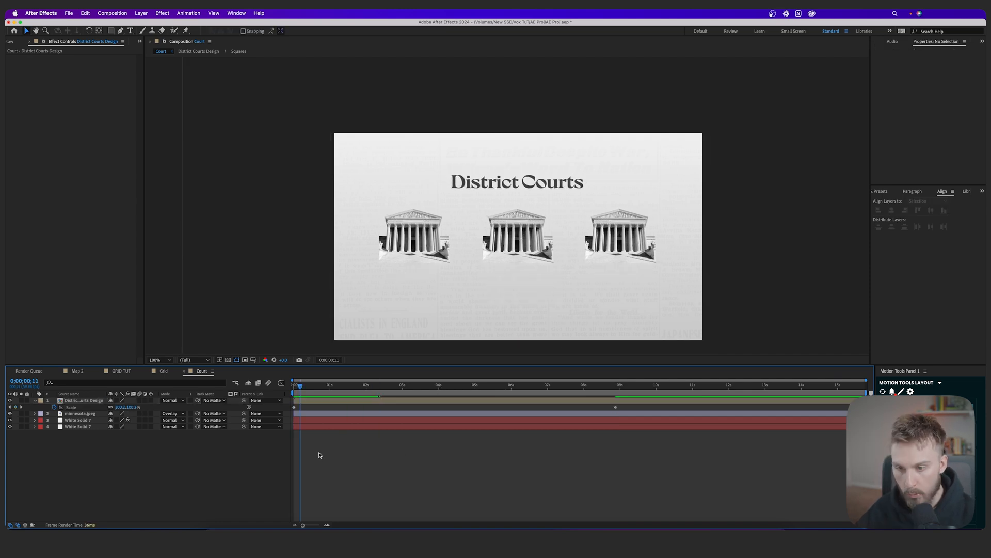
Add an adjustment layer above the District Courts Design layer and apply the Posterize Time effect to it
right_click(339, 422)
mouse_move(360, 428)
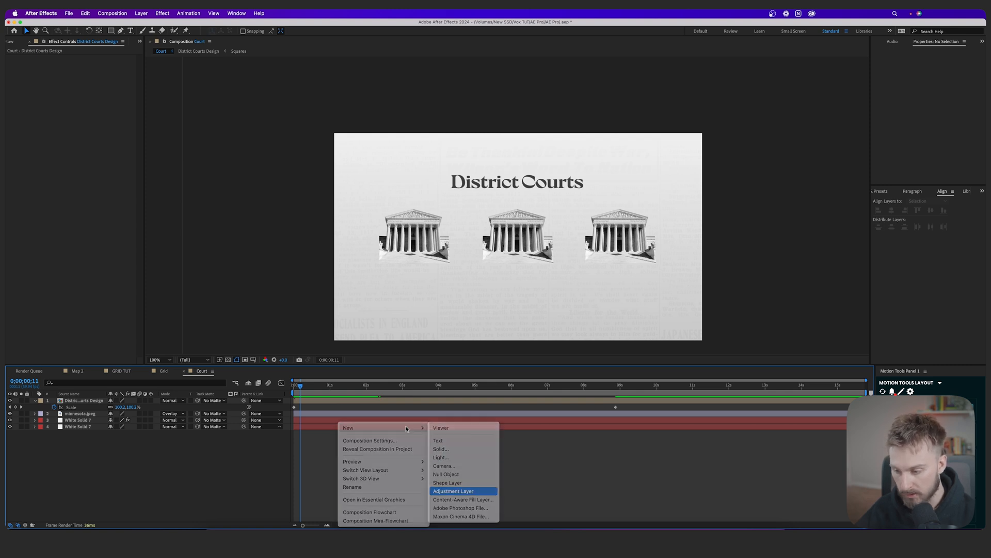
click(454, 490)
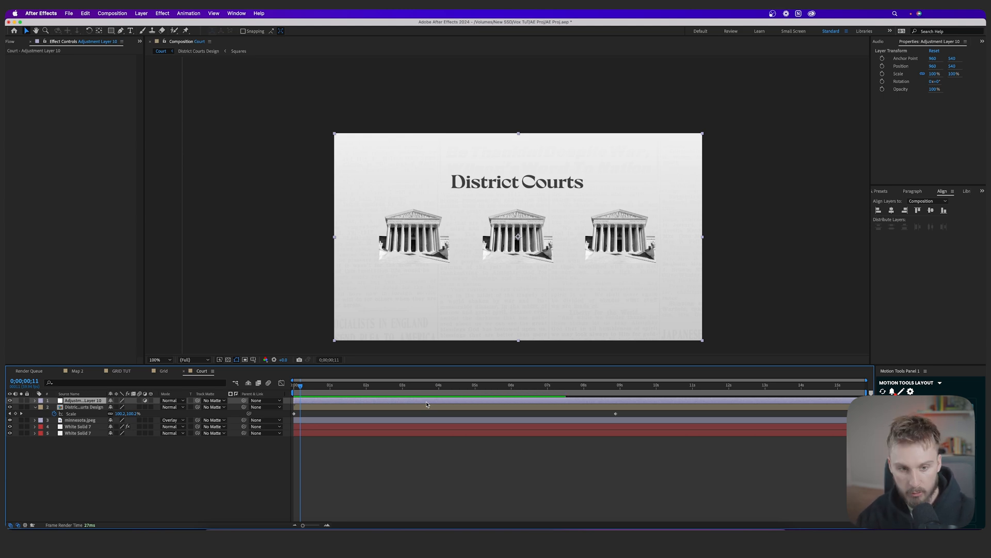
click(963, 201)
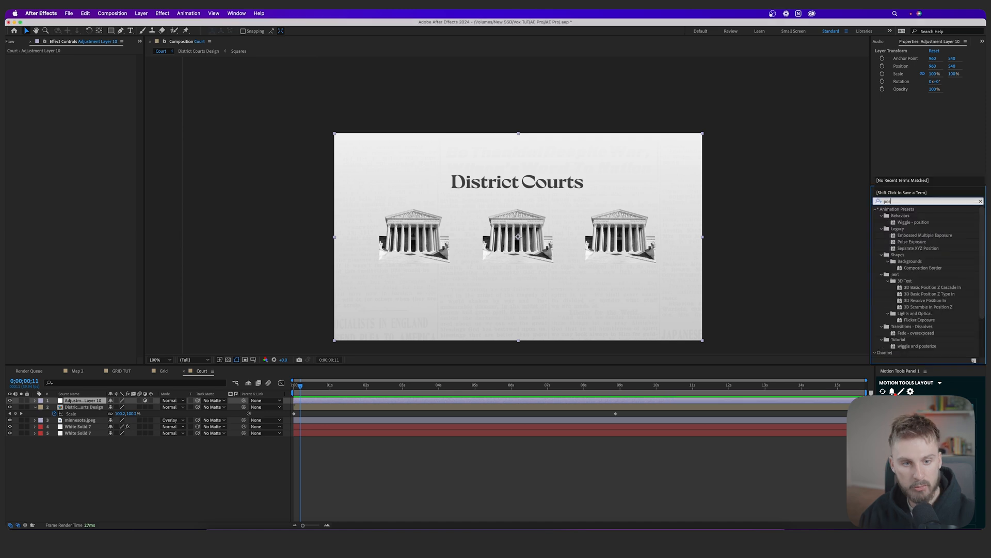
text(poster)
click(911, 249)
drag(912, 251, 336, 401)
Set the Posterize Time frame rate to 12 and preview the composition from the start
click(84, 64)
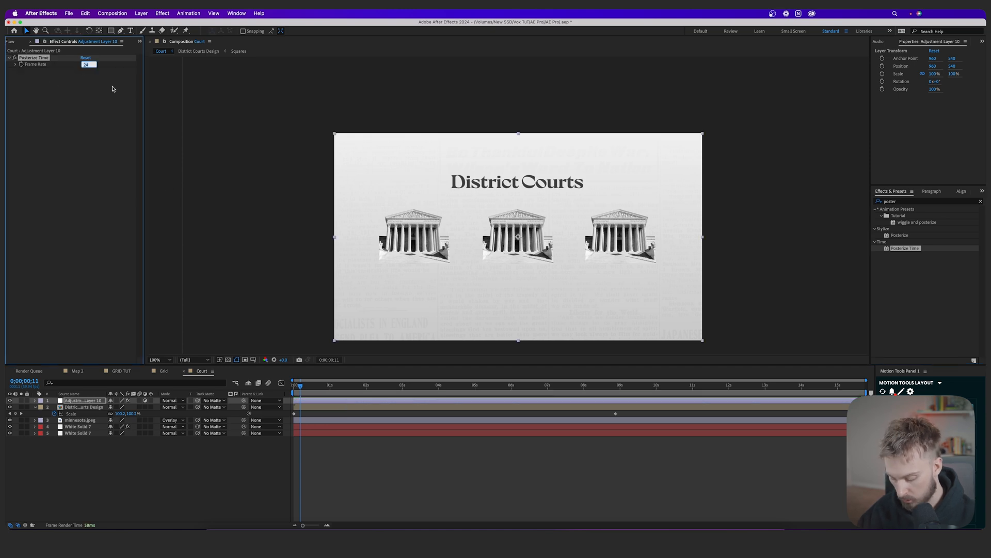
text(1)
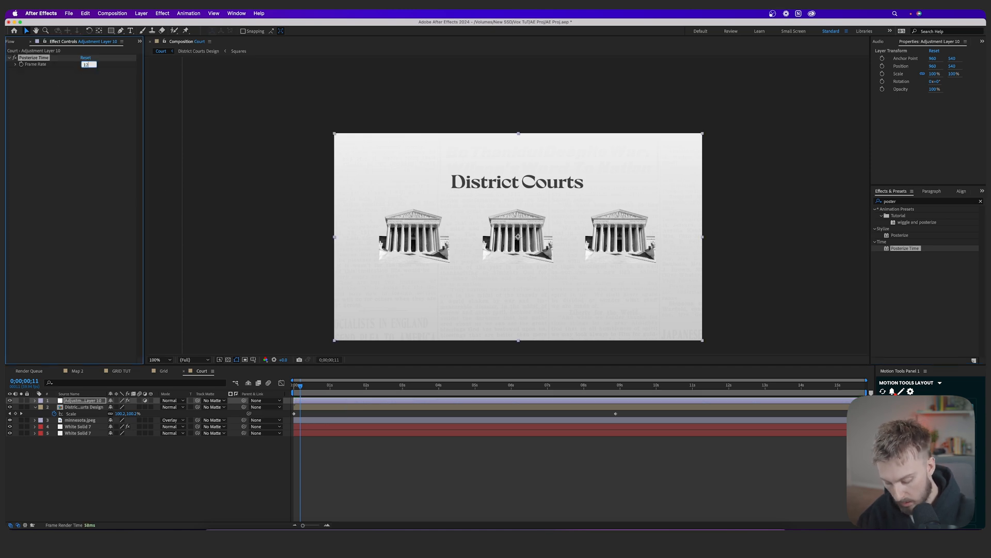
text(2)
click(312, 402)
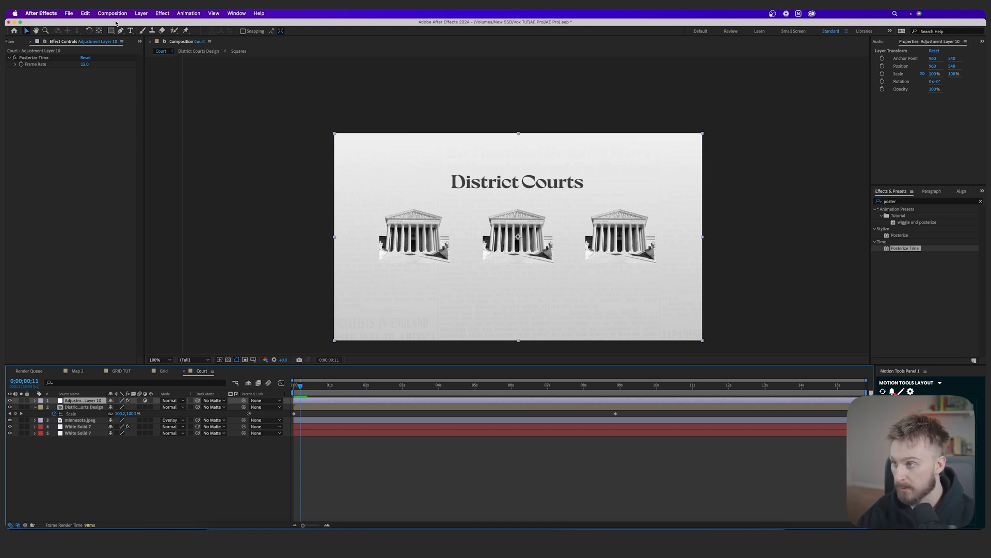
click(69, 73)
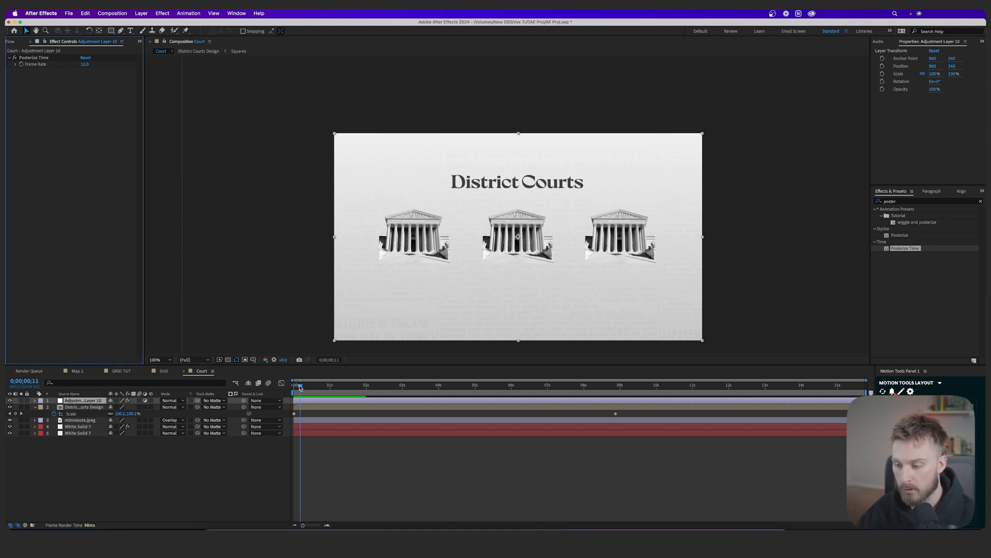
drag(300, 387, 295, 387)
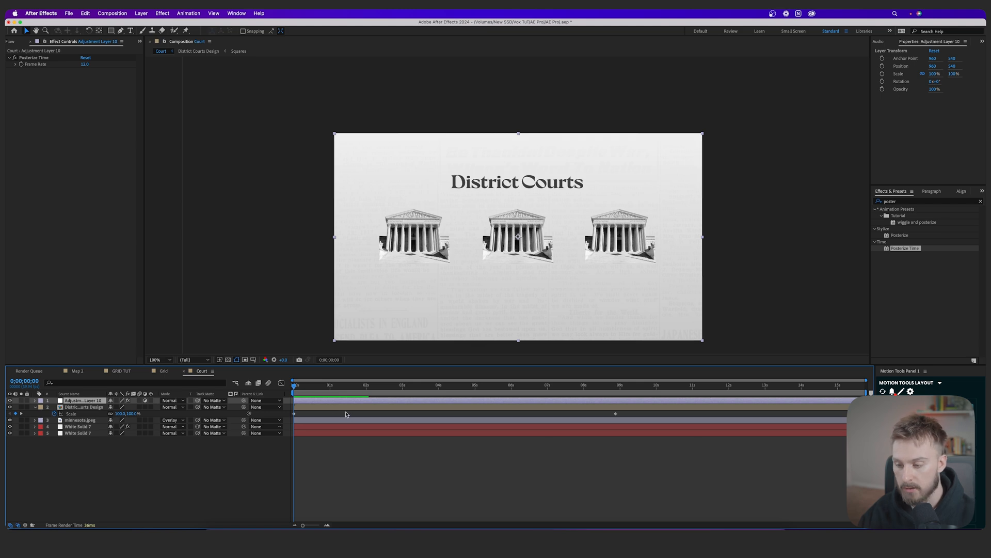
key(space)
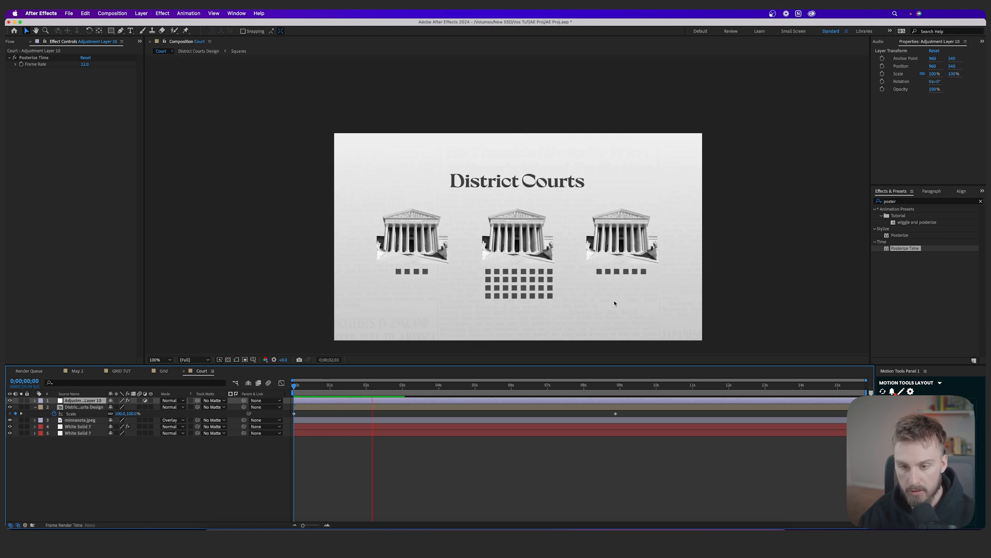
key(space)
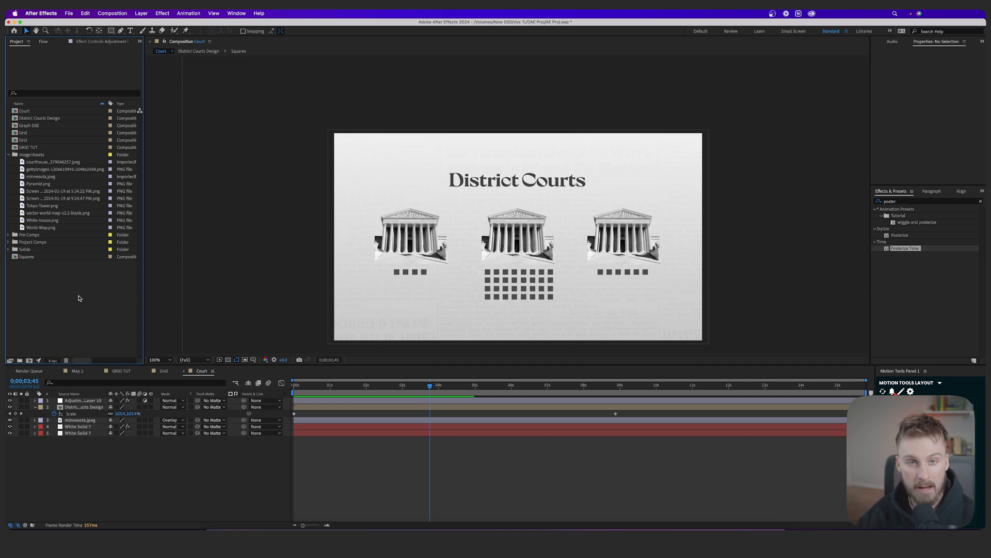
Import GrainTexture.mov, place it above all layers in the Court composition, and center it horizontally and vertically
double_click(79, 300)
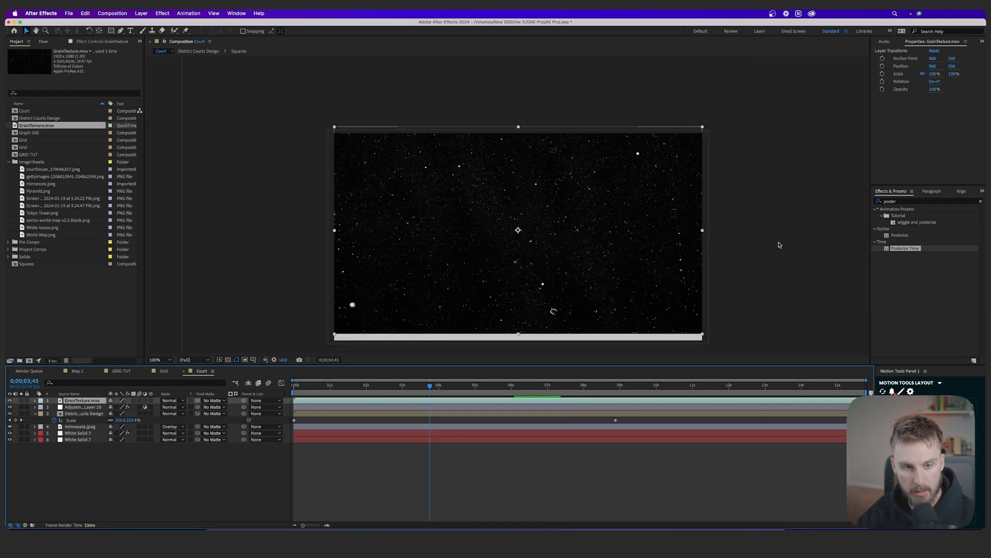
click(961, 191)
click(892, 211)
click(931, 210)
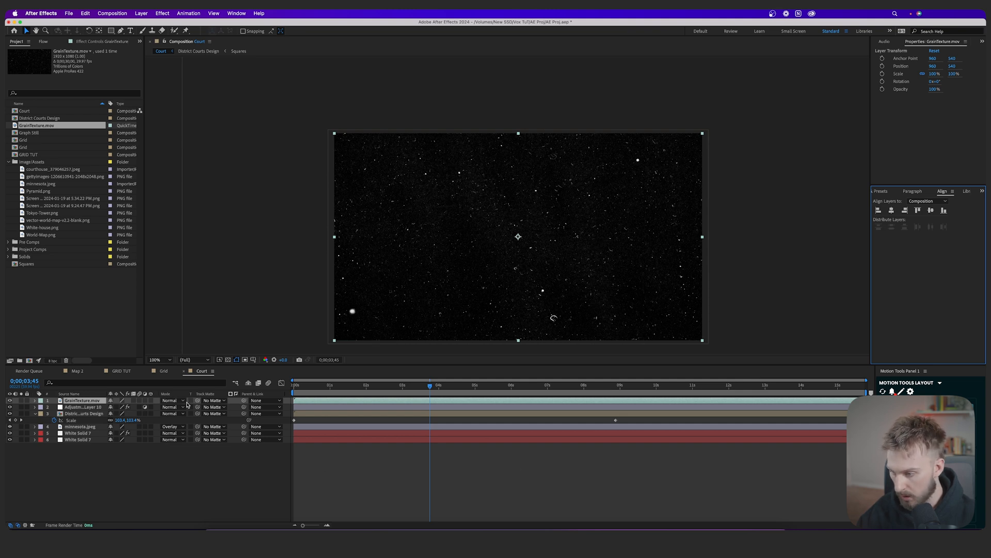
Try the Add blending mode on the grain texture layer, show its Opacity, and switch the mode to Exclusion
click(170, 401)
click(180, 264)
key(t)
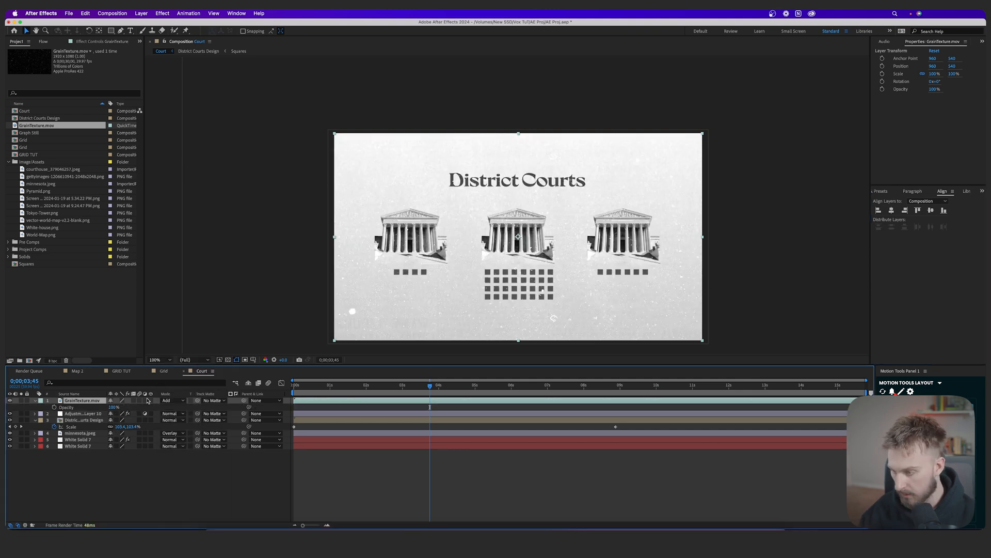
click(207, 400)
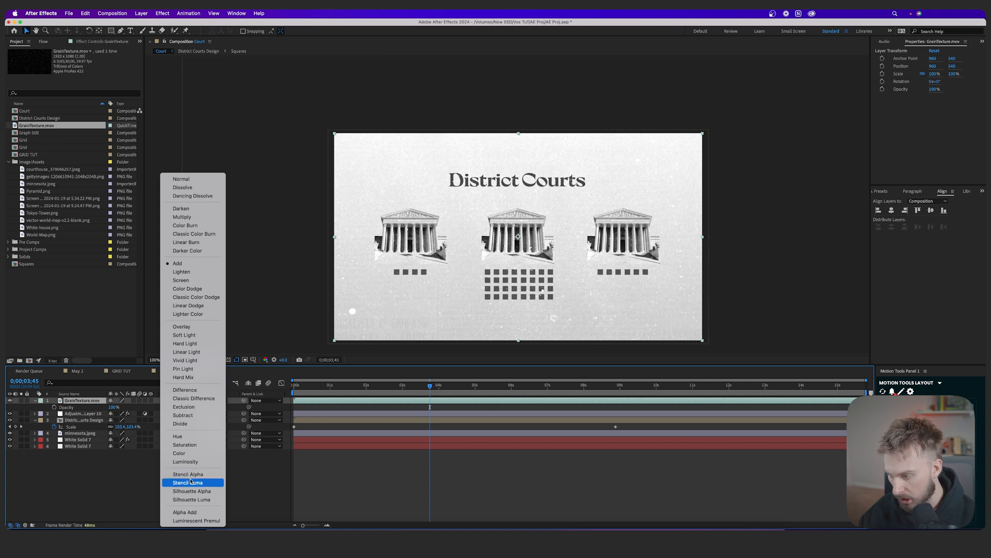
click(196, 407)
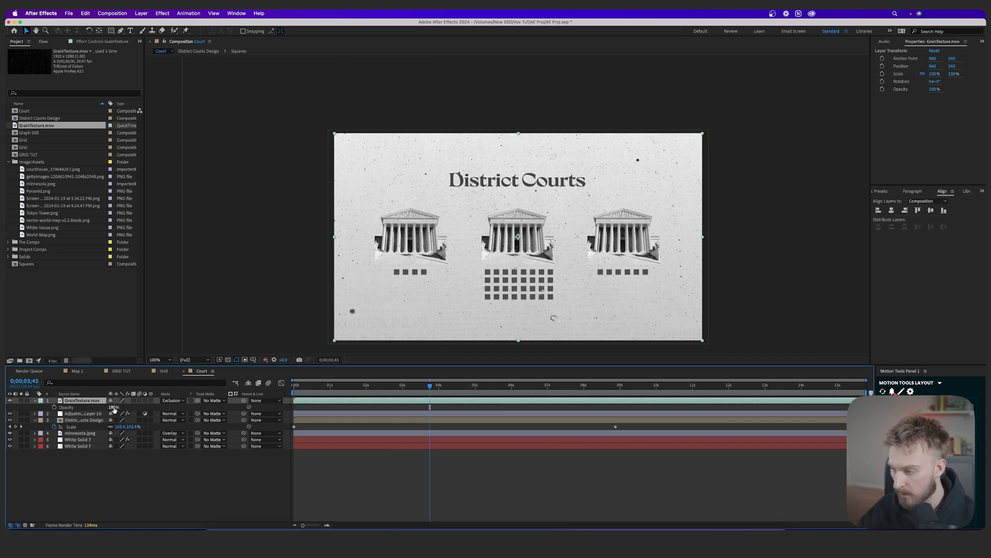
Lower the GrainTexture.mov layer's opacity to 12% in the Court composition and preview the animation
drag(113, 407, 228, 409)
key(space)
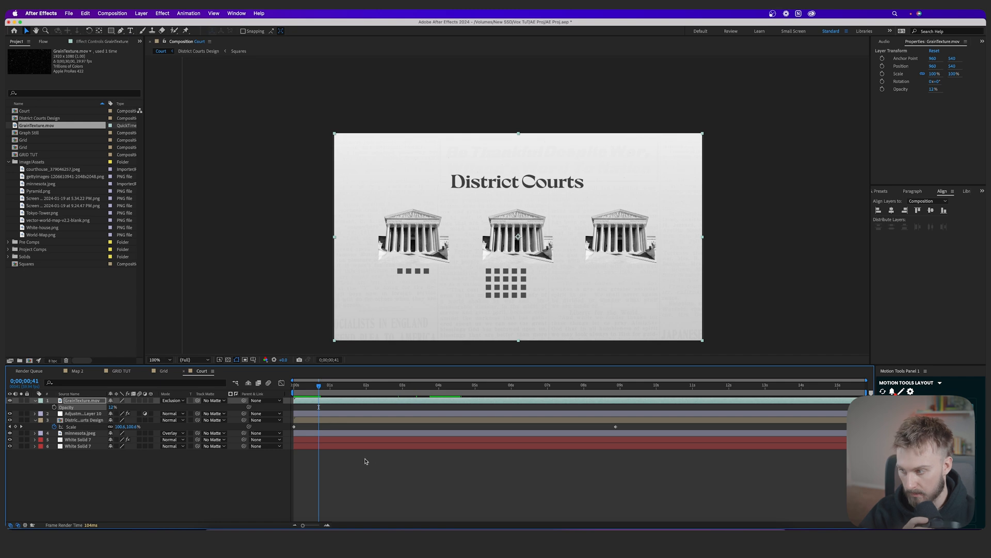
Create a new 1920 x 1080 composition in the project, keeping the offered settings
click(50, 295)
right_click(57, 293)
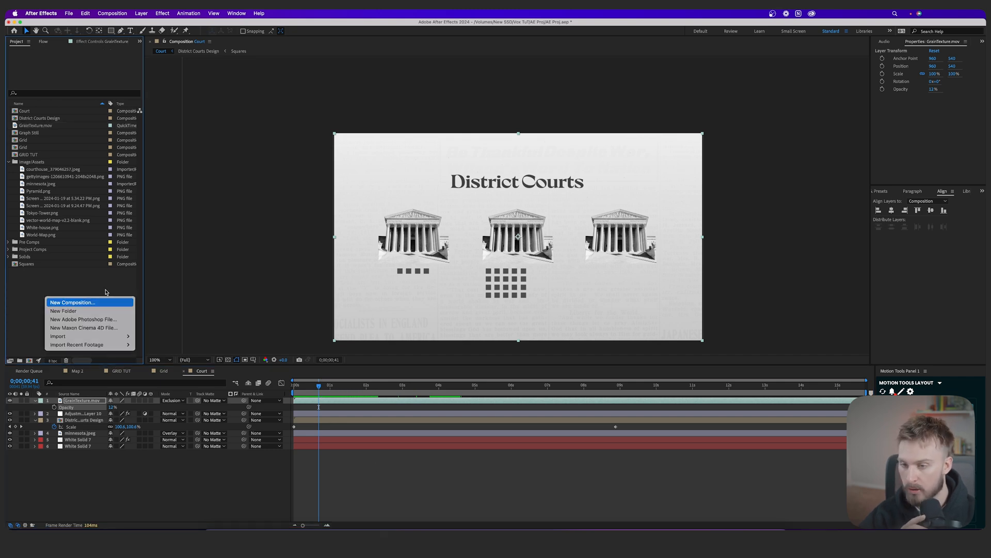
click(105, 299)
click(600, 314)
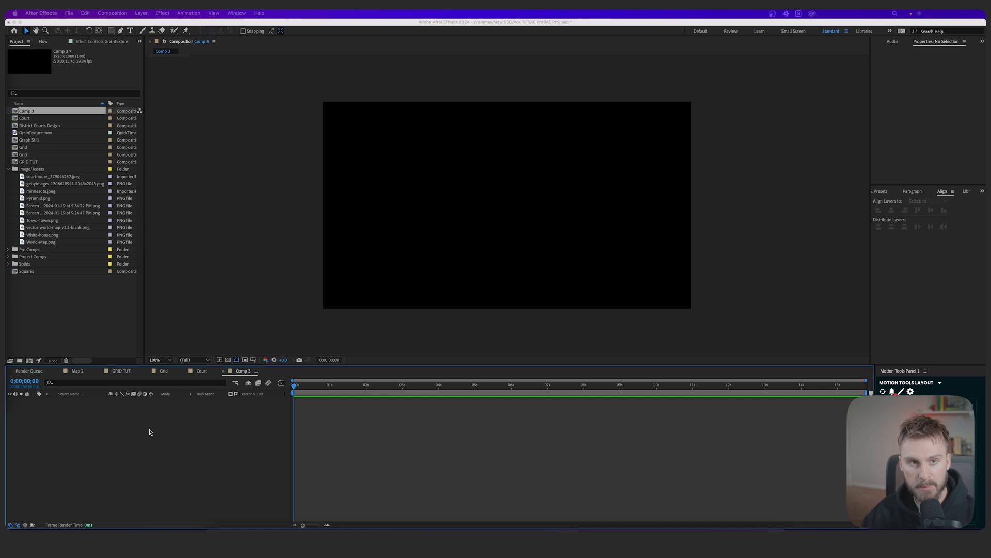
Add a full-frame white solid layer to the new composition
right_click(149, 432)
mouse_move(217, 428)
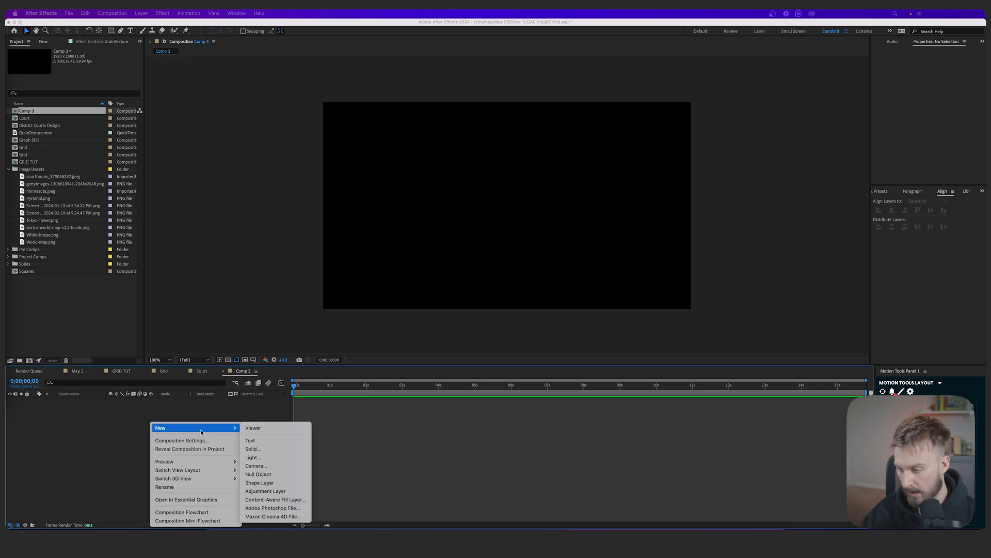
click(261, 449)
click(248, 363)
Find the Gradient Ramp effect and apply it to the white solid
click(983, 192)
click(961, 200)
click(939, 201)
text(grad)
drag(912, 261, 567, 242)
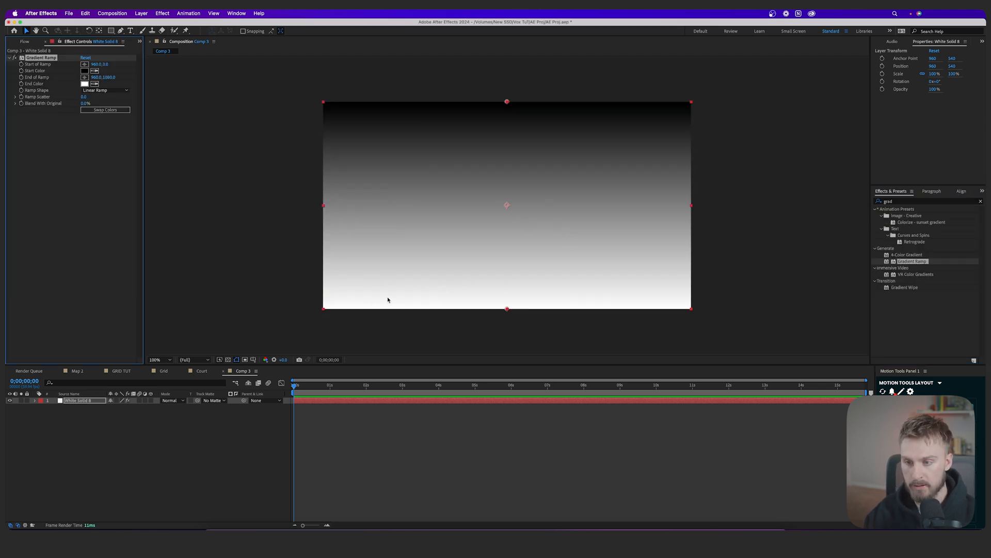
Set the Gradient Ramp's start colour to light grey EEEEEE
click(85, 71)
click(295, 300)
drag(295, 300, 293, 307)
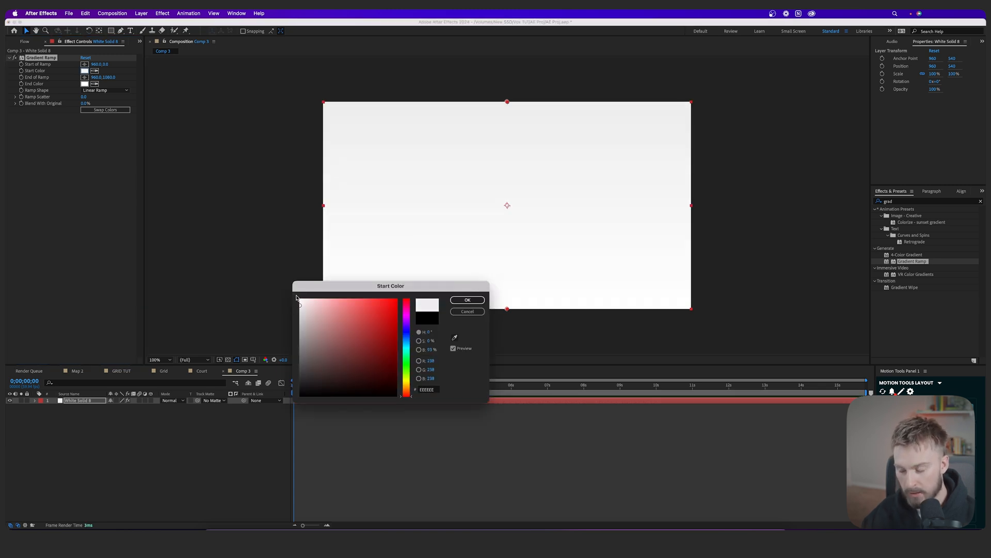
click(467, 300)
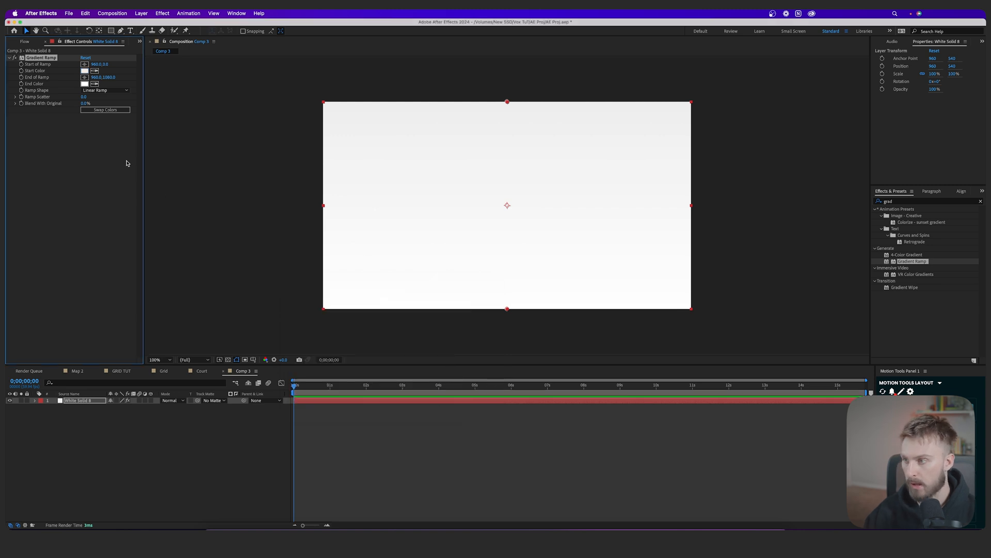
Set the Gradient Ramp's end colour to mid grey B9B9B9 and its start colour to near white
click(85, 84)
mouse_move(330, 375)
mouse_down()
mouse_move(287, 364)
mouse_move(281, 324)
mouse_up()
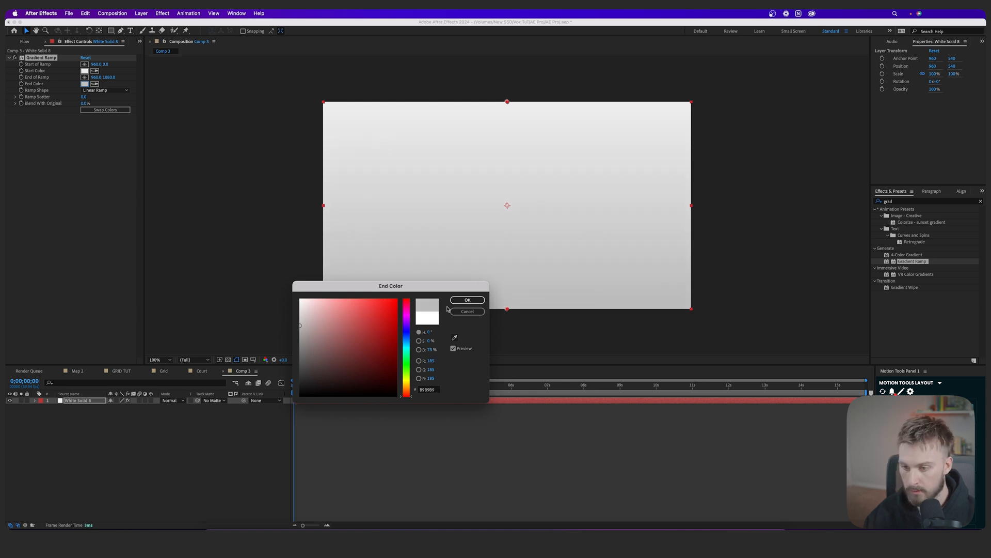
click(467, 299)
click(85, 71)
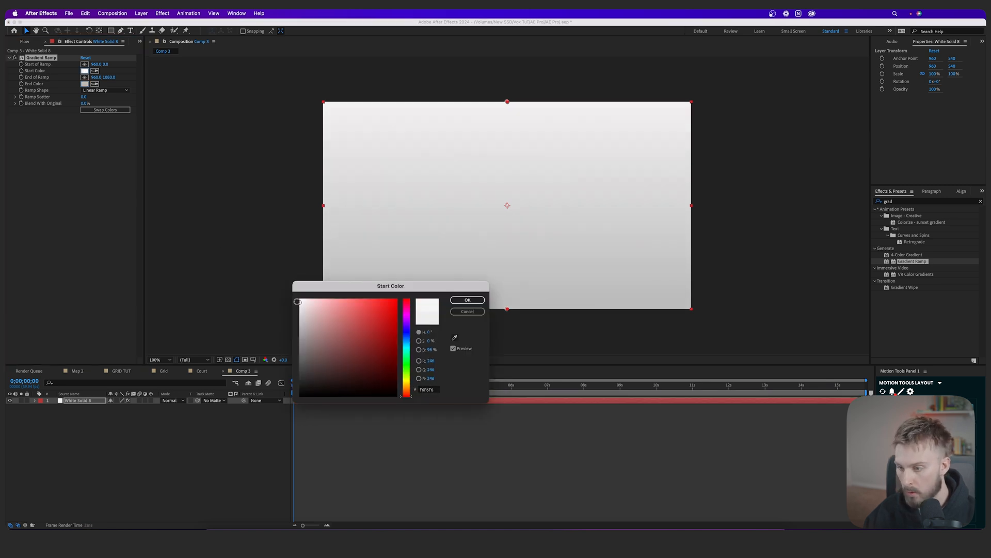
click(467, 299)
click(438, 334)
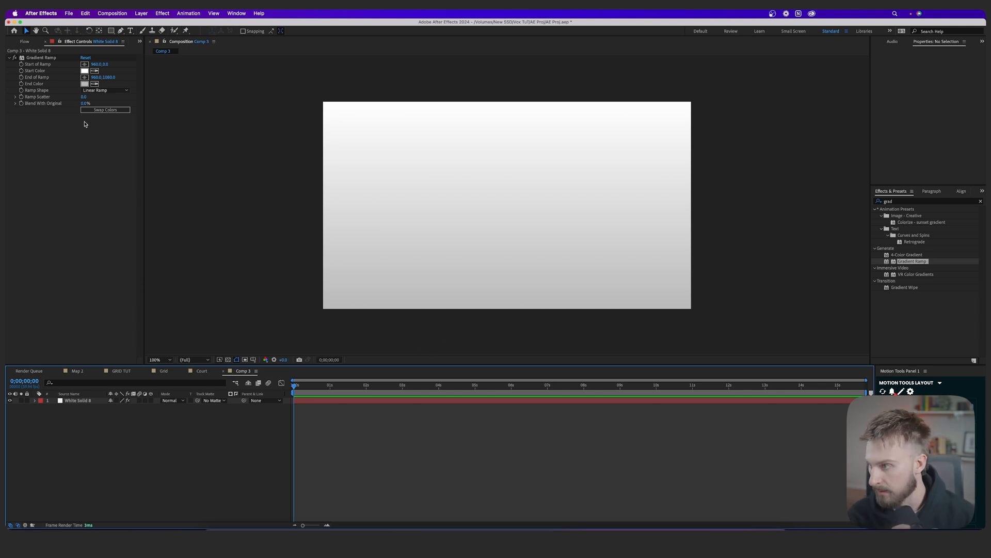
Add the gettyimages airplane PNG from the Image/Assets folder to the composition, roughly centred above the gradient background
click(24, 41)
click(18, 42)
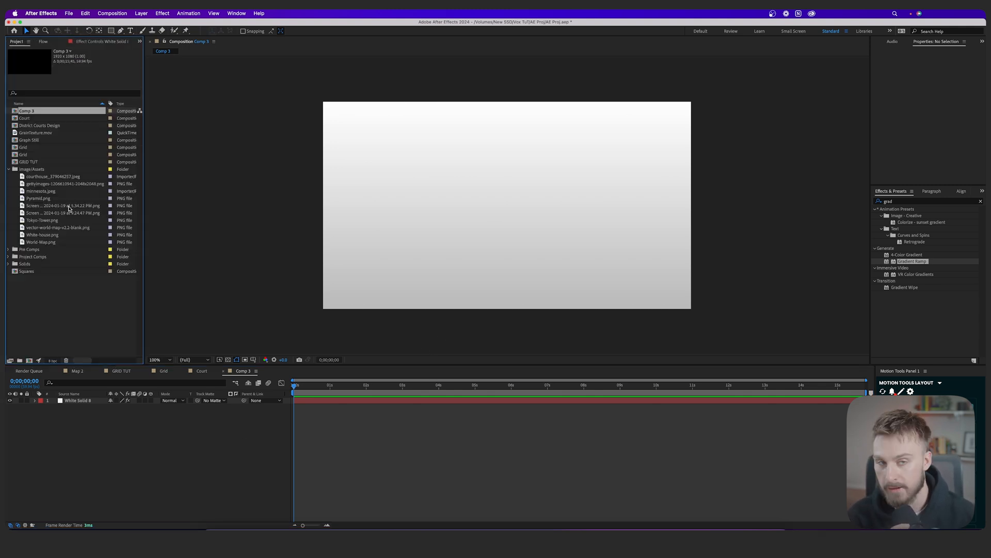
click(47, 212)
click(47, 206)
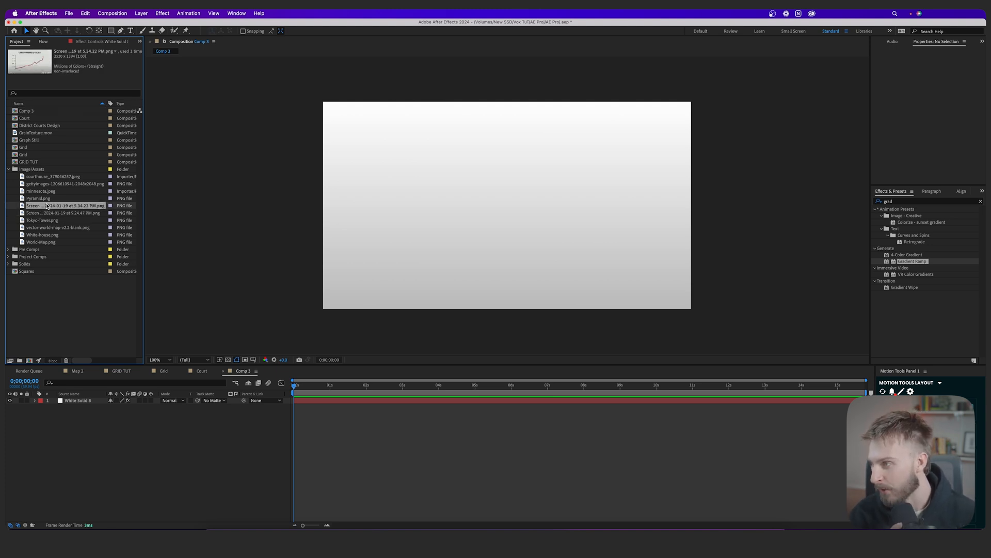
click(46, 191)
drag(44, 185, 498, 216)
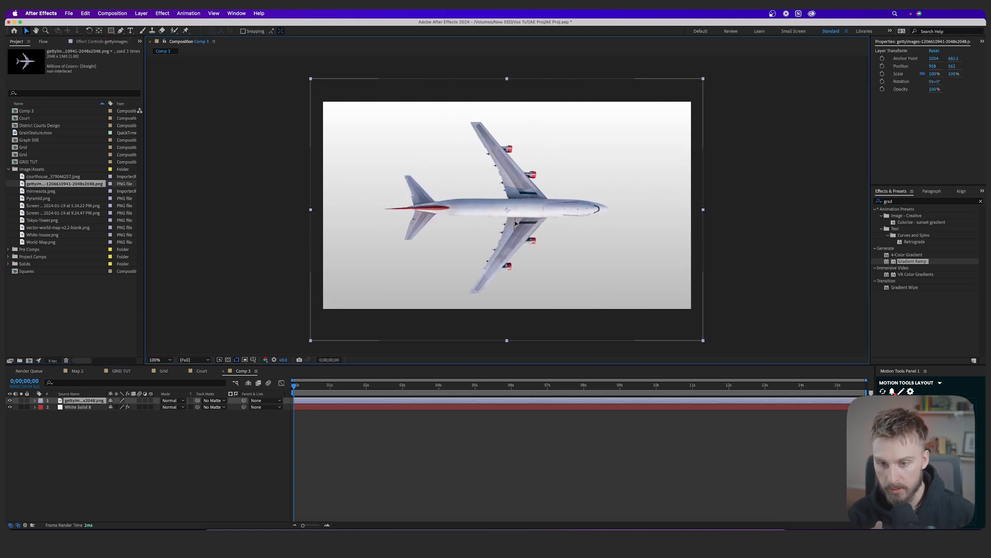
Pre-compose the airplane layer as Plane, leaving all attributes in Comp 3
right_click(331, 401)
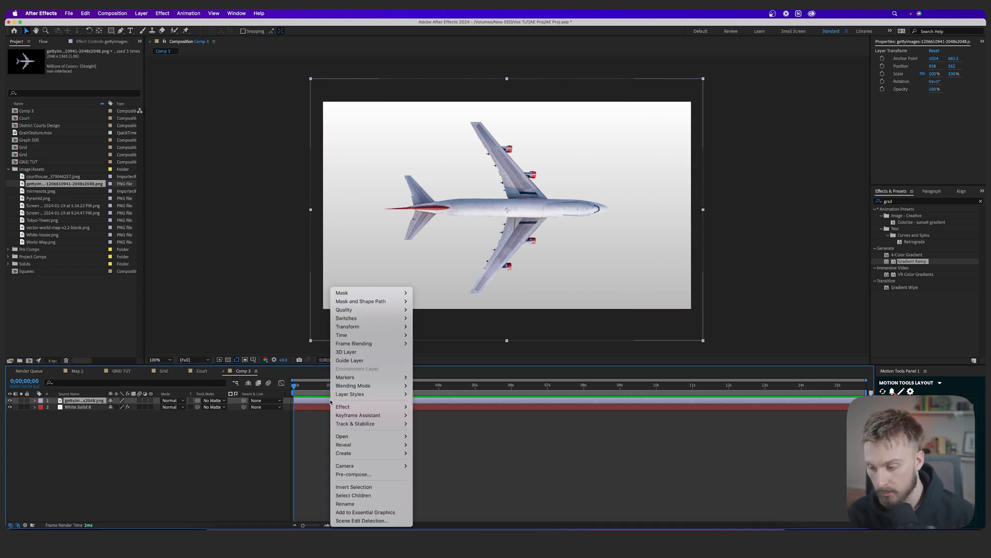
click(354, 474)
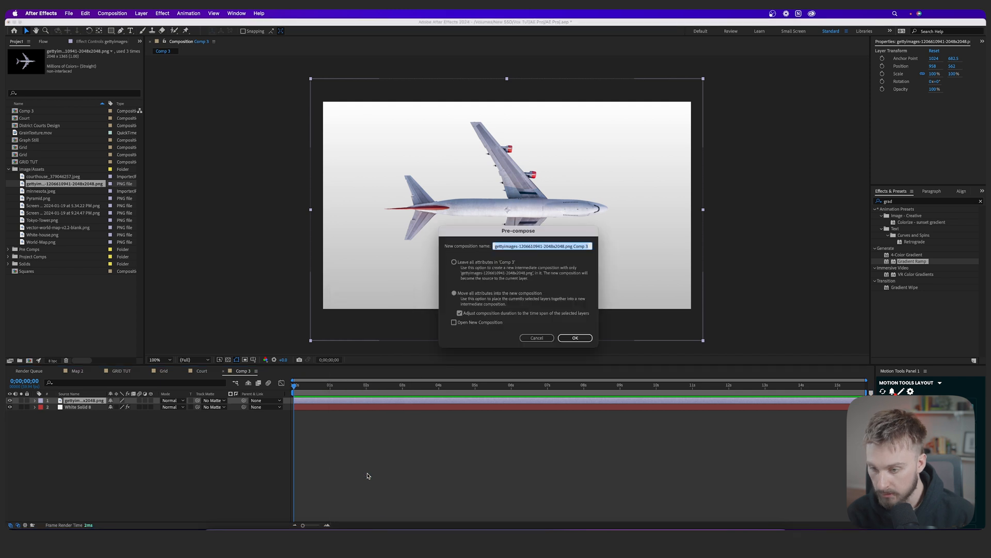
click(454, 262)
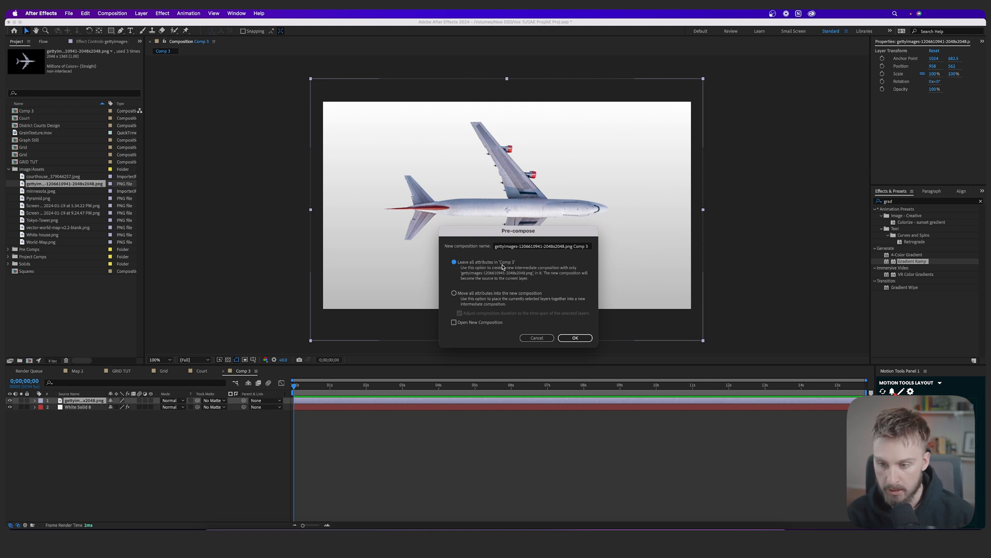
click(517, 248)
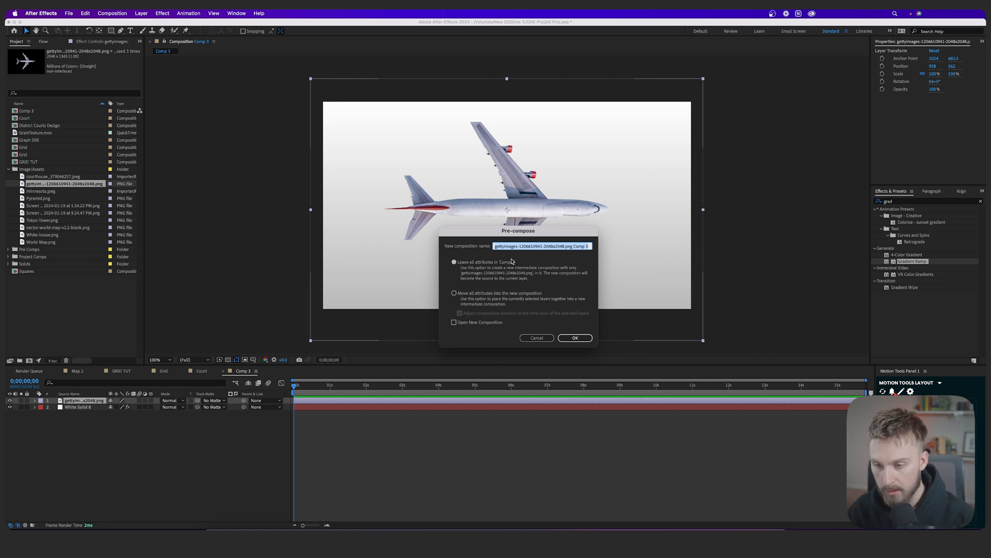
text(Plane)
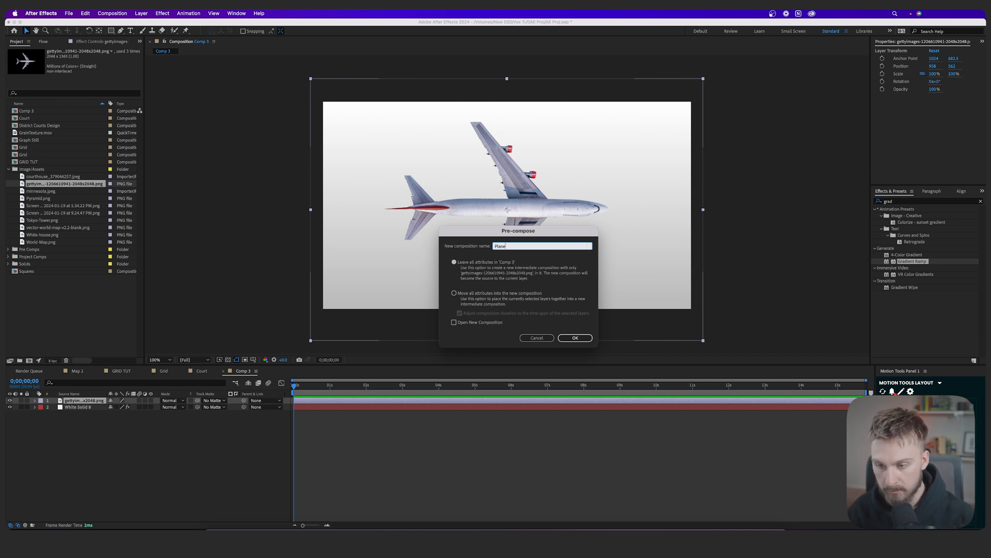
click(579, 339)
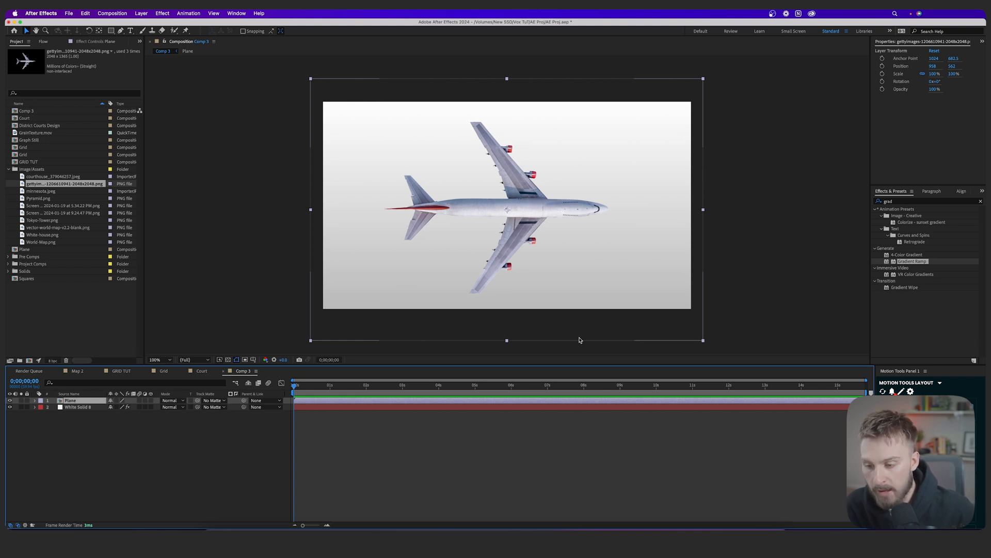
Compare the Plane pre-composition with Comp 3, ending inside Plane with its airplane image layer selected
double_click(332, 402)
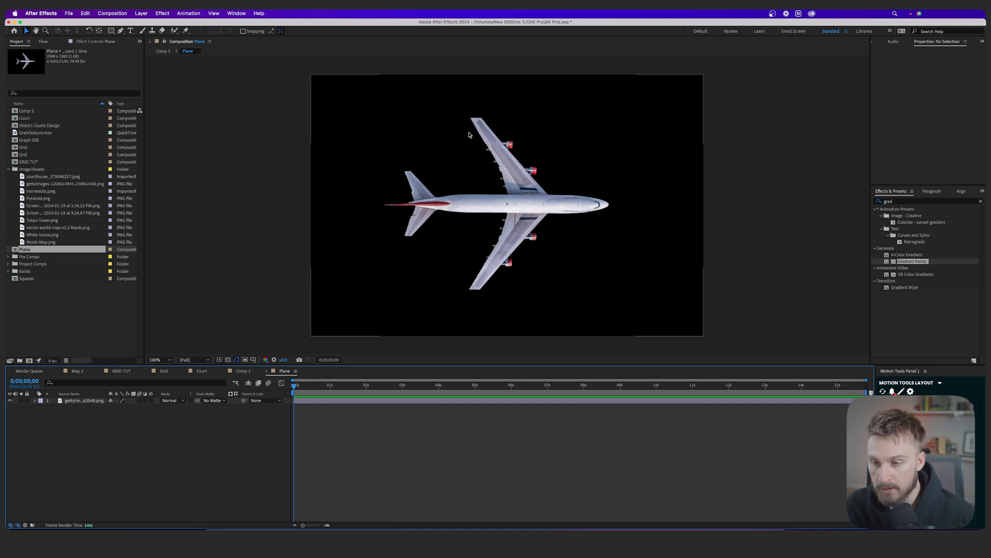
click(342, 401)
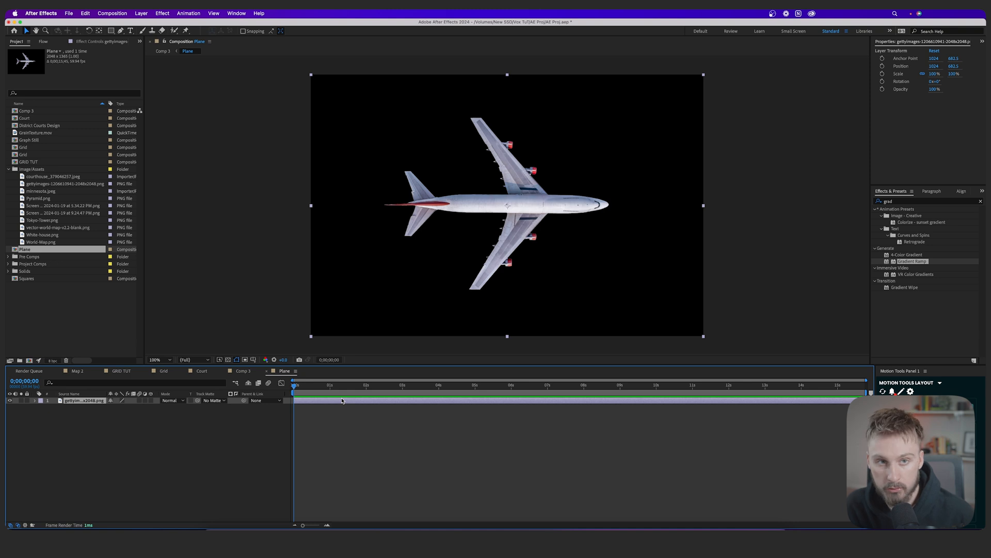
click(242, 371)
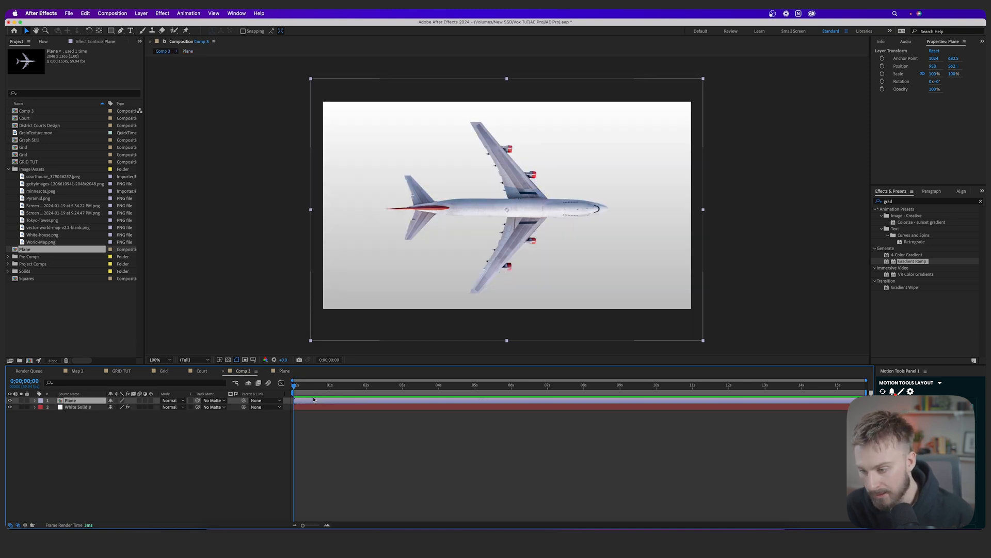
double_click(465, 238)
click(241, 371)
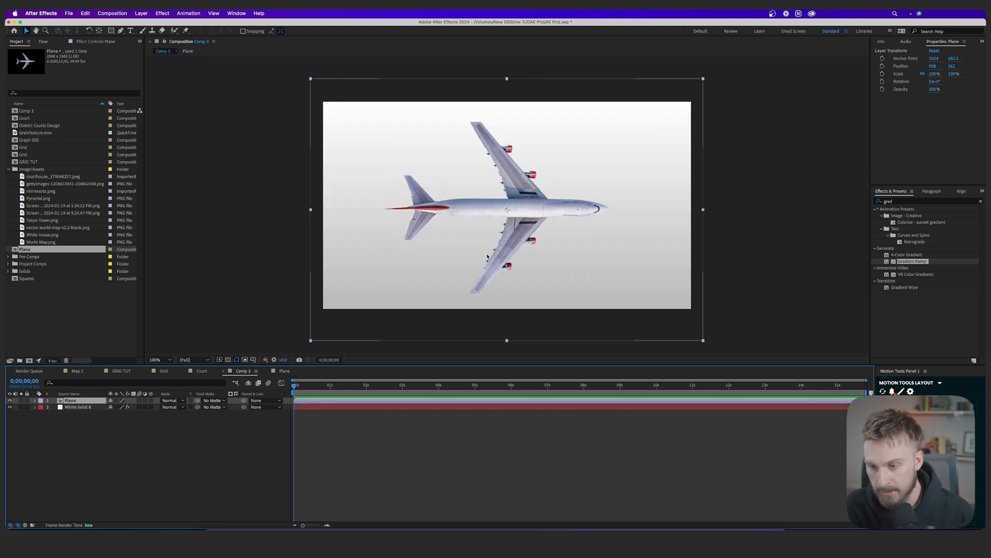
double_click(318, 401)
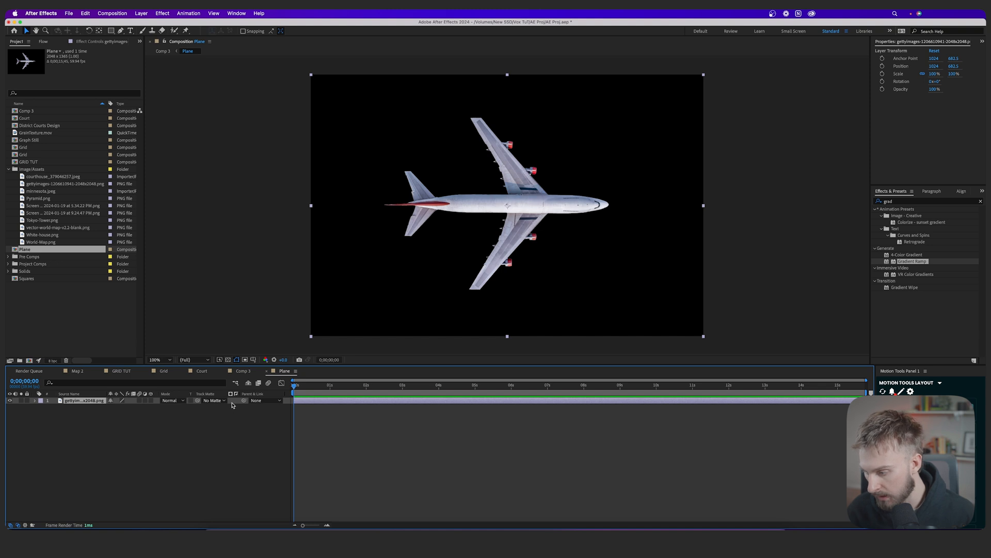
Scale the airplane image inside the Plane composition up to 145%
key(s)
drag(120, 407, 133, 402)
click(451, 281)
click(493, 253)
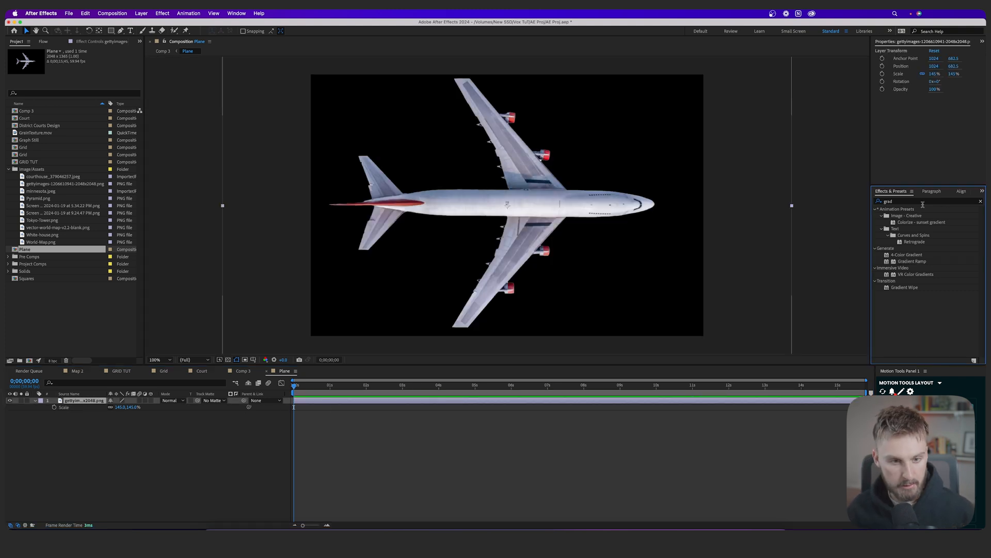
Apply the Sharpen effect to the airplane image and set its Sharpen Amount to 34
click(924, 204)
text(shar)
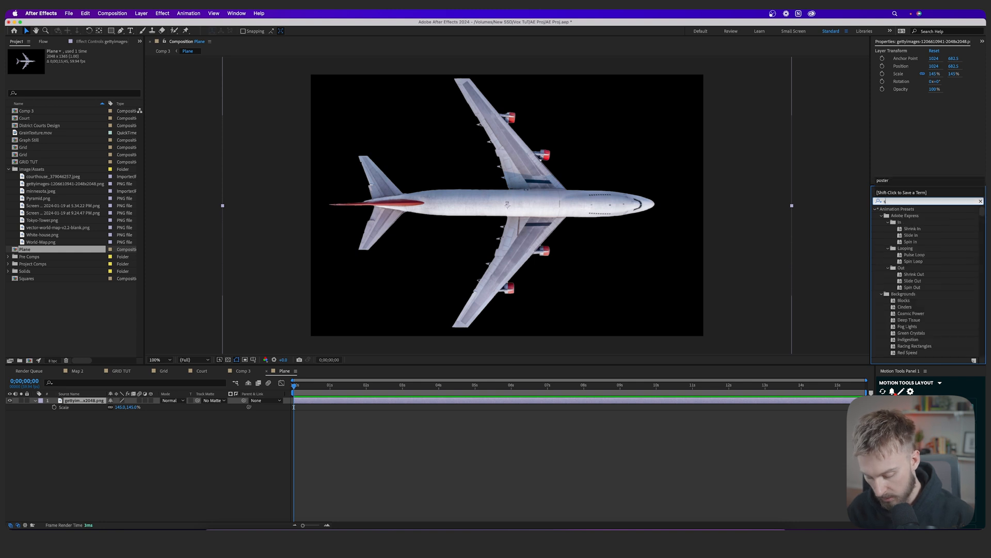
key(BackSpace)
key(BackSpace)
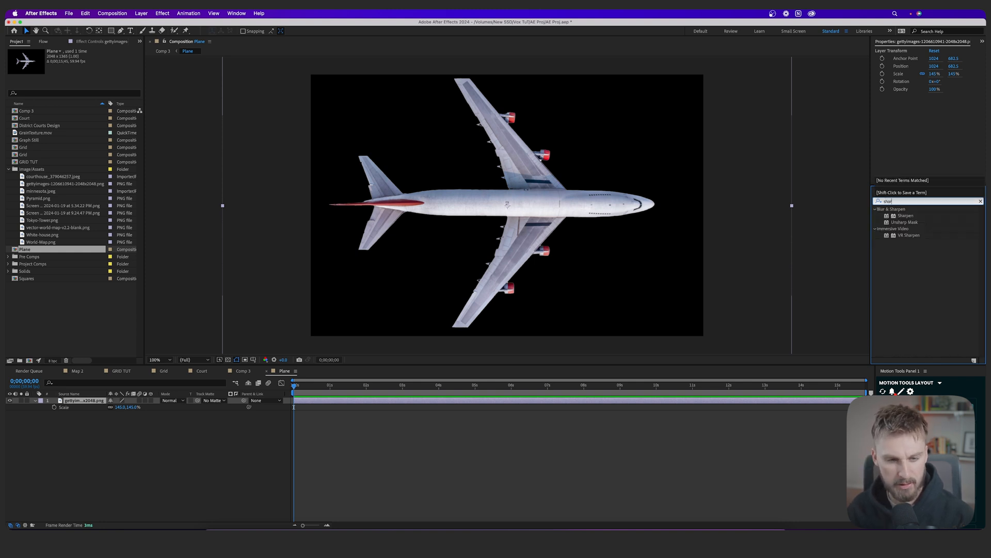
text(ar)
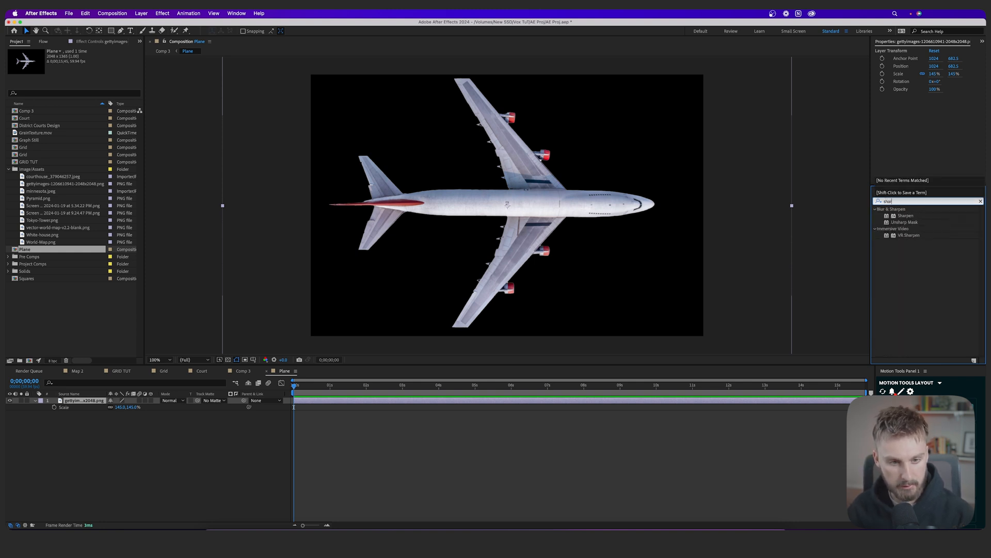
text(p)
drag(906, 215, 519, 209)
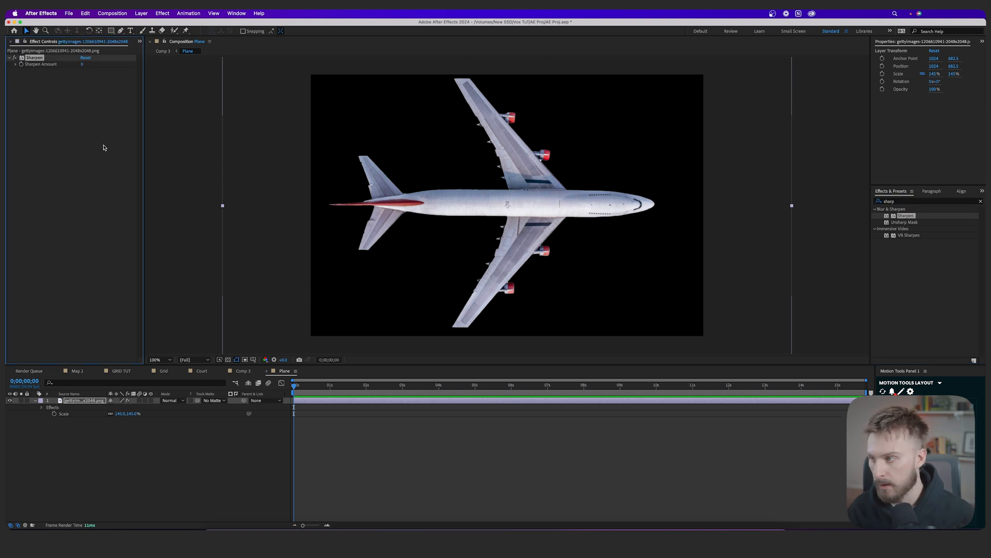
drag(103, 66, 105, 71)
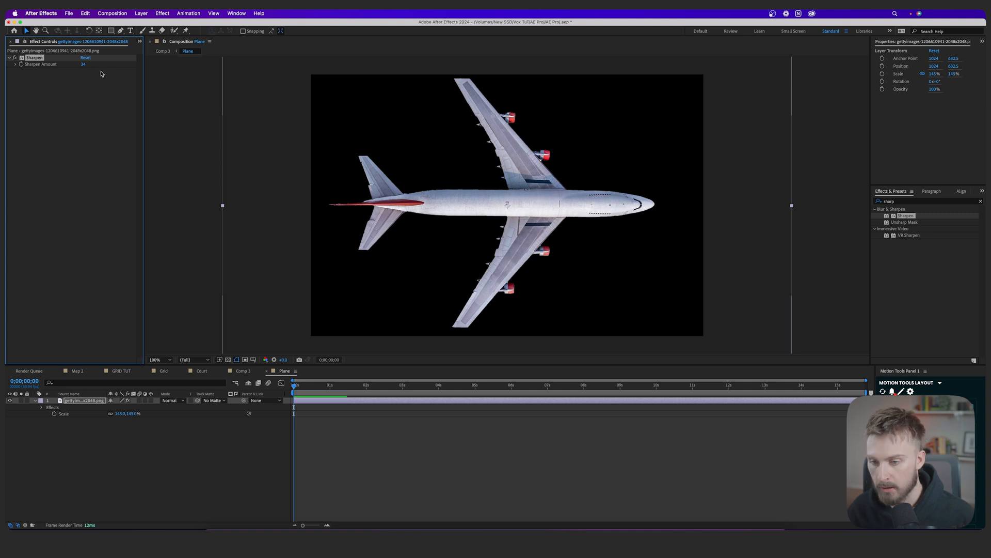
Apply Hue/Saturation to the airplane image and set Master Saturation to -100 to make it black and white
click(913, 200)
text(hue)
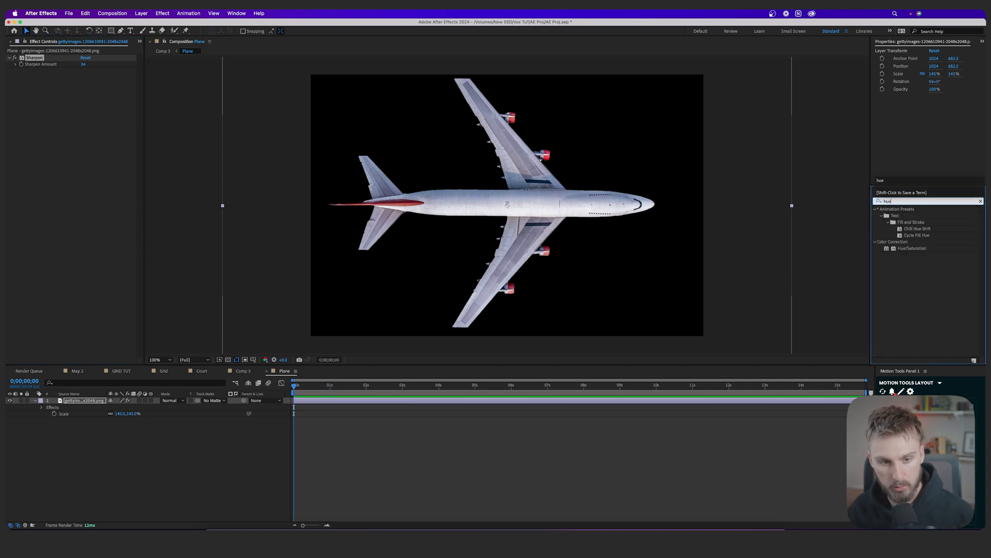
click(913, 248)
drag(912, 248, 560, 205)
drag(78, 140, 25, 140)
Apply Curves to the airplane image and shape a gentle S-curve that darkens the shadows and brightens the highlights
click(907, 202)
text(vur)
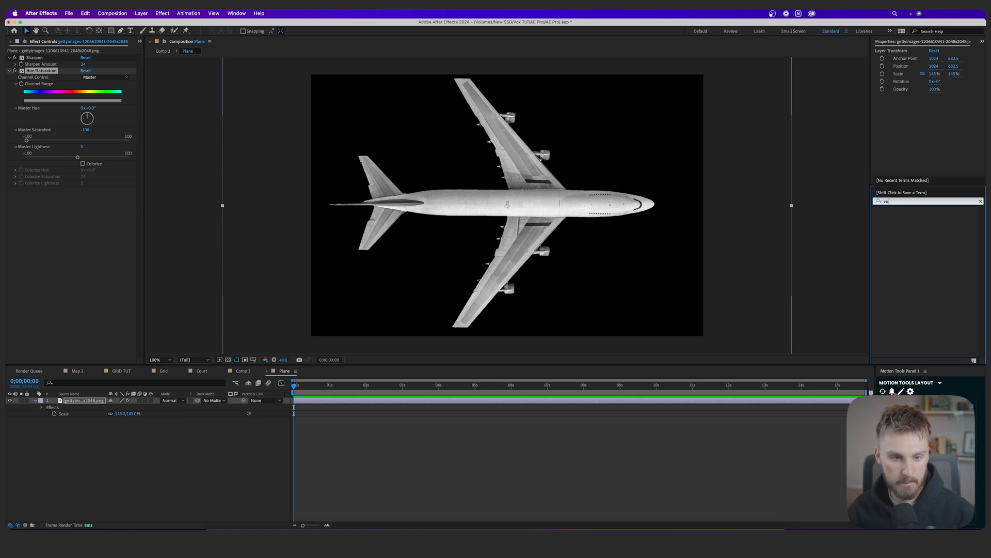
key(BackSpace)
key(BackSpace)
text(curve)
drag(905, 235, 47, 221)
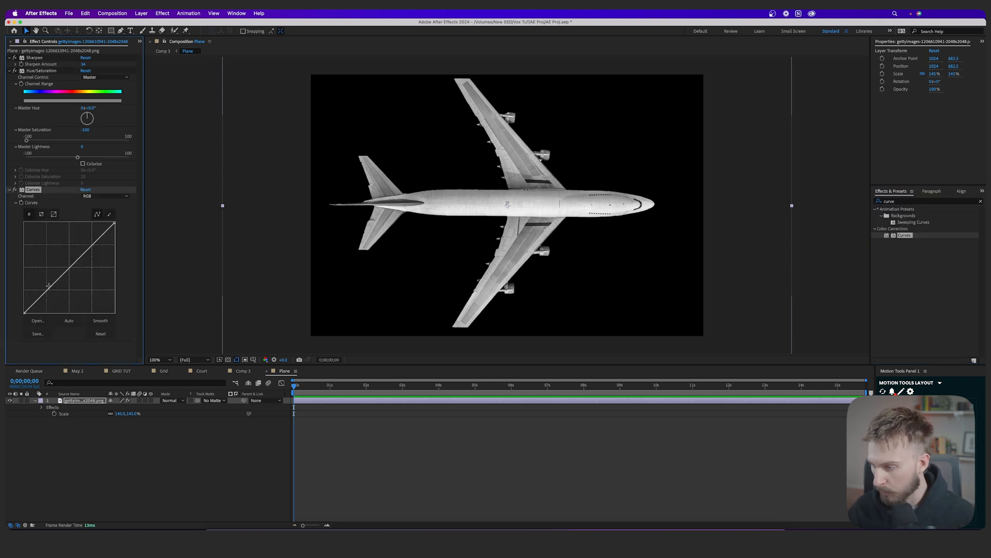
drag(48, 286, 45, 297)
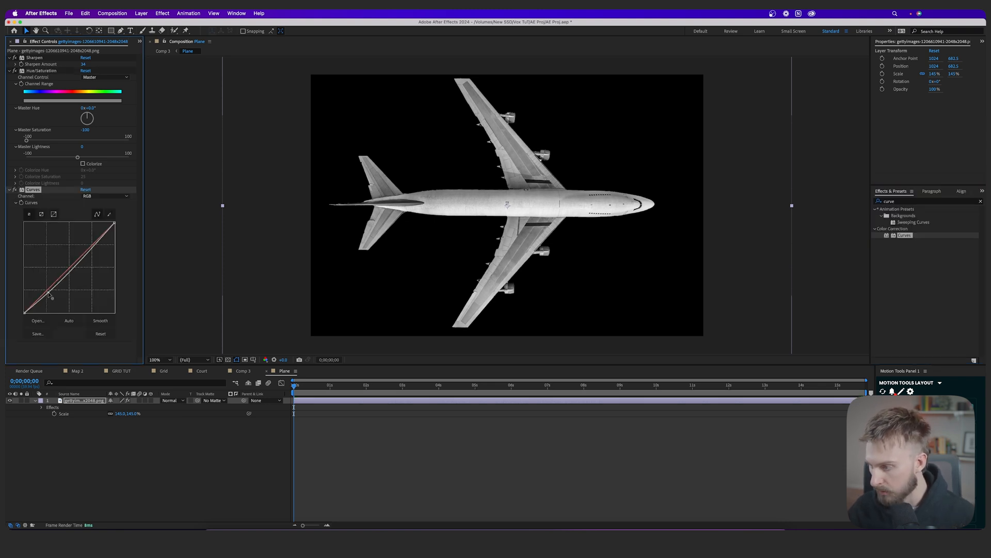
drag(93, 248, 95, 238)
scroll(499, 202, up, 2)
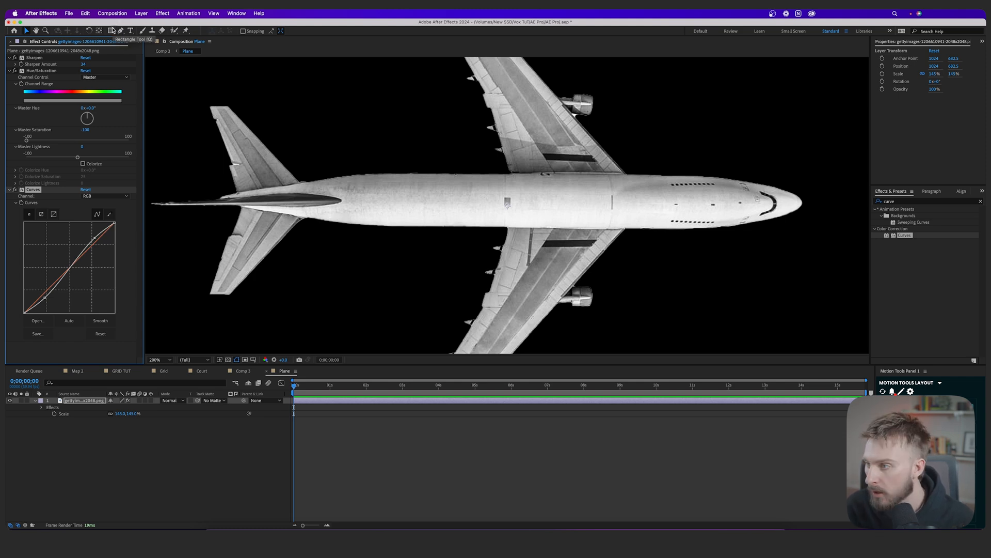
Draw a rectangle about 774 × 140 px over the middle of the airplane's fuselage as a new shape layer
click(112, 32)
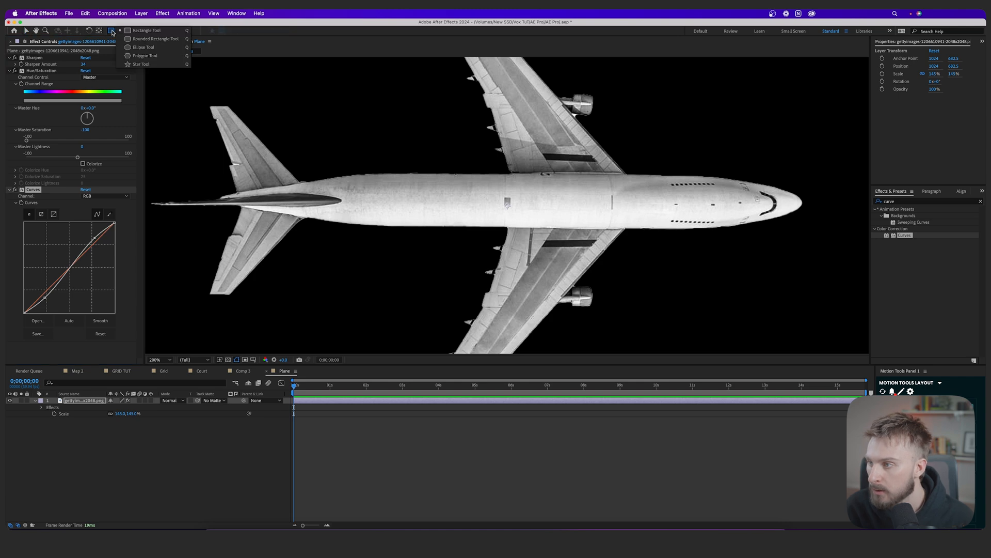
click(150, 38)
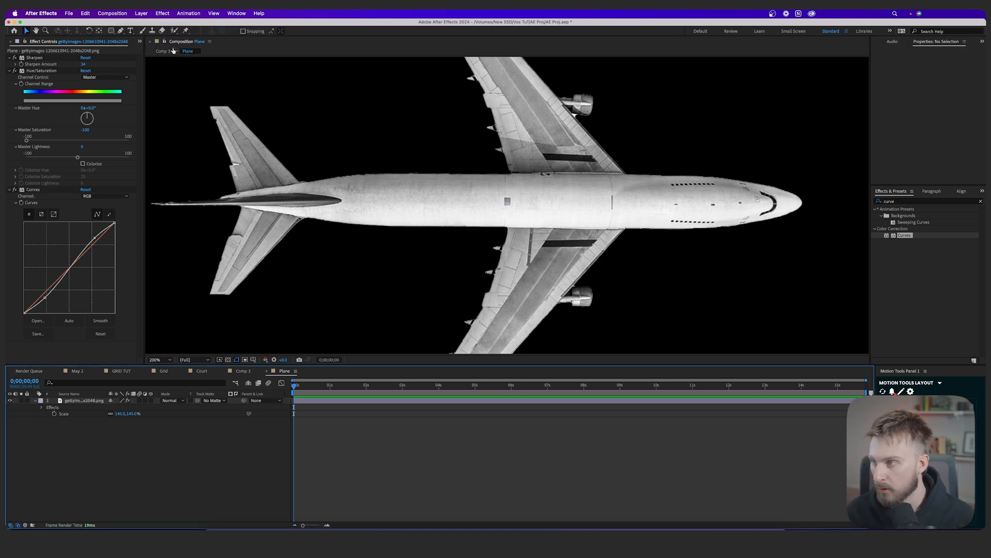
click(111, 30)
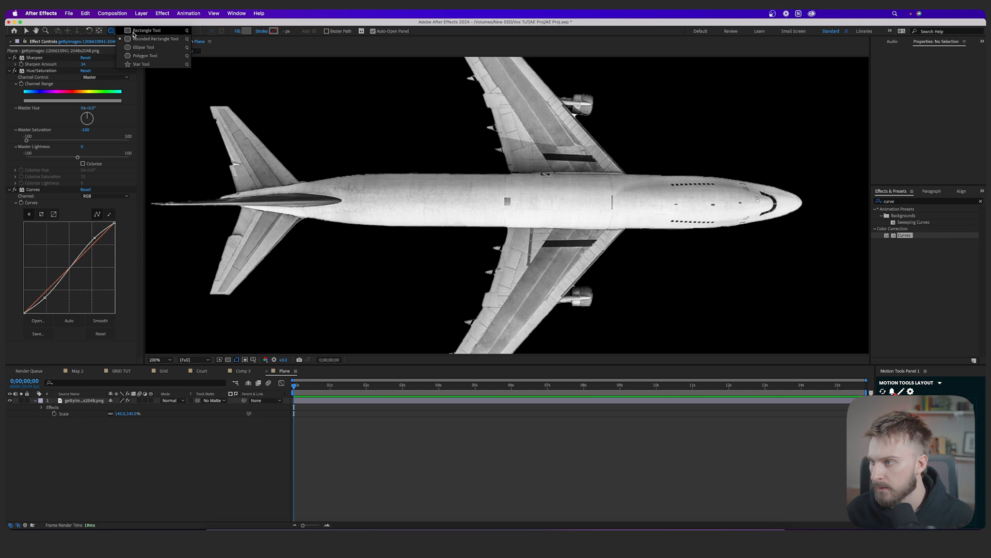
click(133, 31)
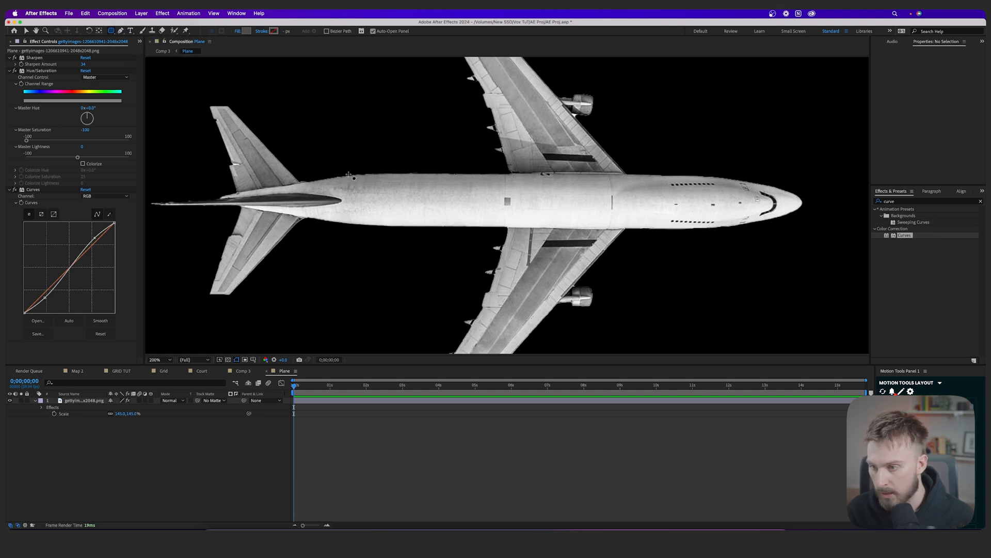
drag(366, 175, 663, 228)
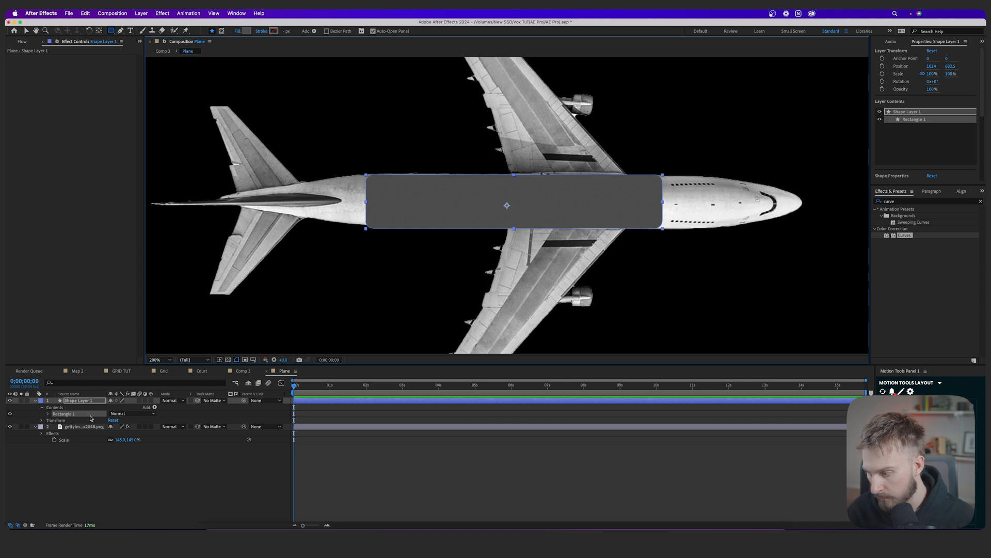
Set the fuselage rectangle's Roundness to 87 so its ends become fully rounded
click(49, 414)
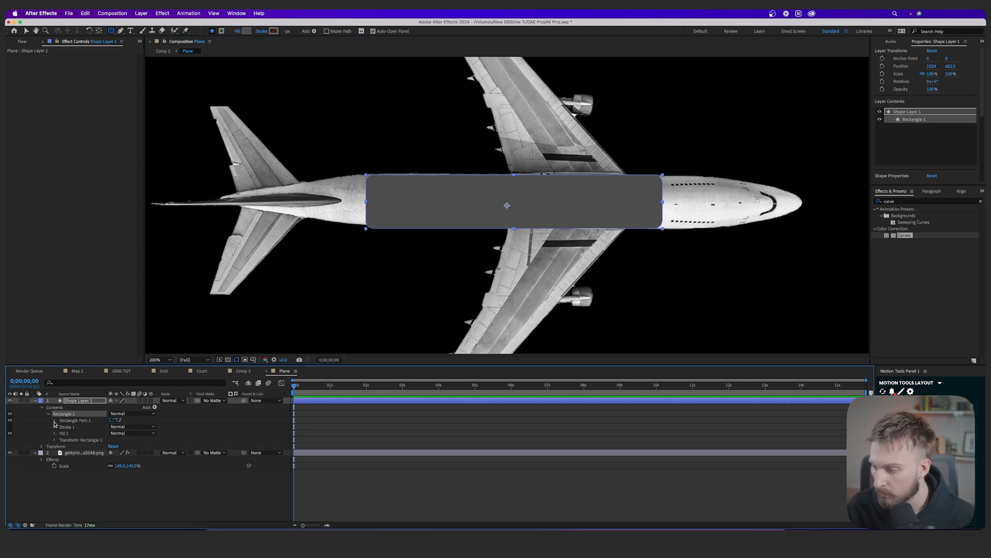
click(55, 421)
drag(112, 440, 137, 439)
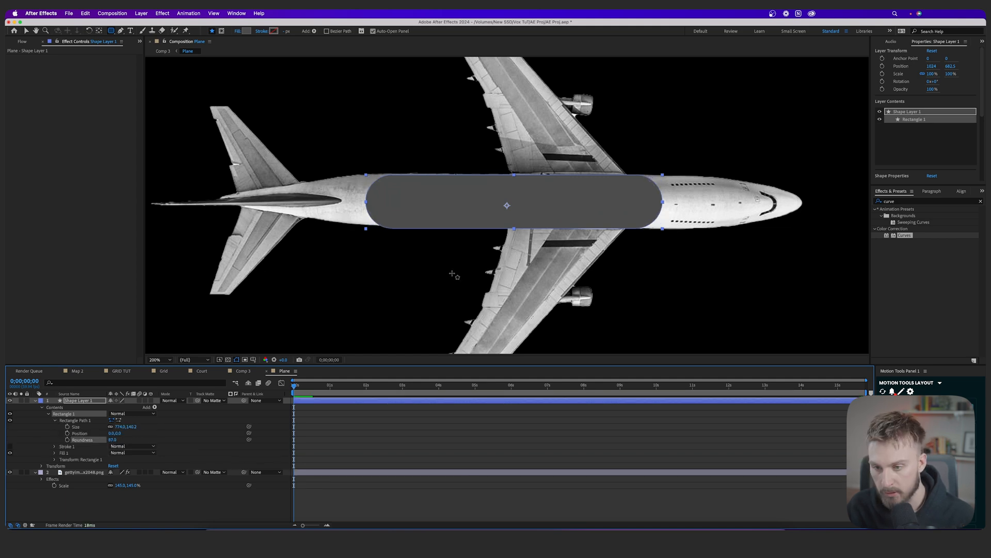
Give the fuselage shape a white 2 px stroke and a dark grey 212121 fill, and deselect it
click(286, 31)
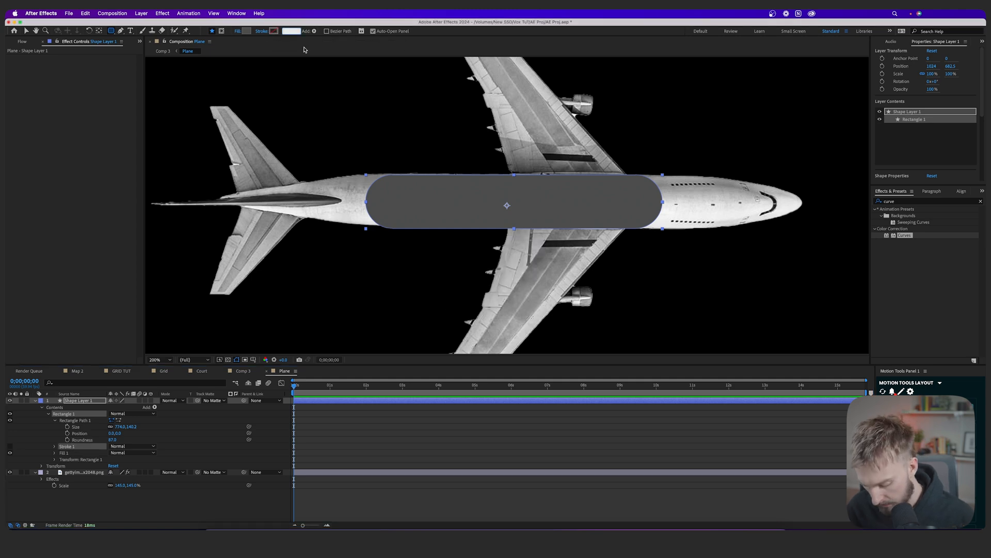
text(2)
key(Return)
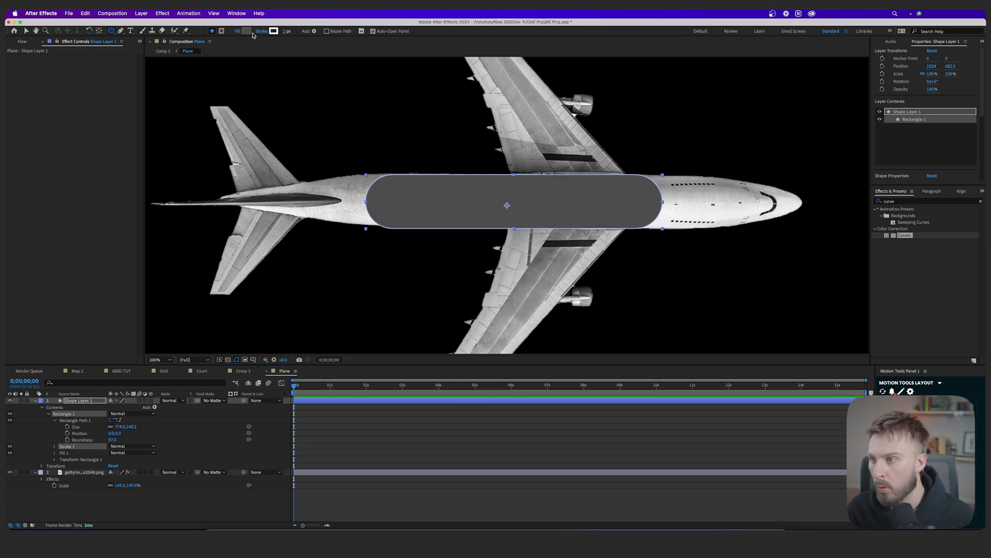
click(246, 32)
text(222222)
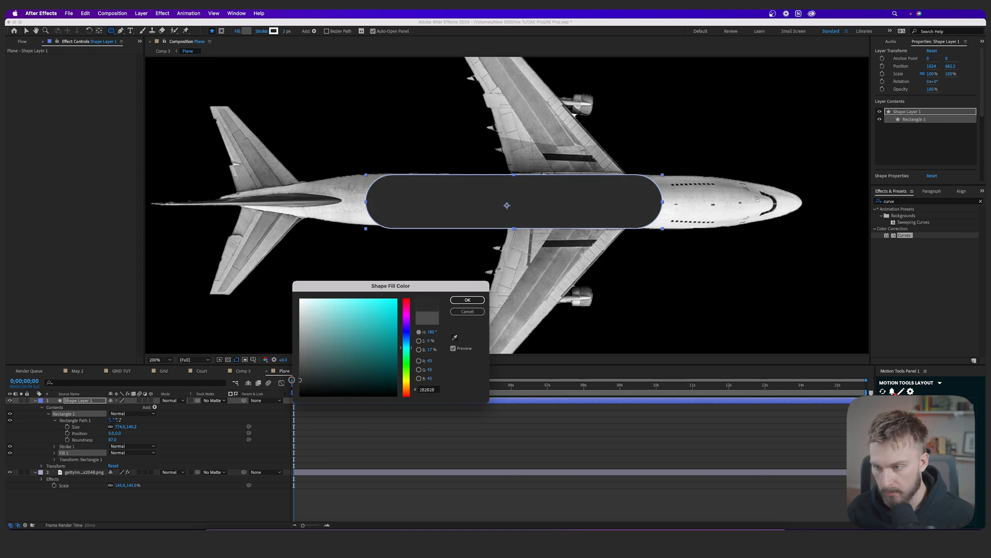
text(1F1F1F)
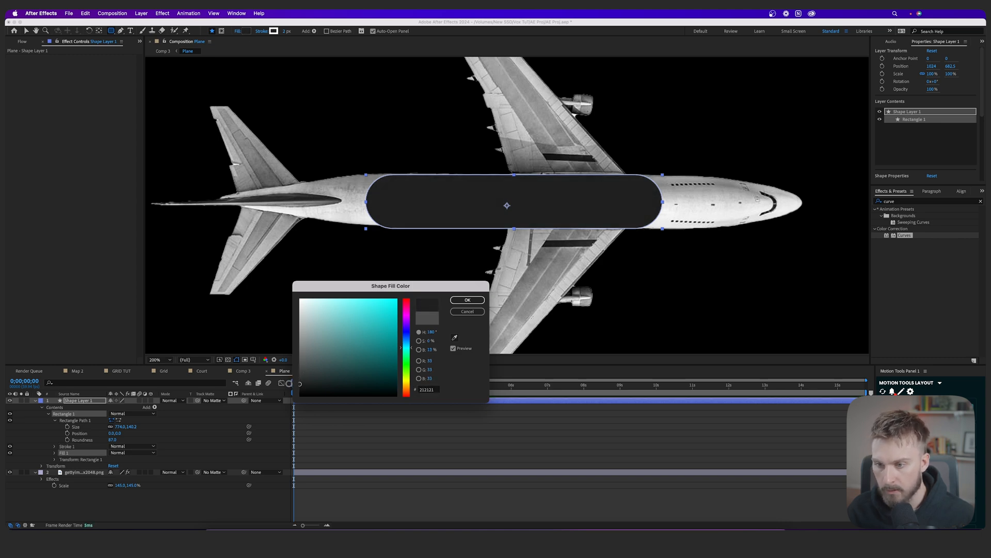
click(468, 300)
click(432, 413)
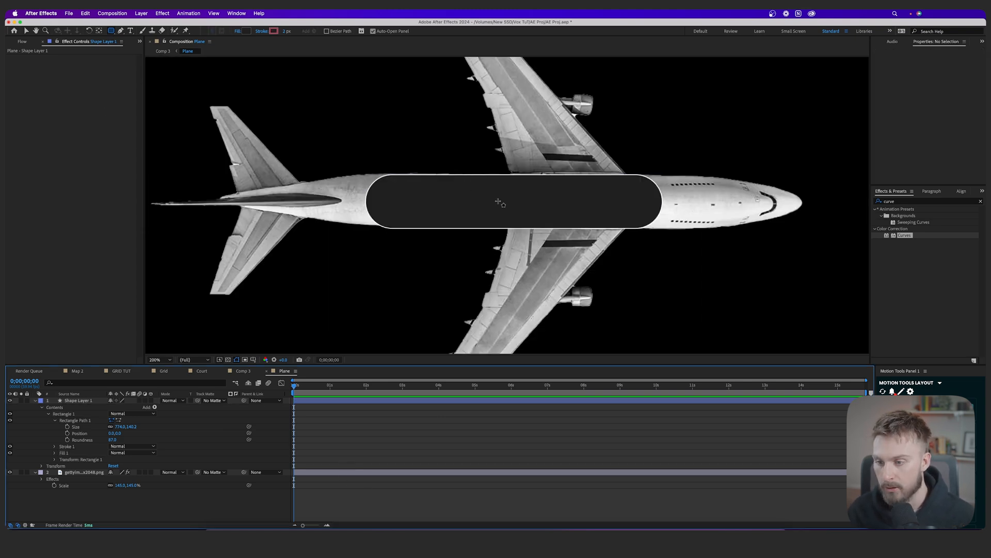
Draw a small seat rectangle about 34 × 28 px near the cabin's upper tail end and set its Roundness to 8
scroll(410, 183, up, 2)
mouse_move(369, 181)
mouse_down()
mouse_move(407, 203)
mouse_move(396, 203)
mouse_up()
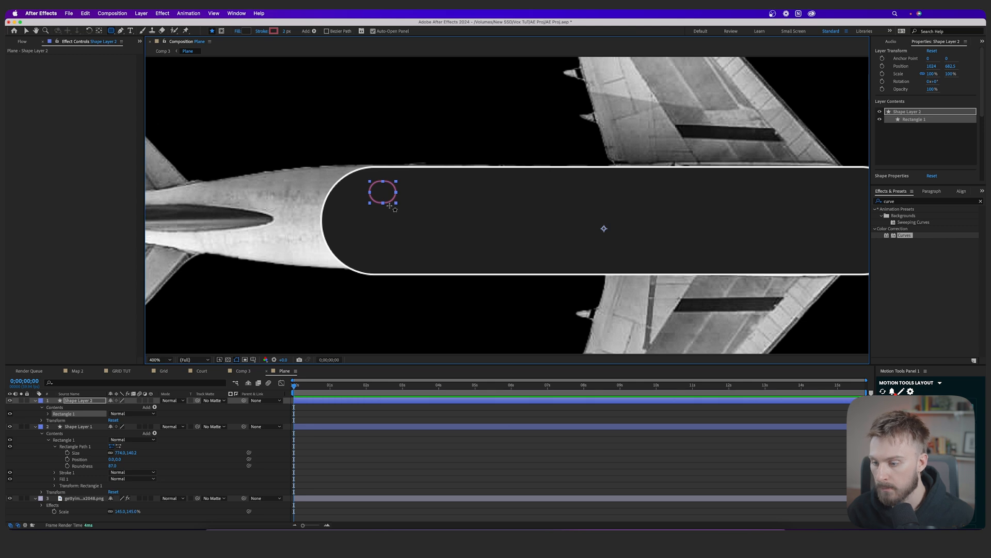
click(47, 413)
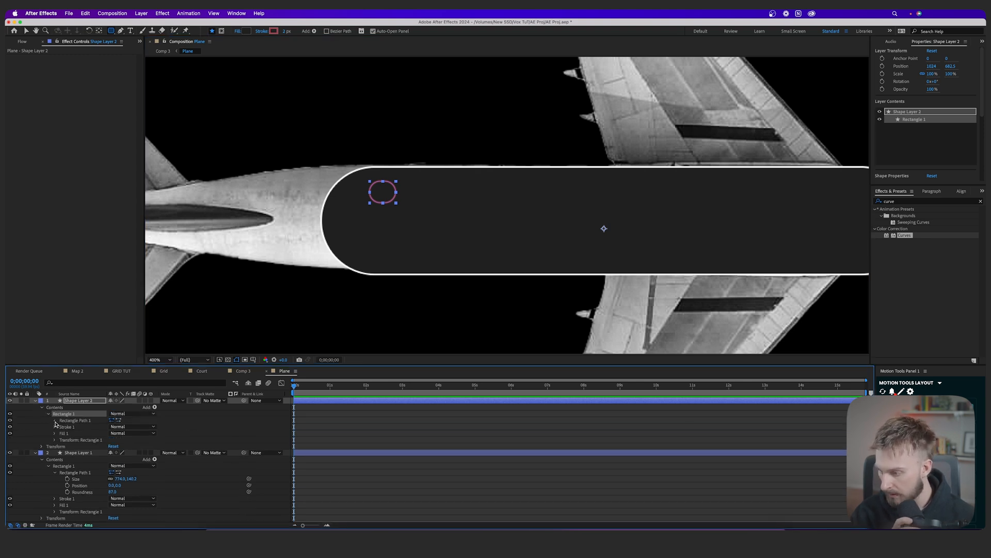
click(56, 421)
text(0)
key(Return)
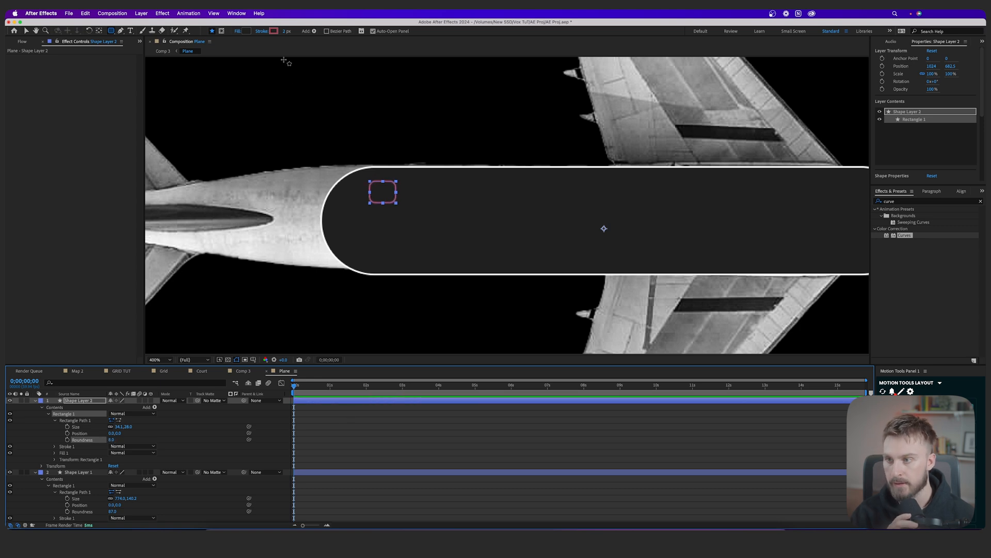
Give the small seat shape a white (ffffff) stroke with a width of 1 px
click(275, 32)
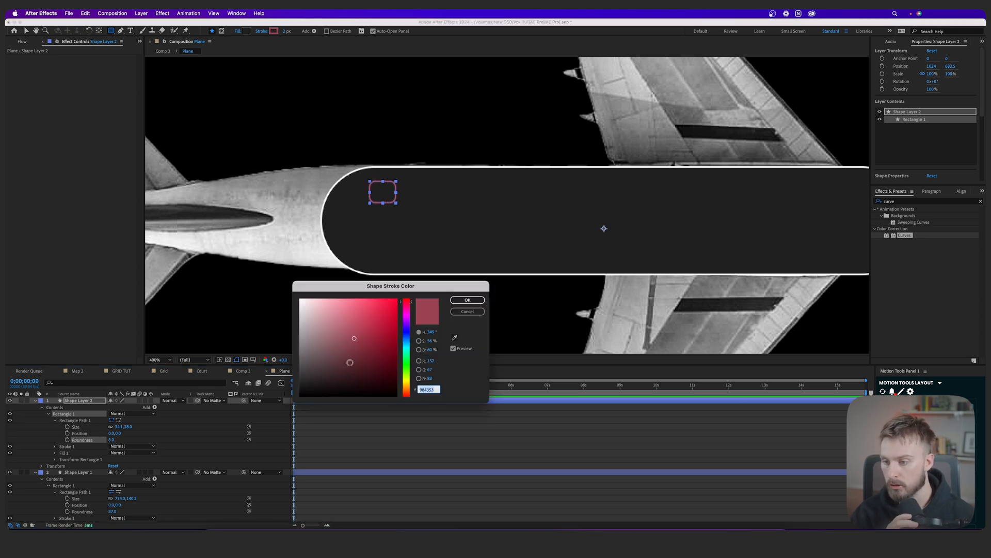
text(ffffff)
key(Return)
click(284, 32)
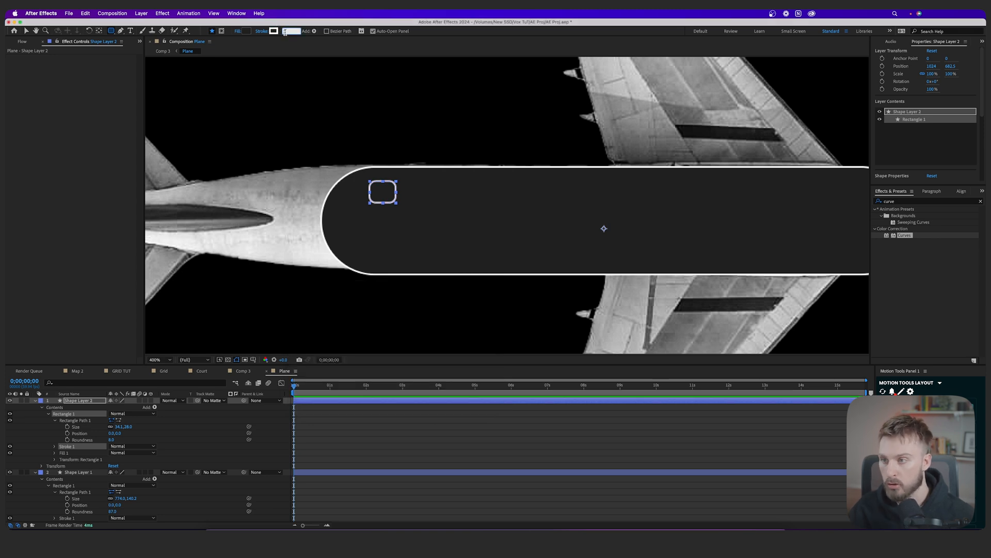
text(1)
key(Return)
Move the seat shape slightly closer to the cabin's upper edge and deselect it
key(v)
key(super+shift+a)
drag(383, 197, 391, 215)
click(375, 408)
scroll(491, 248, down, 1)
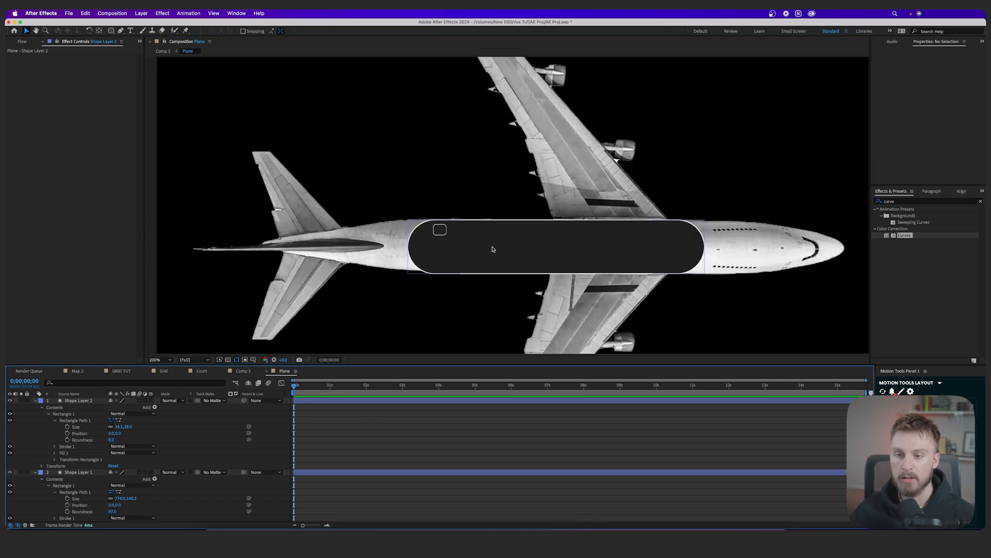
Duplicate the seat shape and place the copy beside it, toward the nose, in the same row
key(super+Tab)
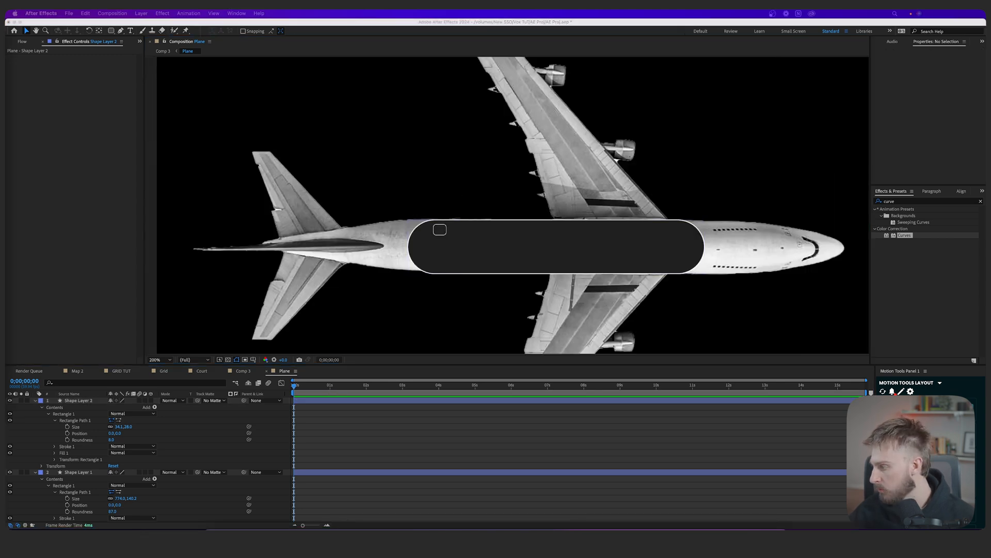
scroll(459, 235, up, 1)
click(354, 400)
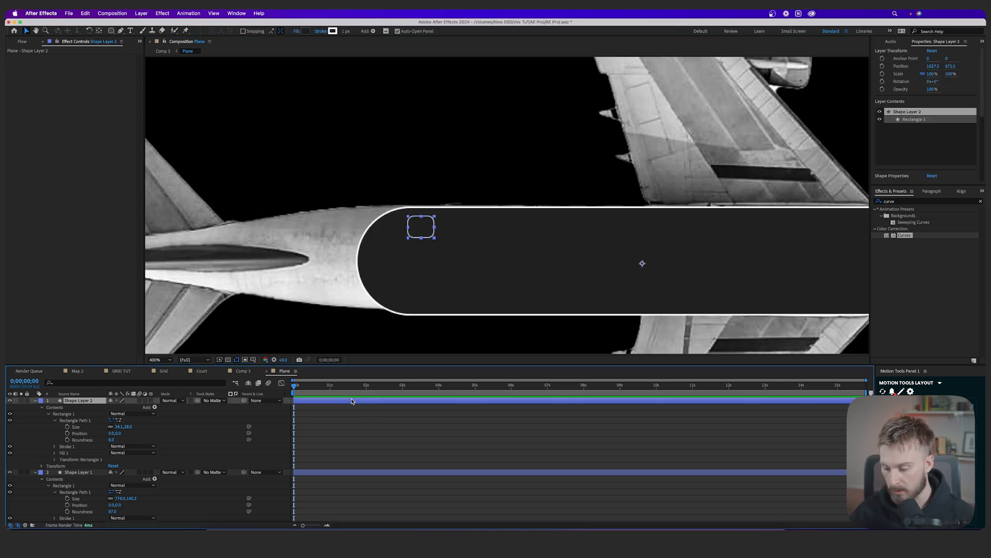
key(u)
key(super+d)
drag(415, 230, 445, 231)
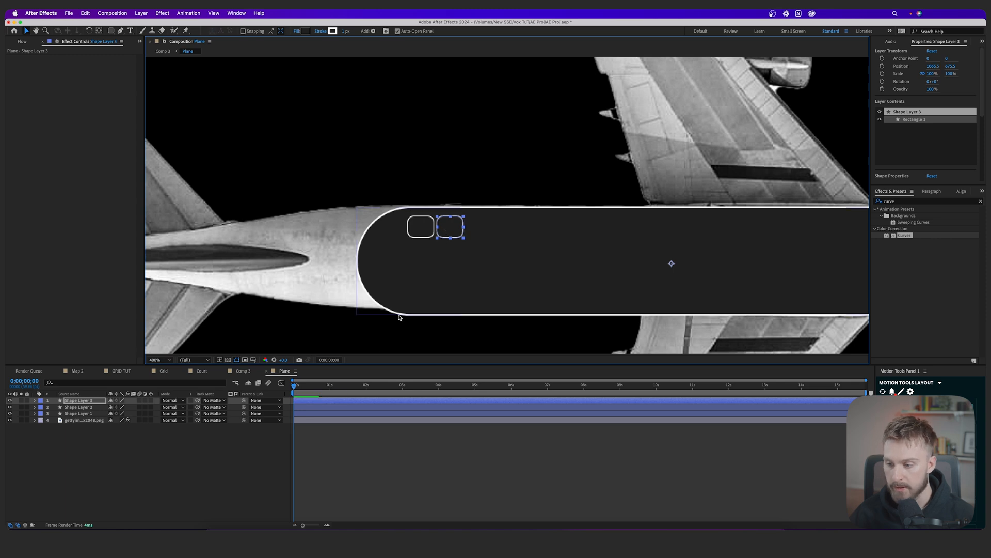
Duplicate both seat shapes and place the copies next to them to form a row of four
shift+click(342, 406)
key(ctrl+d)
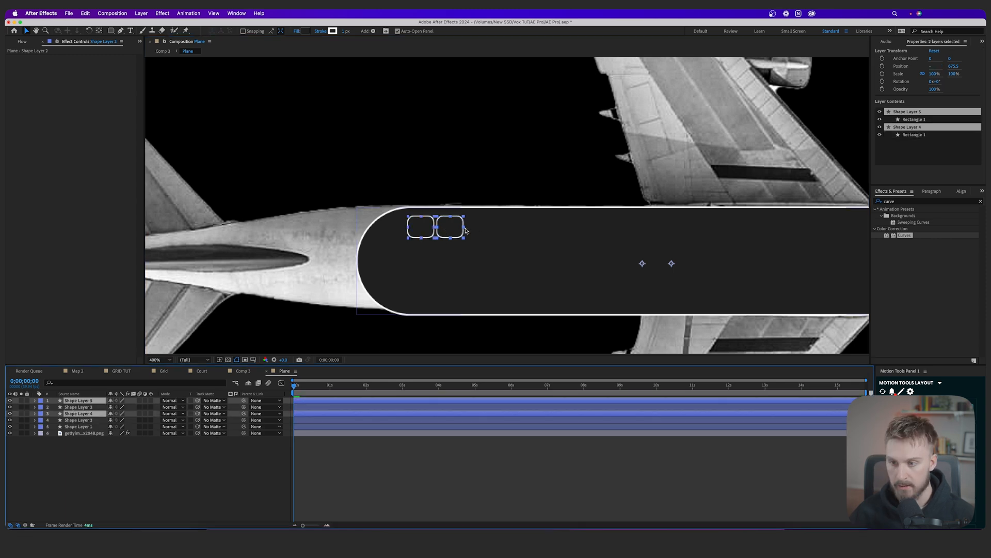
drag(457, 228, 515, 228)
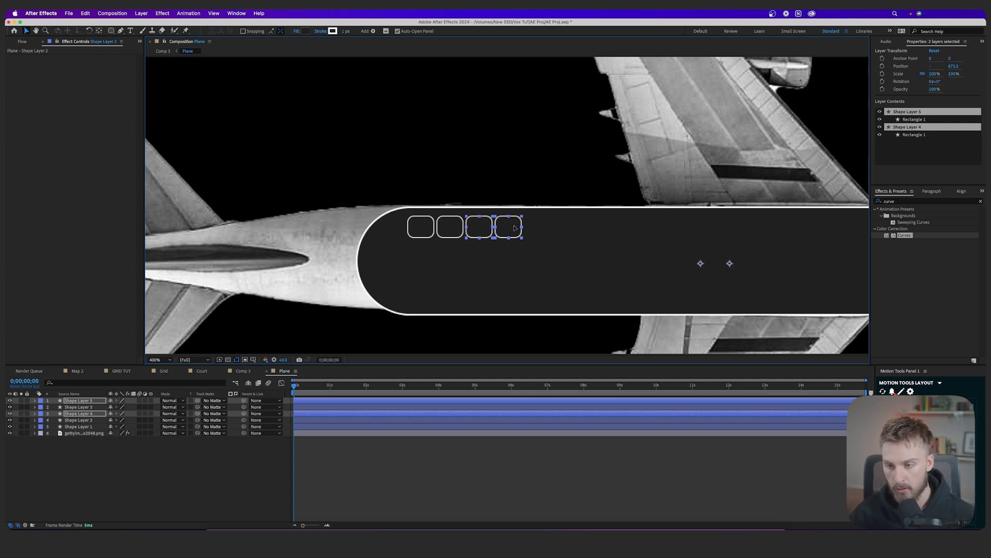
Duplicate the four-seat set and keep duplicating the result to build four rows of sixteen seats inside the cabin
click(333, 419)
shift+click(334, 402)
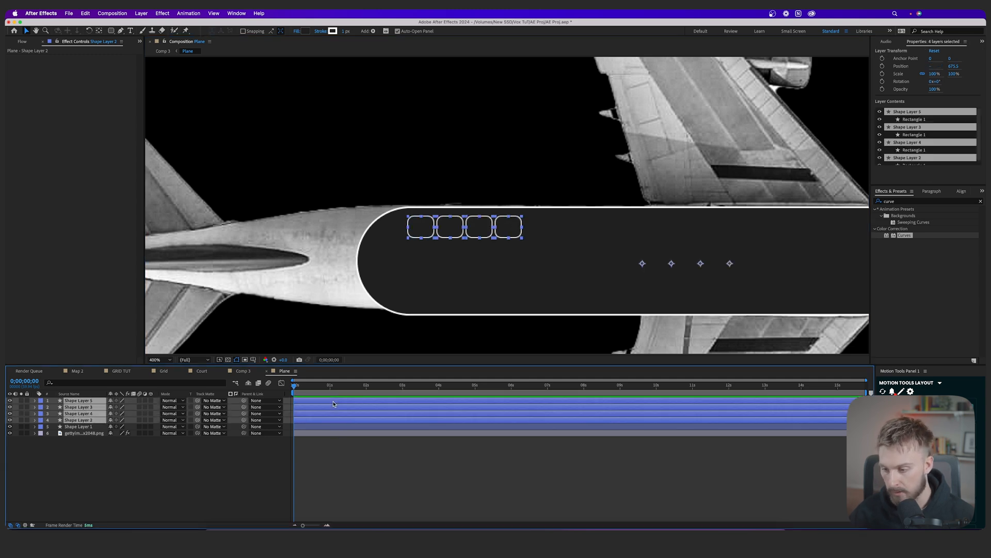
key(ctrl+d)
drag(480, 233, 591, 233)
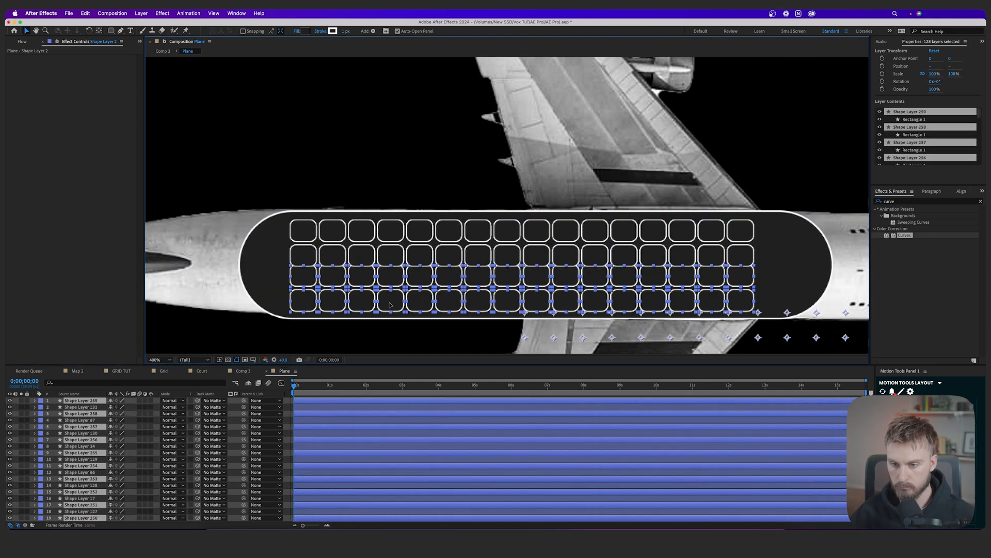
Select all the seat layers, without the cabin shape and airplane image, and scale them down to 81%
scroll(350, 490, down, 15)
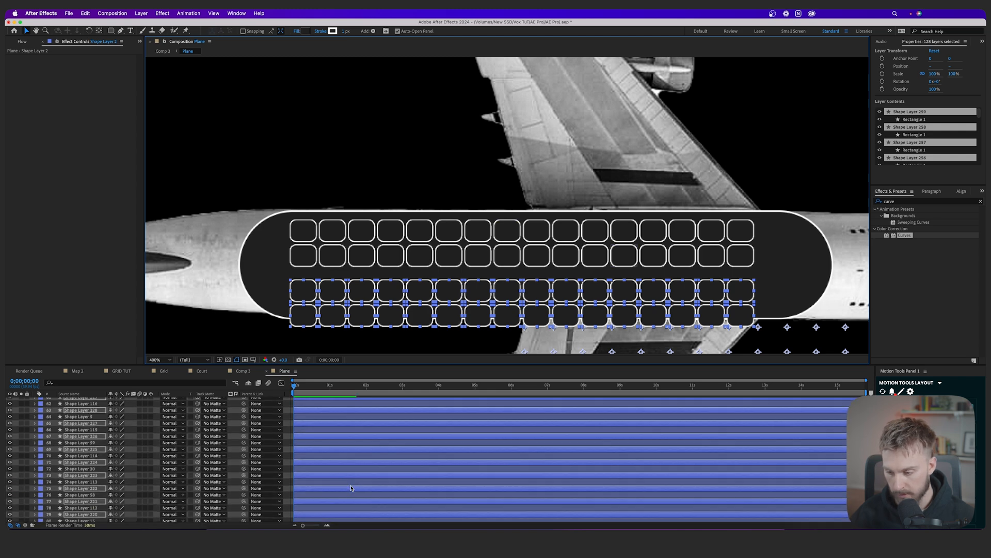
scroll(350, 483, down, 3)
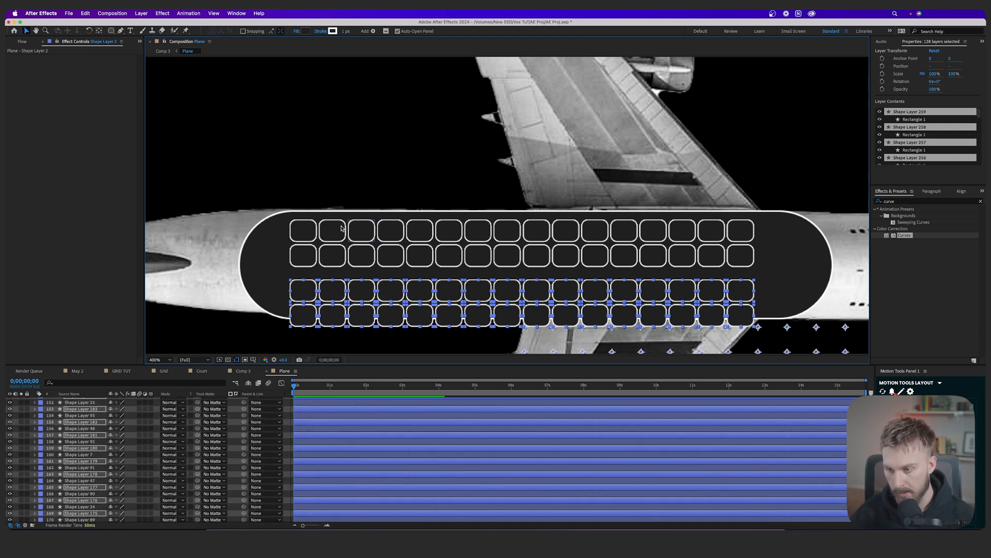
scroll(336, 487, down, 2)
scroll(330, 490, down, 8)
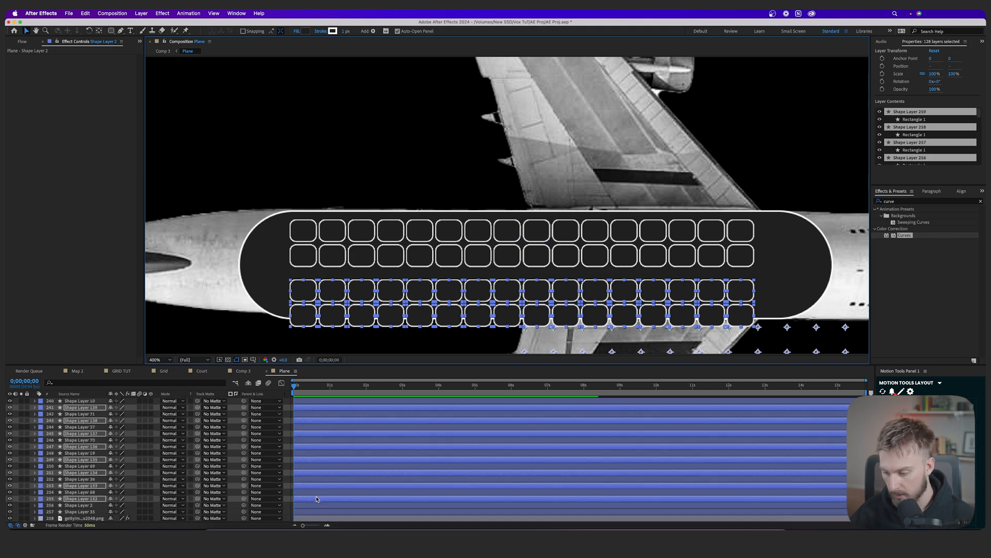
click(314, 504)
scroll(325, 464, up, 2)
key(super+a)
key(s)
drag(133, 446, 126, 446)
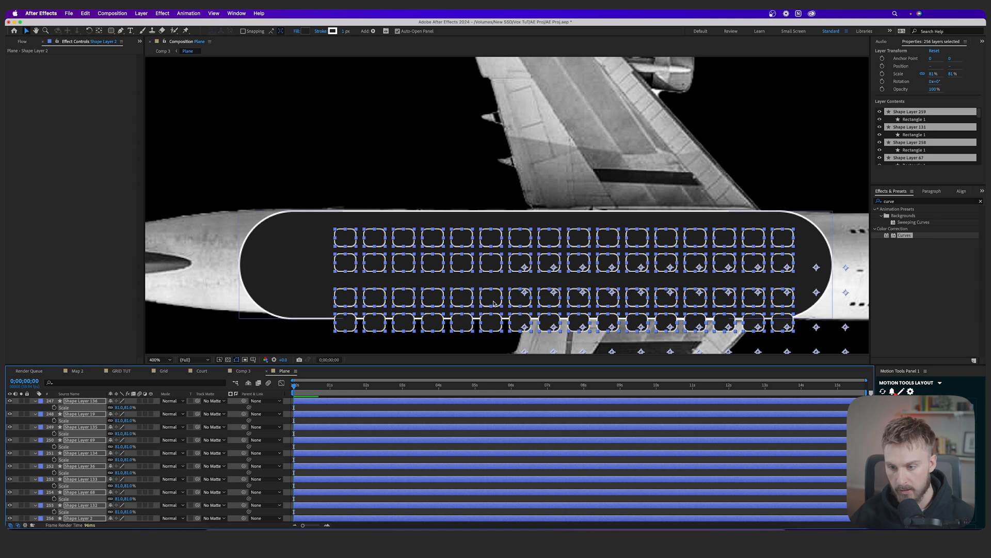
Reposition the seat block in the cabin and bring the two lower rows up so that all four rows are evenly spaced
click(467, 290)
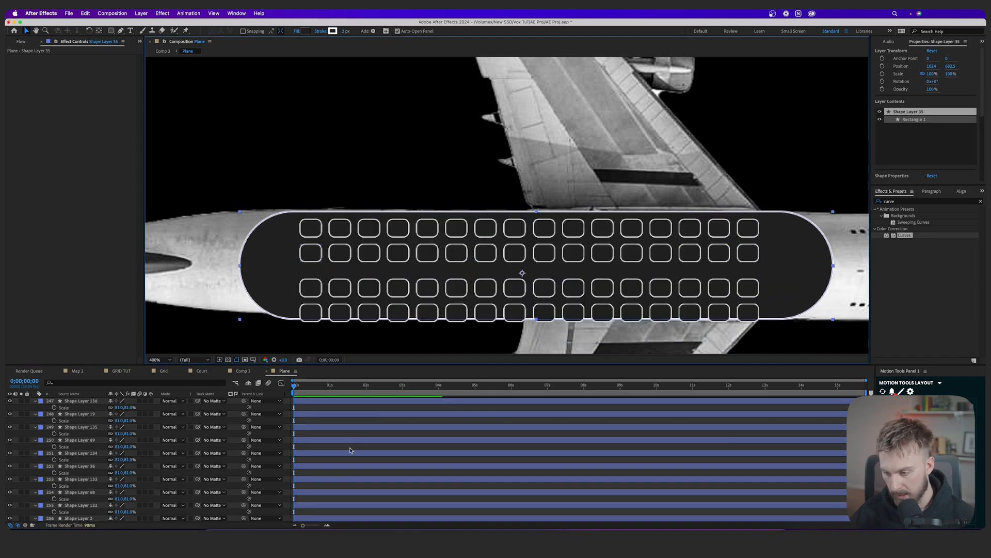
click(337, 467)
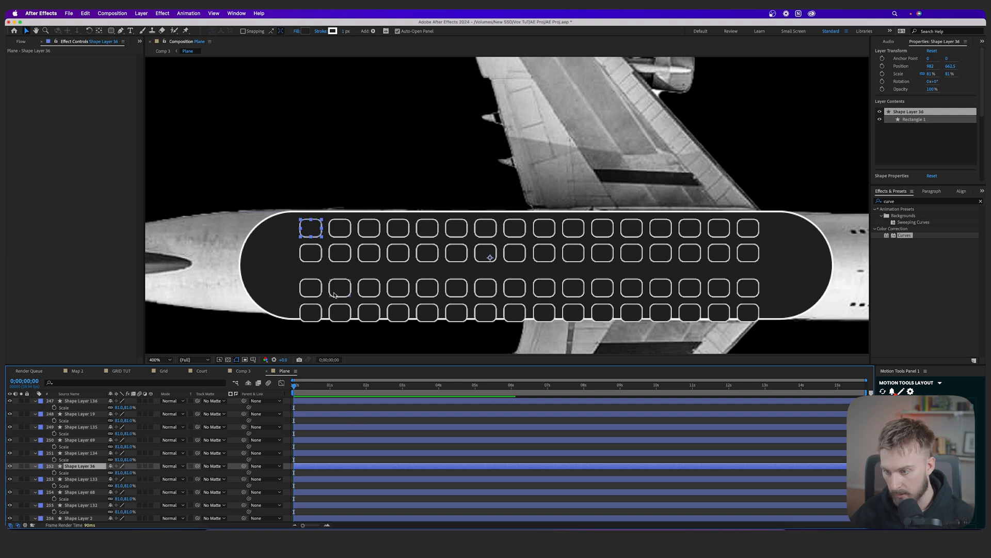
click(312, 290)
shift+click(340, 291)
shift+click(369, 292)
shift+click(400, 292)
shift+click(427, 293)
shift+click(457, 293)
shift+click(486, 292)
shift+click(515, 290)
shift+click(545, 291)
shift+click(573, 290)
shift+click(602, 290)
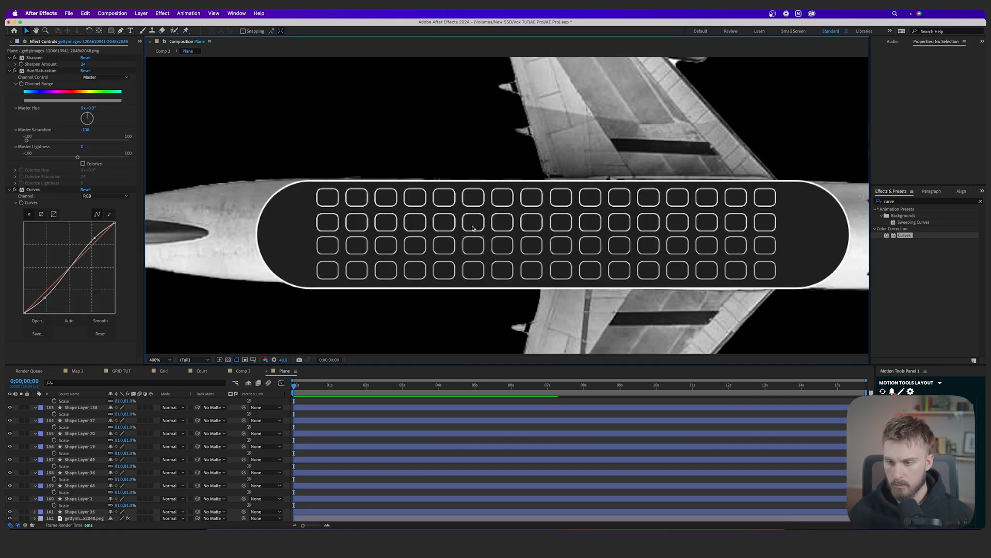
Delete the tenth and thirteenth seat columns, counted from the tail, to leave aisle gaps across all four rows
drag(473, 227, 436, 252)
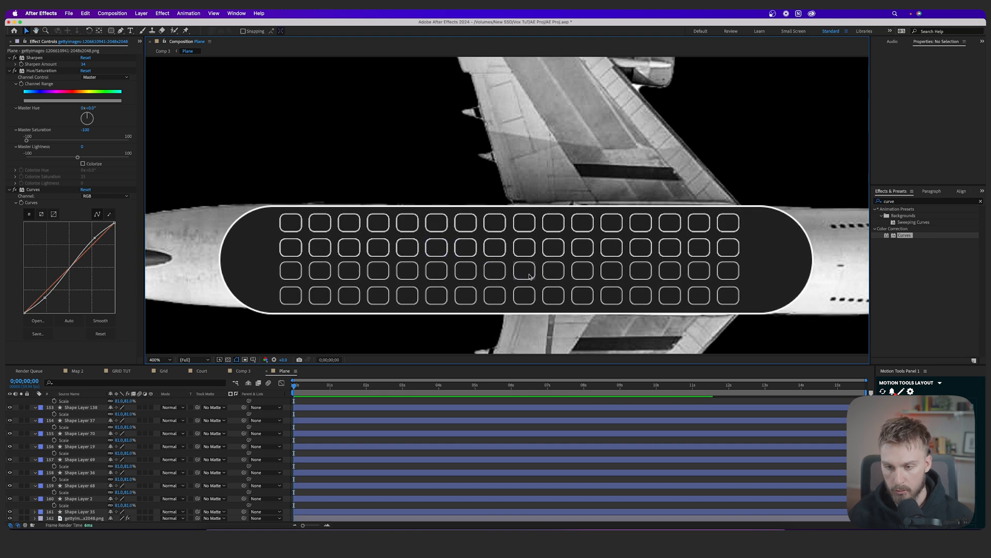
click(555, 276)
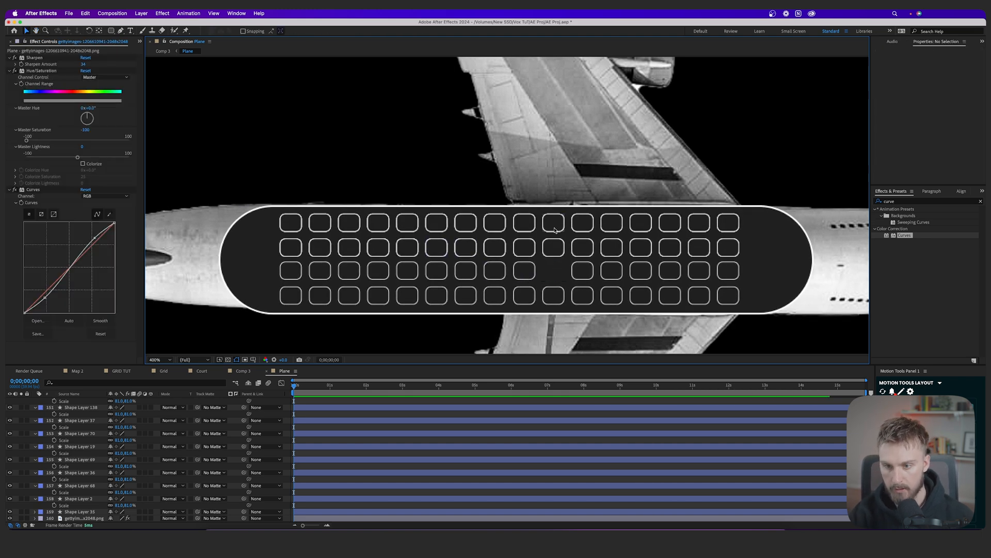
key(Delete)
click(642, 297)
key(Delete)
click(644, 274)
key(Delete)
click(642, 248)
key(Delete)
click(643, 224)
key(Delete)
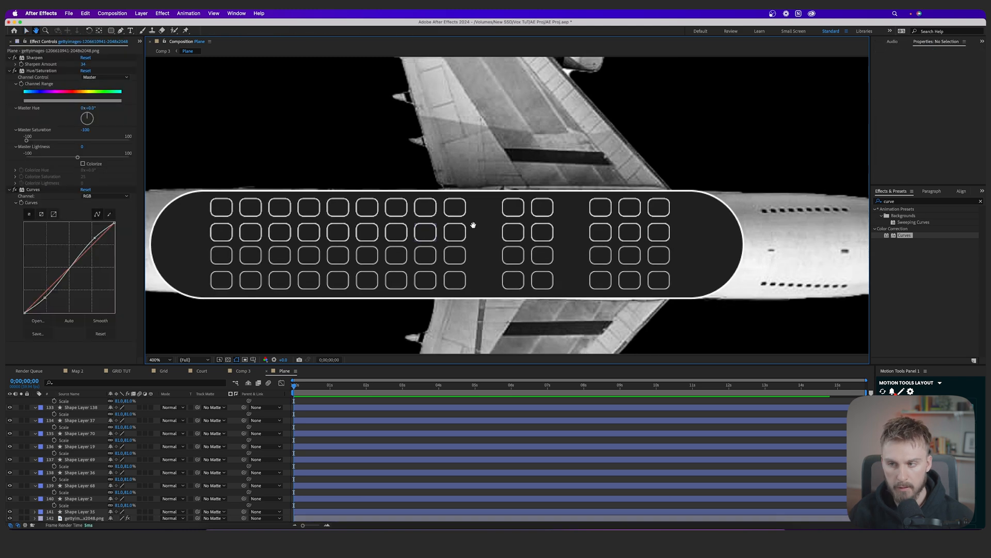
Draw a short vertical white divider line in the rear aisle gap, spanning the upper two seat rows
click(121, 32)
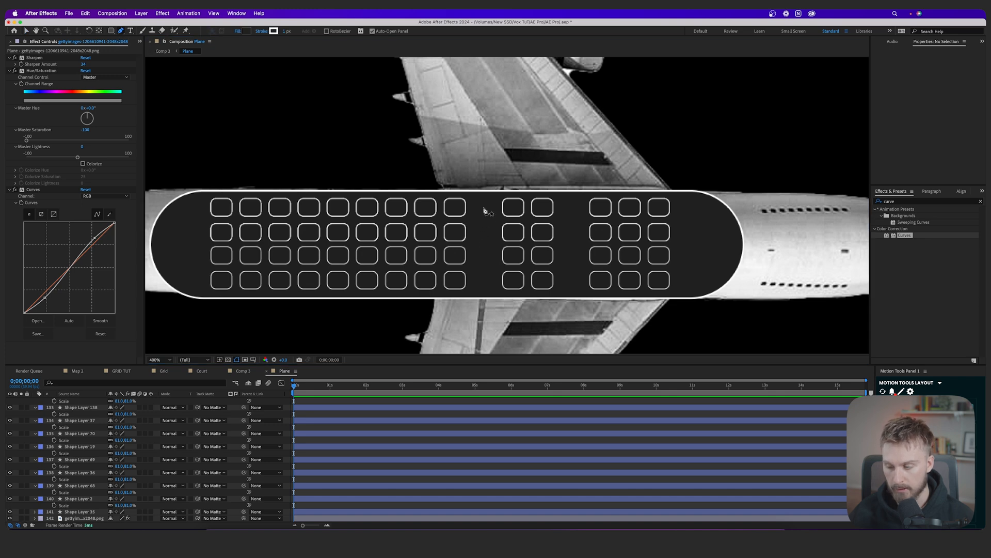
scroll(485, 211, up, 2)
click(483, 196)
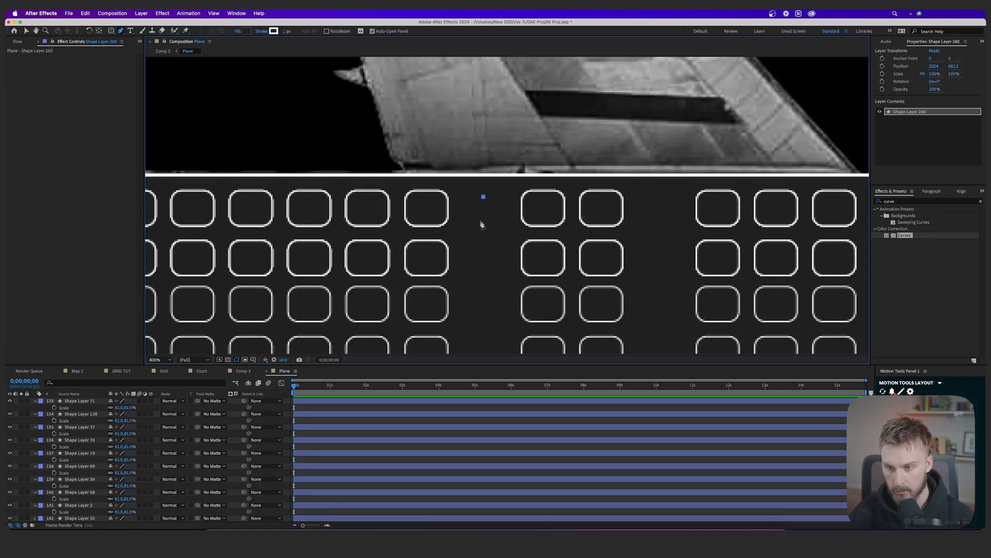
click(483, 271)
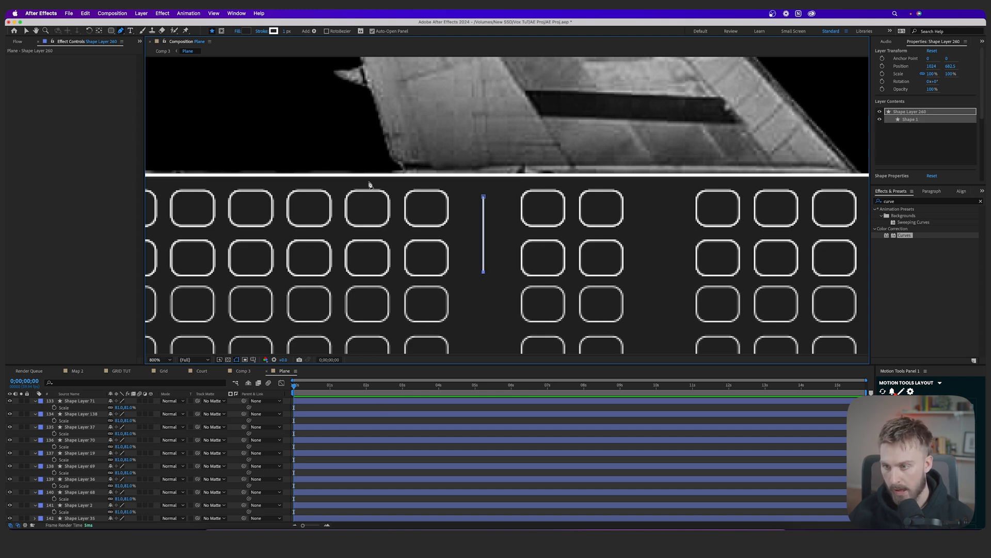
key(x)
key(v)
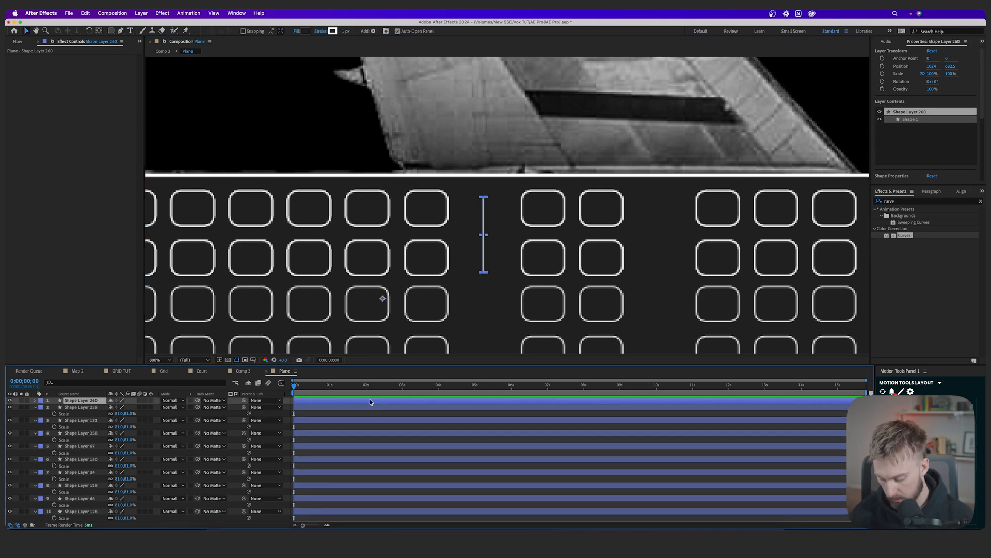
Duplicate the divider line and place the copies so both aisle gaps have one beside the upper rows and one beside the lower rows
key(super+d)
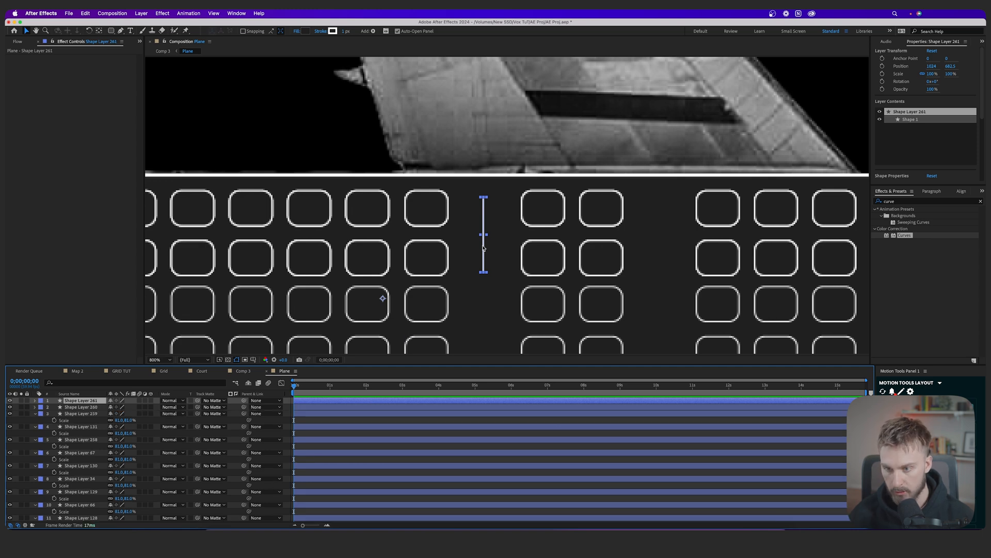
drag(483, 248, 660, 197)
key(super+d)
key(super+d)
drag(717, 227, 496, 233)
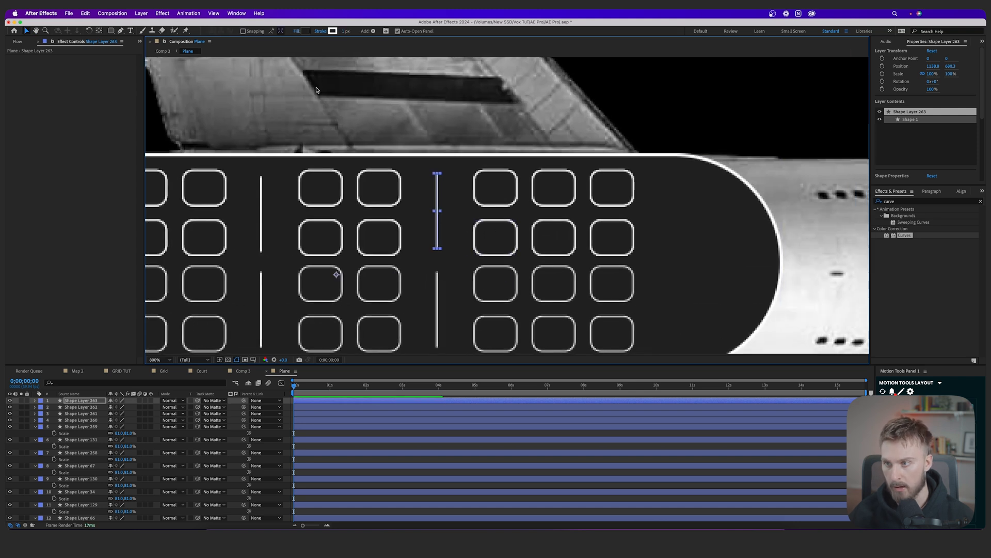
Draw a separate vertical line ahead of the foremost seat column, centred across the rows, and deselect it
click(120, 31)
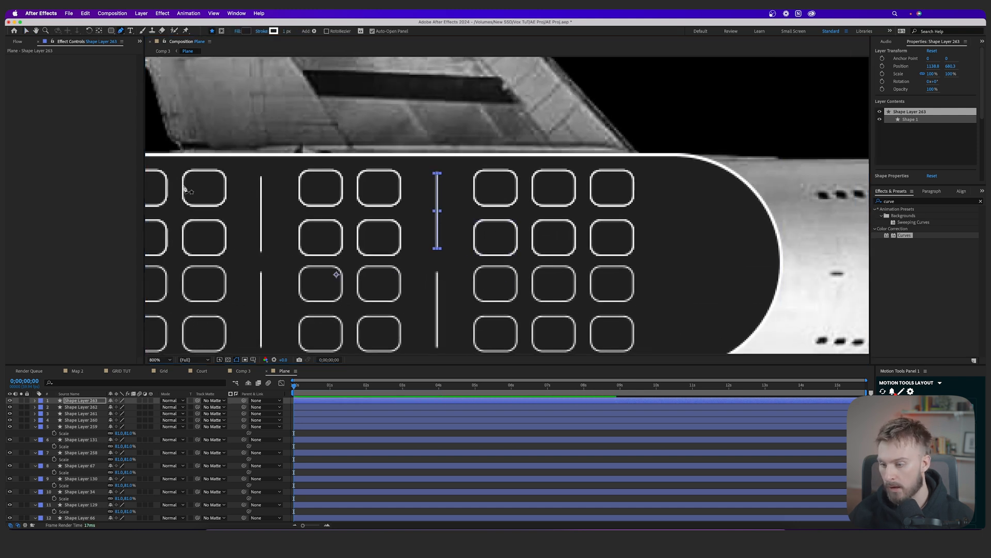
key(super+shift+a)
click(666, 202)
shift+click(666, 324)
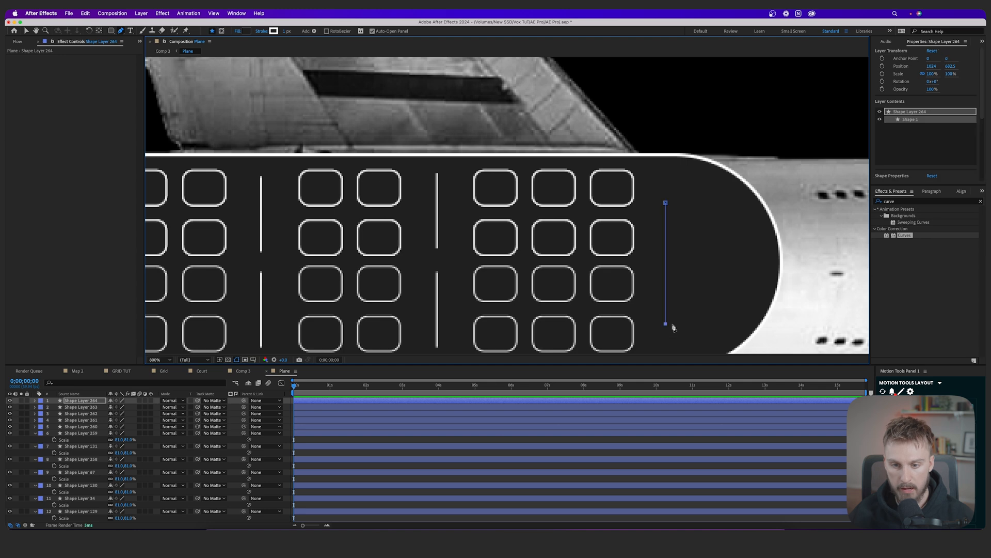
scroll(588, 274, down, 4)
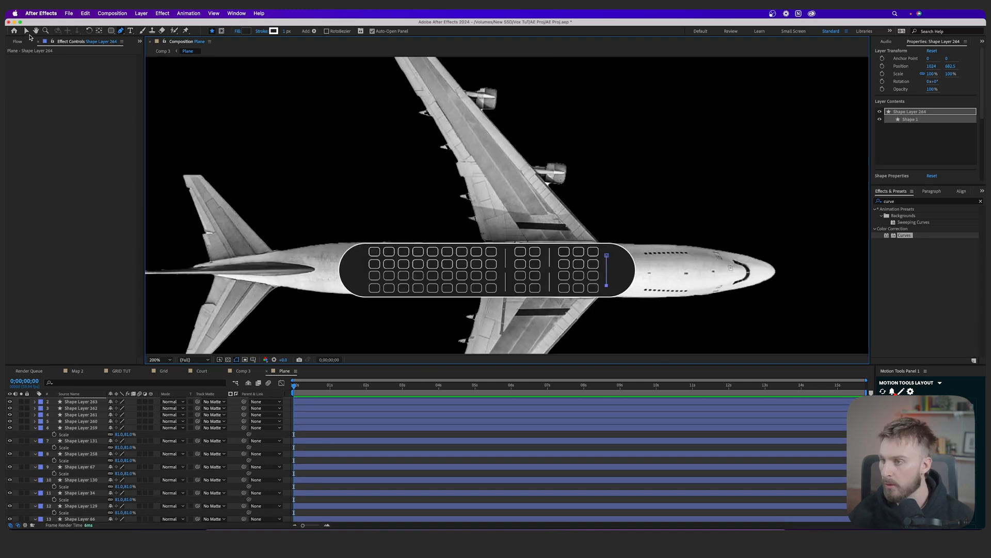
key(v)
click(433, 449)
scroll(516, 269, down, 2)
scroll(501, 282, down, 2)
scroll(537, 316, up, 2)
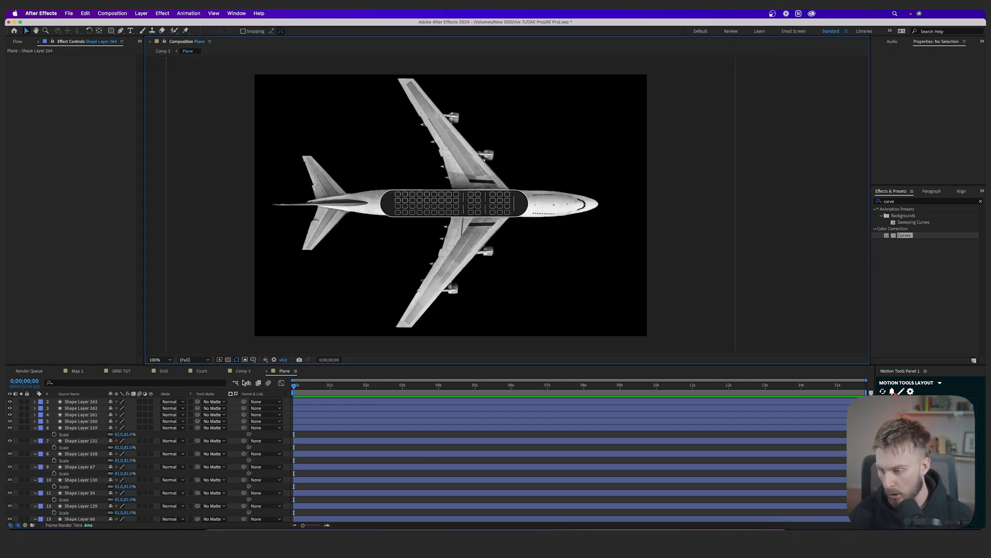
In Comp 3, scale the Plane layer down to 69% so the whole aircraft fits in the frame
click(243, 372)
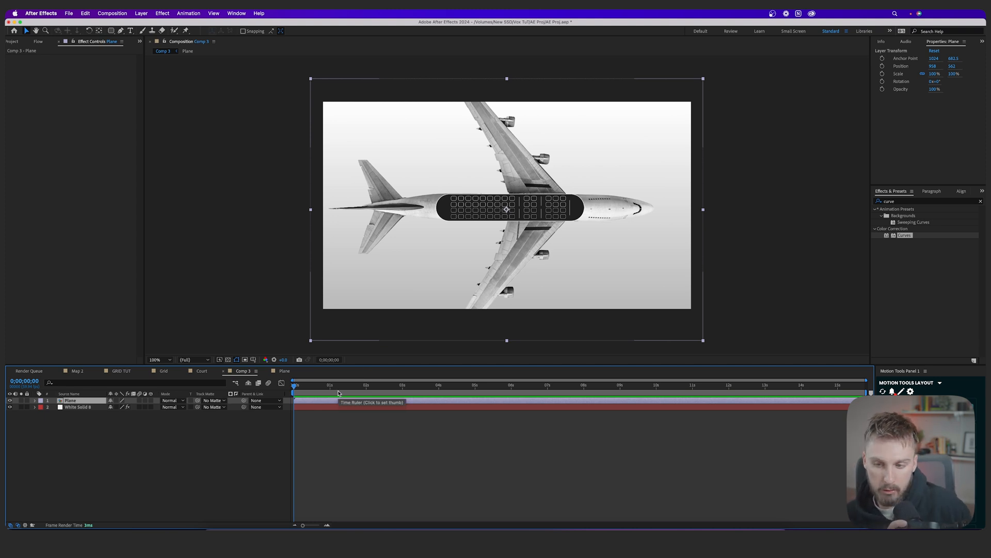
key(s)
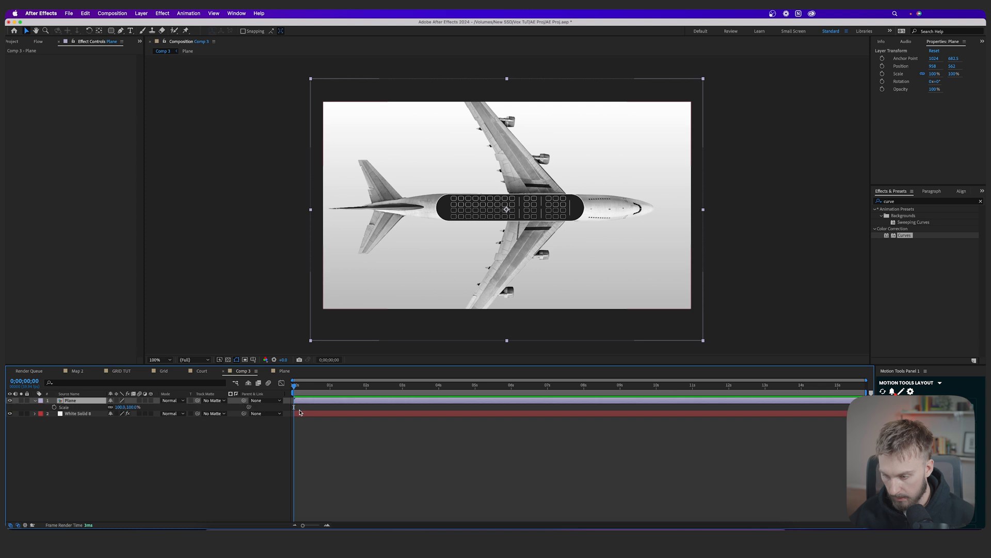
drag(127, 407, 120, 407)
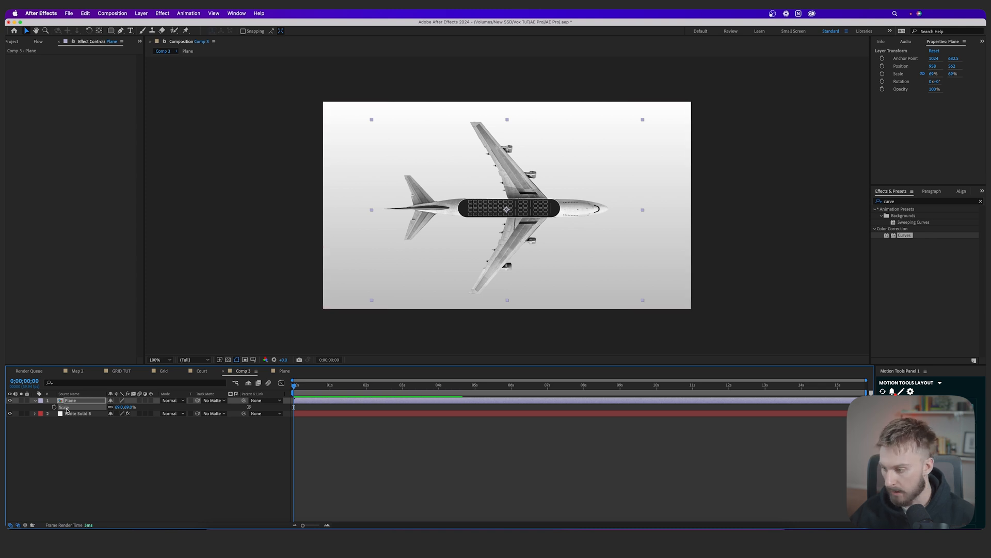
Add position and scale keyframes to the Plane layer and move both to about 2.5 seconds
click(37, 404)
click(36, 401)
click(36, 401)
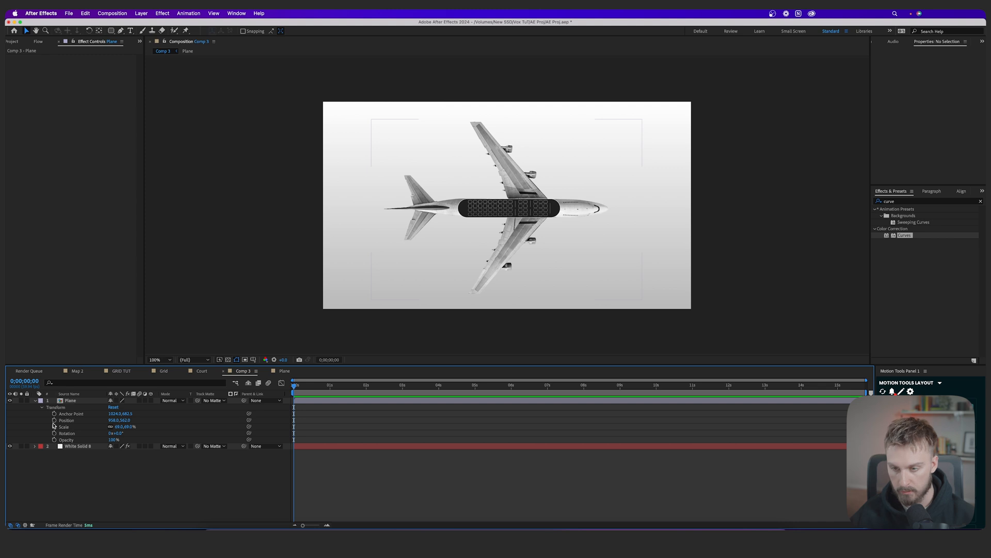
click(53, 420)
click(54, 426)
drag(312, 415, 384, 430)
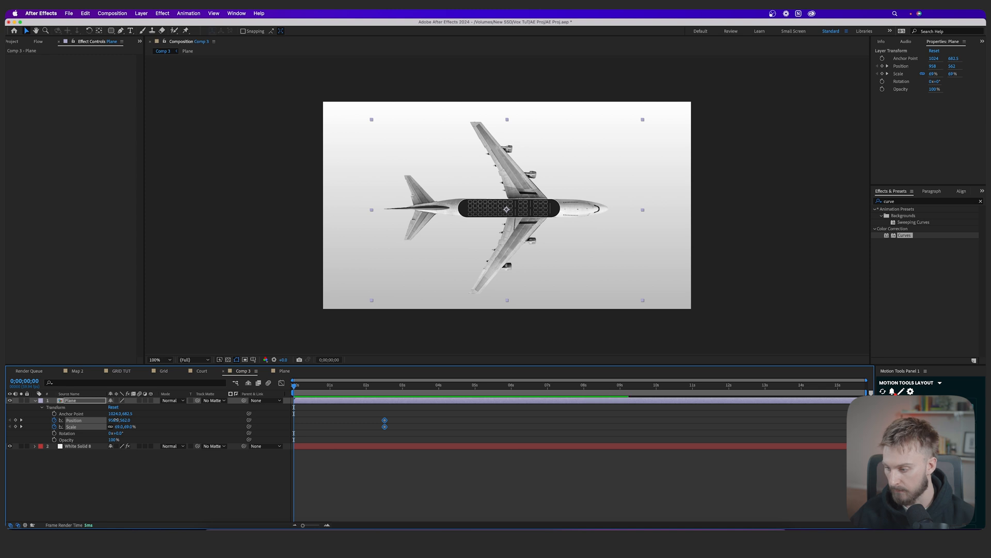
Set the Plane's horizontal position to -610 at the start so it flies in from off-screen, and preview the motion
drag(116, 419, 27, 414)
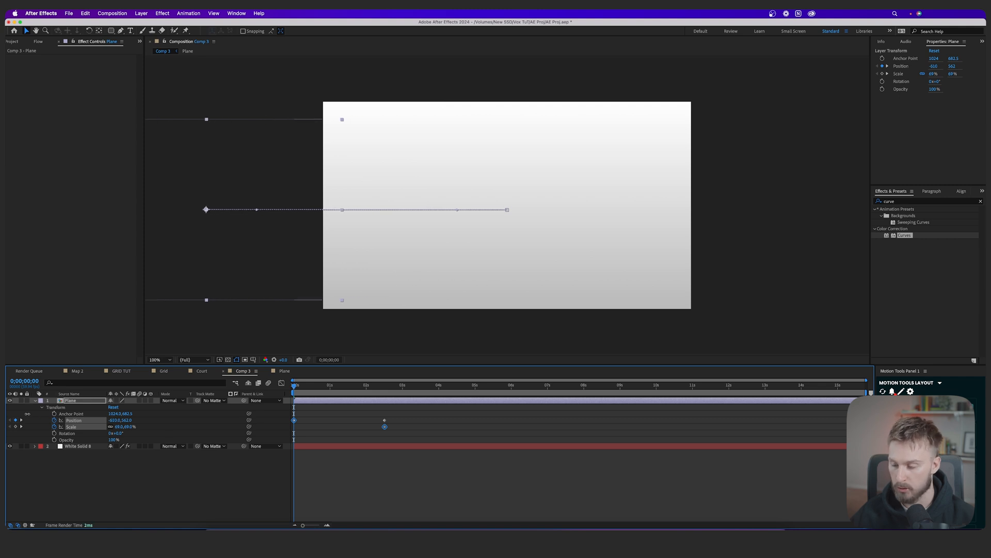
key(space)
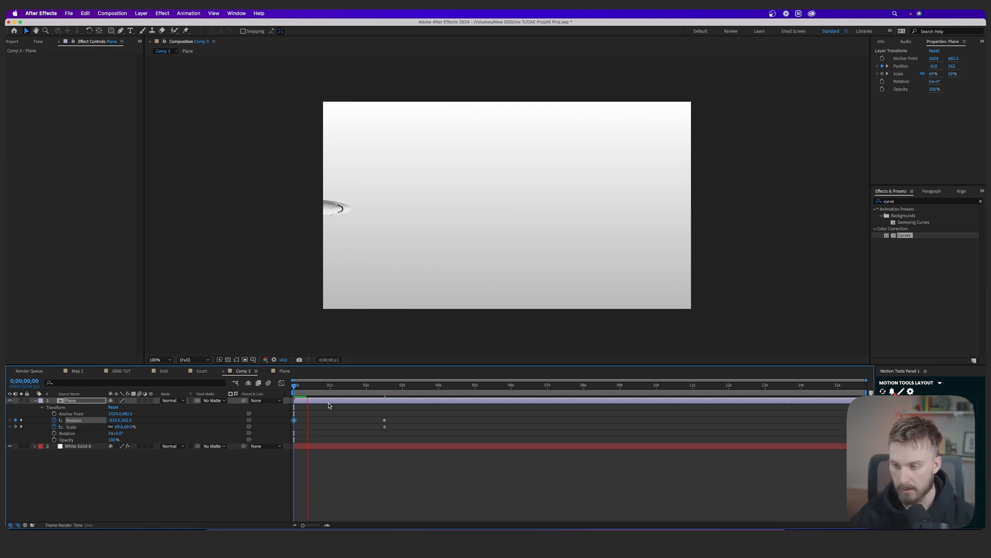
key(space)
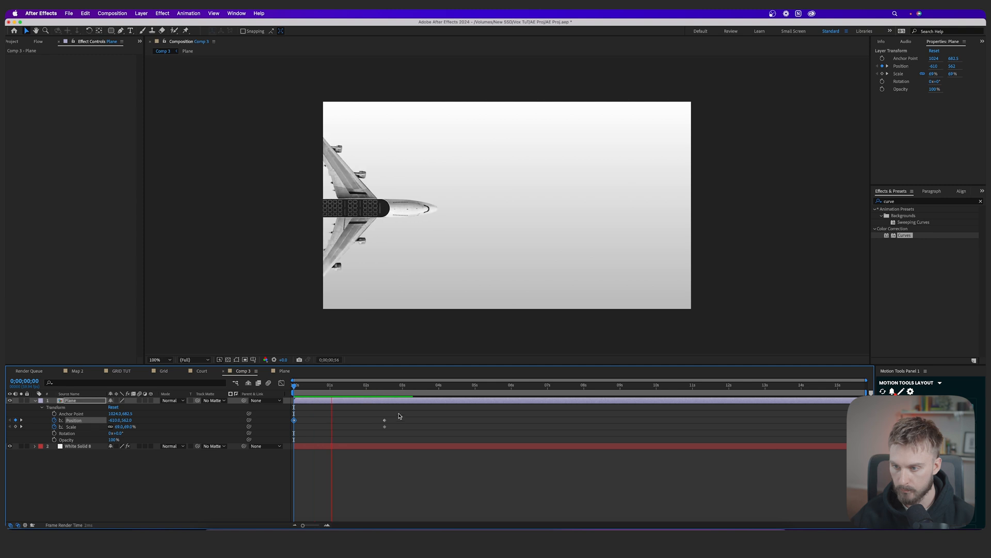
Apply Easy Ease to both position keyframes and reshape the speed graph for a fast start and long slowdown, then preview it
drag(432, 420, 281, 415)
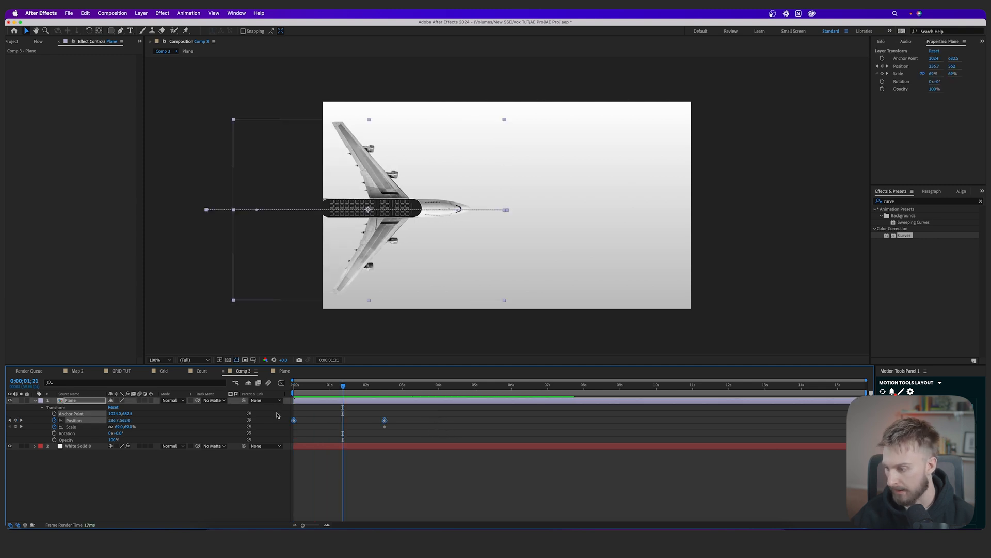
right_click(384, 421)
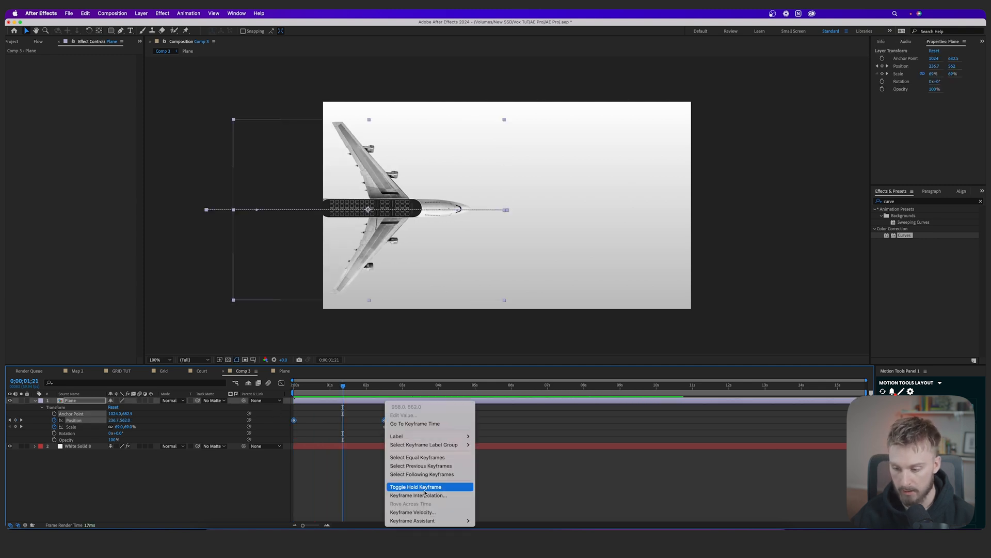
mouse_move(427, 522)
click(495, 470)
click(280, 383)
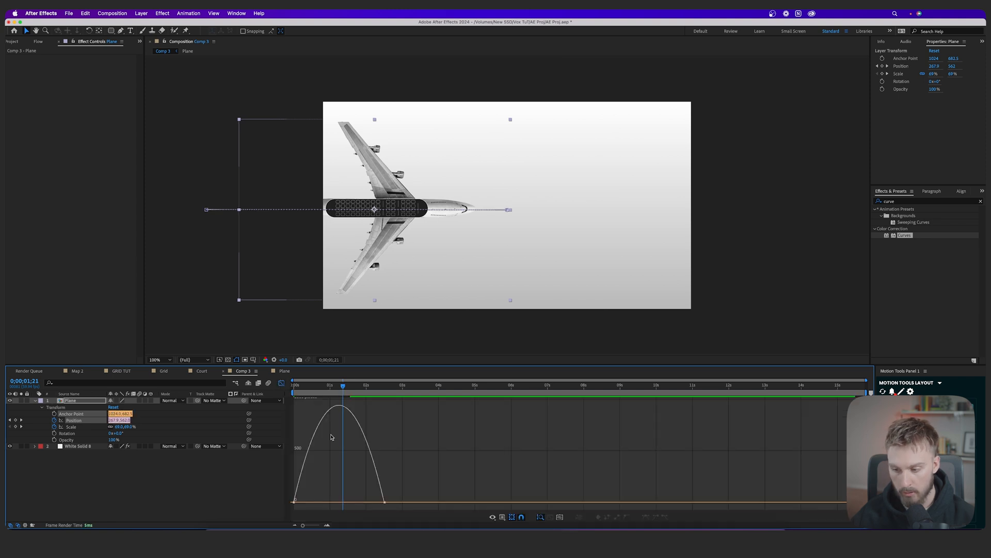
drag(372, 501, 343, 504)
click(281, 383)
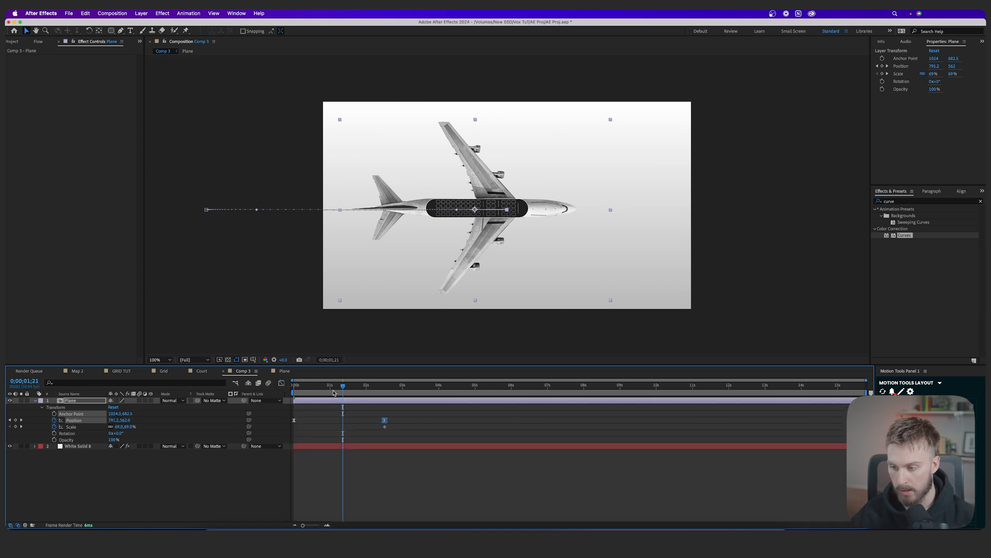
key(Home)
key(space)
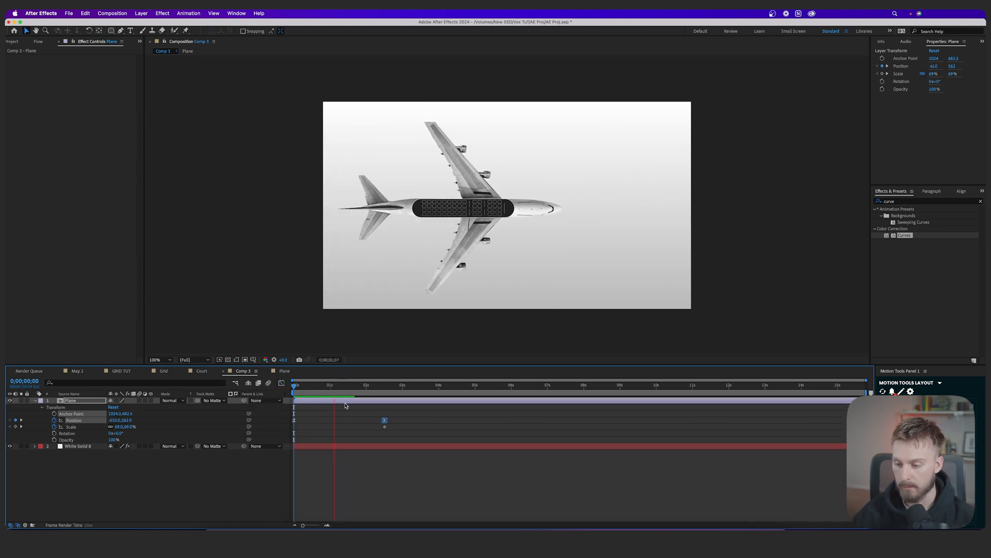
Shift the first scale keyframe slightly earlier, set the Plane's scale to 158% at 0;00;04;59, and preview the zoom
drag(385, 427, 373, 428)
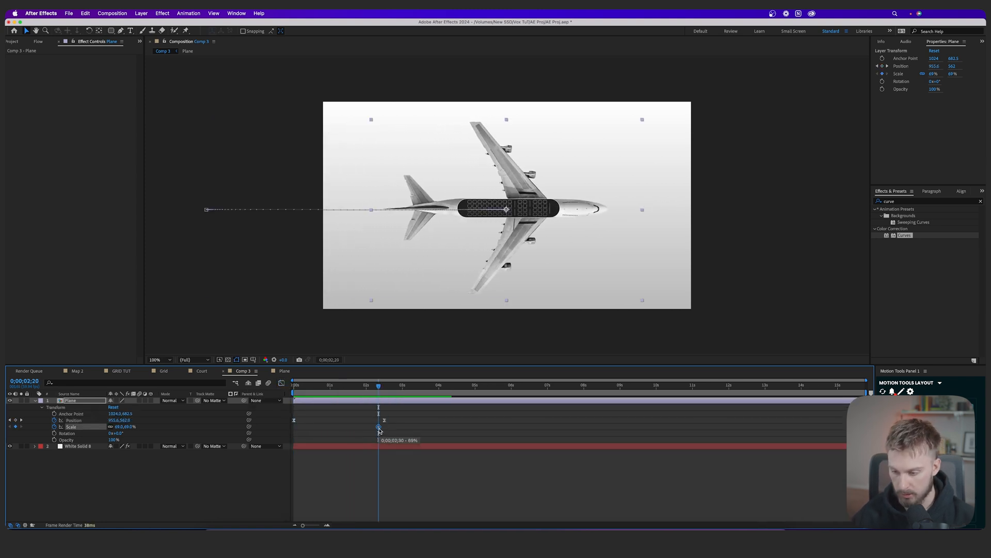
drag(381, 388, 476, 392)
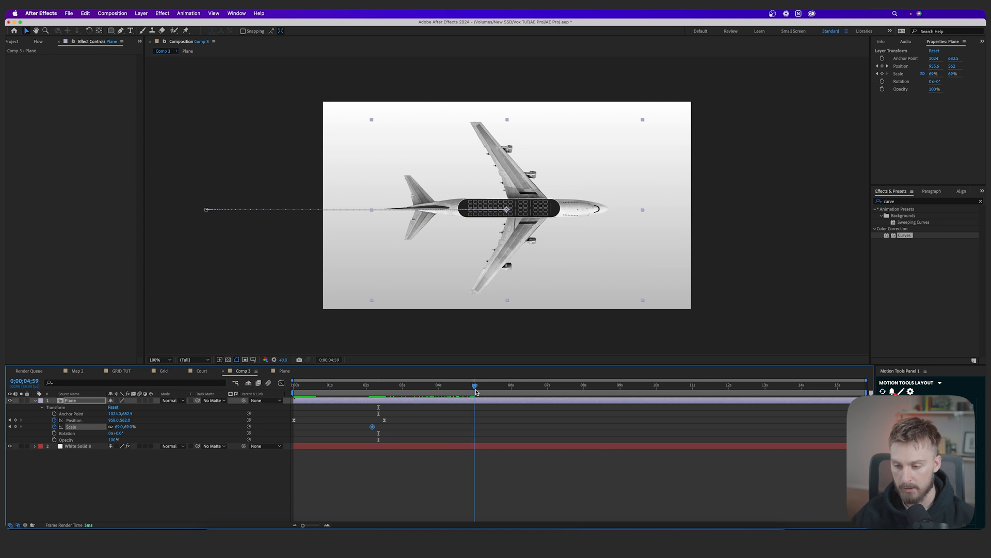
drag(118, 426, 470, 395)
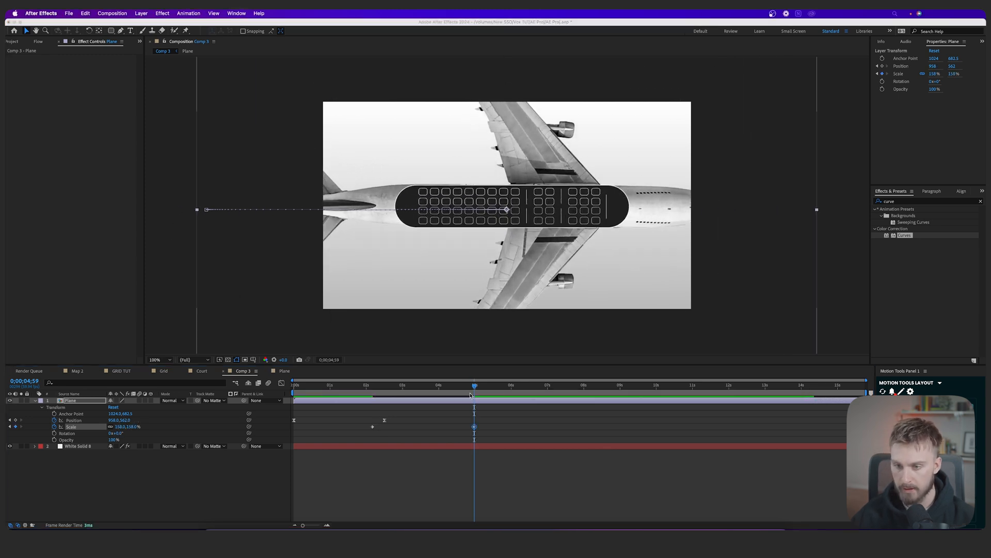
drag(411, 389, 293, 388)
key(space)
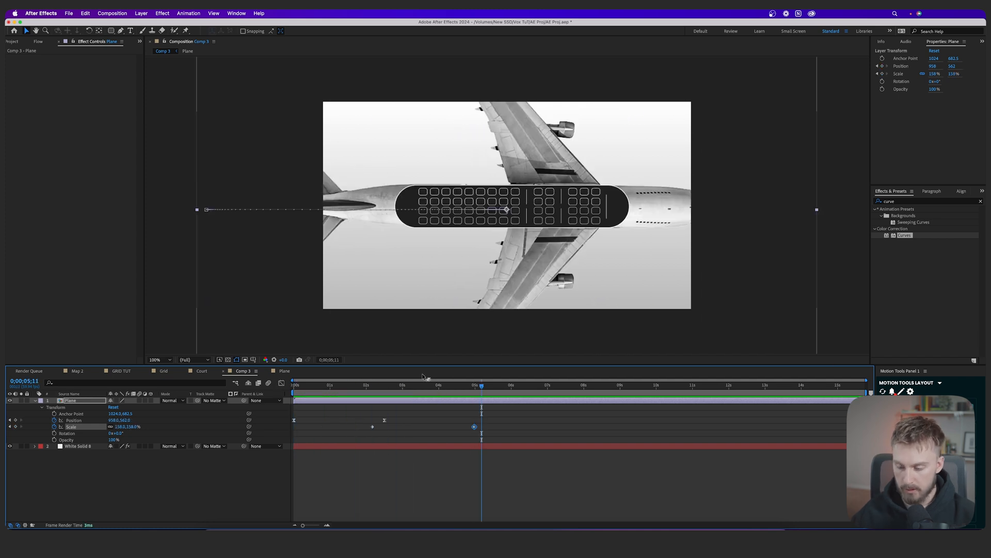
Apply Easy Ease to both scale keyframes, stretch the end keyframe's influence in the speed graph for a long slowdown, and preview it
drag(525, 430, 349, 422)
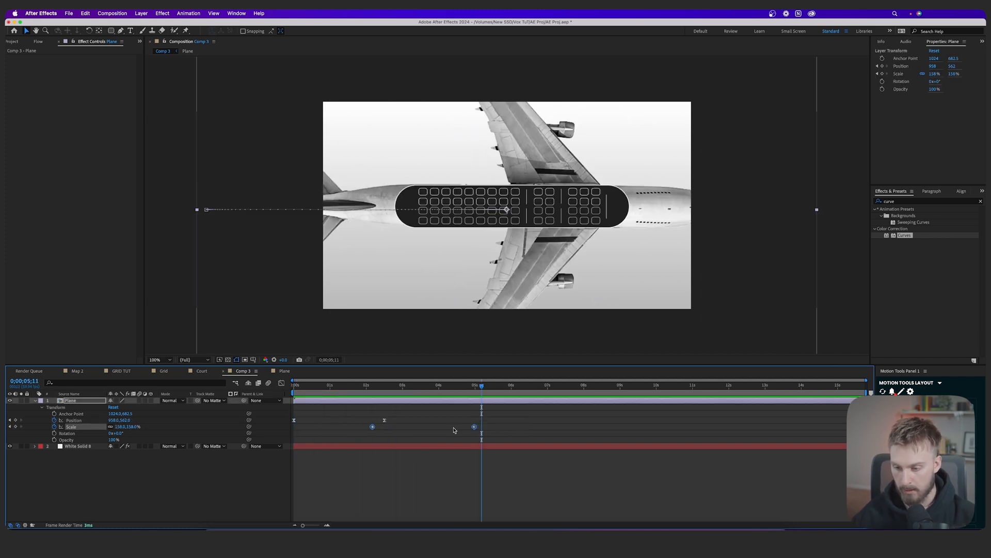
right_click(474, 428)
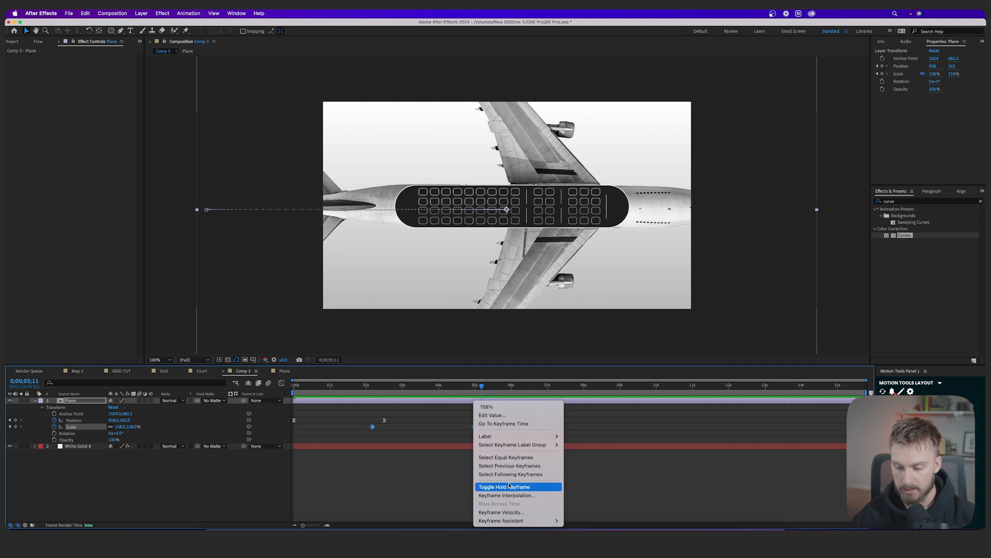
mouse_move(514, 519)
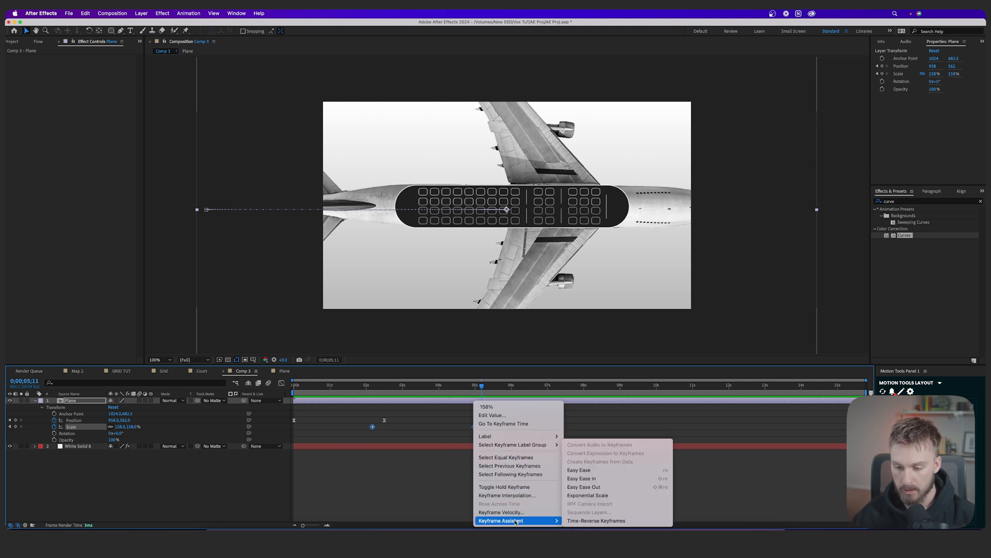
click(579, 470)
click(281, 383)
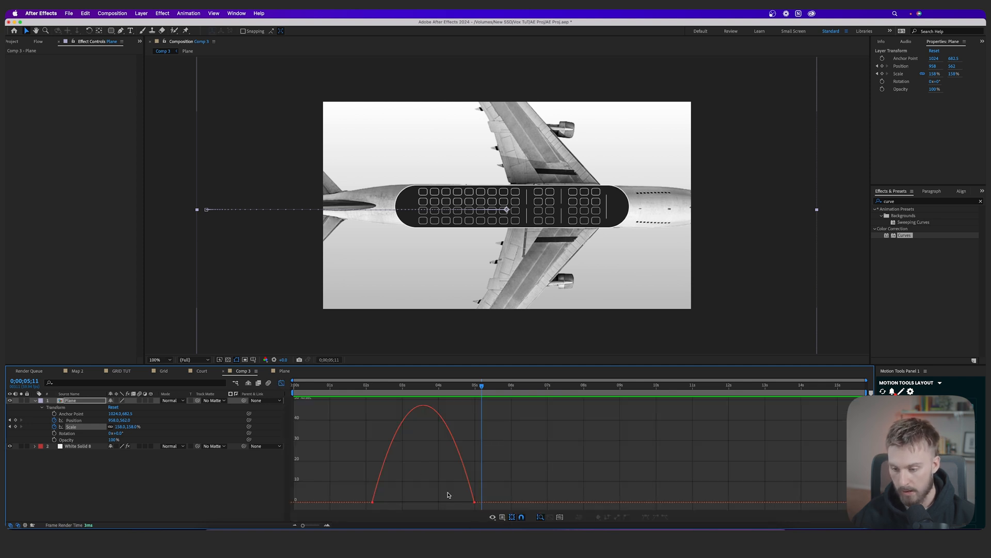
click(474, 502)
drag(456, 502, 380, 499)
click(281, 384)
key(space)
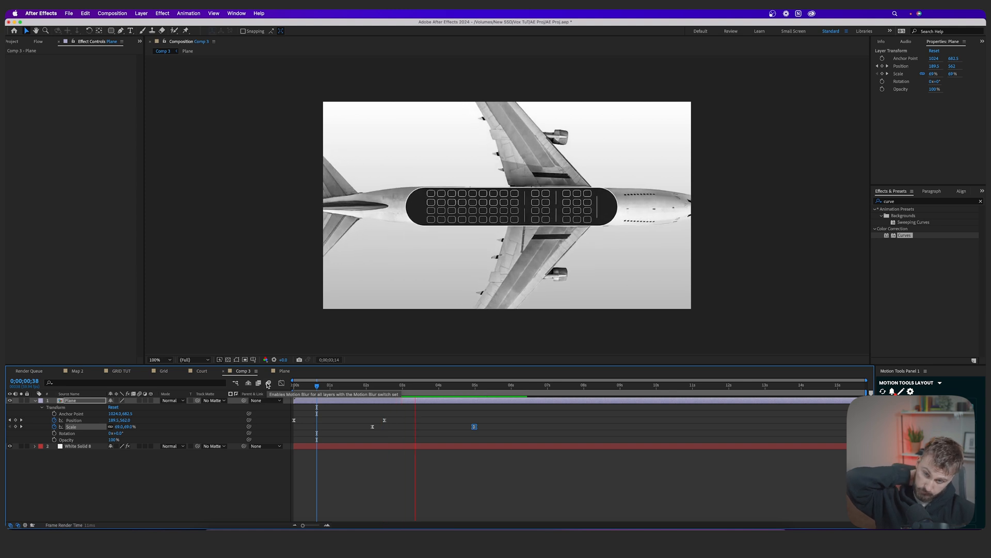
Add the text title "A320 Seating Chart" above the rear fuselage at 0;00;03;20
click(414, 391)
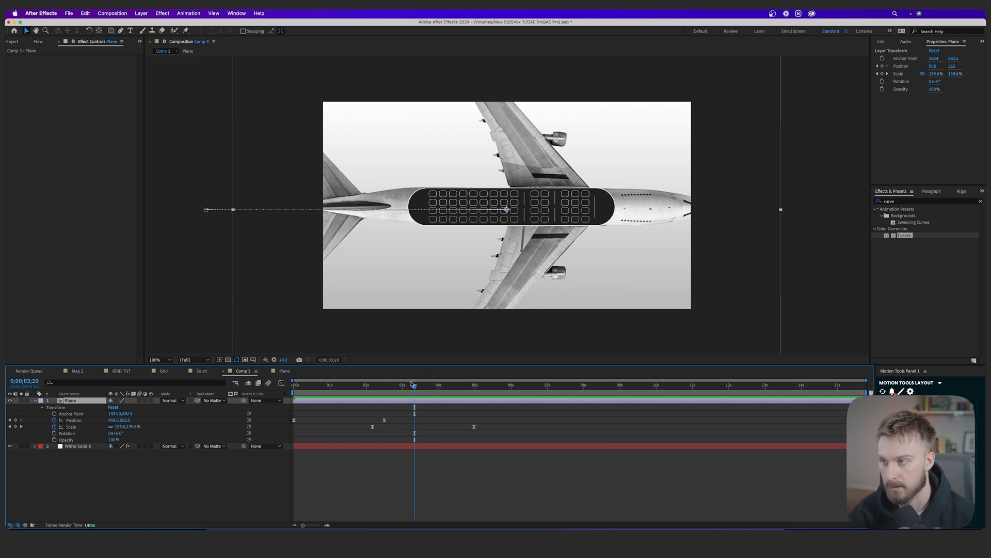
click(131, 31)
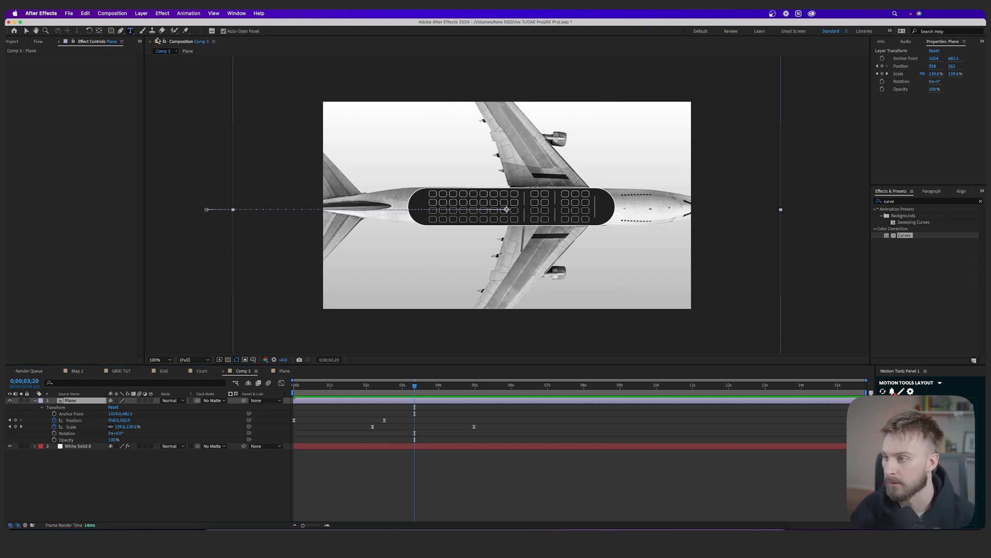
click(395, 152)
text(A320 Seating Chart)
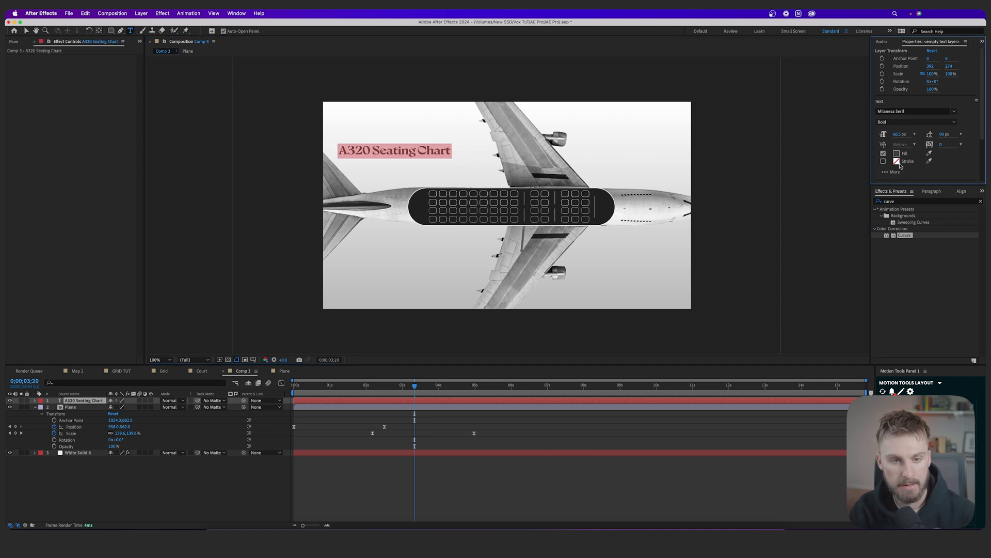
Set the title's fill to dark grey 212121 by sampling the color of the cabin cutaway
click(897, 153)
click(454, 338)
click(448, 222)
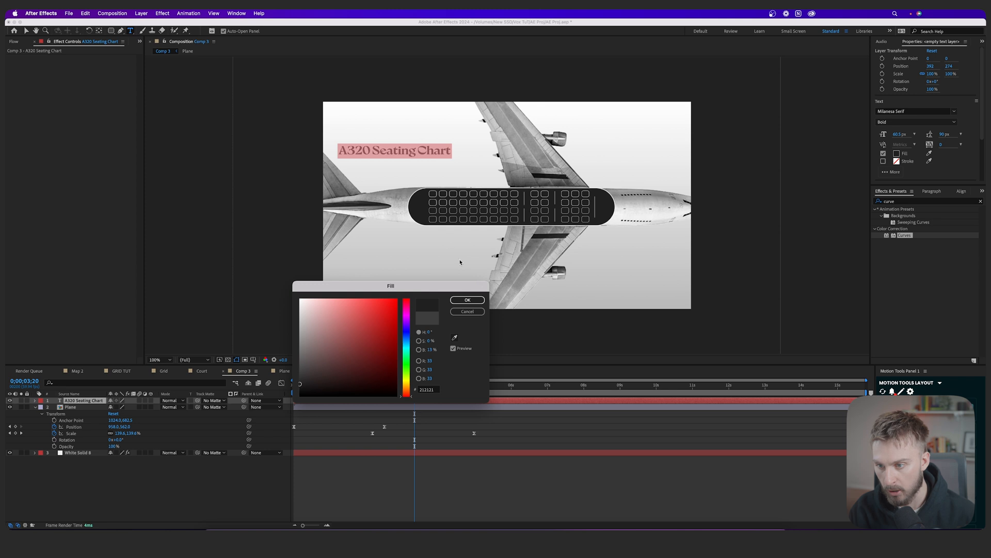
click(468, 300)
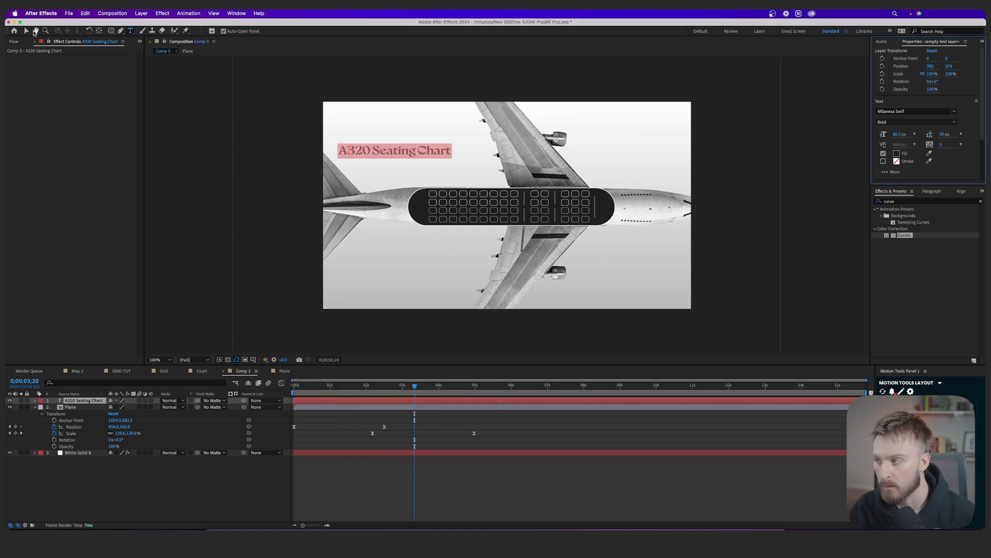
Change the title's font to Europa Grotesk SH Medium and set its size to 68.5 px
click(894, 110)
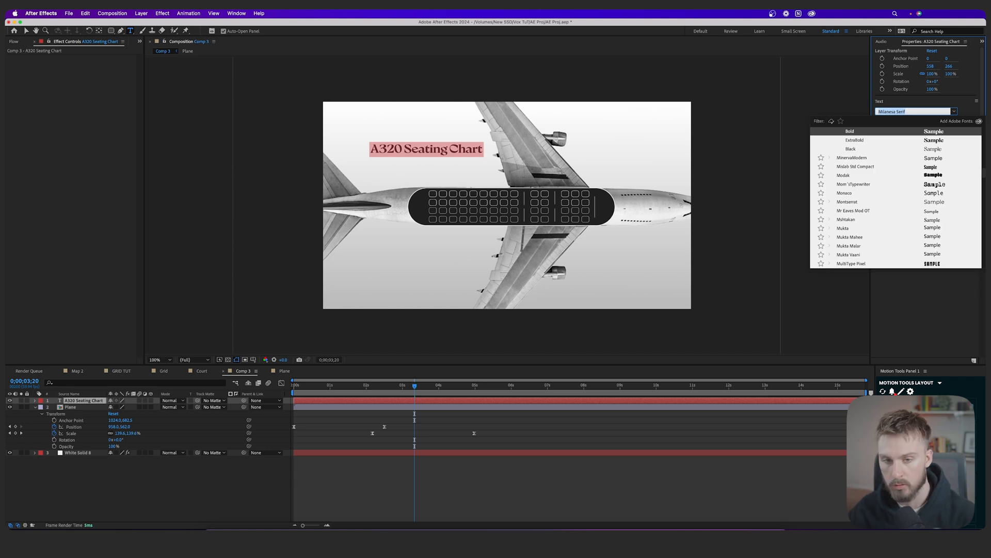
text(euro)
key(Return)
key(alt+shift+super+period)
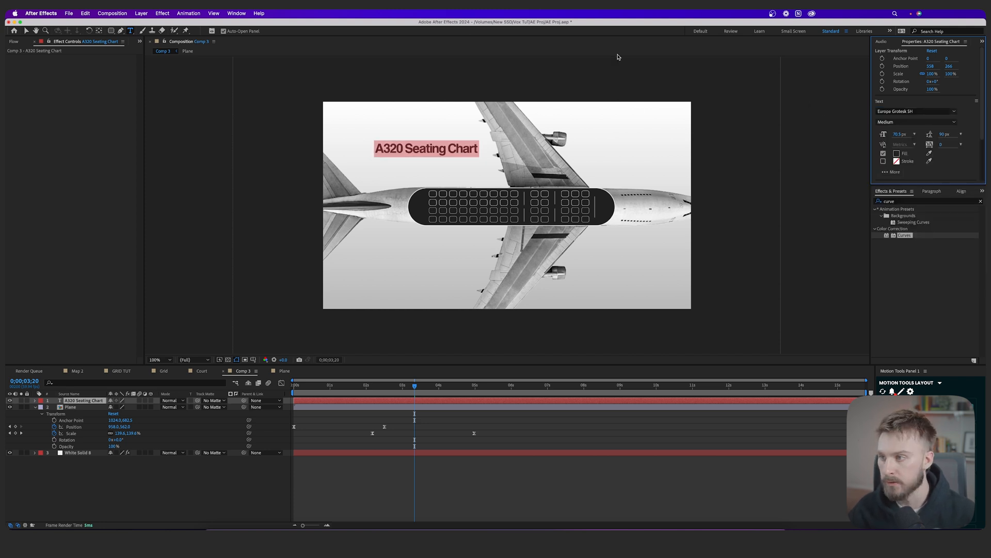
click(26, 30)
scroll(450, 149, up, 1)
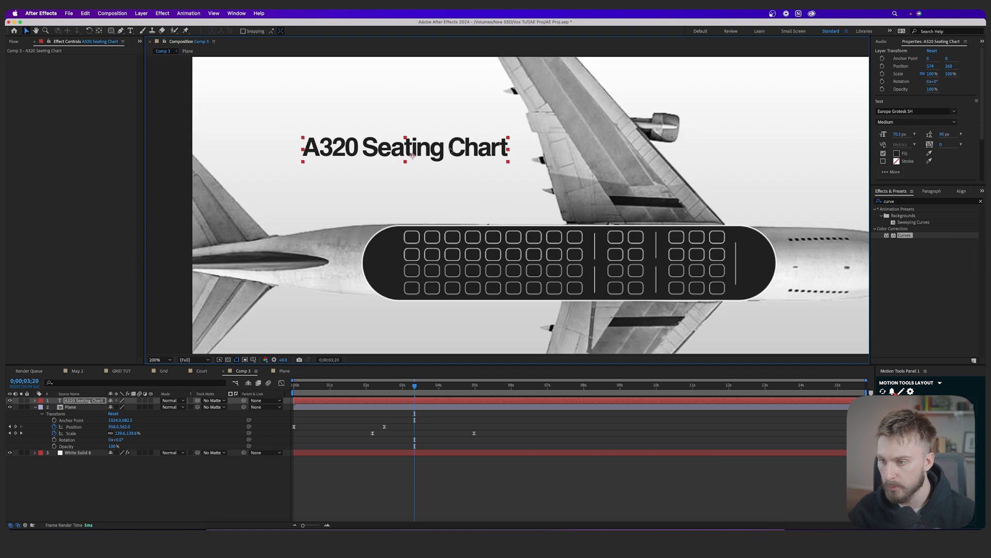
drag(897, 136, 892, 135)
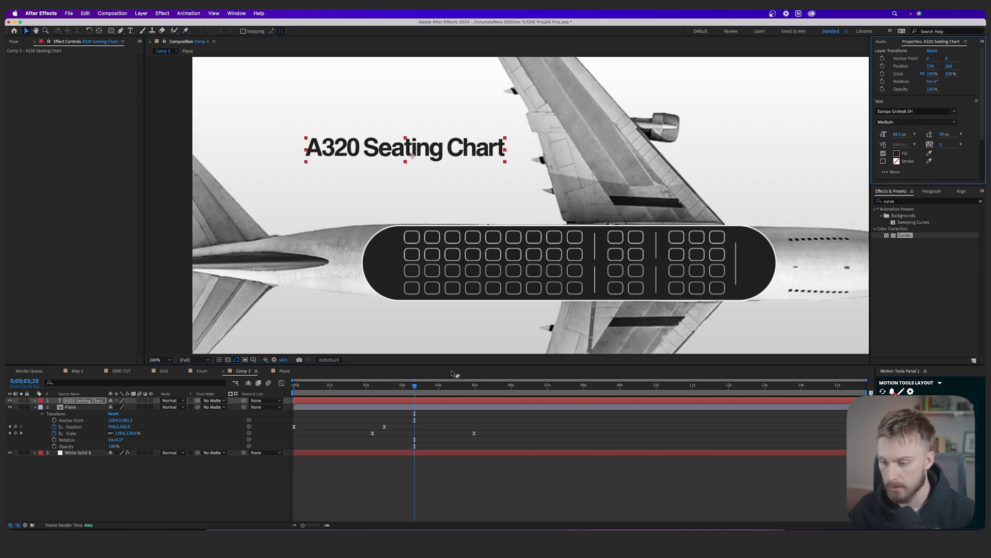
Duplicate the title just below itself and replace the copy's text with "Based on United Airlines seating chart"
key(super+d)
drag(435, 149, 433, 171)
double_click(433, 170)
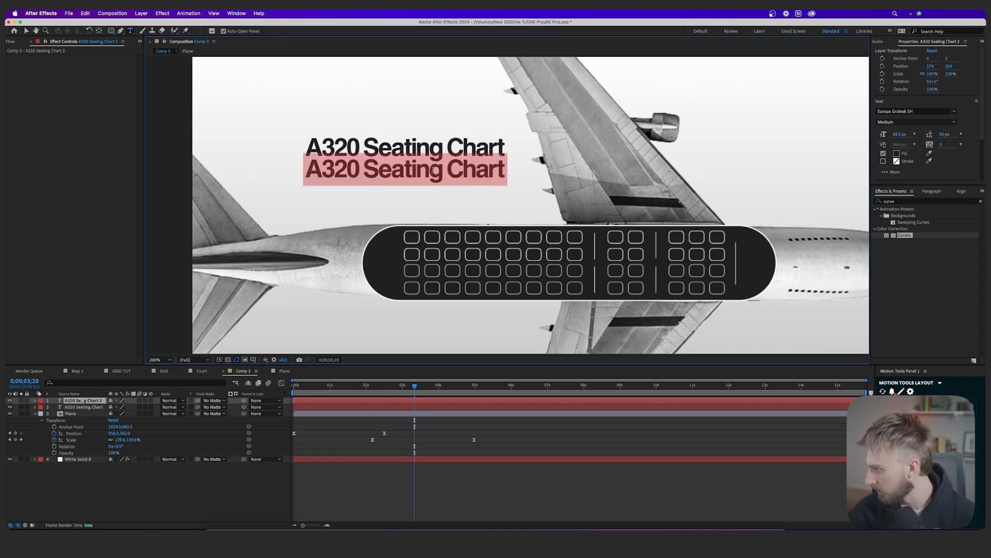
text(Based on United Airlines seating chart)
triple_click(469, 163)
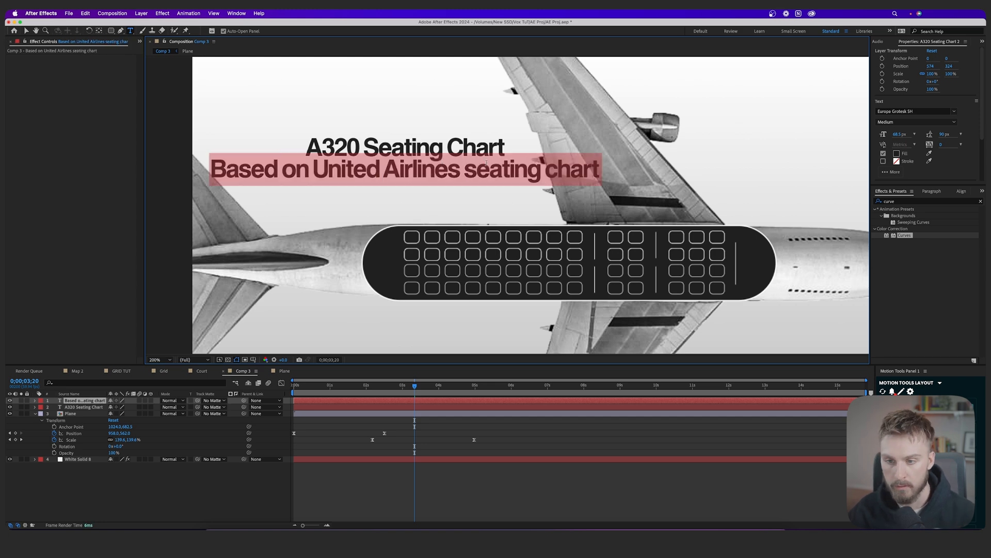
Give the subtitle a light grey B7B7B7 fill and reduce its font size to 20.5 px
click(897, 153)
mouse_move(331, 335)
mouse_down()
mouse_move(293, 319)
mouse_move(283, 325)
mouse_up()
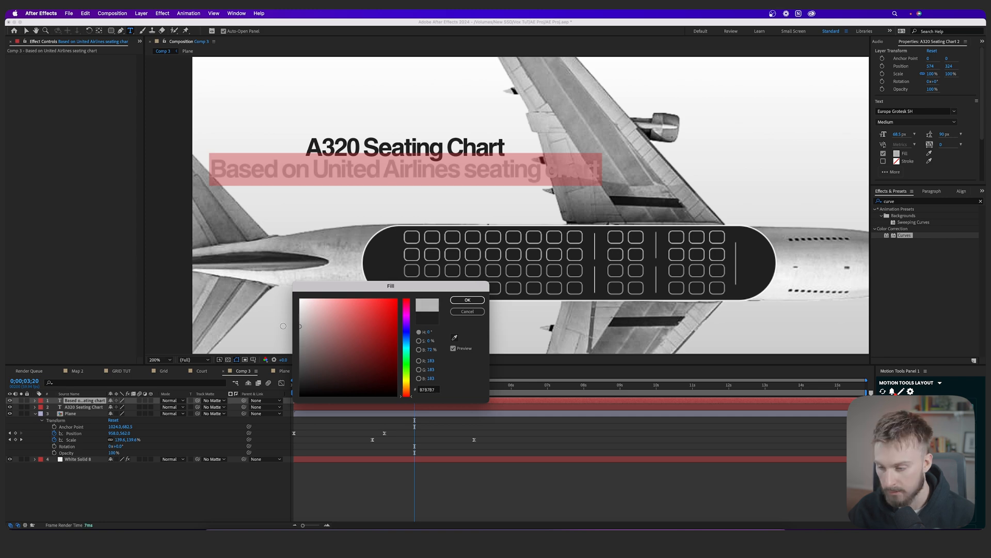
click(467, 299)
drag(899, 134, 885, 136)
click(26, 31)
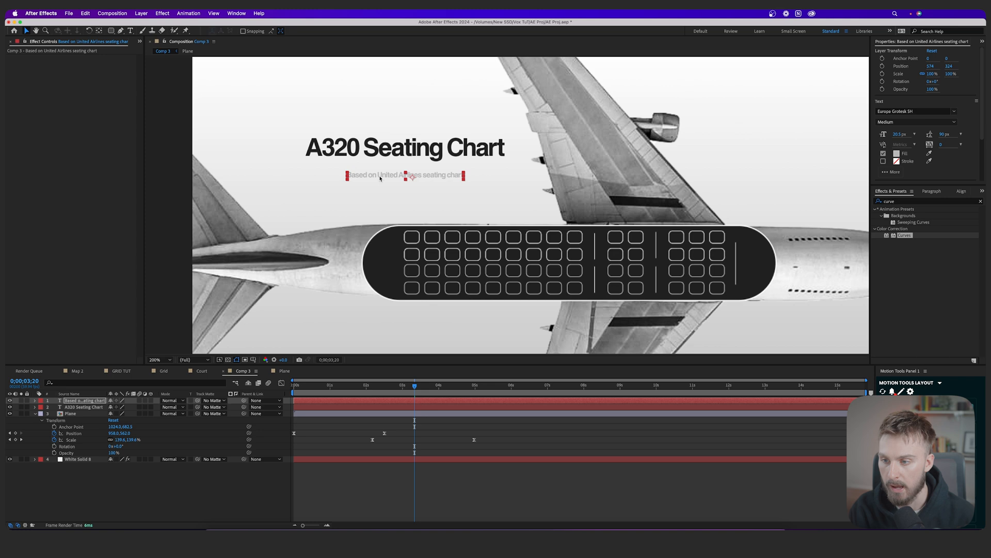
Place the subtitle directly under the title with left edges aligned, set its size to 25.5 px, and preview the composition
drag(380, 178, 340, 167)
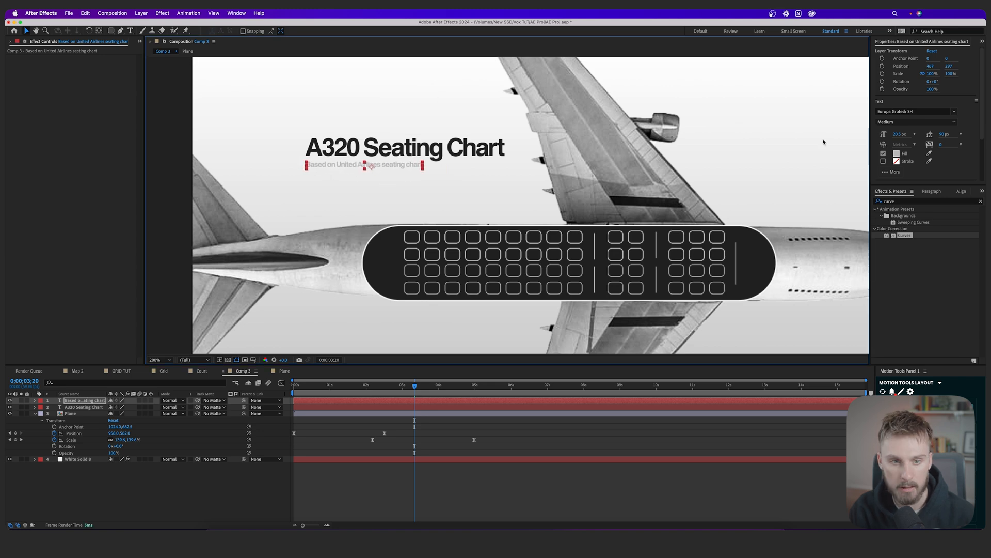
click(905, 136)
text(25)
click(487, 501)
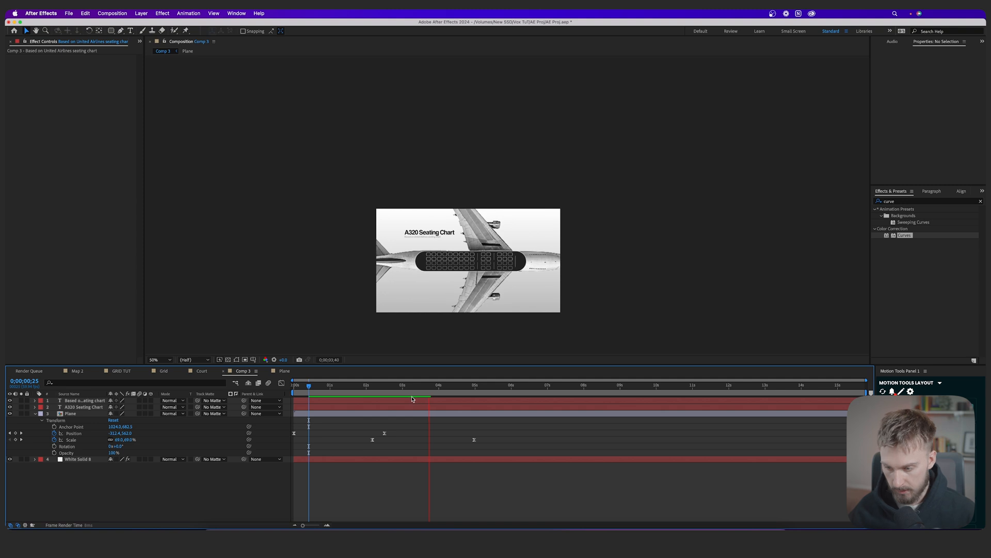
key(space)
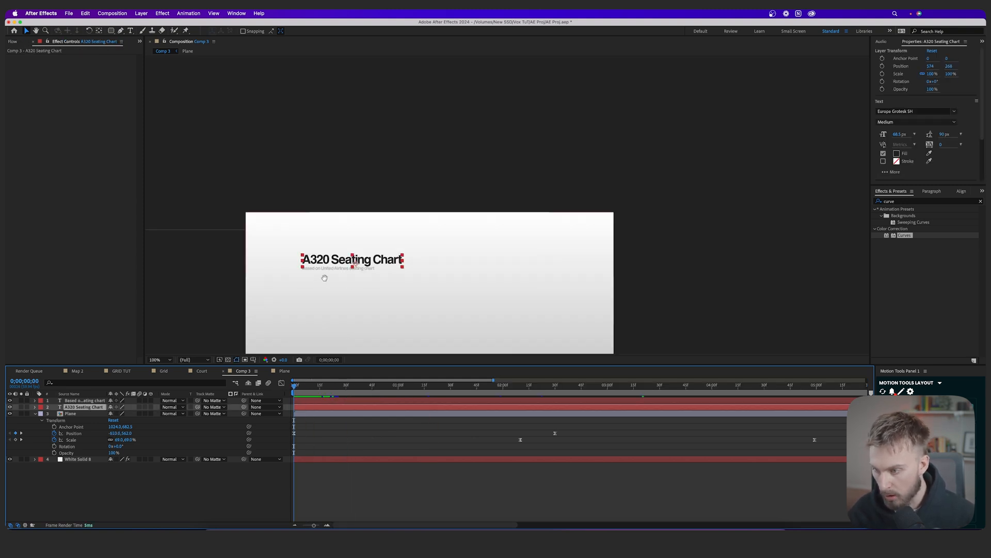
Draw a narrow rectangular mask on the A320 Seating Chart layer, just left of the title's first letter
drag(324, 278, 373, 251)
scroll(371, 249, up, 1)
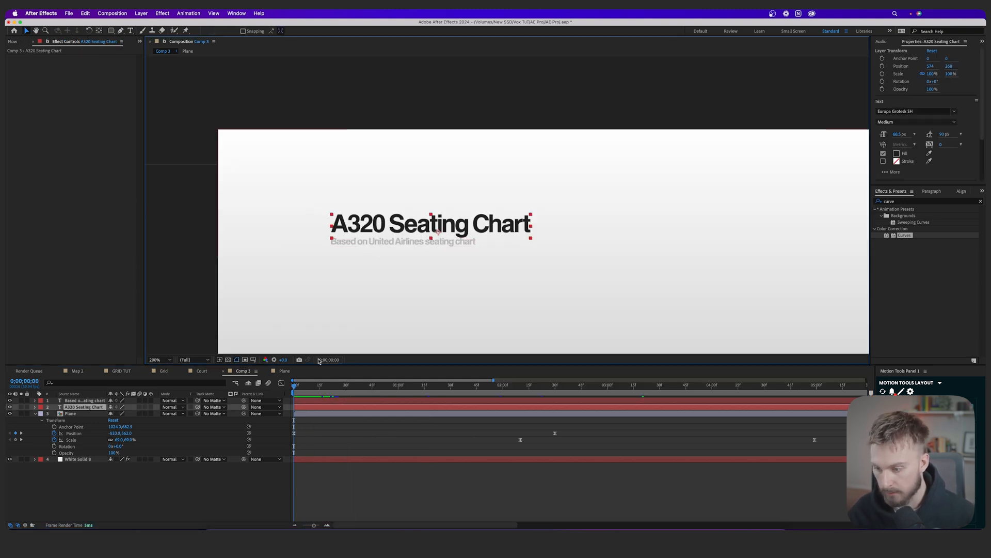
click(302, 401)
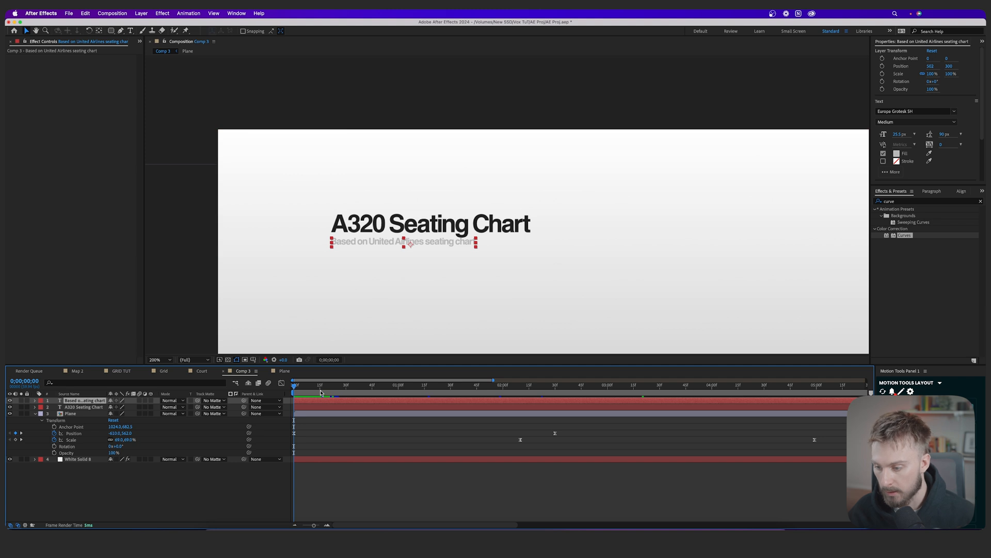
click(304, 406)
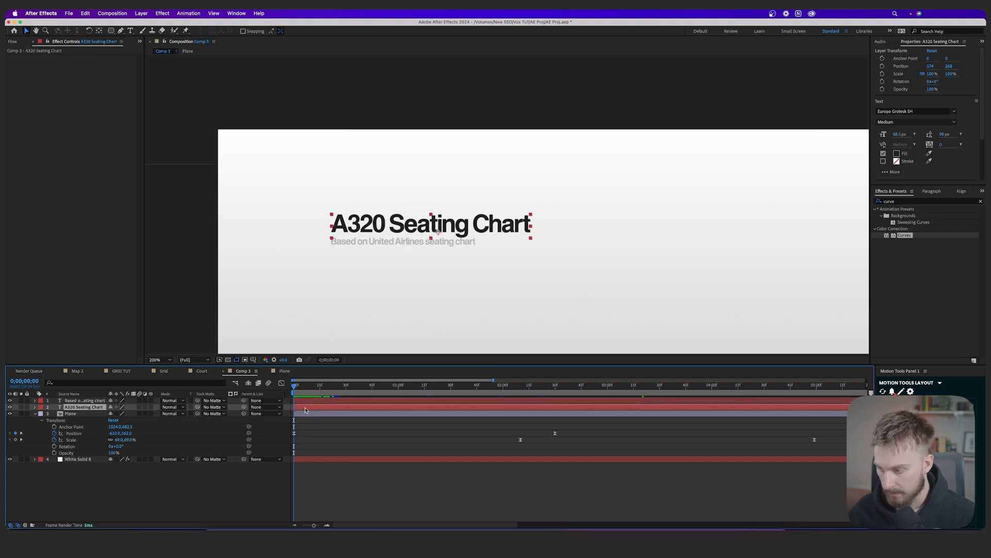
click(112, 31)
click(147, 31)
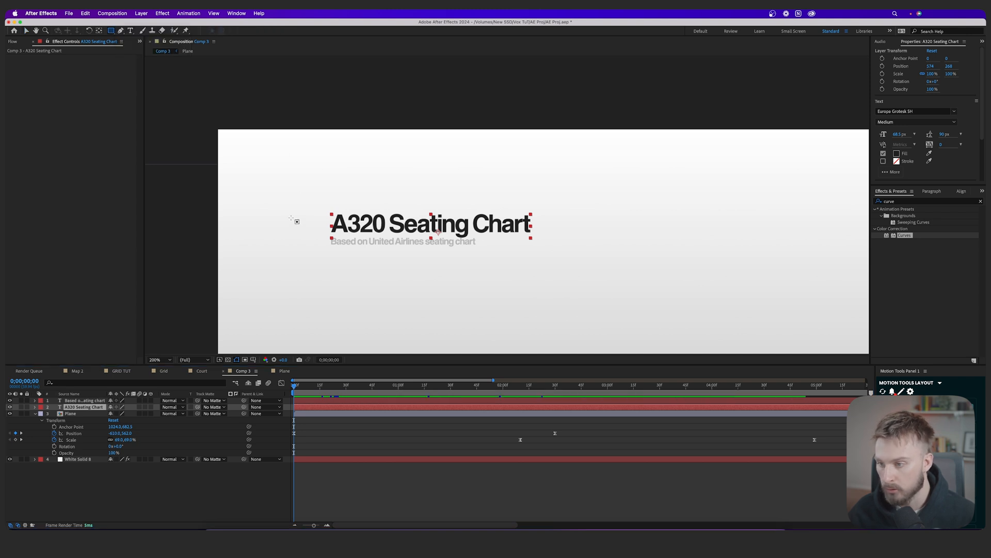
drag(296, 172, 322, 262)
Expand the title's mask properties and add a Mask Path keyframe at 0;00;00;00
click(47, 421)
click(48, 428)
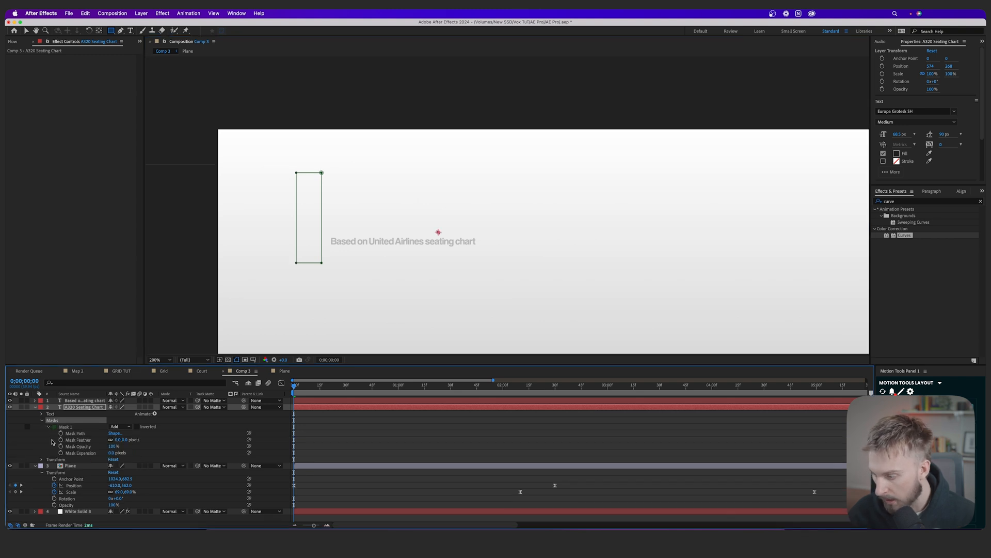
click(56, 433)
click(61, 434)
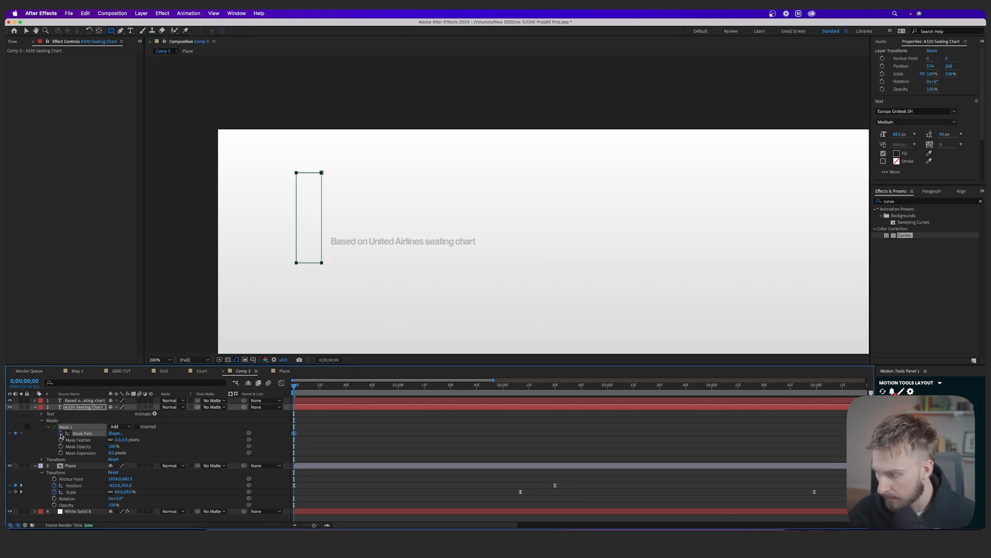
At 0;00;00;46, stretch the mask's right edge past the end of the title to reveal it, and preview the wipe
drag(294, 386, 373, 387)
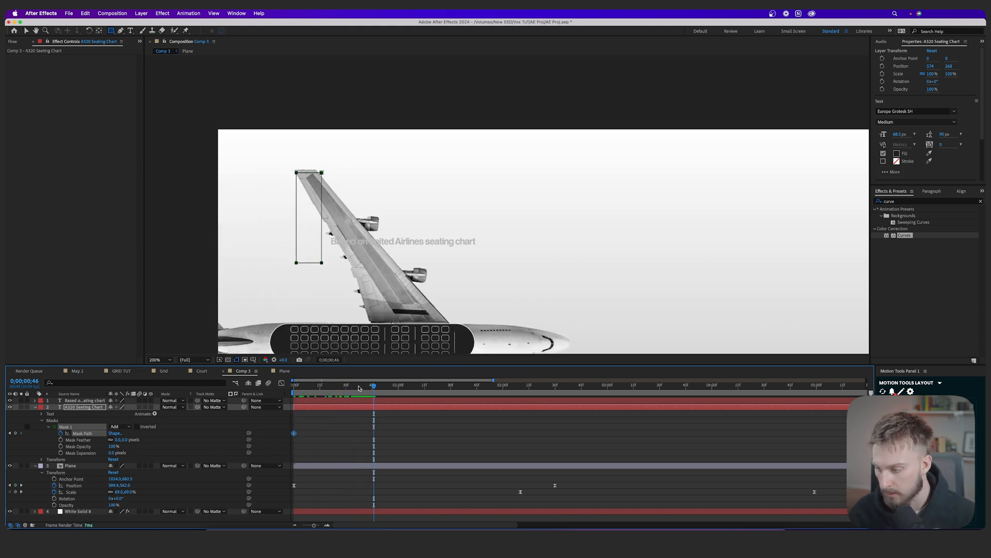
key(v)
click(355, 449)
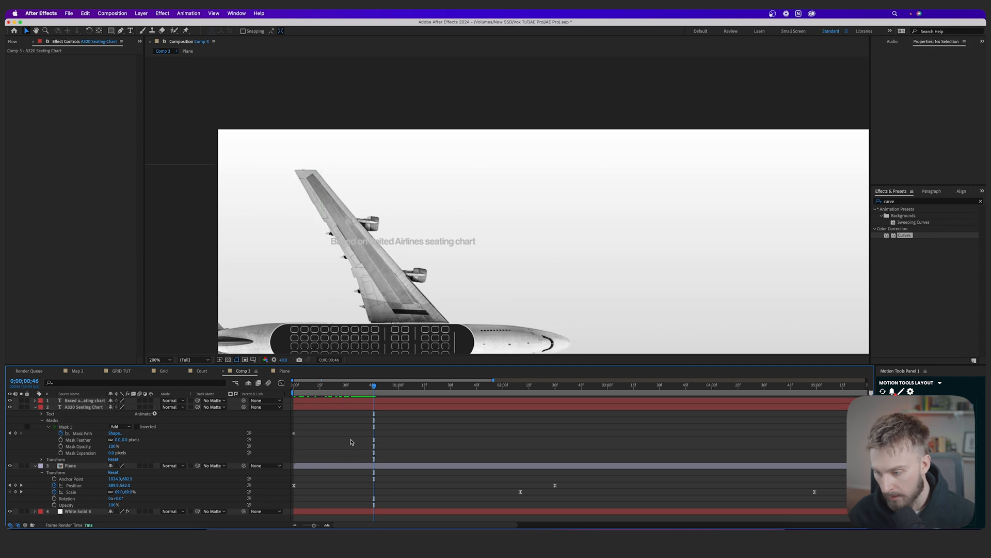
click(67, 427)
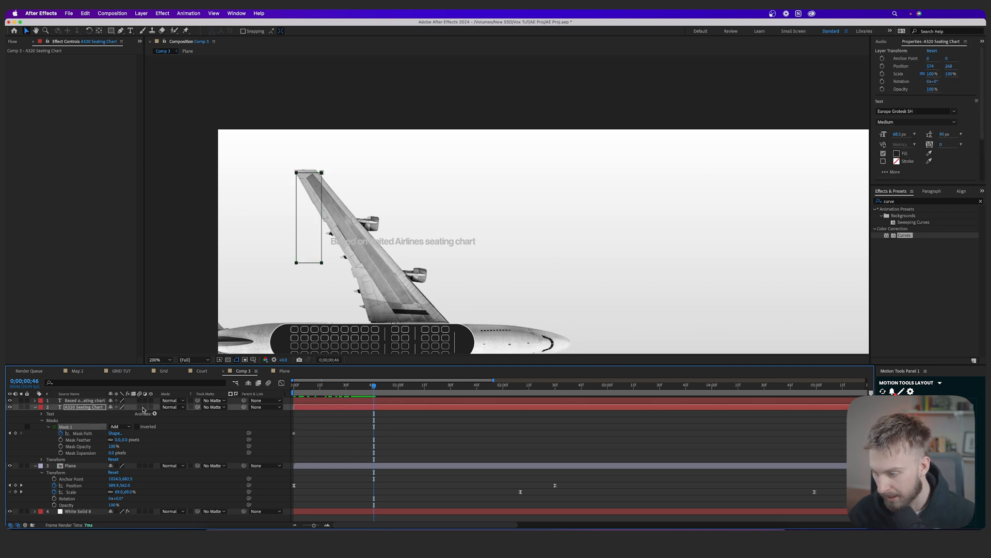
click(298, 276)
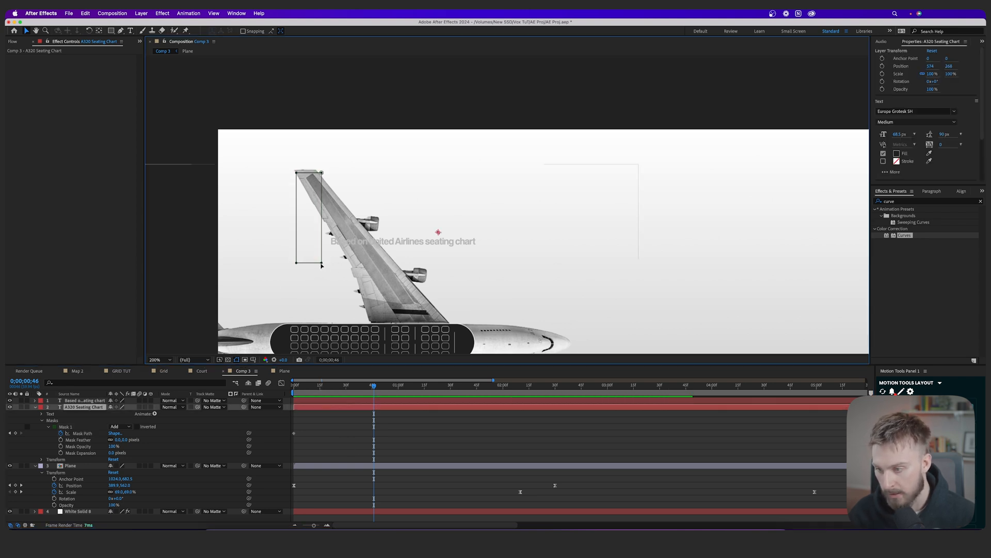
click(321, 262)
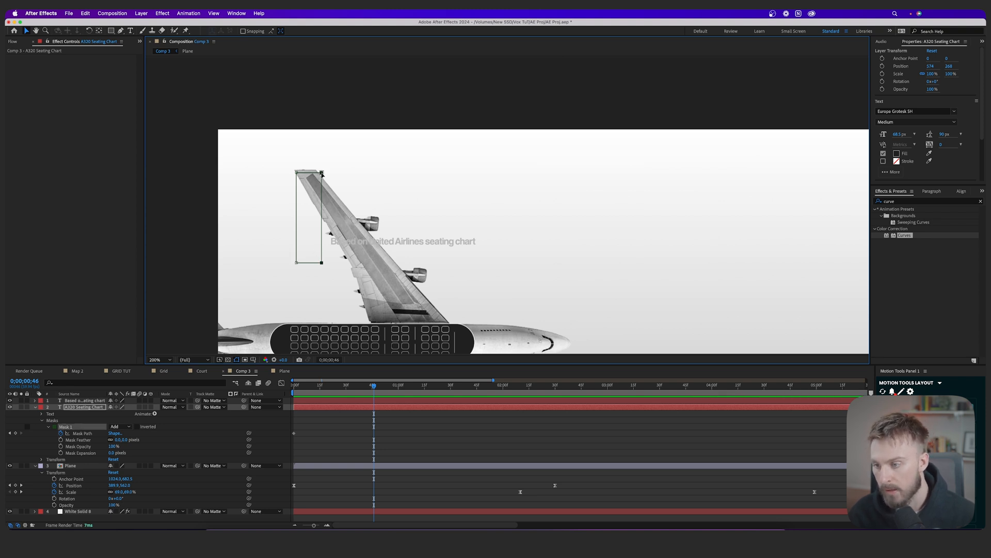
drag(322, 175, 533, 196)
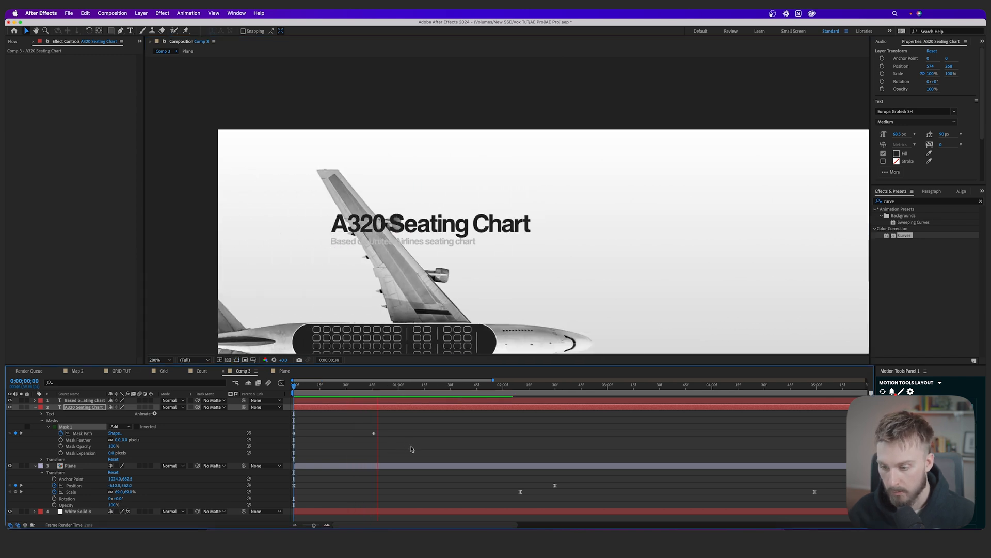
key(space)
Apply Easy Ease to both Mask Path keyframes and stretch the end keyframe's influence in the speed graph for a long slowdown
drag(411, 445, 280, 427)
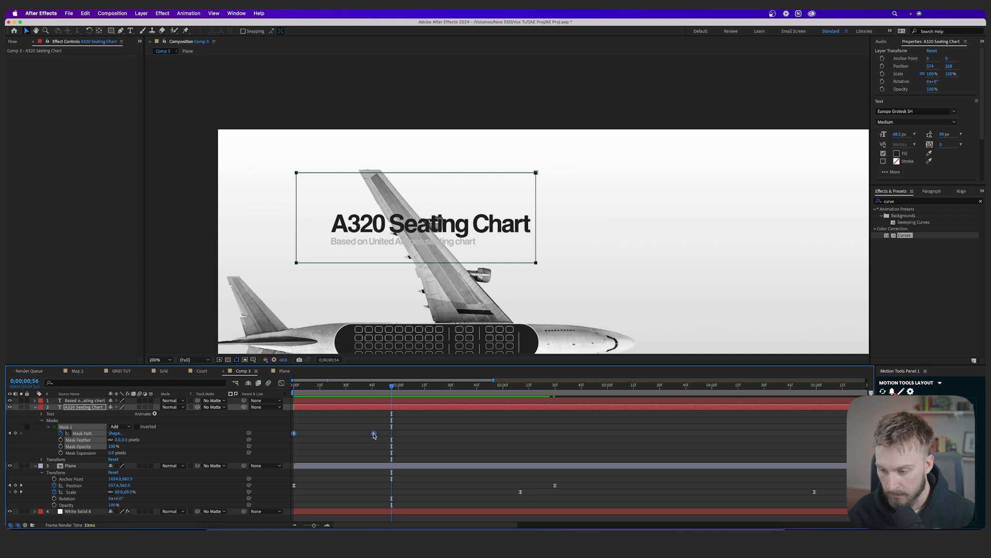
right_click(374, 435)
mouse_move(413, 520)
click(516, 470)
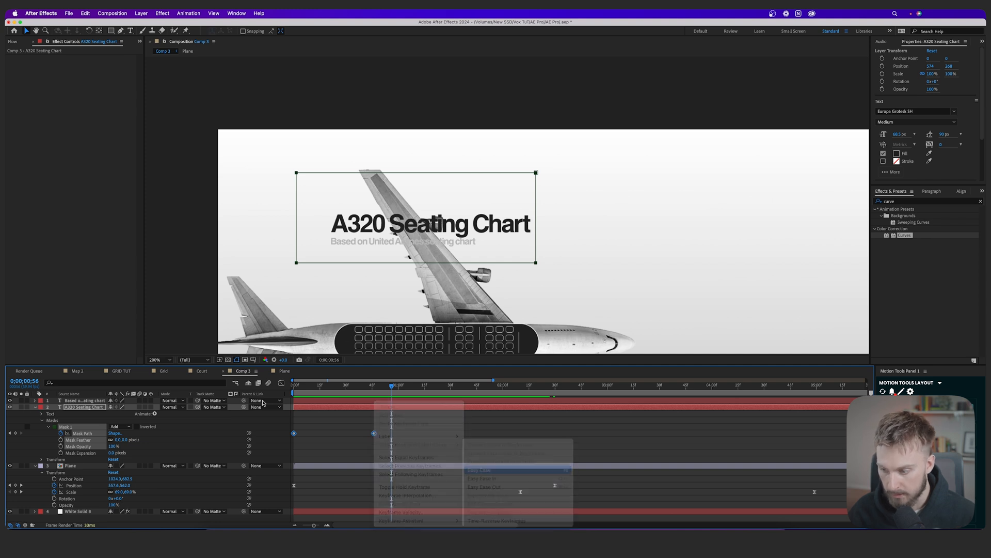
click(281, 383)
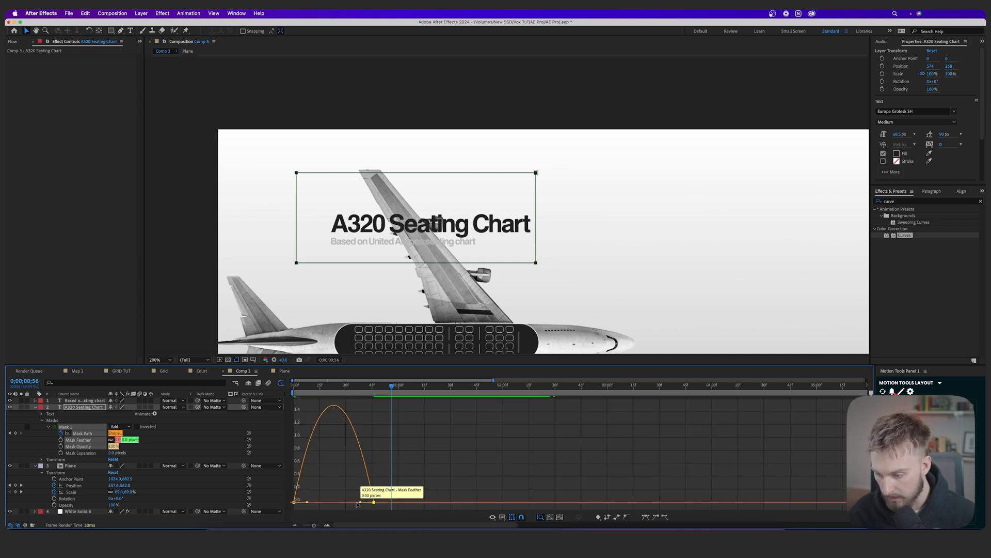
drag(360, 502, 316, 502)
click(282, 382)
drag(374, 387, 254, 407)
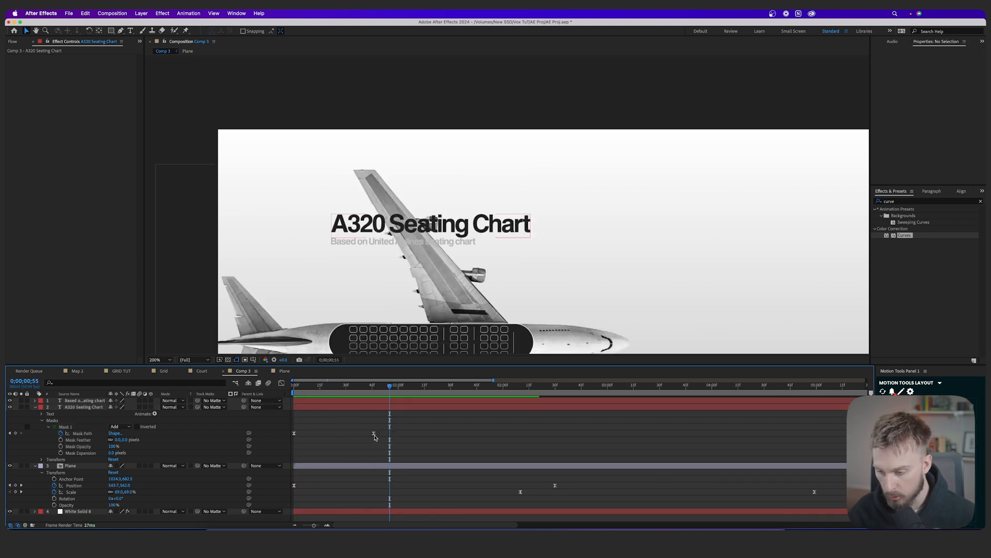
Move the title's end Mask Path keyframe out to 0;00;01;28 and preview the slower reveal
drag(374, 435, 449, 435)
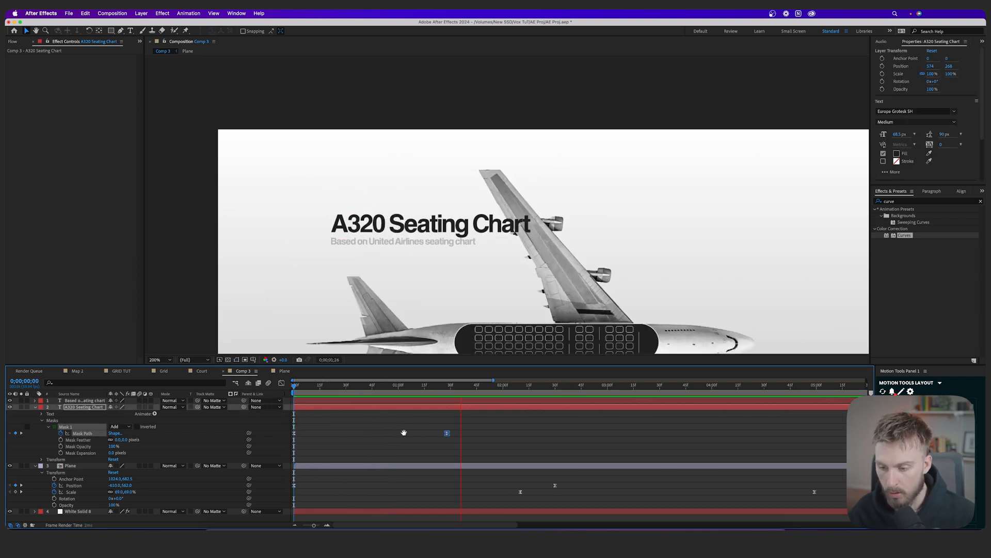
key(space)
click(489, 453)
Copy the title's animated mask onto the subtitle layer at 0;00;00;00, show its keyframes, and go to the end one at 0;00;01;28
drag(528, 446, 276, 429)
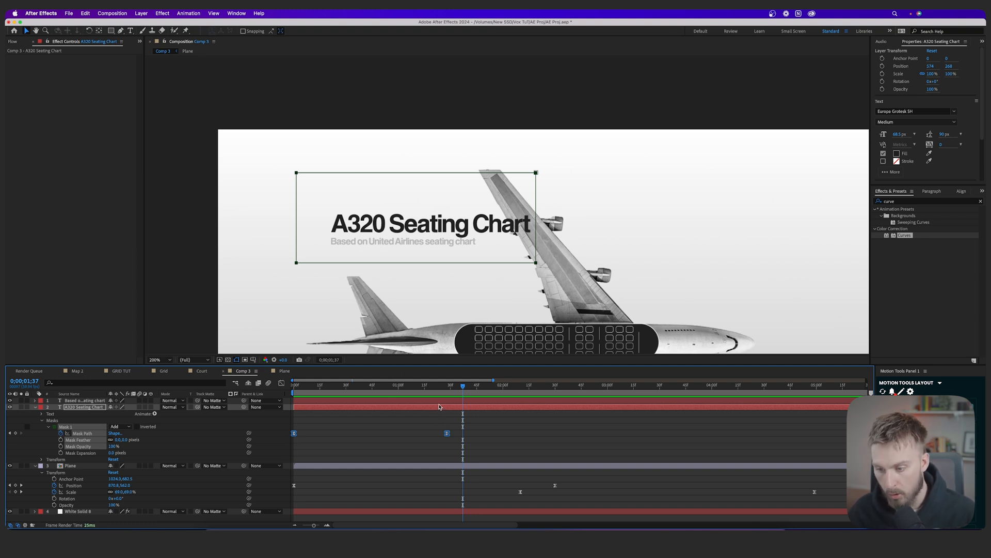
click(315, 402)
key(Home)
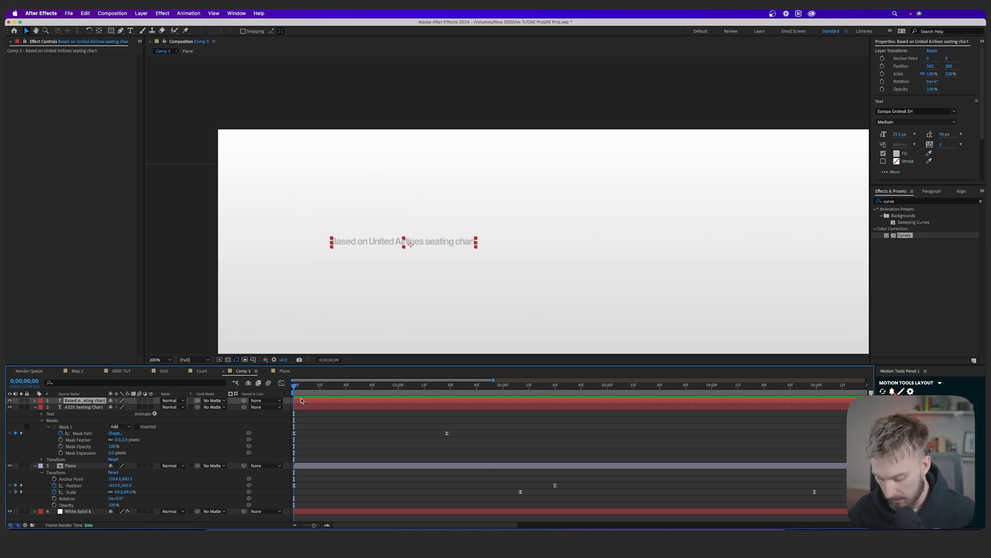
key(super+v)
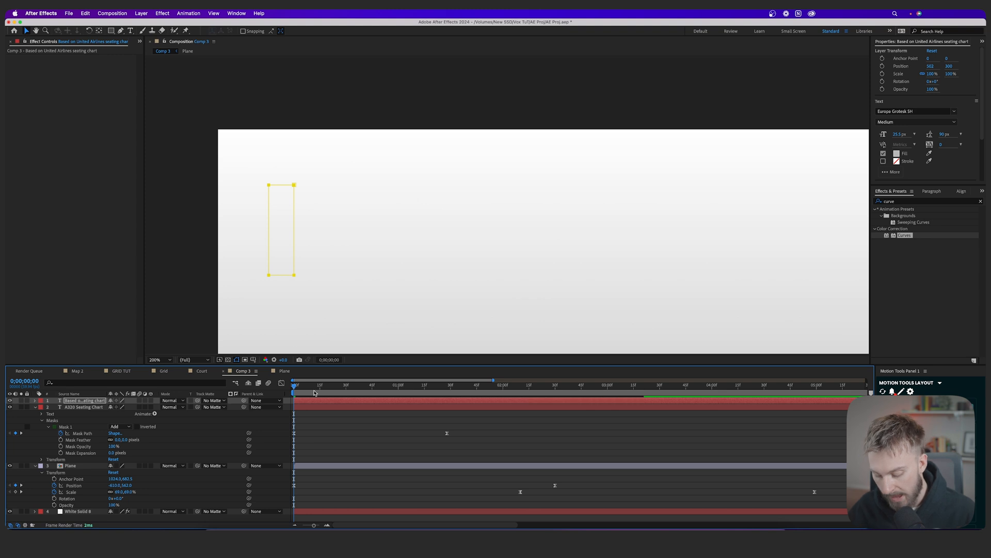
key(u)
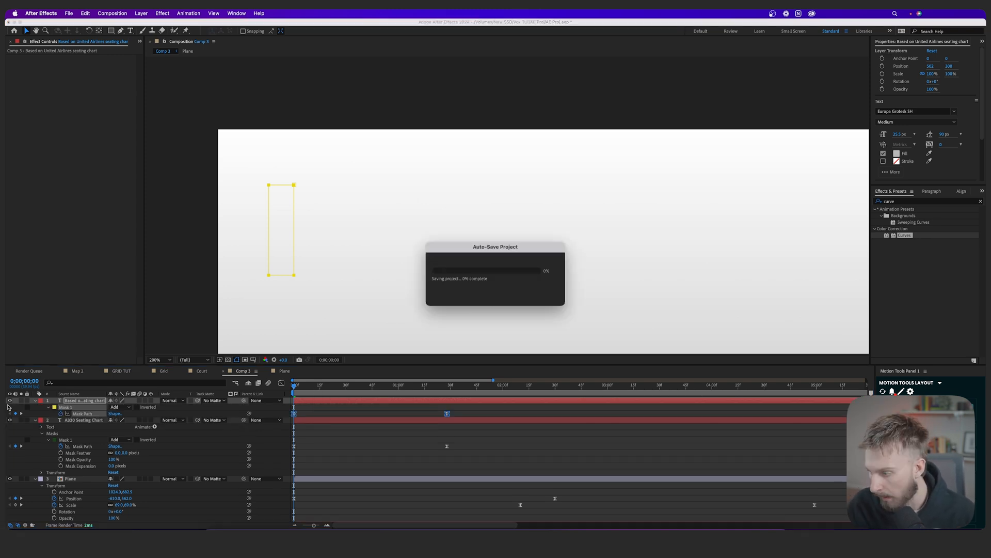
click(22, 414)
click(509, 277)
click(453, 413)
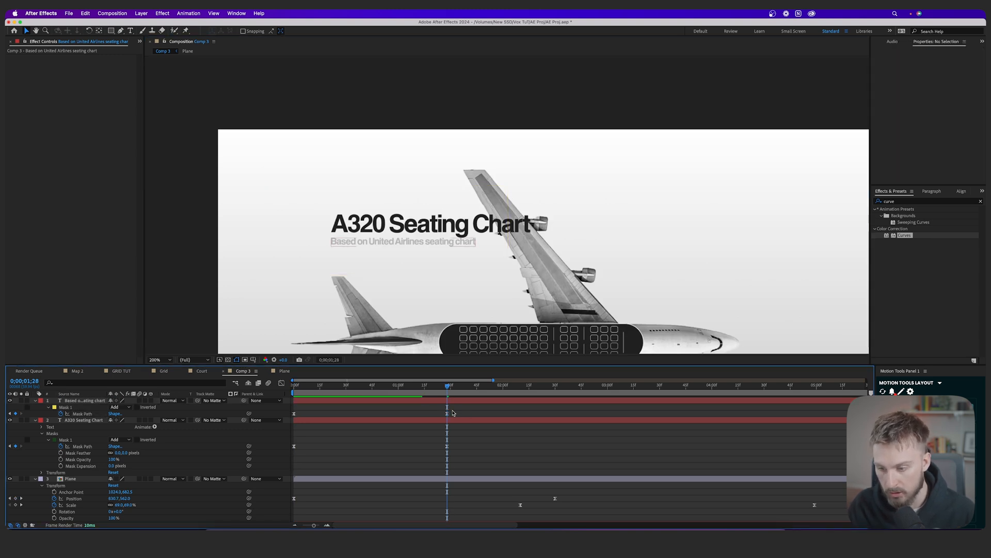
At 0;00;01;28, pull the right edge of the subtitle's mask in to just past the end of the subtitle text
click(508, 274)
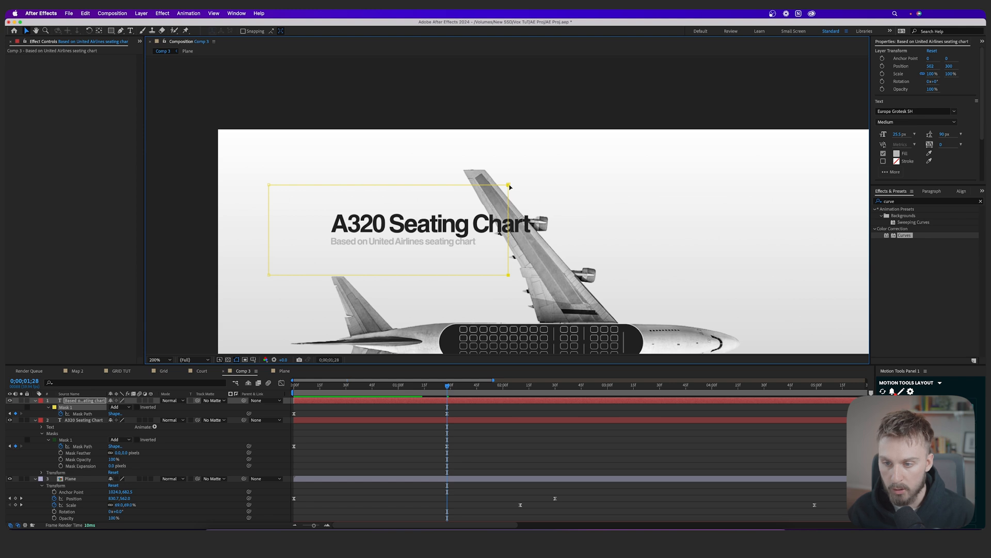
drag(508, 190, 480, 186)
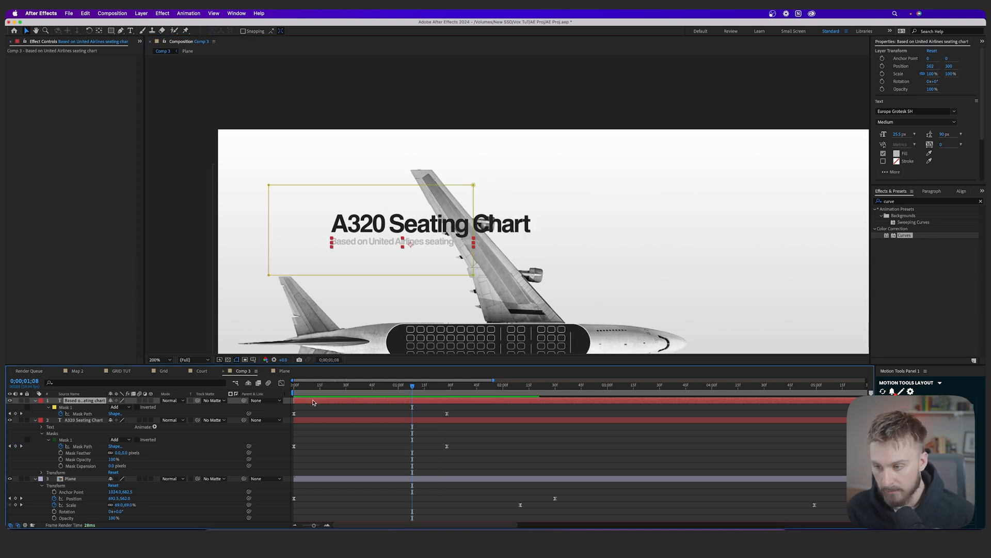
Shift the subtitle layer to start about half a second after the title and preview the staggered reveal
drag(316, 402, 293, 389)
key(space)
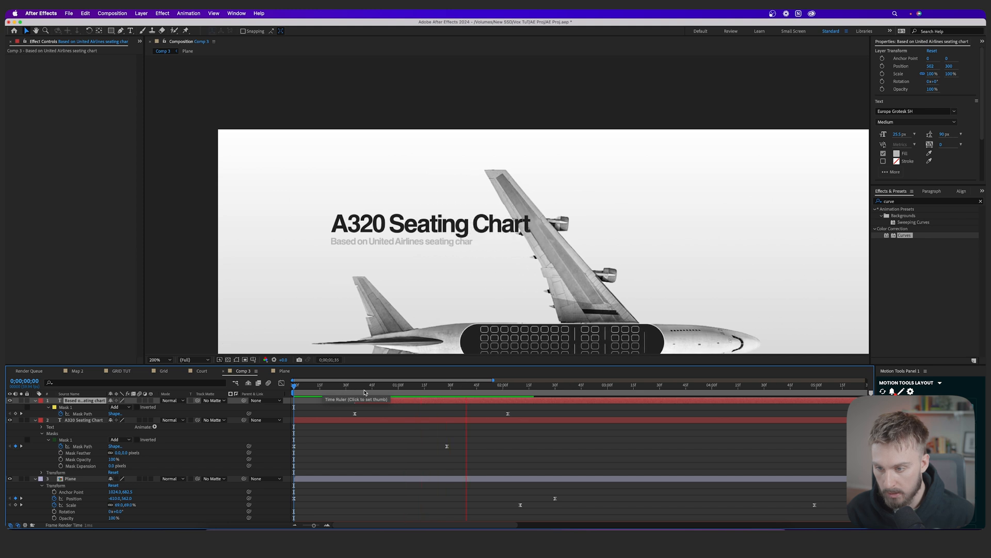
drag(369, 388, 428, 387)
scroll(382, 413, down, 5)
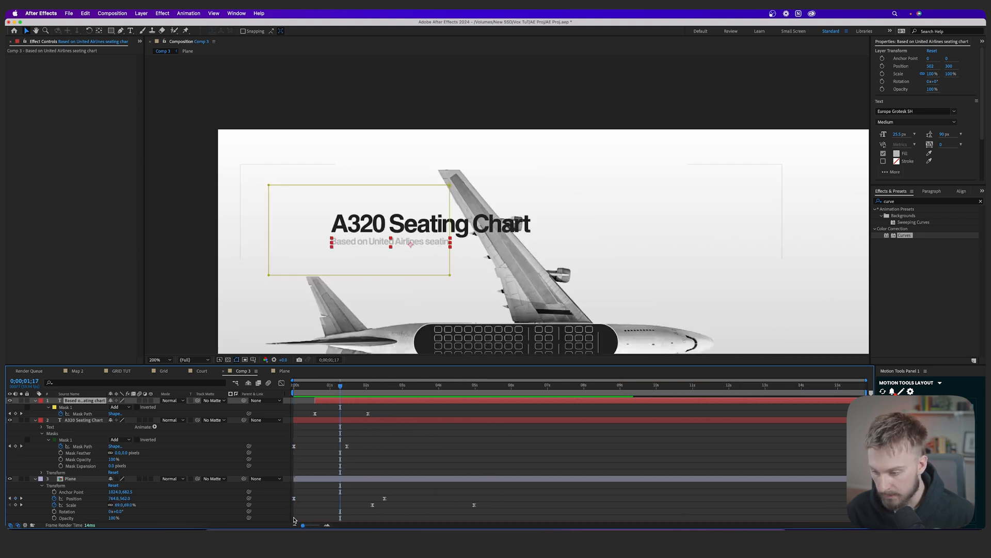
Move the title and subtitle layers together so the title starts at about 2.6 seconds, keeping their stagger, and preview the timing
click(344, 419)
shift+click(342, 406)
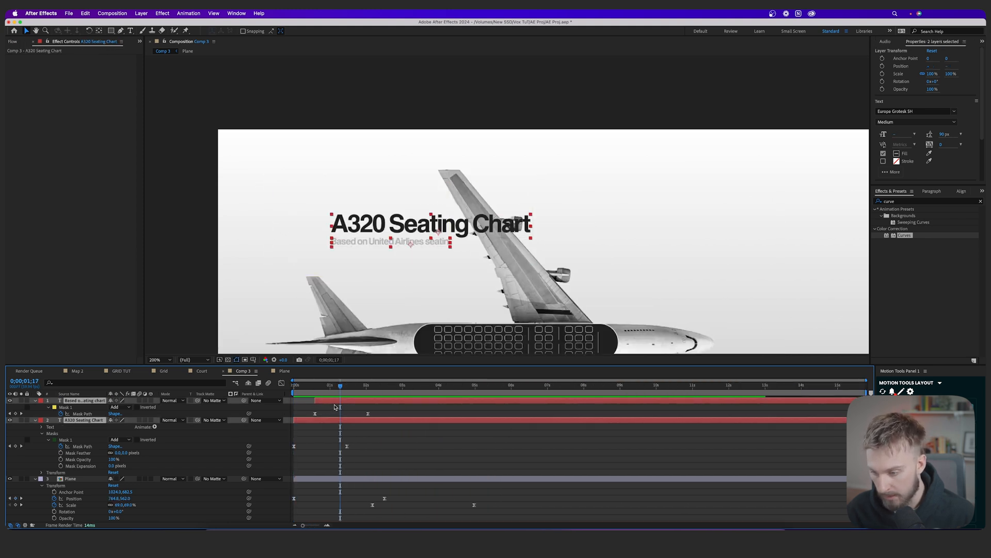
drag(296, 421, 409, 422)
mouse_move(383, 387)
mouse_down()
mouse_move(405, 390)
mouse_move(388, 392)
mouse_up()
drag(419, 422, 401, 423)
key(space)
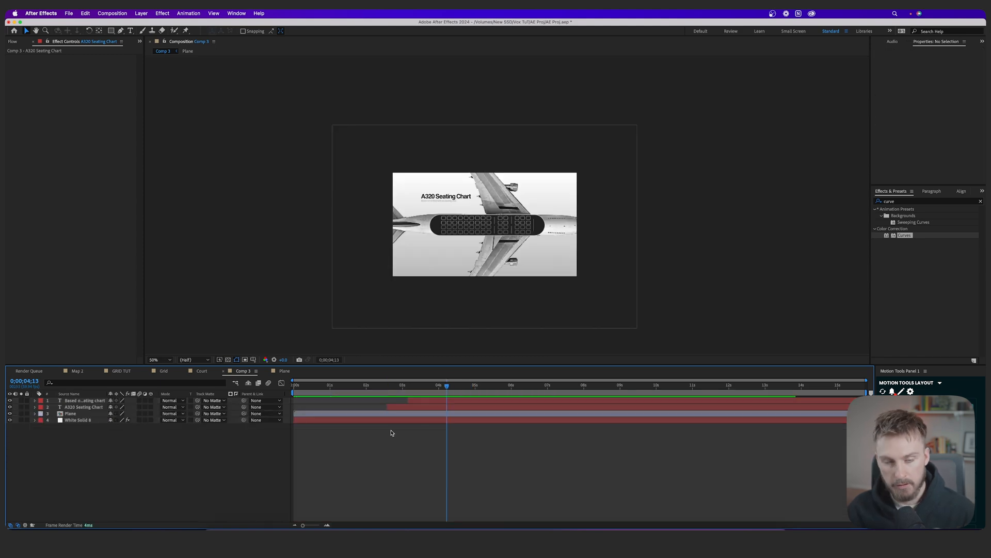
Add an adjustment layer above all layers of Comp 3 and apply the Posterize Time effect to it
right_click(209, 452)
mouse_move(227, 427)
click(330, 491)
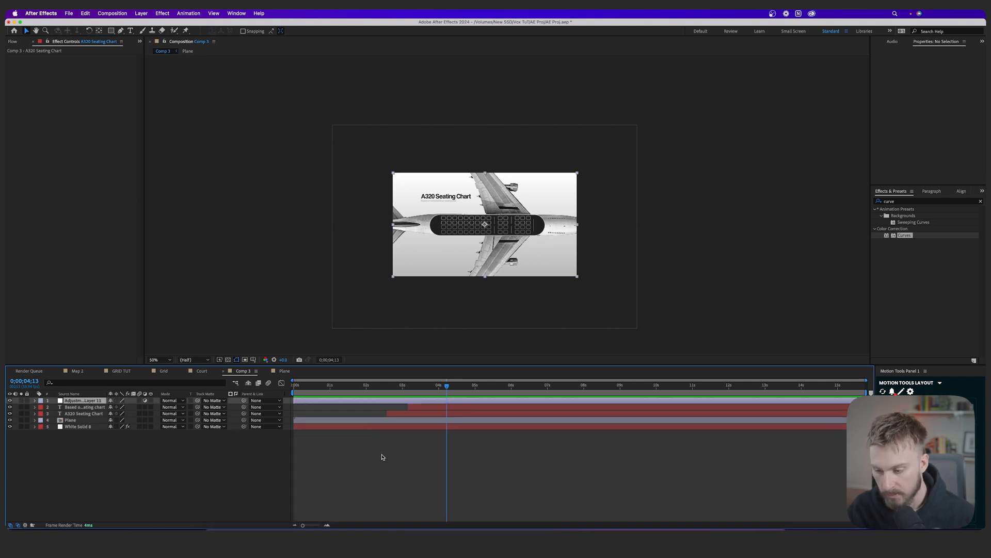
click(895, 202)
text(post)
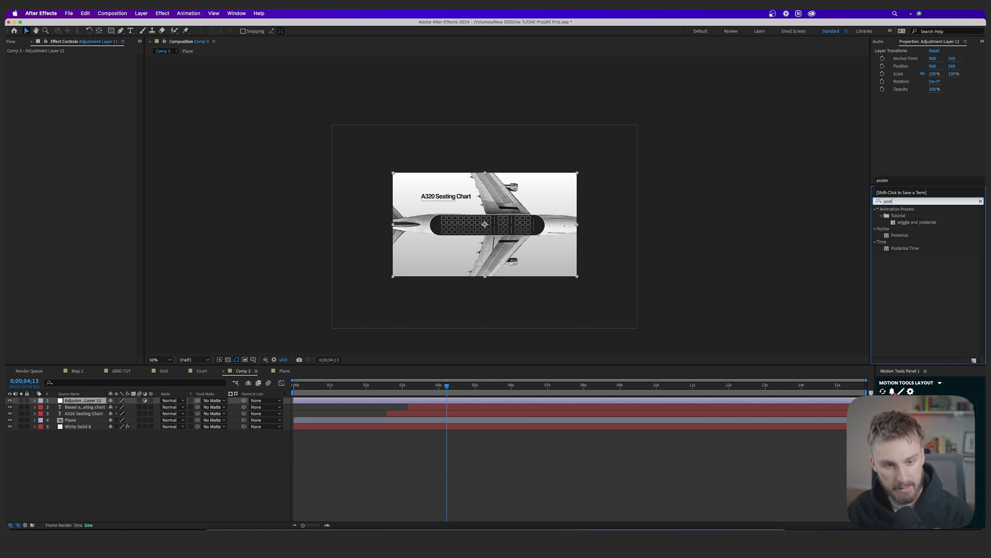
double_click(905, 248)
Set the Posterize Time frame rate to 16 and preview the plane and title animation from the start
click(84, 64)
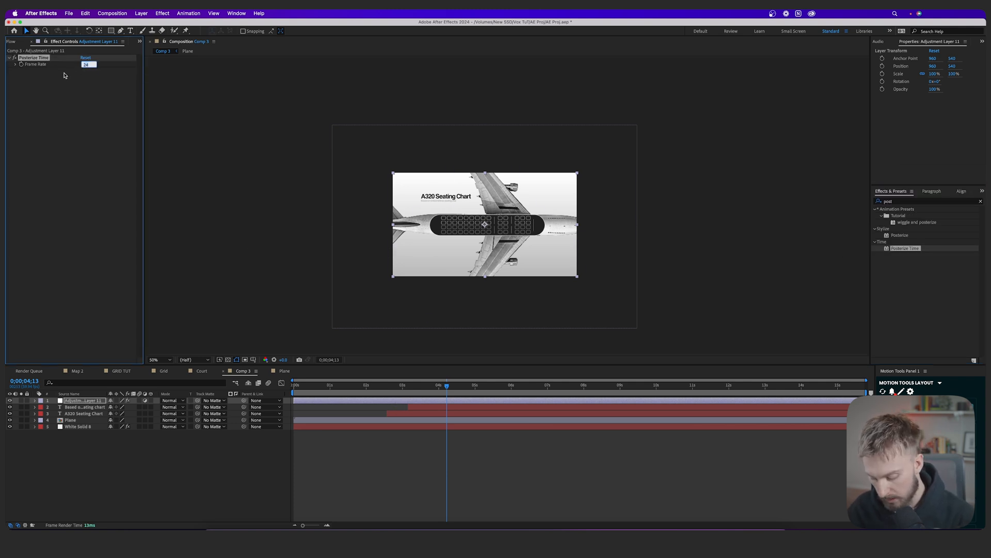
text(16)
key(Return)
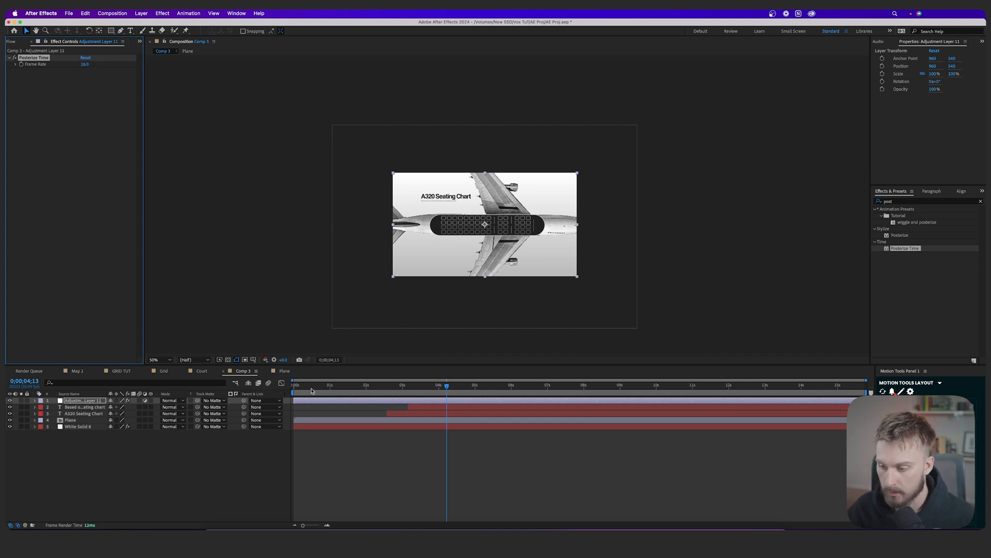
key(space)
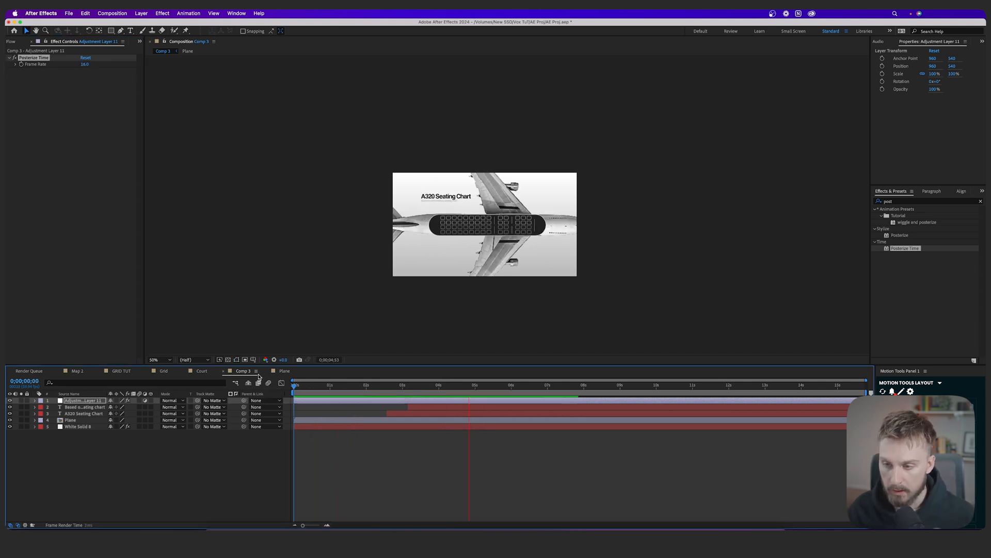
key(space)
scroll(510, 236, up, 1)
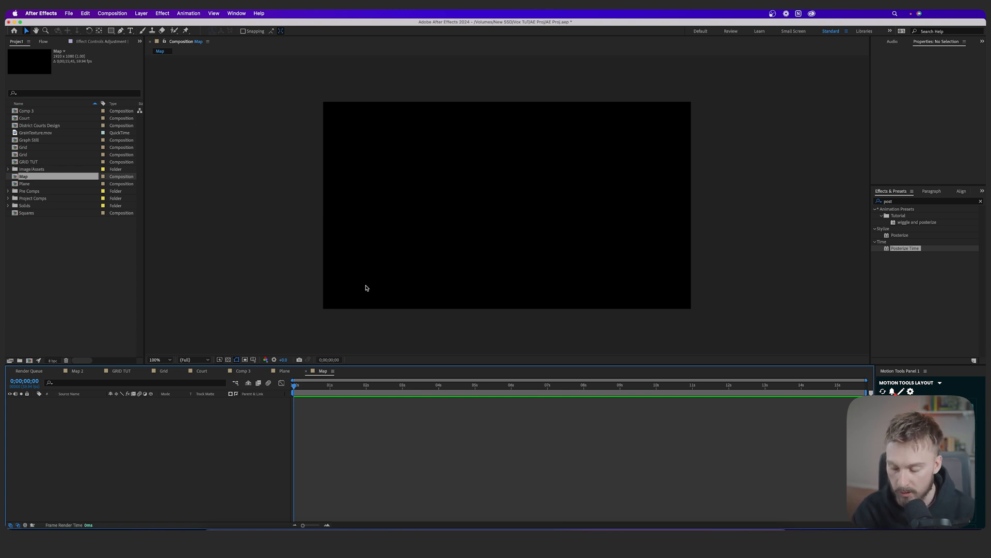
Place vector-world-map-v2.2-blank.png from the image assets folder into the empty Map composition
click(79, 260)
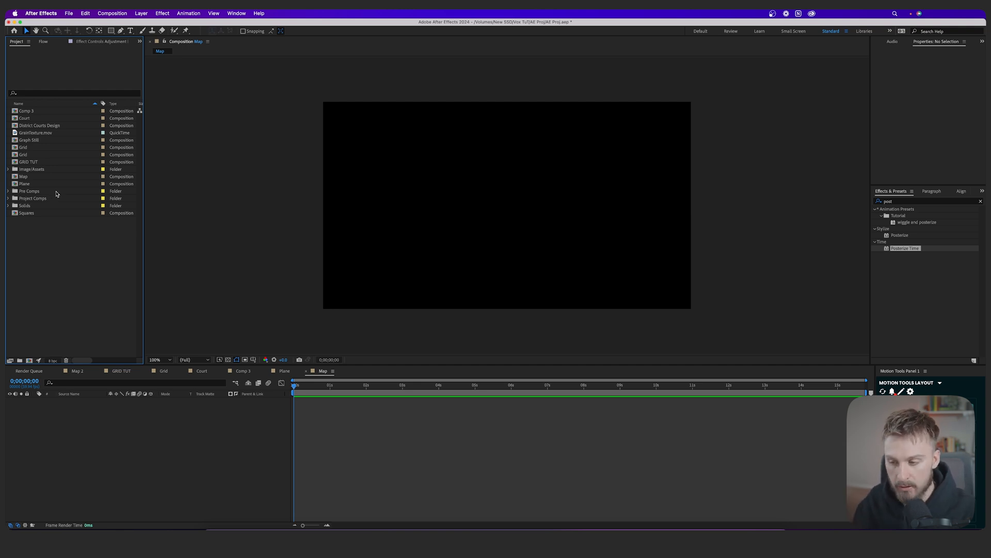
click(8, 169)
click(30, 184)
drag(56, 228, 492, 204)
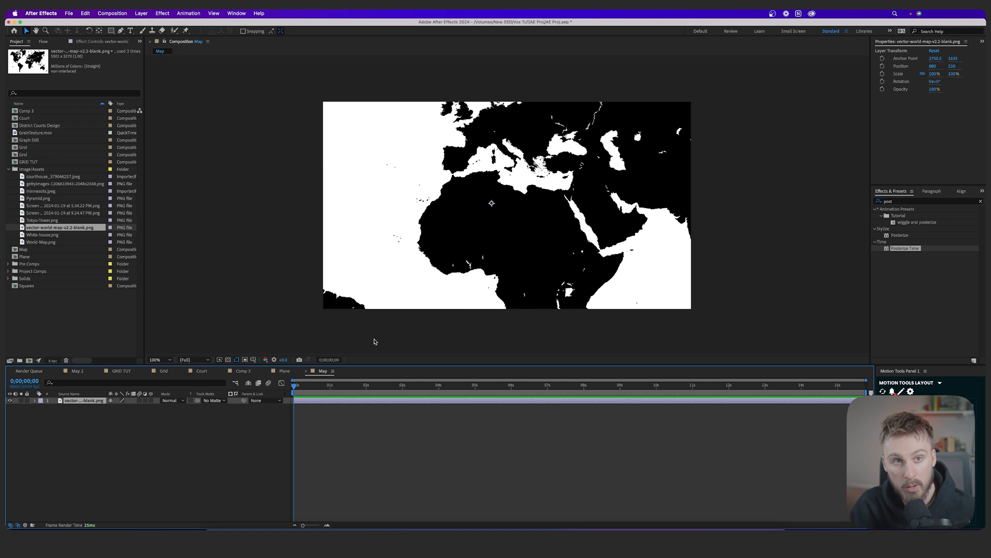
Pre-compose the world map layer as Map, leaving all attributes in the parent composition, and open the nested composition
right_click(353, 405)
click(391, 472)
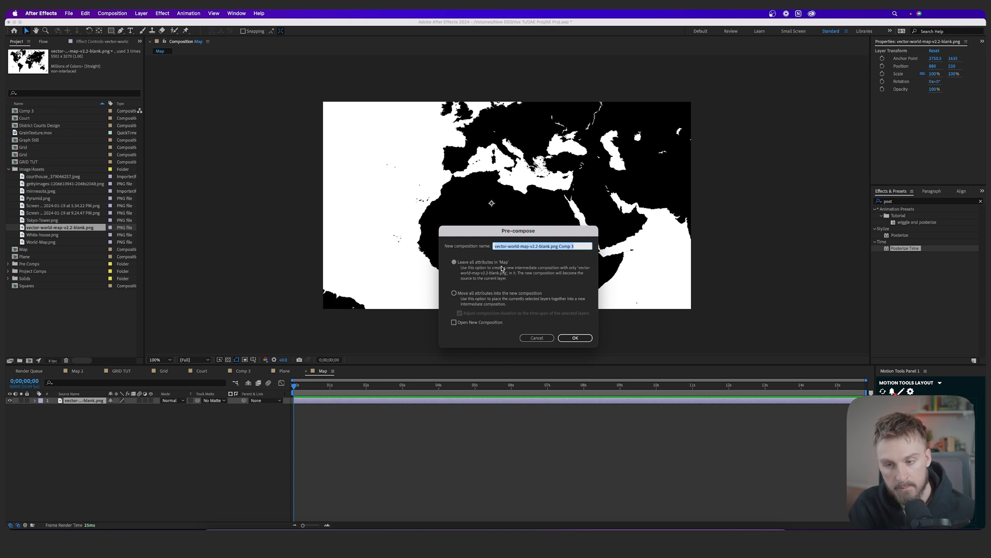
text(M)
key(Return)
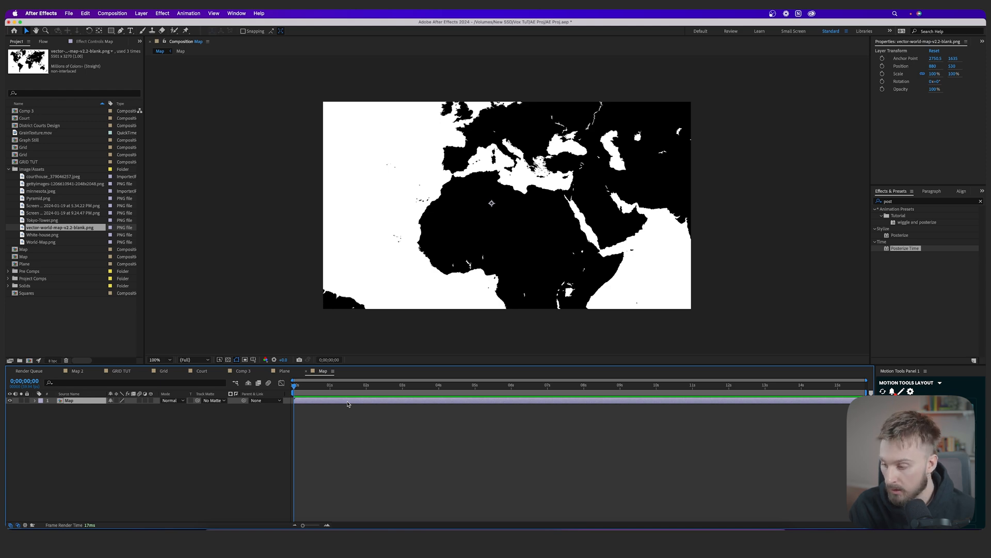
double_click(347, 404)
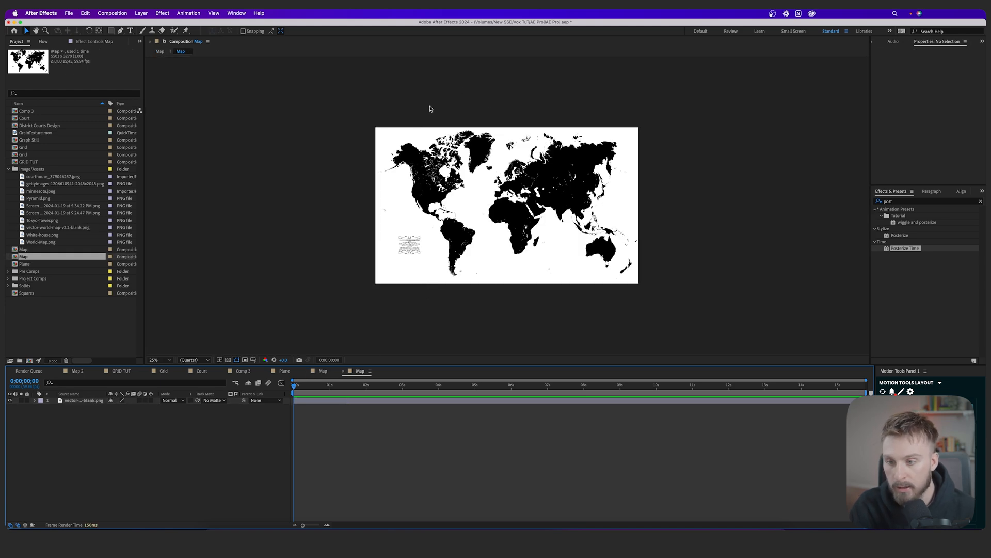
click(323, 372)
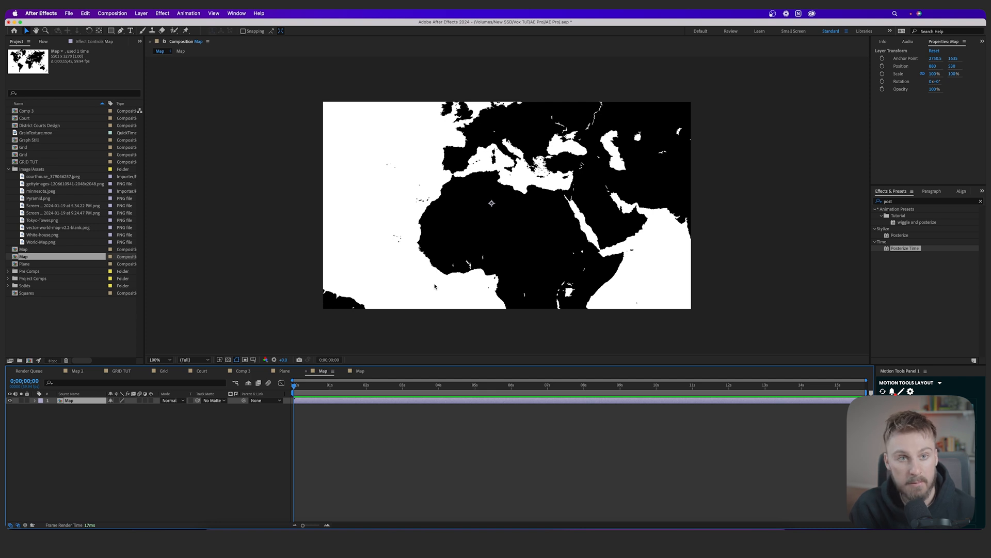
click(356, 372)
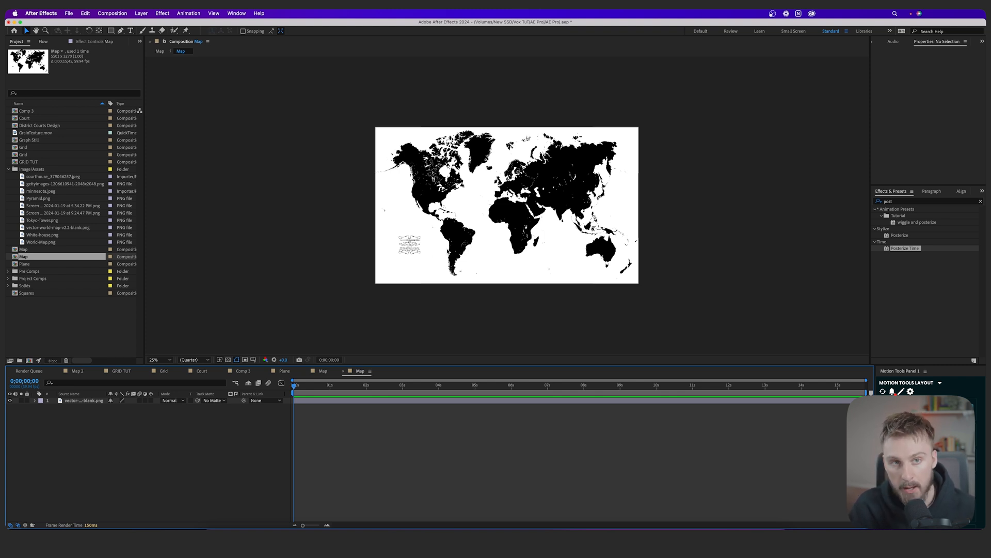
Apply the Change to Color effect to the world map image inside the nested Map composition
alt+scroll(522, 219, up, 2)
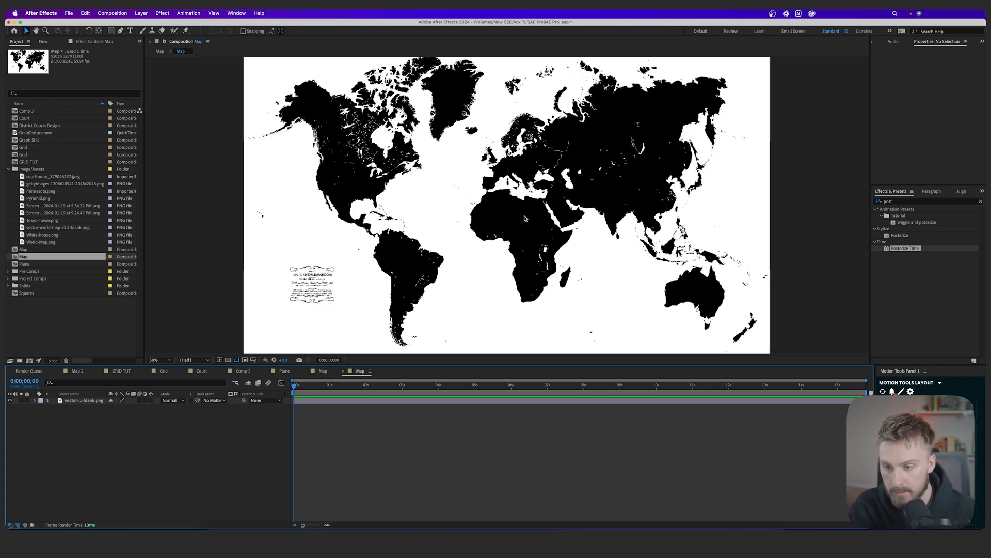
alt+scroll(526, 227, up, 3)
alt+scroll(528, 228, down, 5)
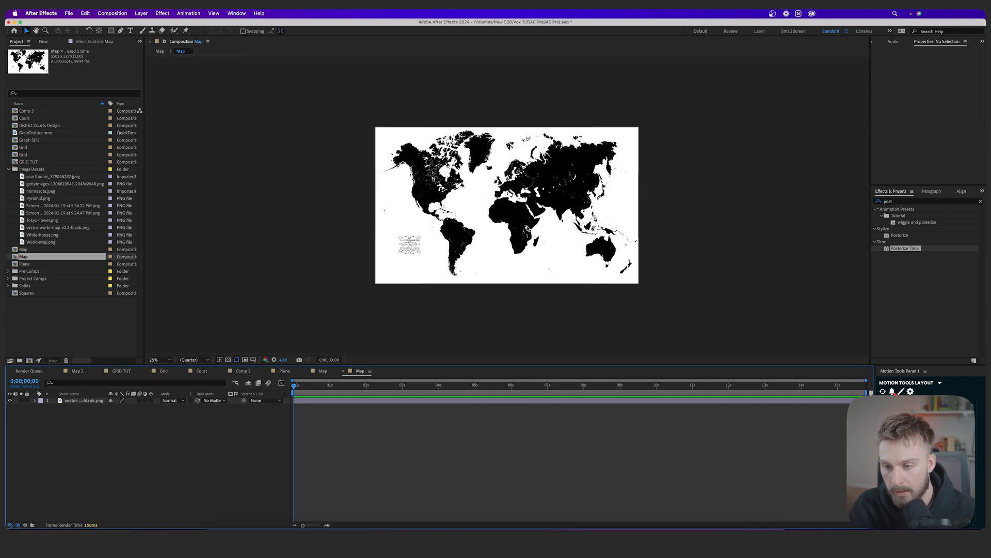
alt+scroll(782, 197, up, 2)
click(899, 202)
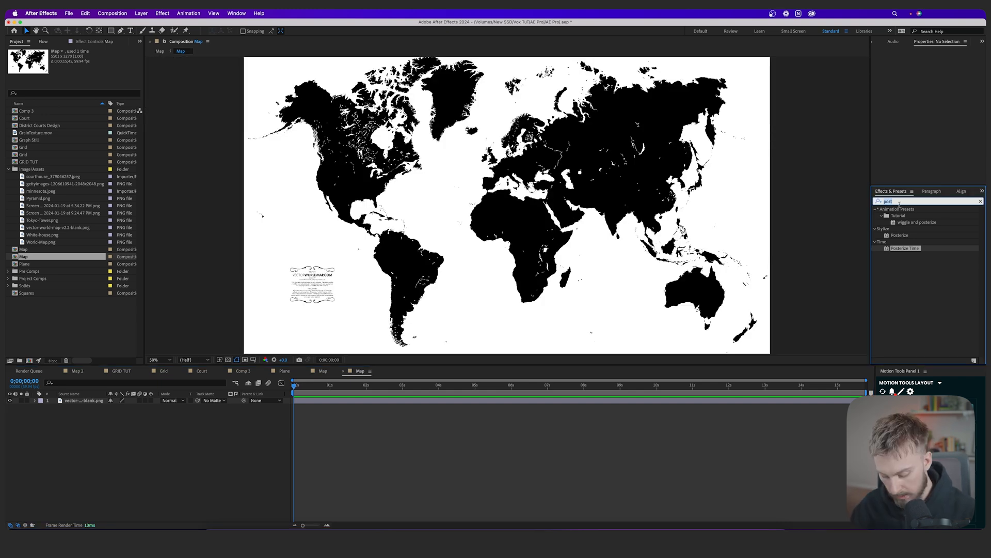
text(Change)
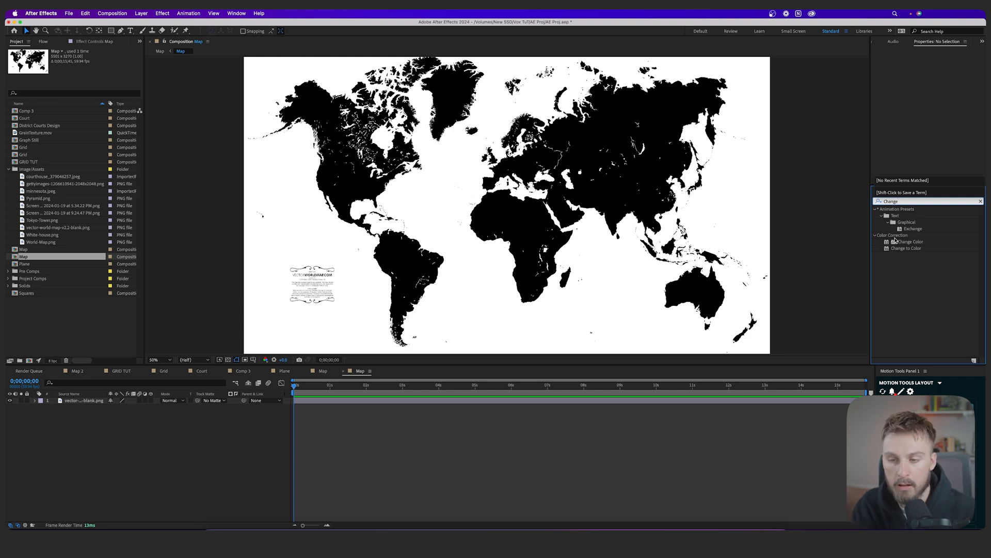
drag(906, 251, 524, 228)
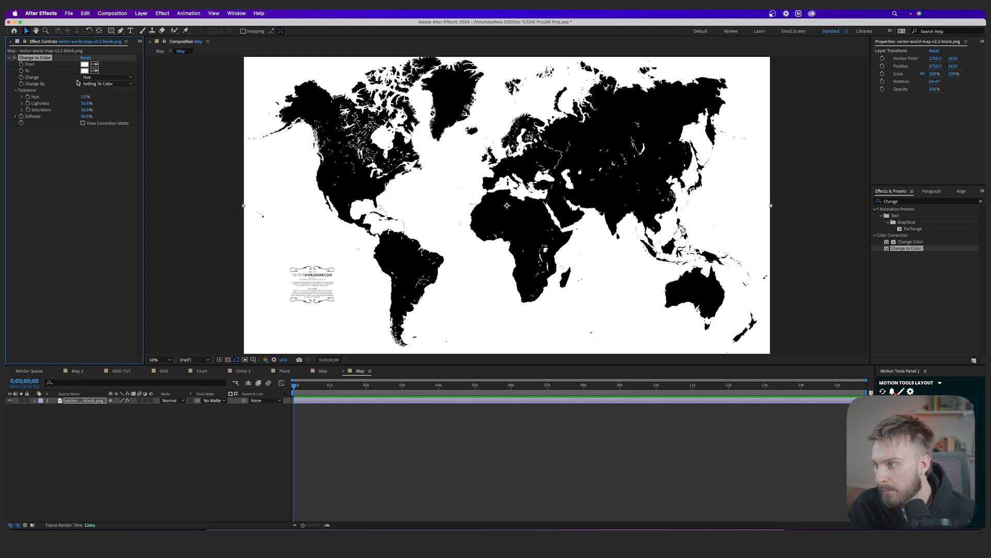
Sample the black of the continents as the effect's From color and set the To color to a dark grey
click(93, 64)
click(501, 217)
click(85, 71)
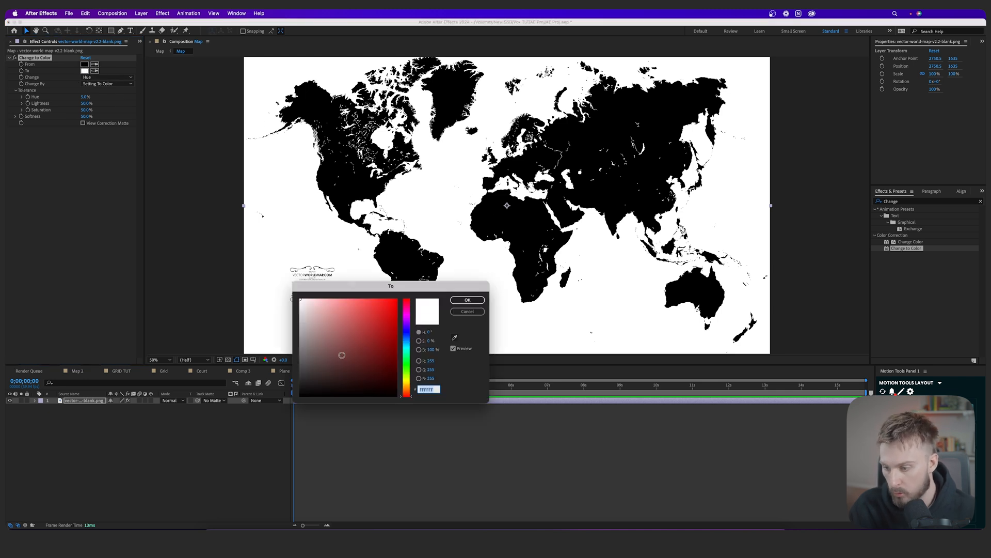
click(297, 376)
drag(297, 377, 293, 376)
key(Return)
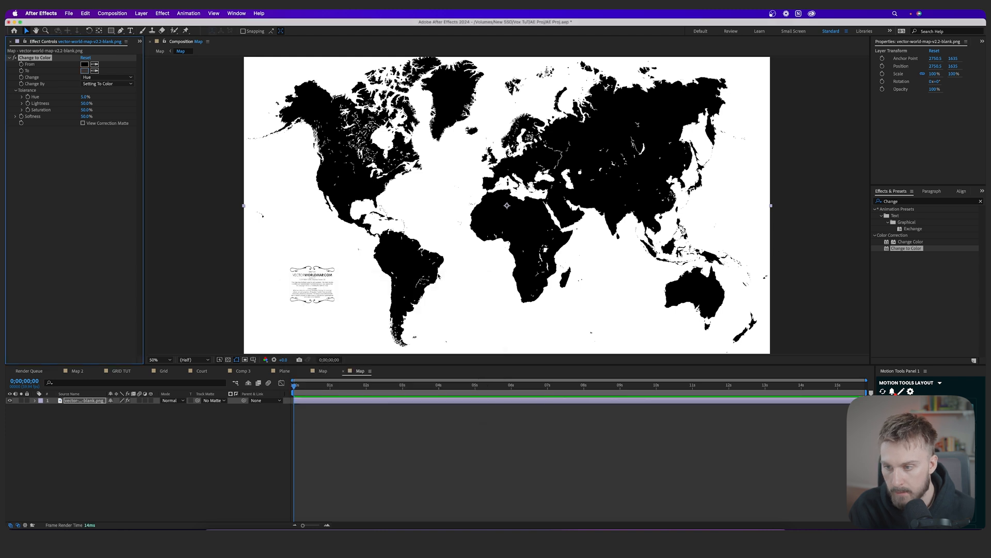
Make the effect change Hue & Lightness with tolerances of 14% hue and 4% lightness, and darken the To color to 1B1B1B
click(102, 78)
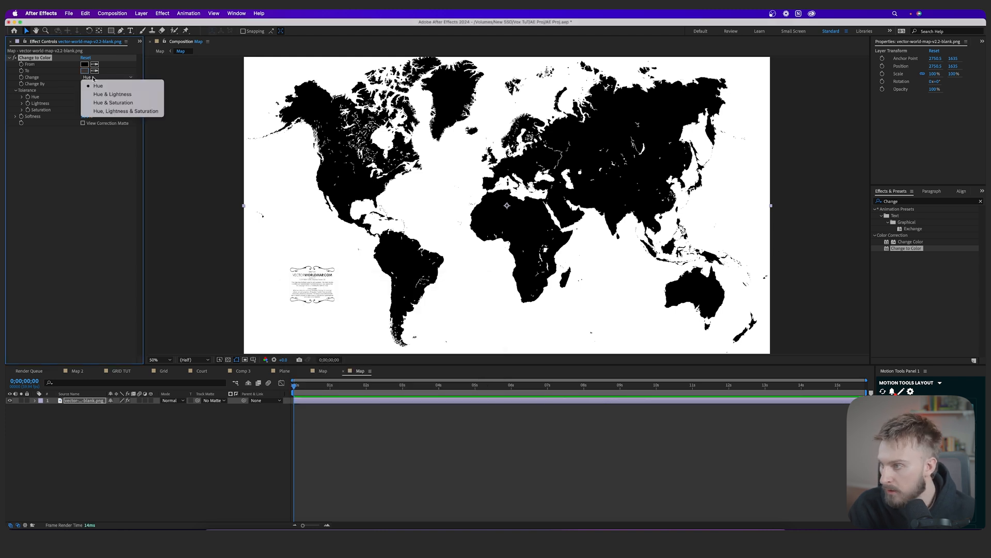
click(115, 95)
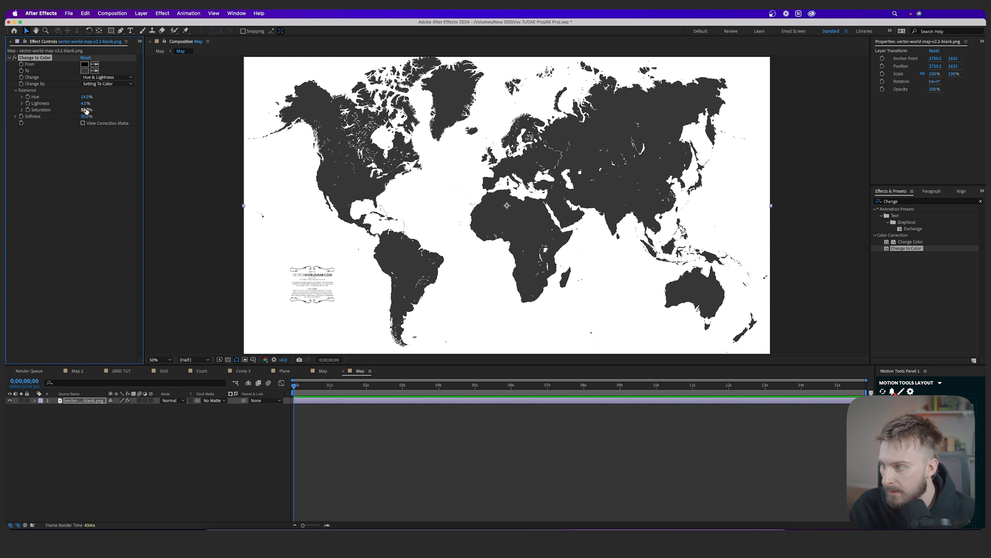
click(84, 71)
click(307, 371)
mouse_move(307, 371)
mouse_down()
mouse_move(300, 386)
mouse_move(286, 385)
mouse_up()
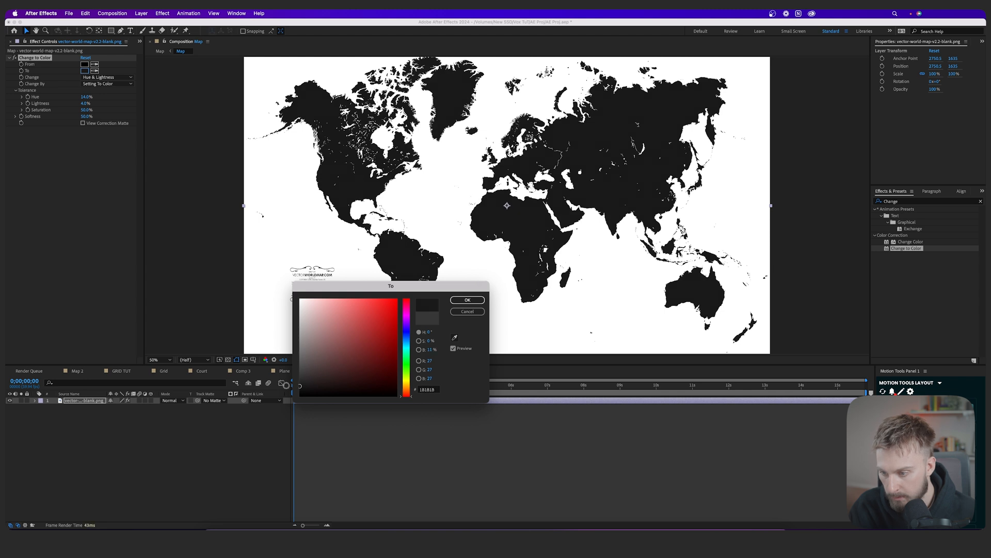
click(467, 300)
Create a composition-sized white solid above the world map layer
click(190, 423)
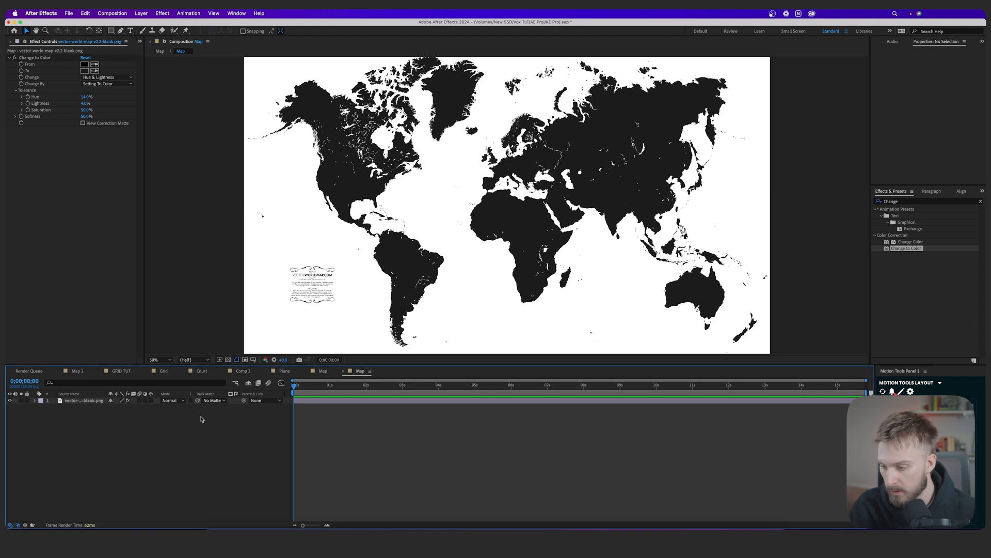
right_click(104, 422)
mouse_move(133, 426)
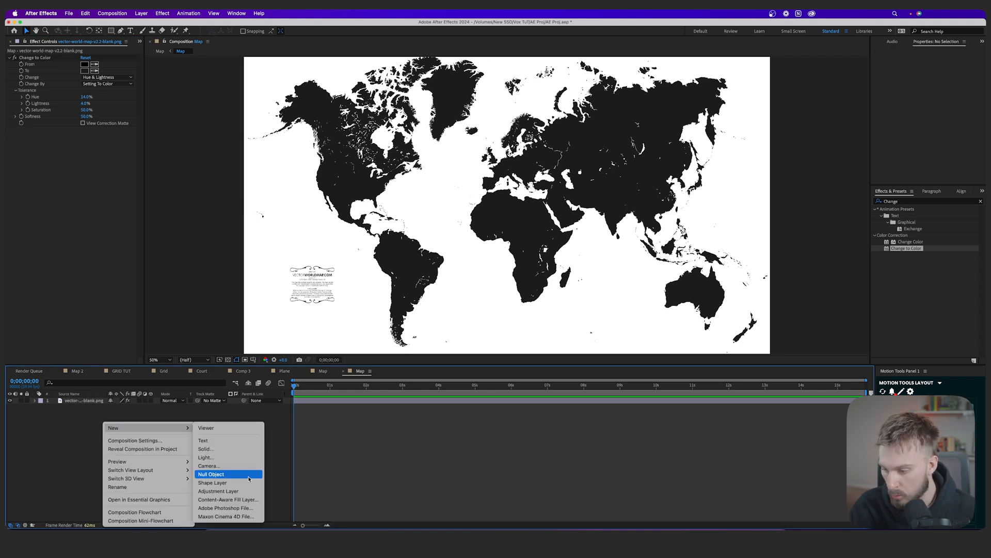
click(206, 449)
click(248, 361)
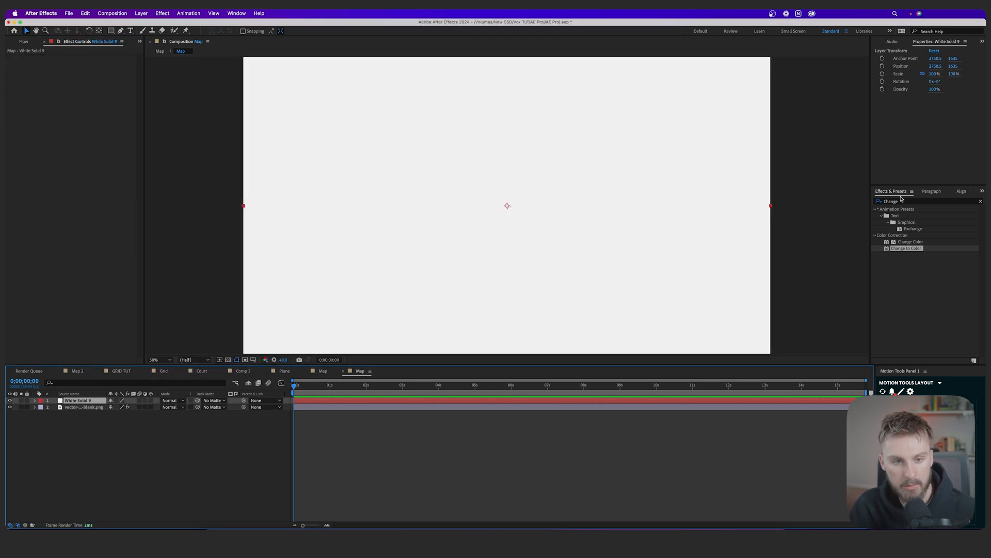
Find the Grid effect and apply it to the white solid over the world map
click(900, 200)
text(grid)
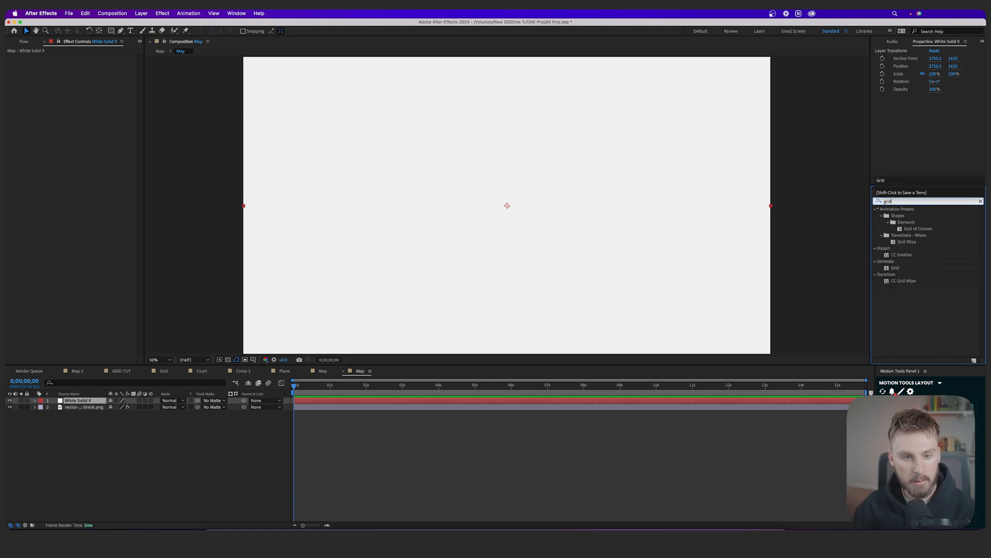
click(900, 268)
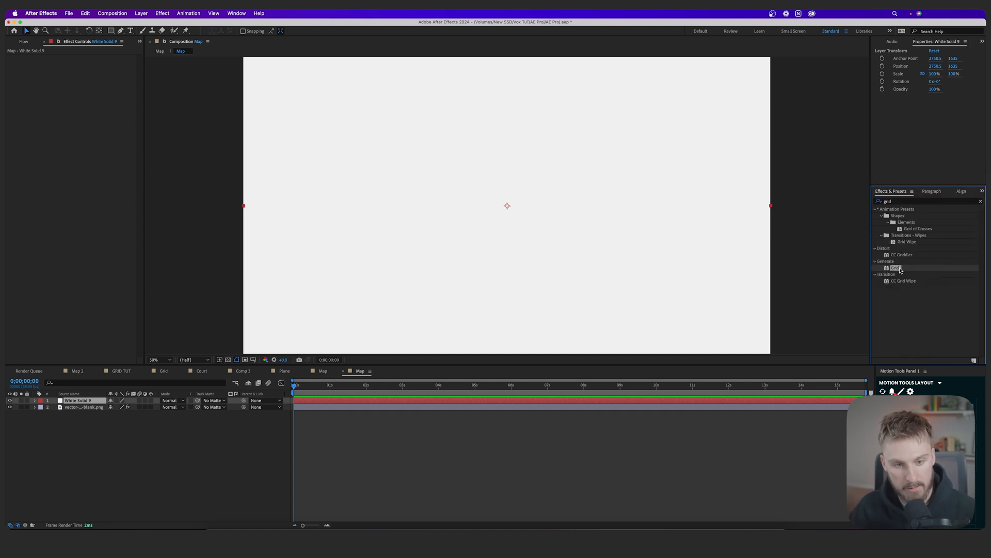
drag(900, 268, 532, 238)
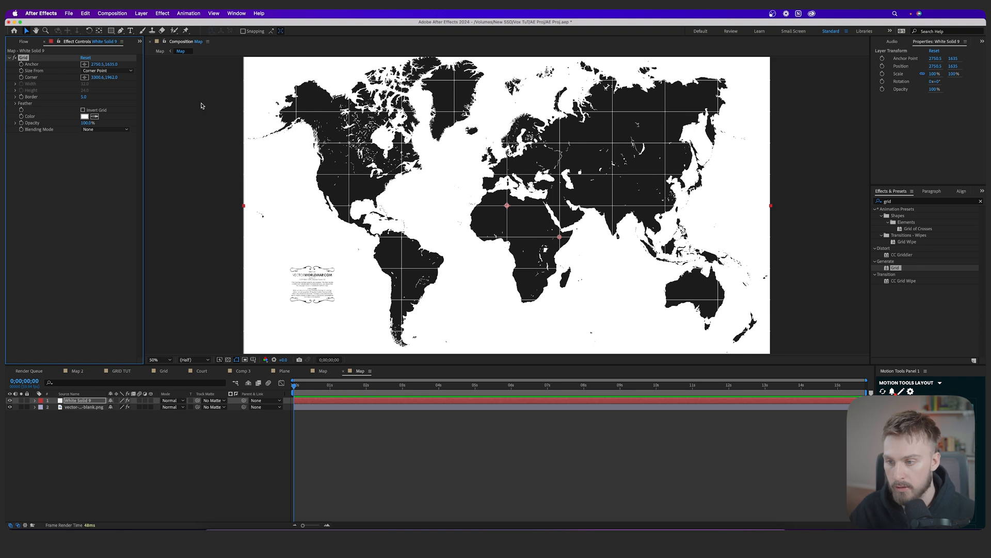
Color the grid lines black and tighten the grid by setting its corner to about 2829.6, 1717.0
click(84, 116)
drag(322, 380, 284, 413)
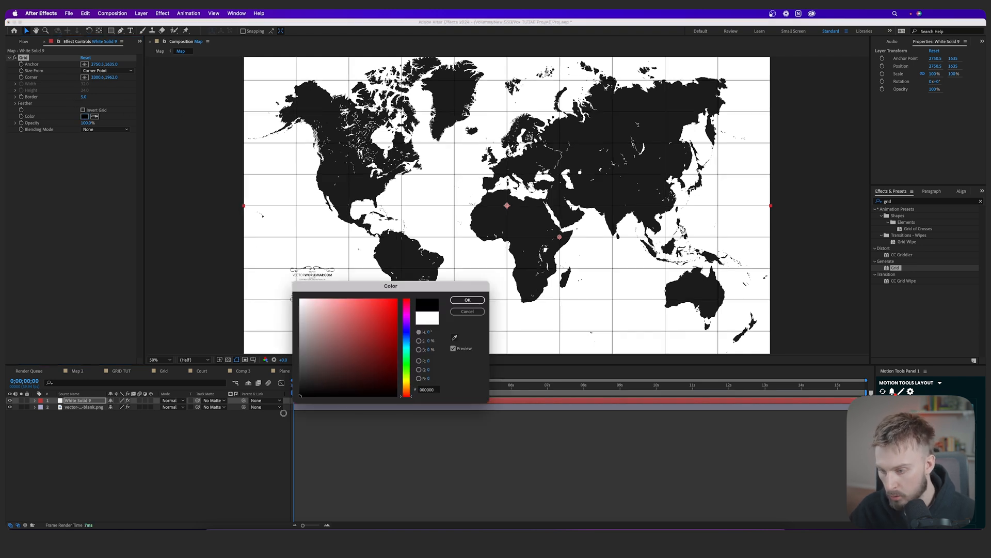
click(467, 300)
drag(99, 77, 31, 83)
drag(112, 77, 2, 101)
mouse_move(102, 78)
mouse_down()
mouse_move(80, 78)
mouse_move(100, 78)
mouse_up()
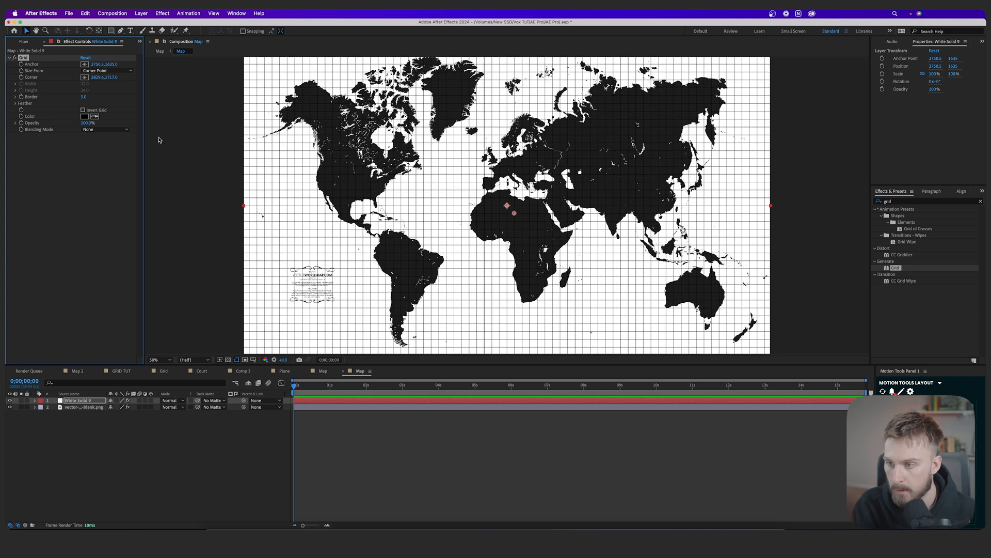
Lower the white solid grid layer's opacity to 13%
click(442, 450)
click(313, 402)
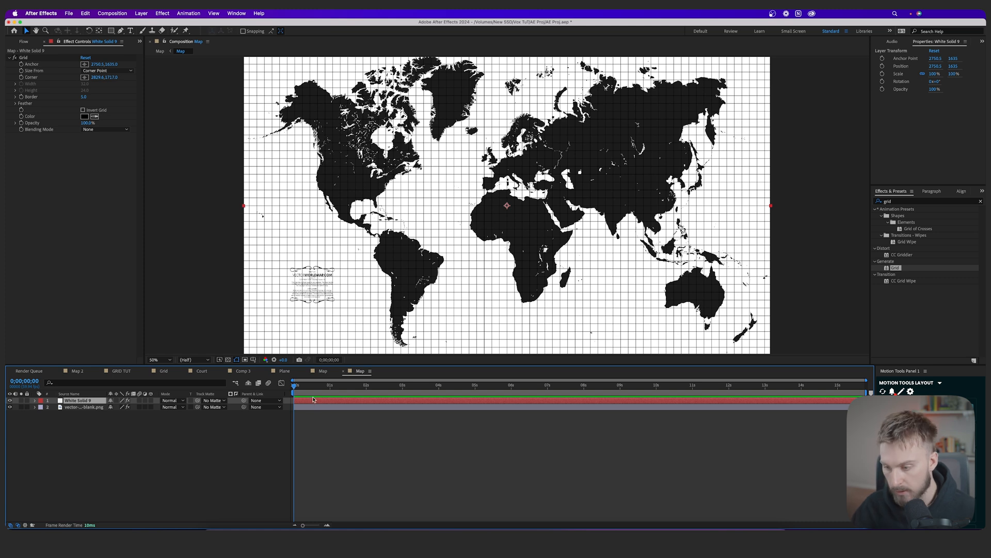
key(t)
drag(110, 407, 82, 411)
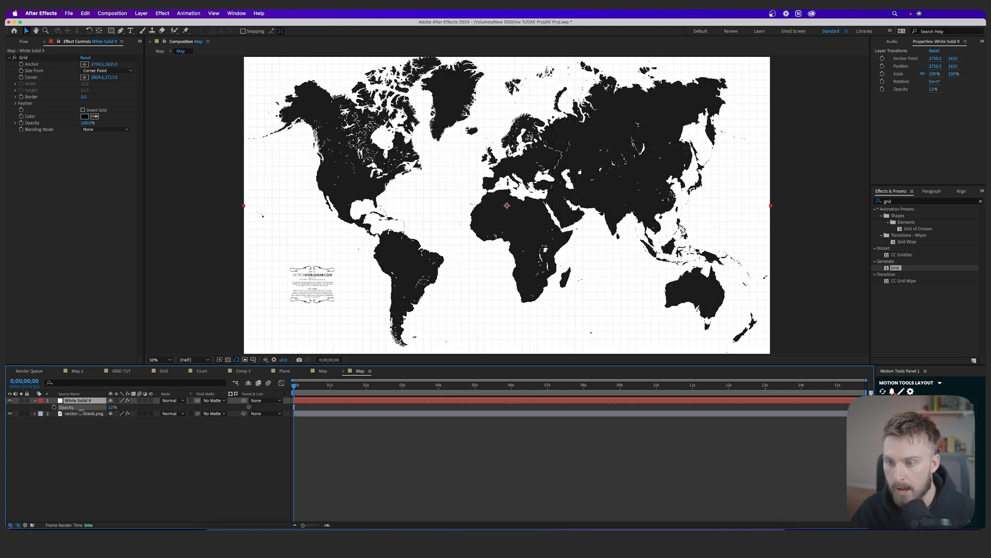
click(112, 408)
text(13)
key(Return)
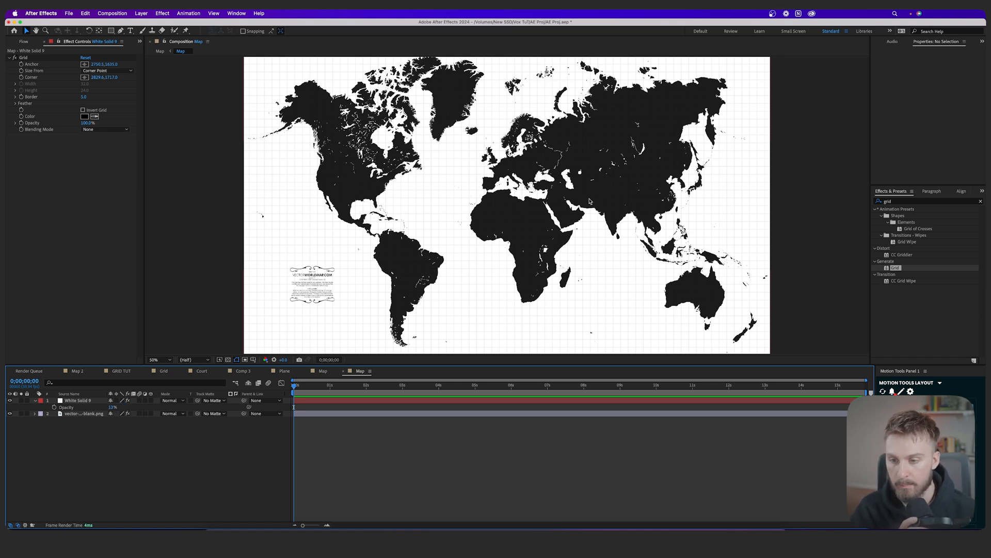
Place Pyramid.png from the image assets over Egypt on the map and scale it to 20%
click(22, 43)
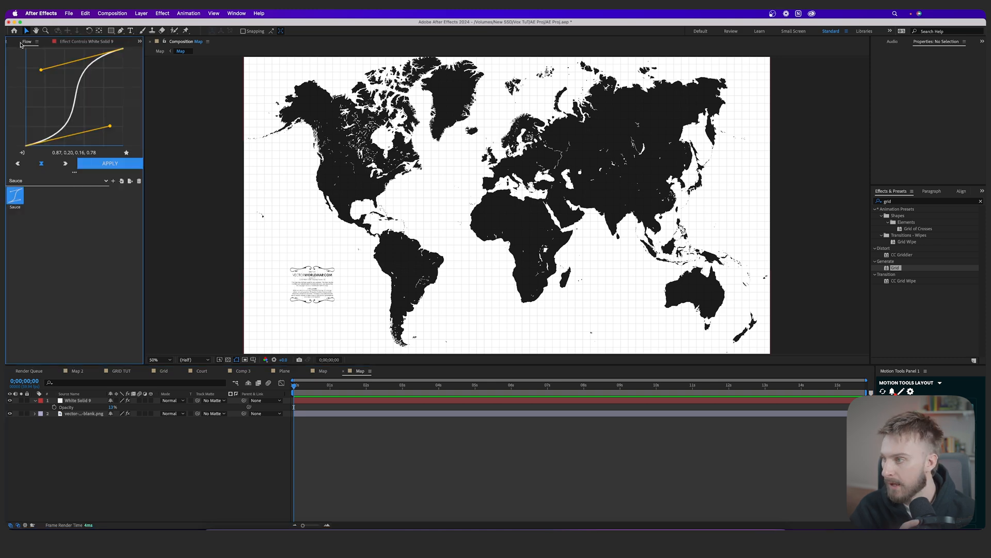
click(13, 43)
click(45, 207)
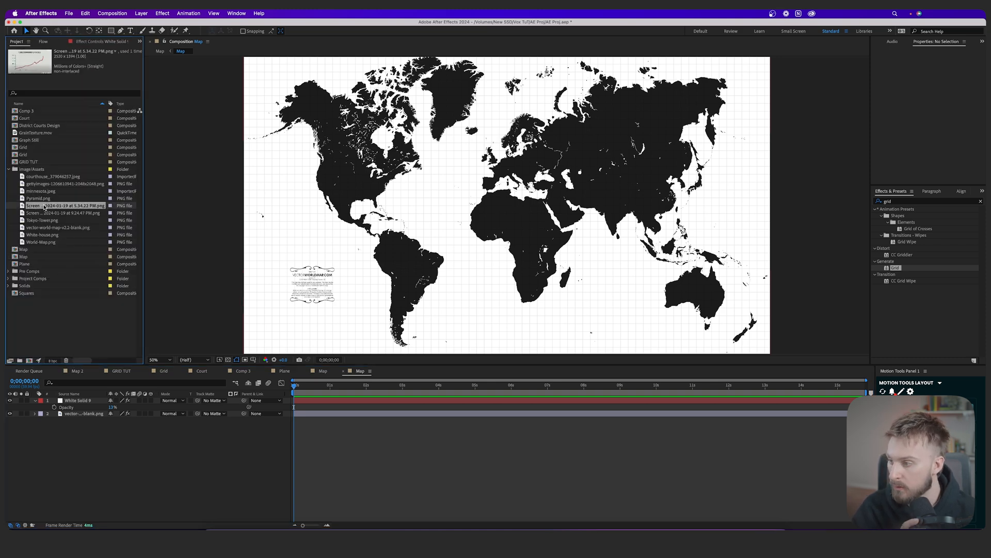
click(43, 213)
click(41, 199)
drag(41, 200, 556, 225)
key(s)
drag(122, 407, 94, 409)
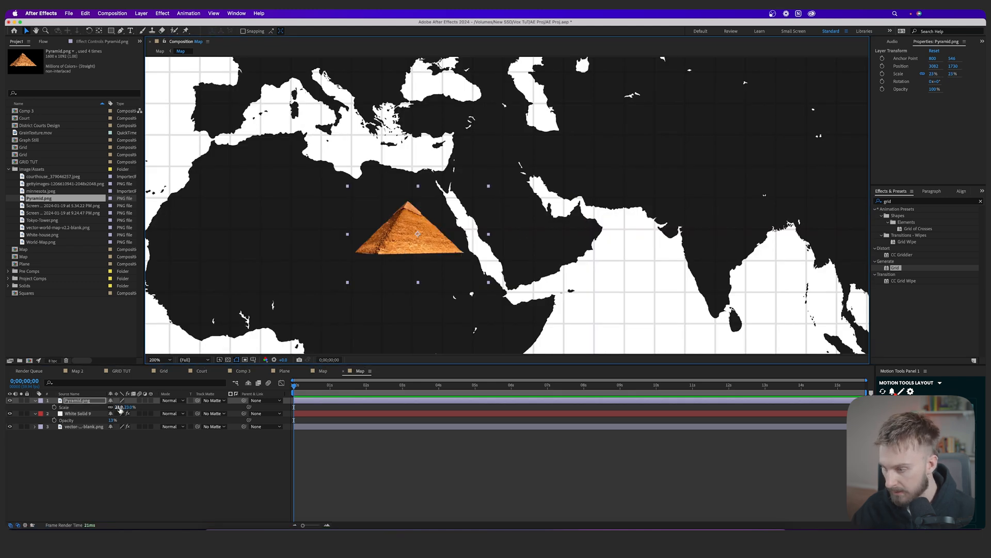
drag(120, 409, 117, 410)
Apply the Hue/Saturation effect to the pyramid and set its Master Saturation to -100
click(917, 202)
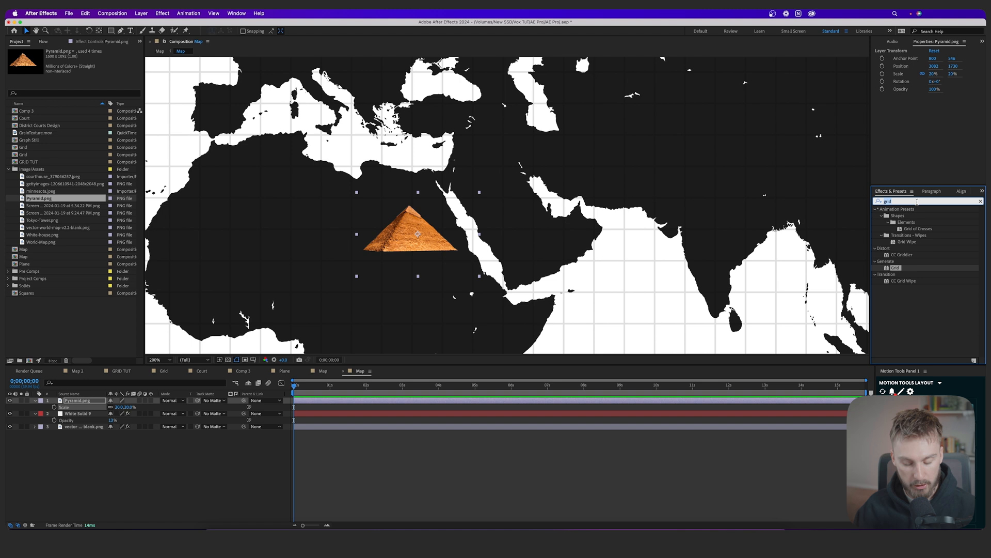
text(hue)
drag(914, 253, 407, 250)
drag(77, 128, 15, 129)
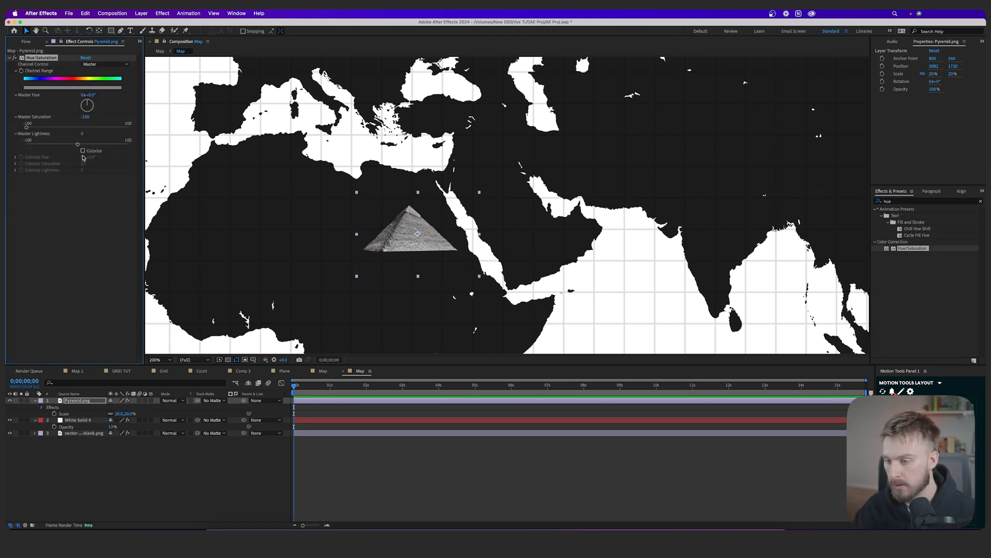
Apply a Curves effect to the pyramid and shape its RGB curve into an S to increase the contrast
click(893, 201)
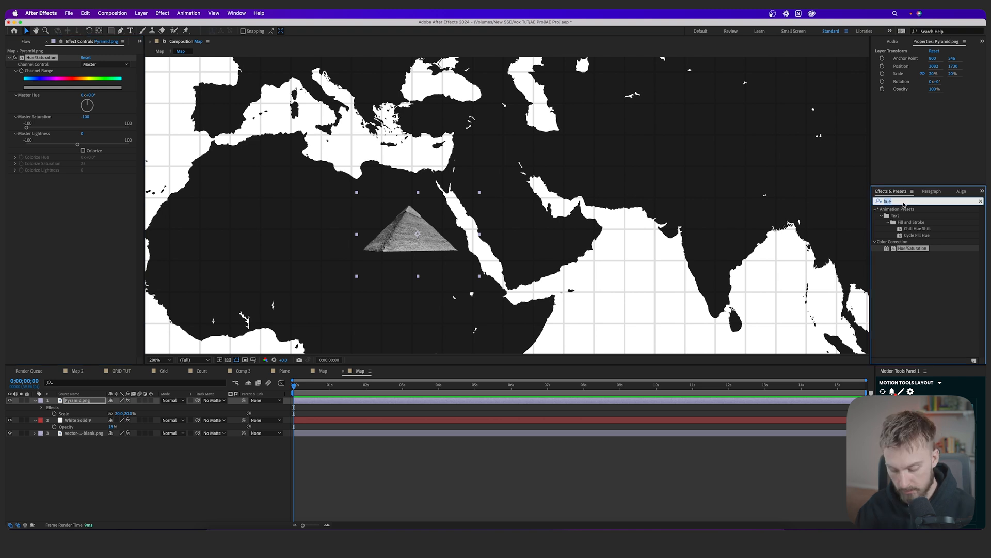
text(curve)
double_click(902, 237)
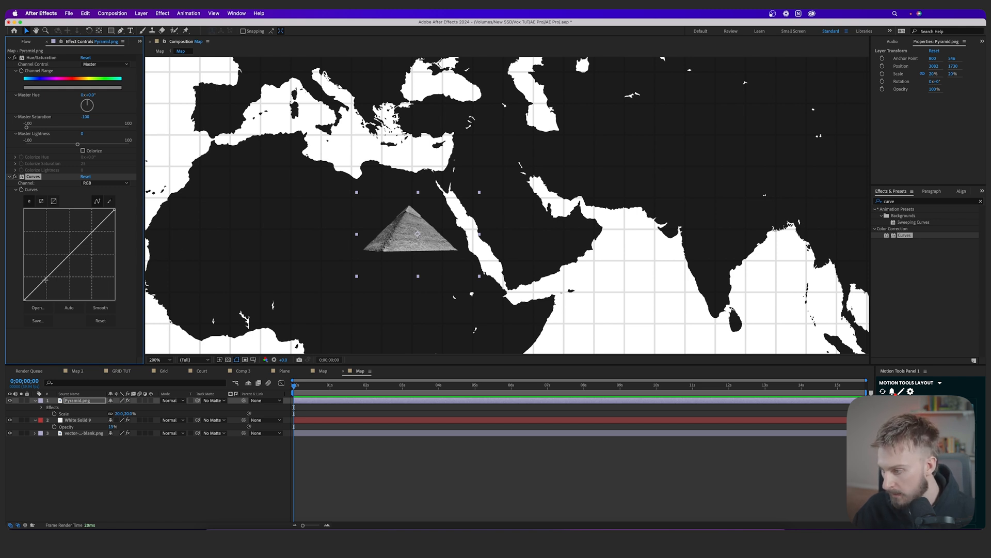
drag(46, 278, 48, 286)
drag(99, 230, 94, 221)
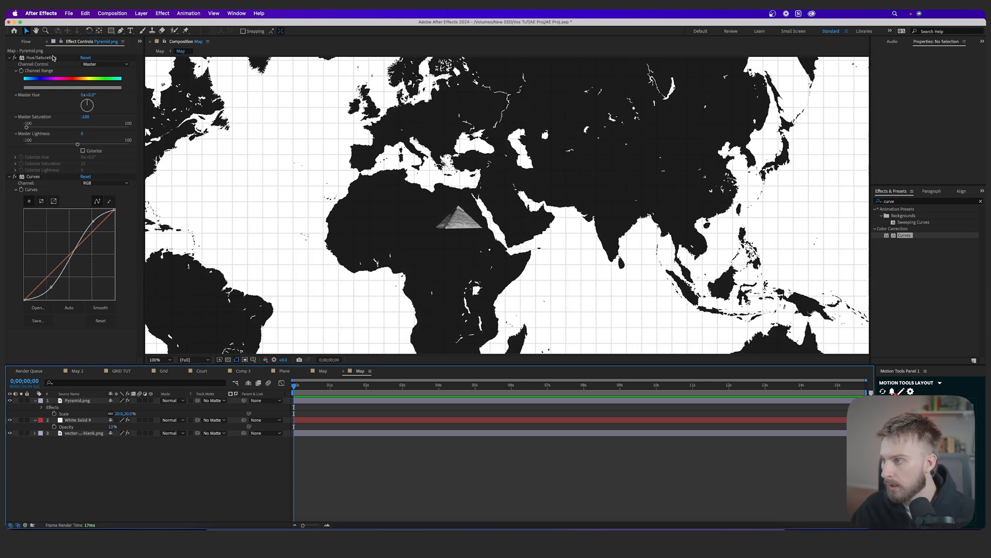
Add Tokyo-Tower.png to the map, scale it to 7% and position it over Japan
click(41, 198)
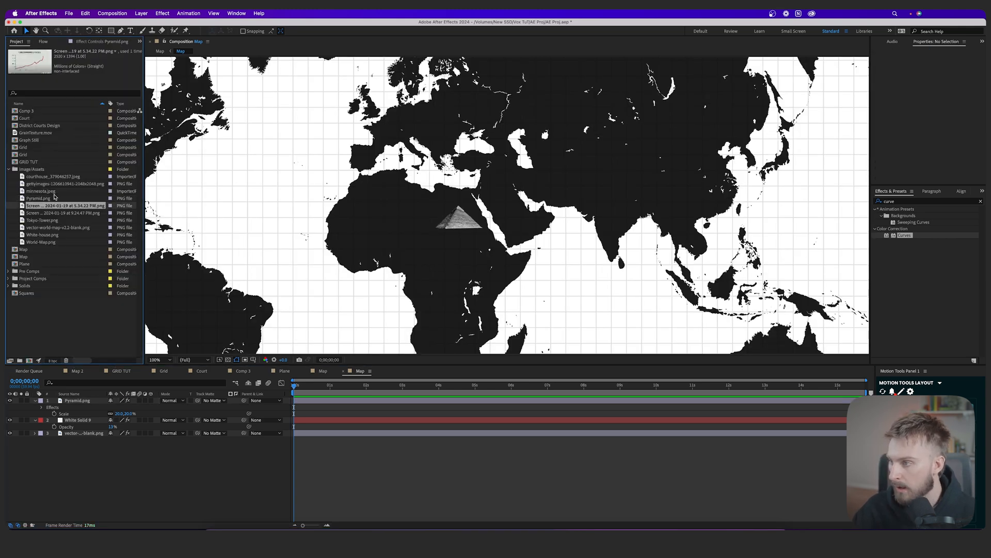
drag(43, 220, 724, 193)
drag(693, 220, 455, 280)
key(s)
drag(119, 407, 103, 406)
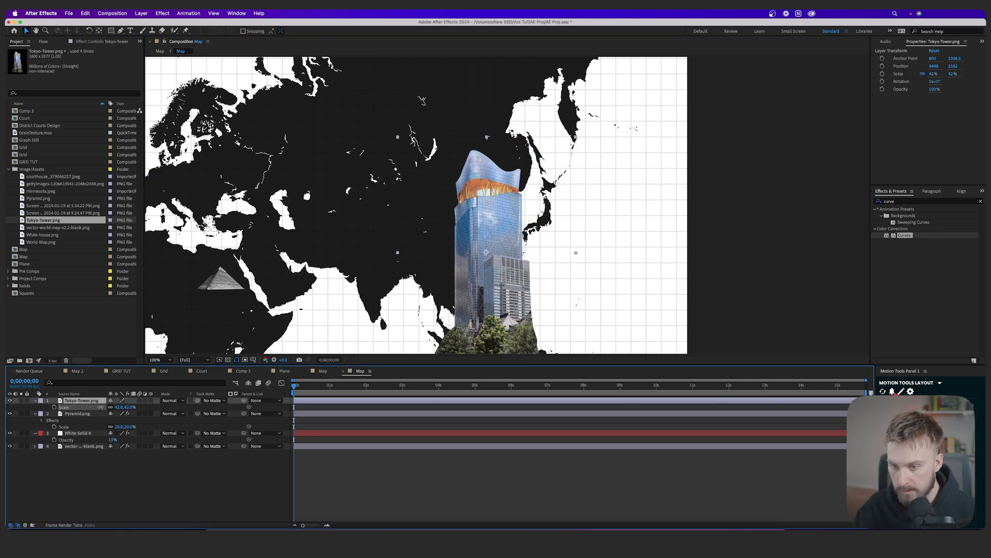
drag(103, 407, 90, 407)
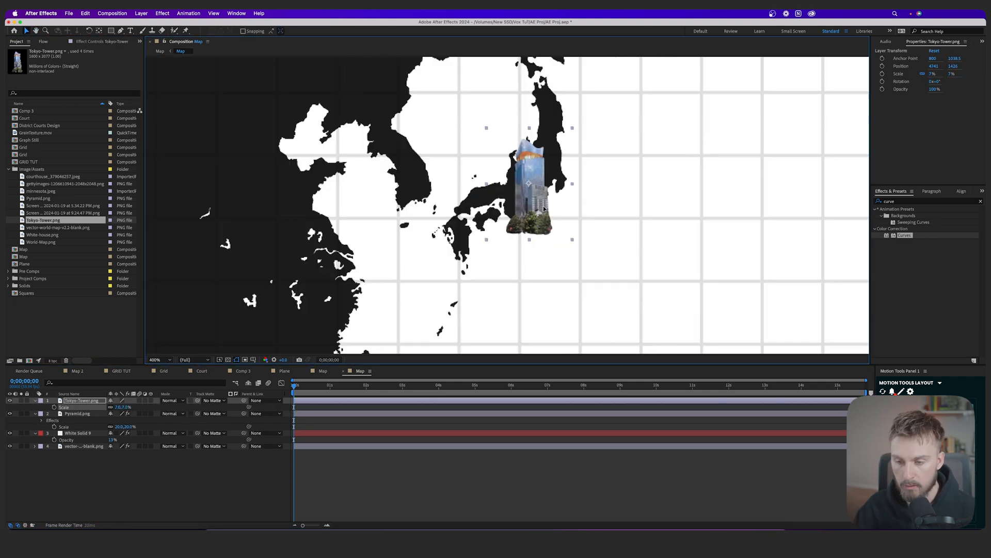
drag(544, 209, 545, 214)
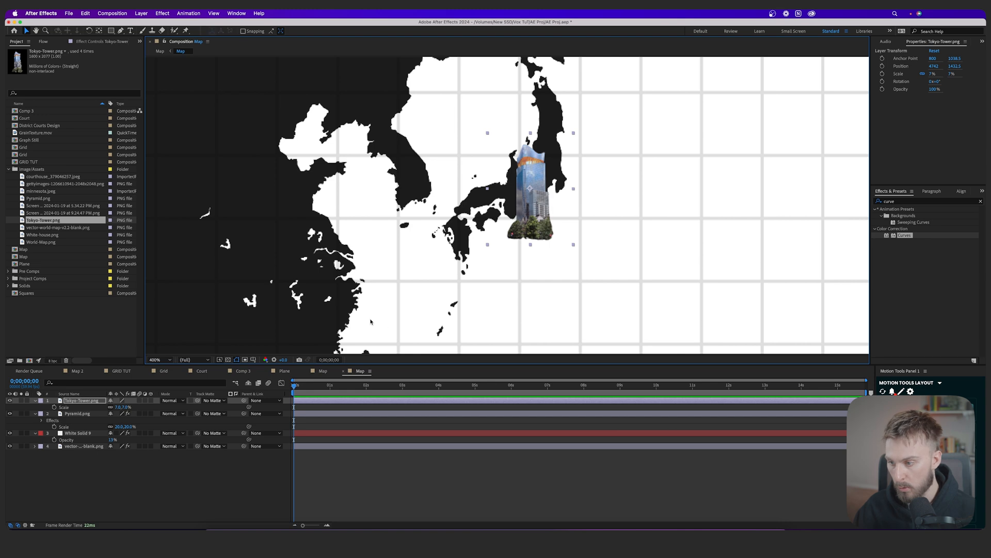
Copy the pyramid's Hue/Saturation and Curves effects onto the Tokyo-Tower.png layer
key(comma)
key(comma)
key(comma)
click(354, 233)
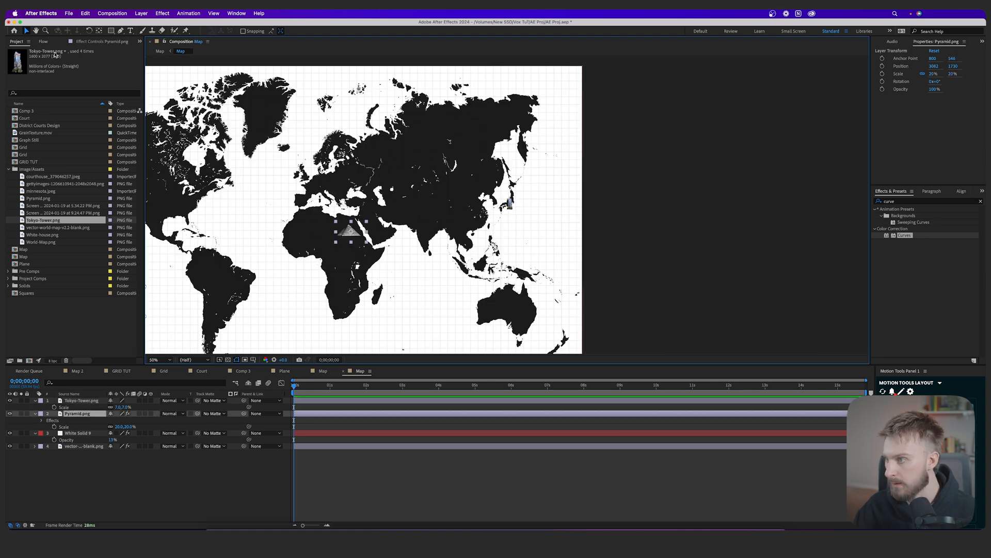
key(F3)
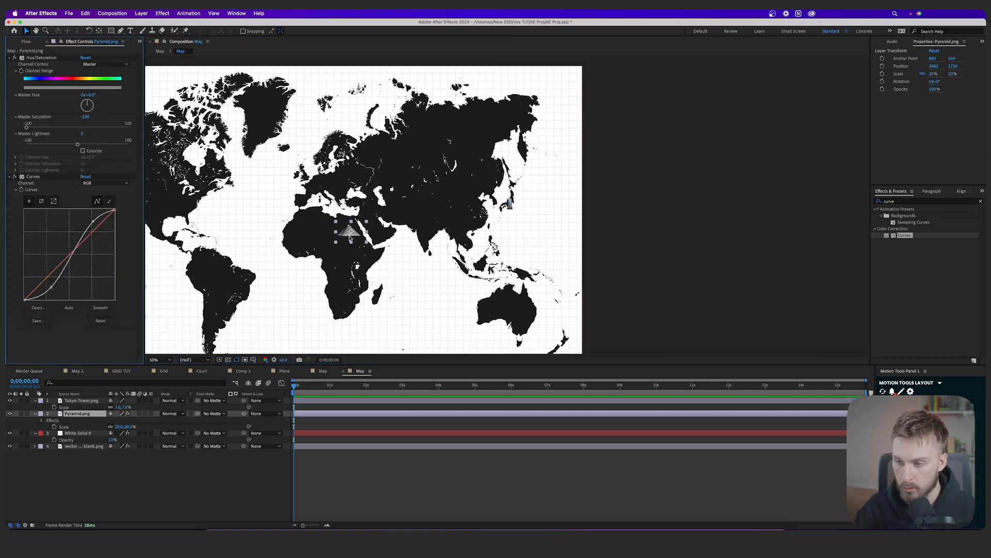
click(39, 57)
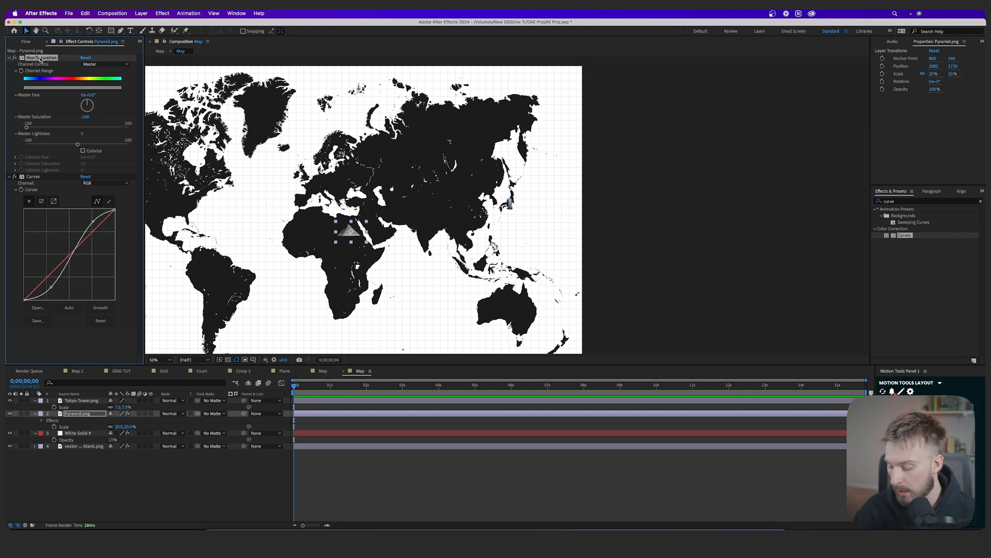
shift+click(35, 177)
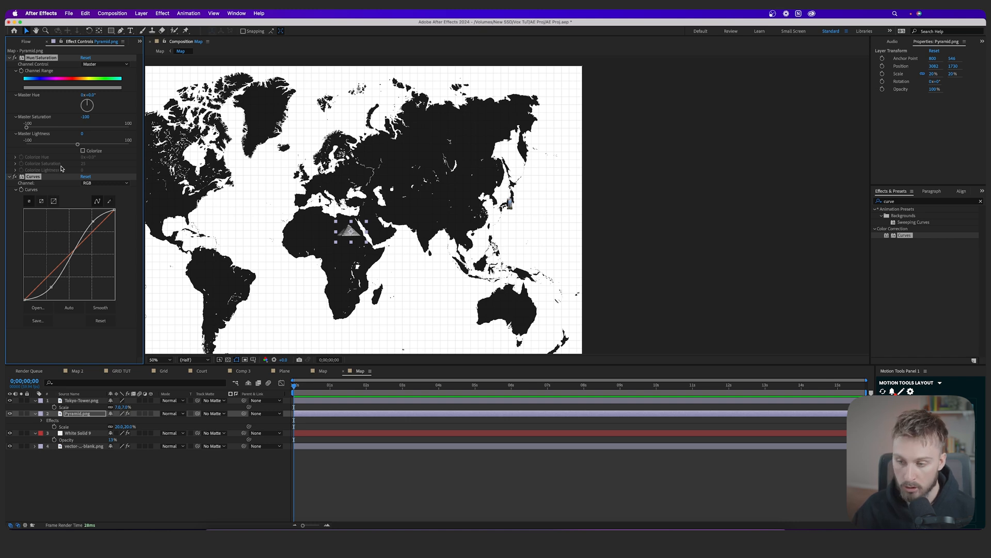
click(510, 203)
scroll(510, 205, up, 4)
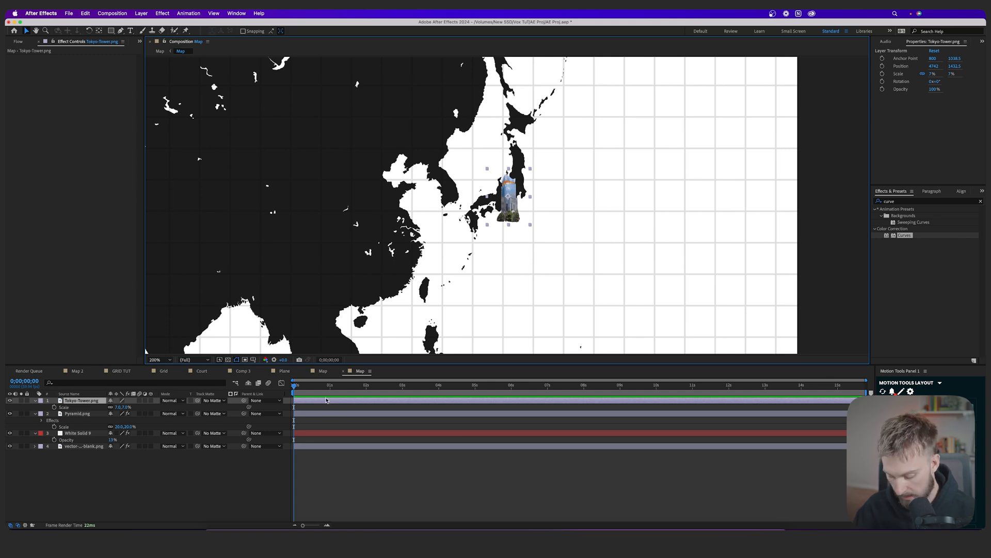
key(super+v)
Place White-house.png from the image assets over the United States and scale it to 6%
scroll(370, 336, down, 3)
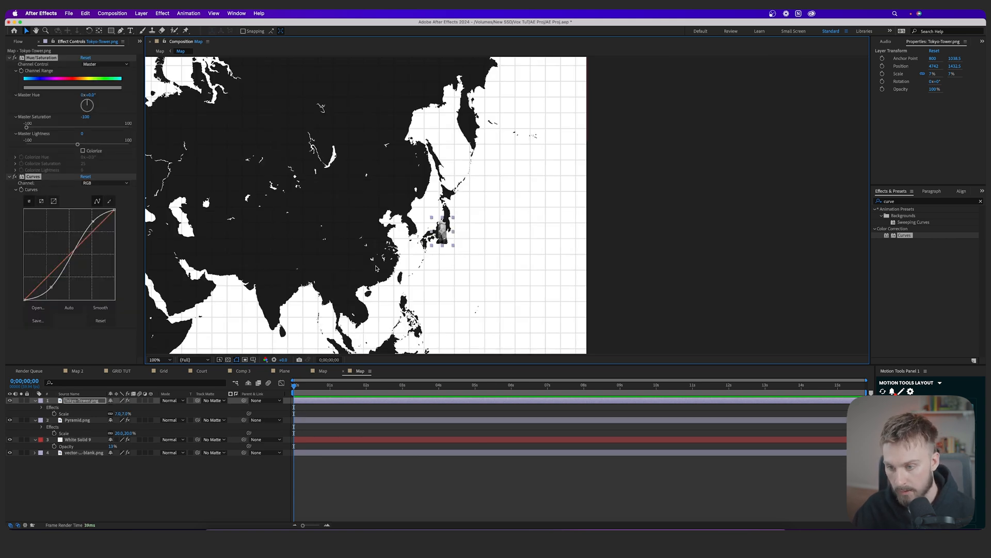
key(super+0)
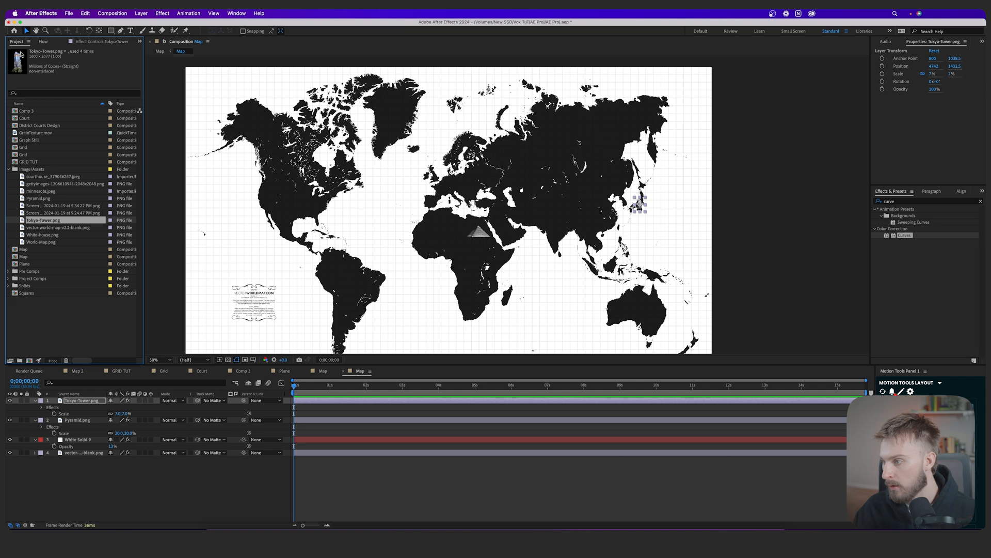
click(35, 228)
click(38, 236)
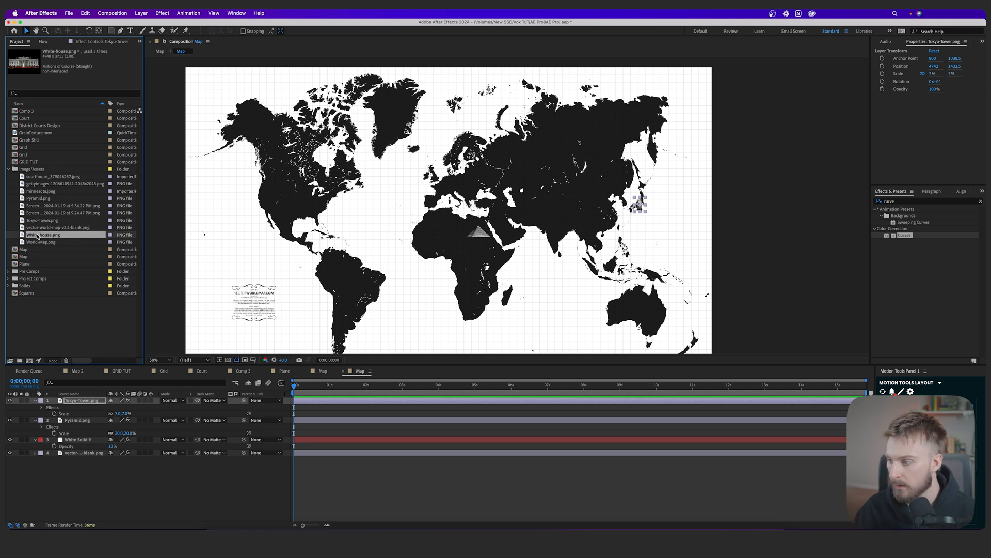
drag(38, 235, 319, 247)
key(s)
click(121, 407)
text(6)
key(Return)
Reposition the White House near the US East Coast and reduce its scale to 5%
scroll(254, 220, up, 1)
drag(250, 218, 253, 219)
click(118, 407)
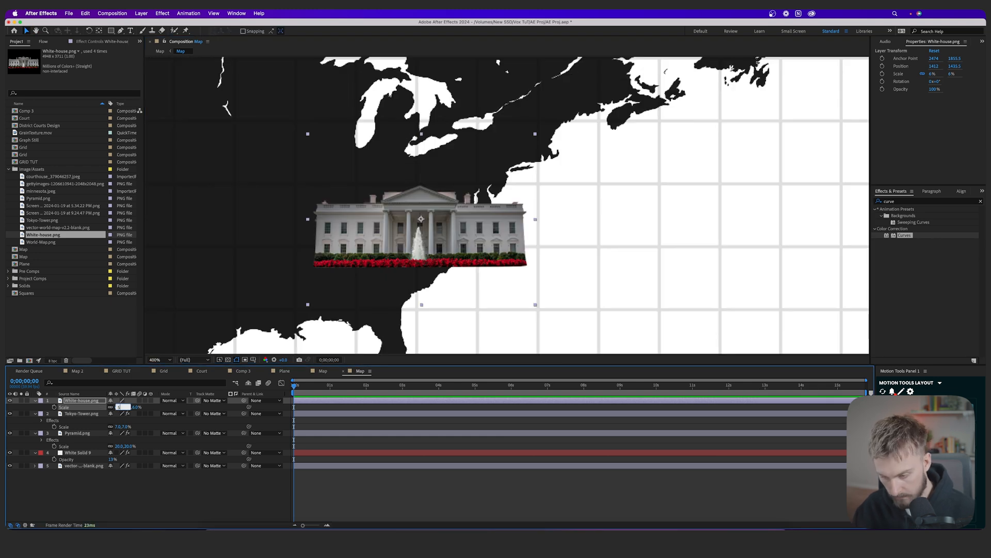
text(5)
key(Return)
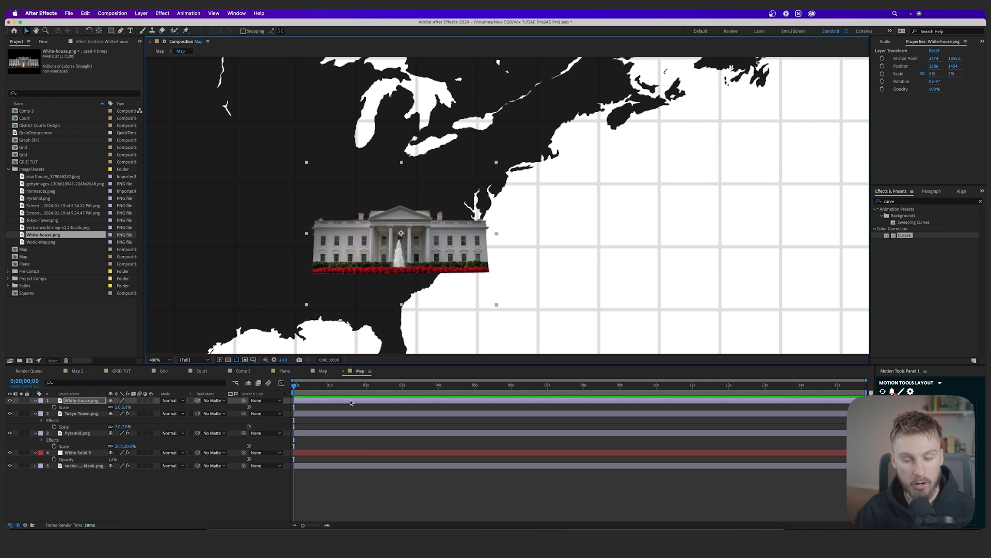
Paste the copied effects onto the White House layer and delete its Curves effect, keeping only Hue/Saturation
key(super+v)
click(346, 402)
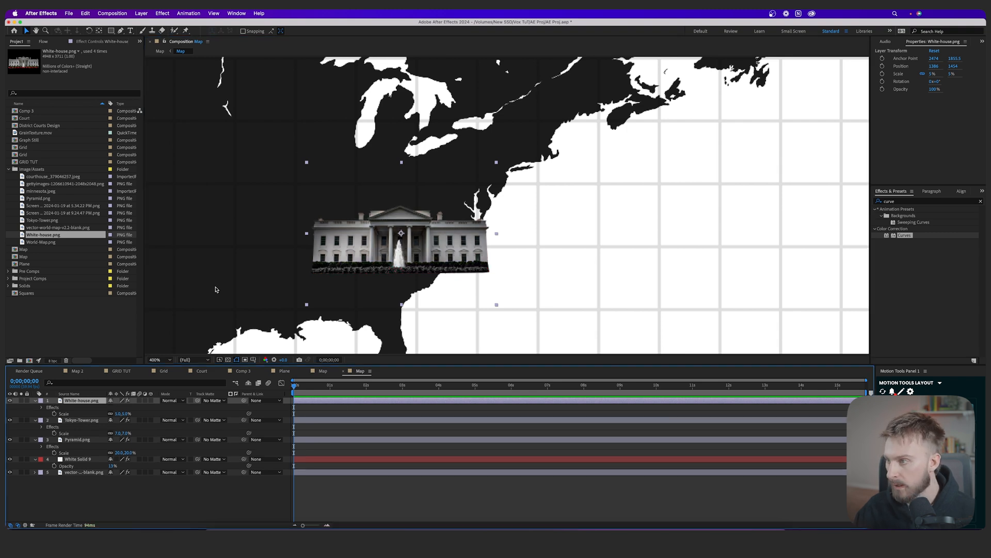
click(89, 41)
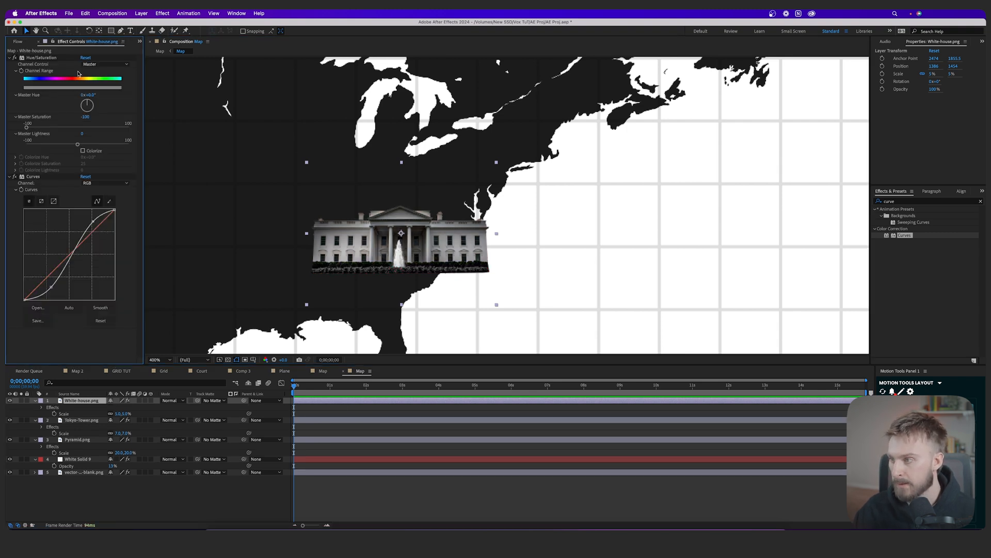
click(44, 179)
key(Delete)
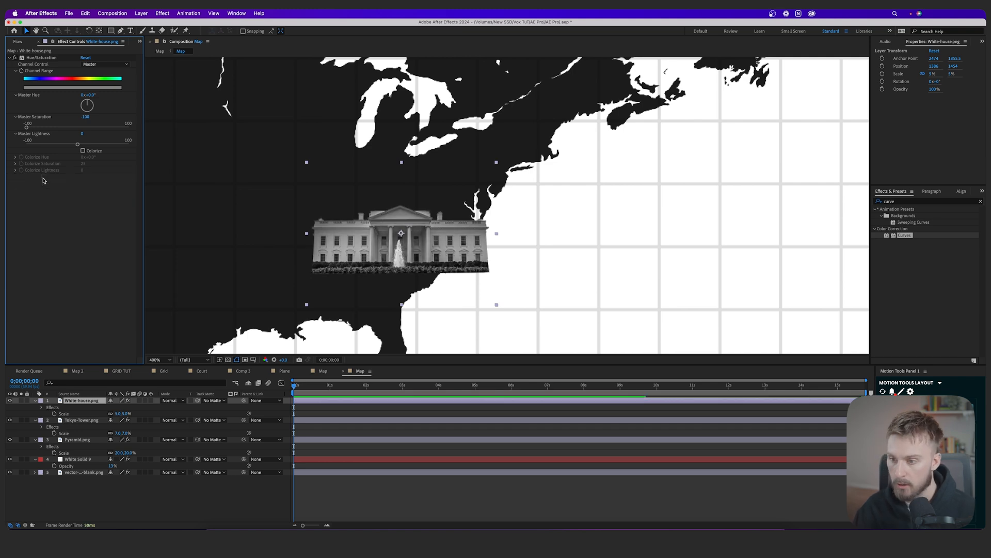
Draw a circle with the Ellipse tool over the right half of the White House and set its stroke to None
key(slash)
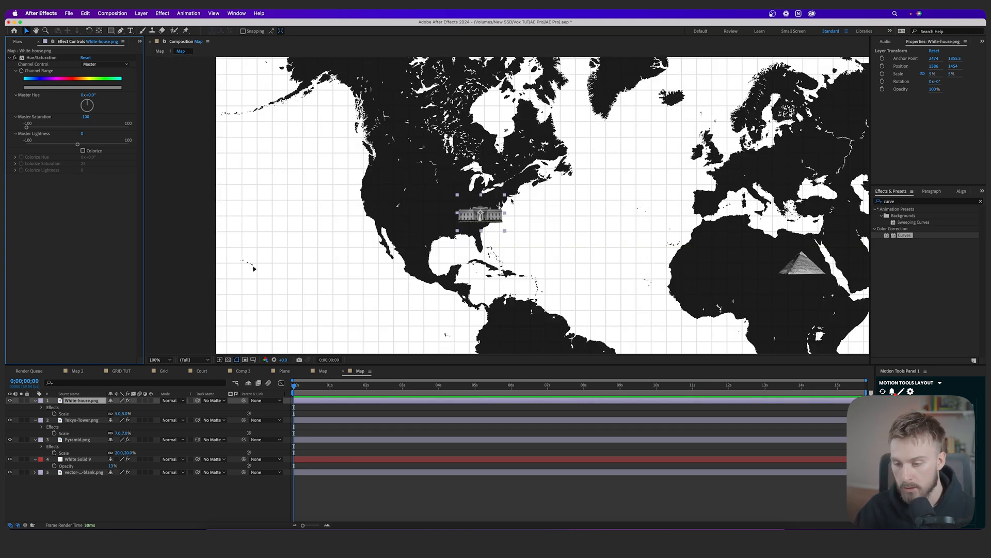
drag(543, 226, 480, 210)
scroll(423, 186, up, 2)
click(385, 497)
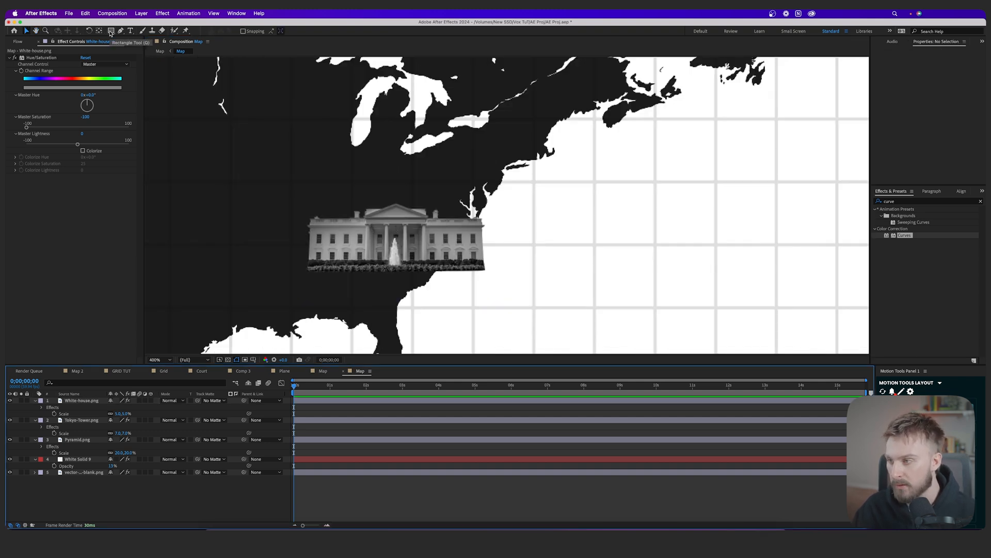
click(110, 32)
click(144, 47)
drag(384, 167, 473, 256)
click(261, 31)
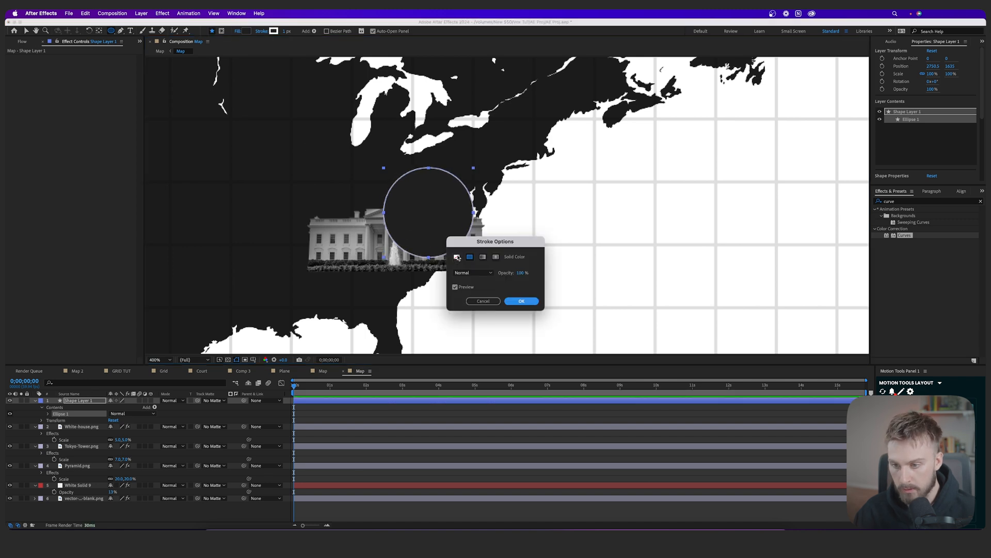
click(456, 256)
key(Return)
Set the fill of the circle over the White House to a bright yellow
click(245, 31)
click(406, 384)
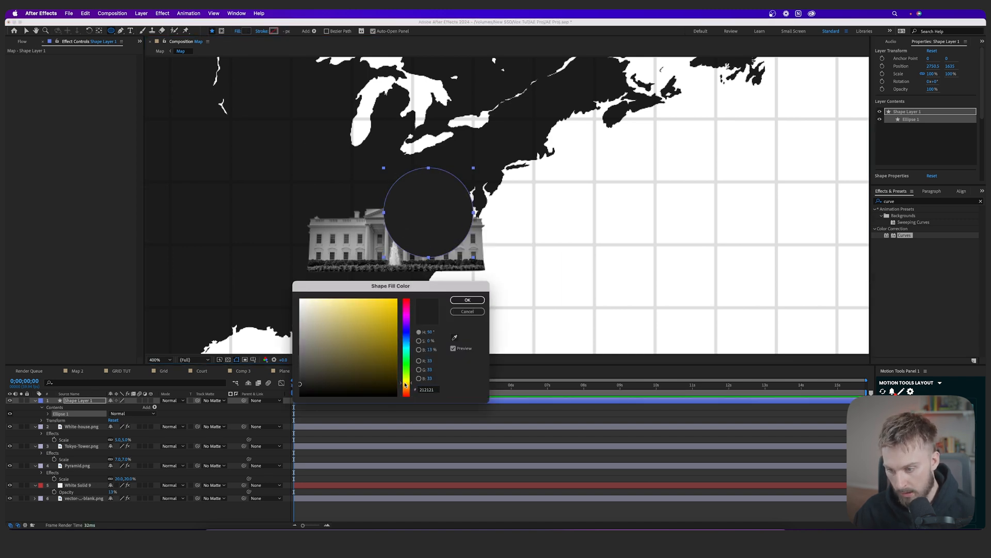
drag(378, 319, 383, 299)
click(405, 381)
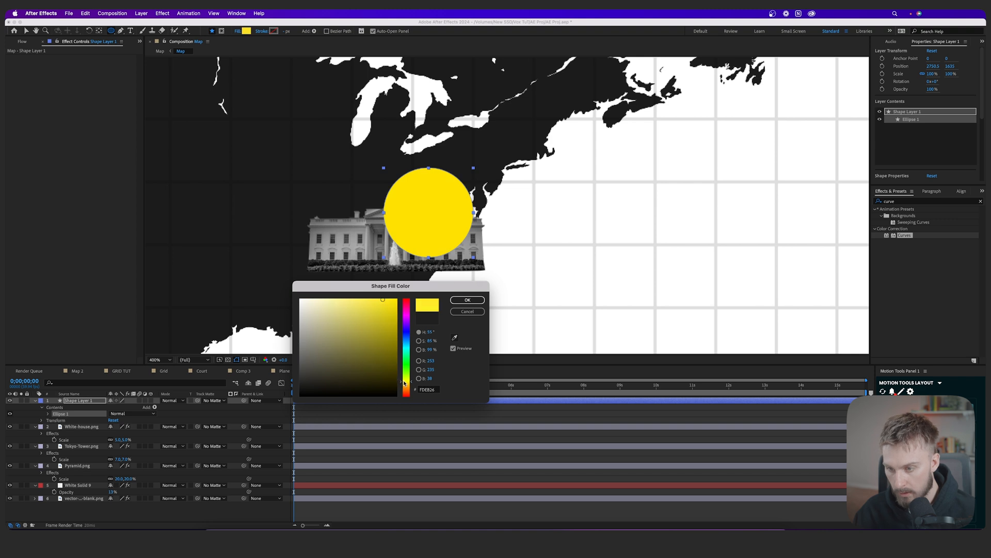
click(464, 304)
Lower the yellow circle's opacity to 68% and move its layer below Pyramid.png in the layer stack
key(t)
drag(112, 407, 86, 459)
scroll(427, 253, down, 2)
drag(490, 212, 451, 225)
key(super+shift+a)
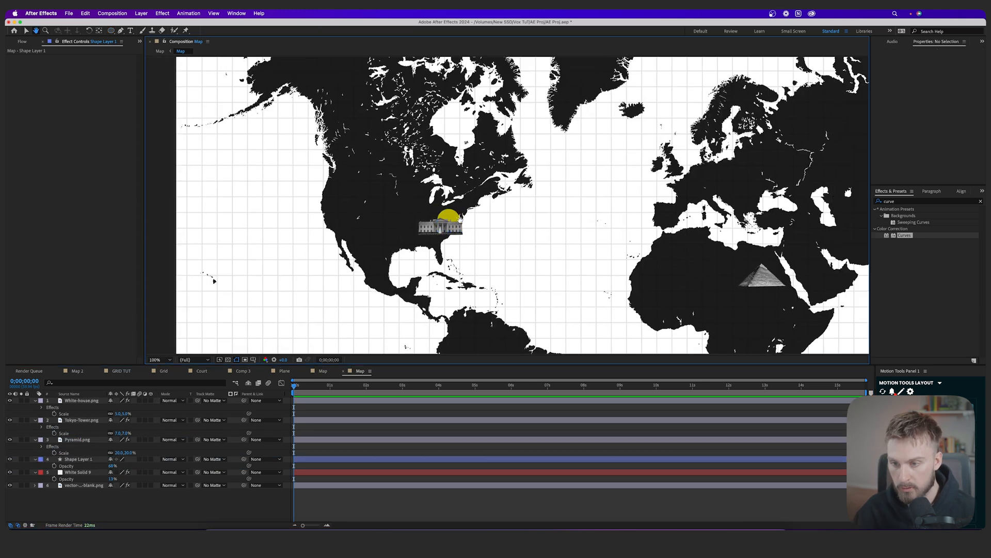
Scale the yellow circle to 87% and center it behind the White House roof
scroll(449, 224, up, 1)
key(v)
click(433, 235)
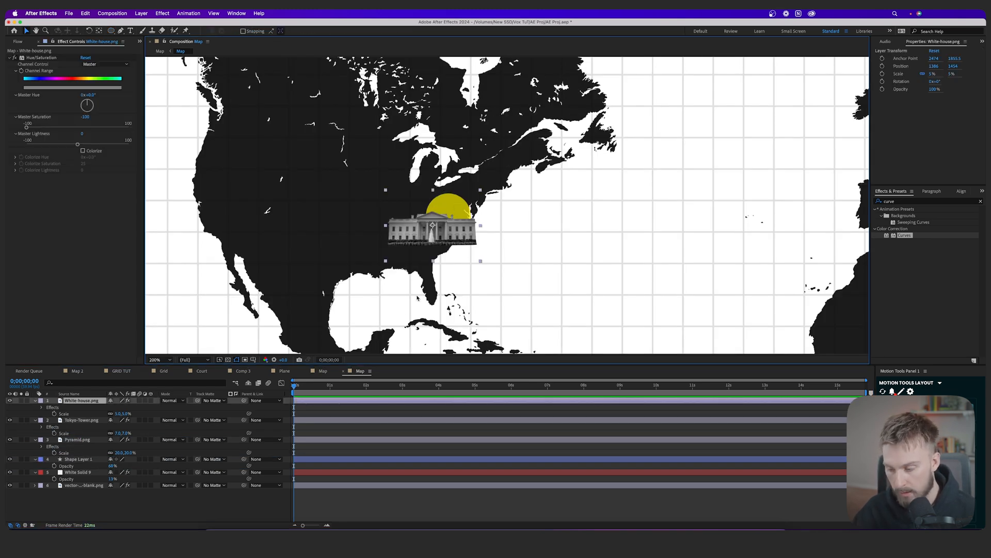
click(317, 408)
scroll(484, 199, up, 1)
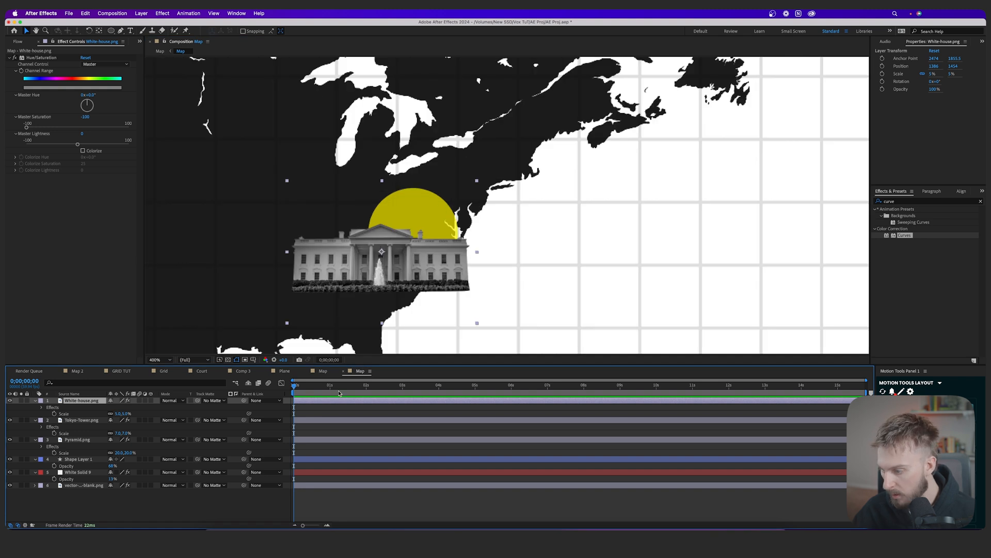
click(312, 459)
key(s)
drag(117, 466, 110, 467)
drag(546, 262, 401, 250)
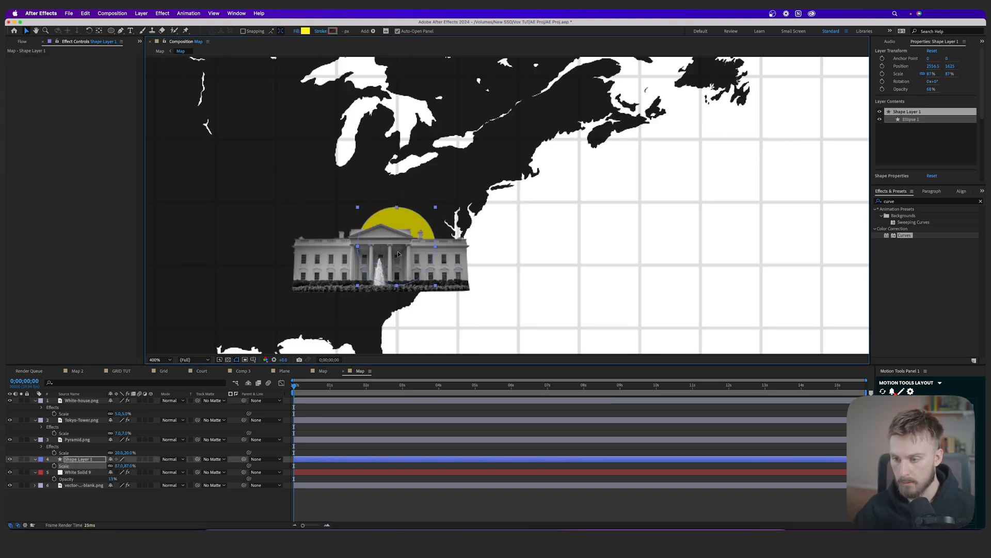
click(486, 207)
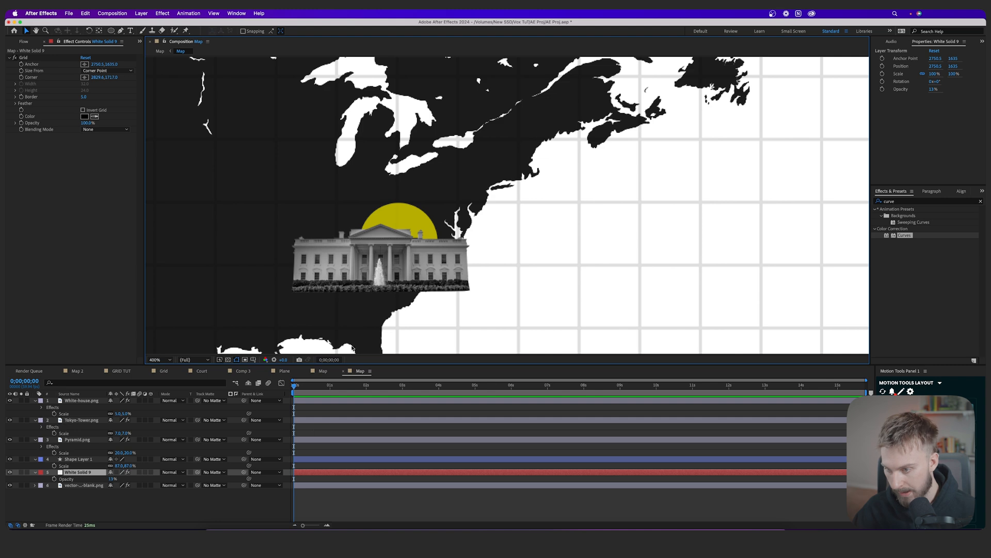
Duplicate the yellow circle and place the copy behind the tip of the pyramid in Egypt
click(346, 460)
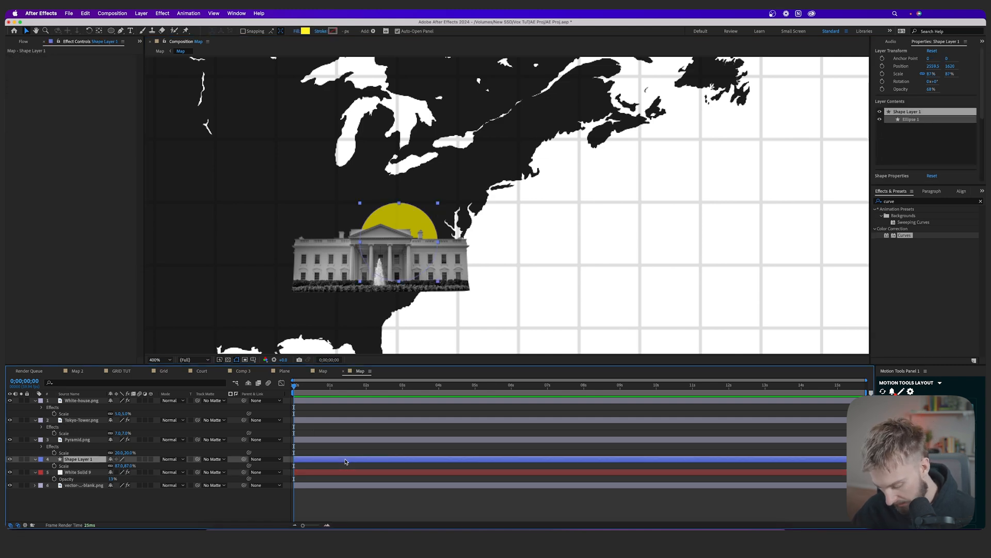
key(super+d)
drag(183, 192, 217, 256)
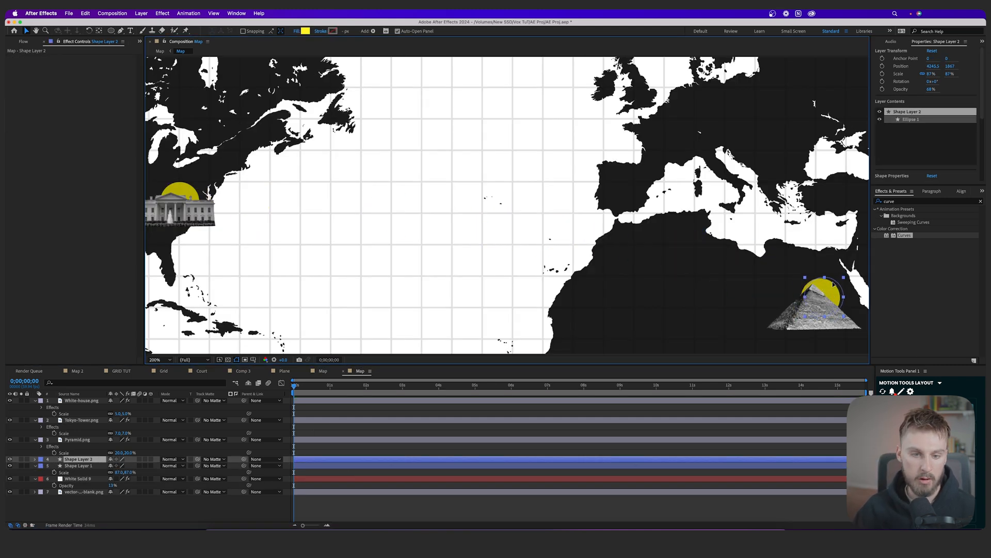
Duplicate the circle again, place the copy behind the Tokyo Tower in Japan and scale it to 58%
key(super+d)
drag(214, 261, 540, 251)
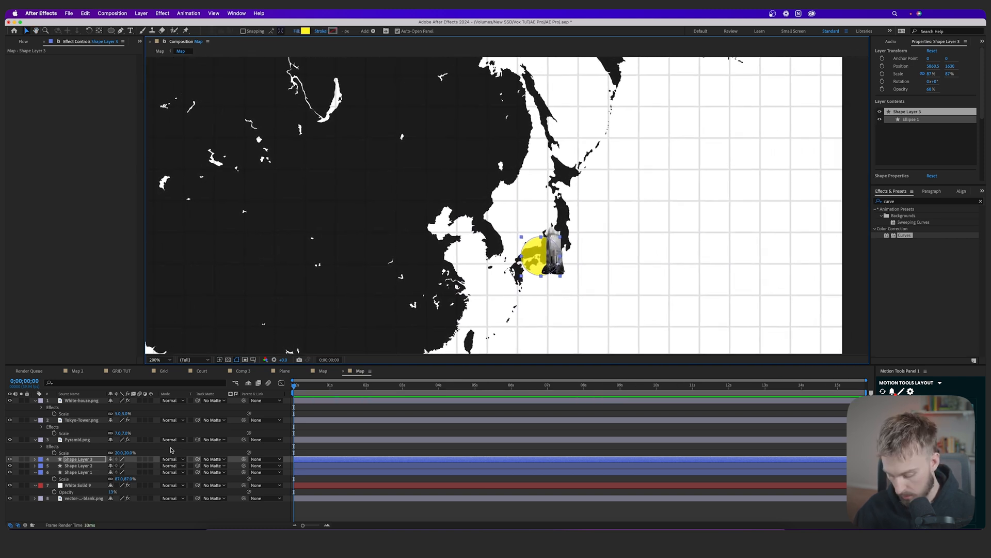
key(s)
drag(119, 465, 111, 466)
drag(658, 276, 552, 253)
scroll(551, 253, up, 1)
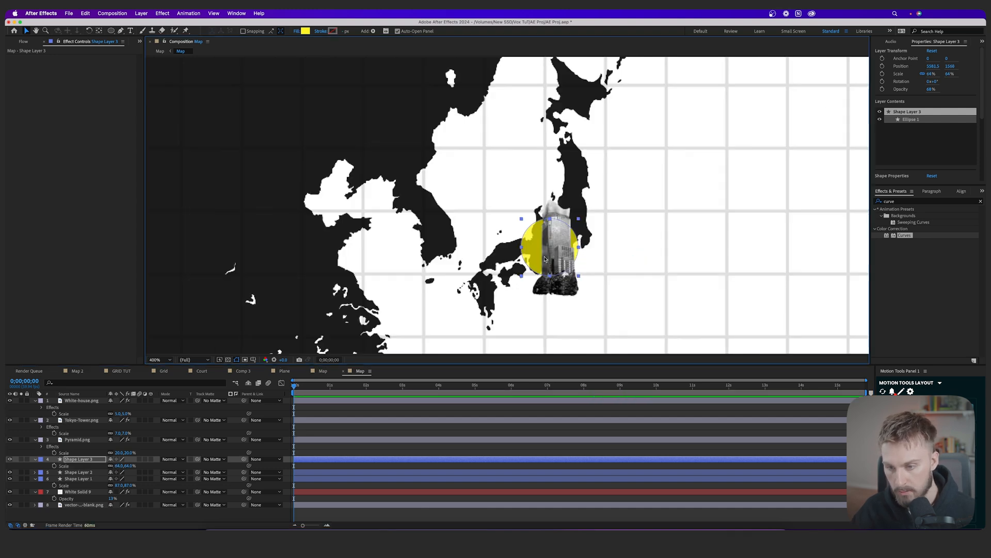
drag(119, 465, 116, 465)
drag(595, 272, 523, 265)
Review the landmark cutouts and their yellow circles across the whole world map
scroll(522, 266, down, 3)
click(356, 259)
drag(353, 260, 457, 251)
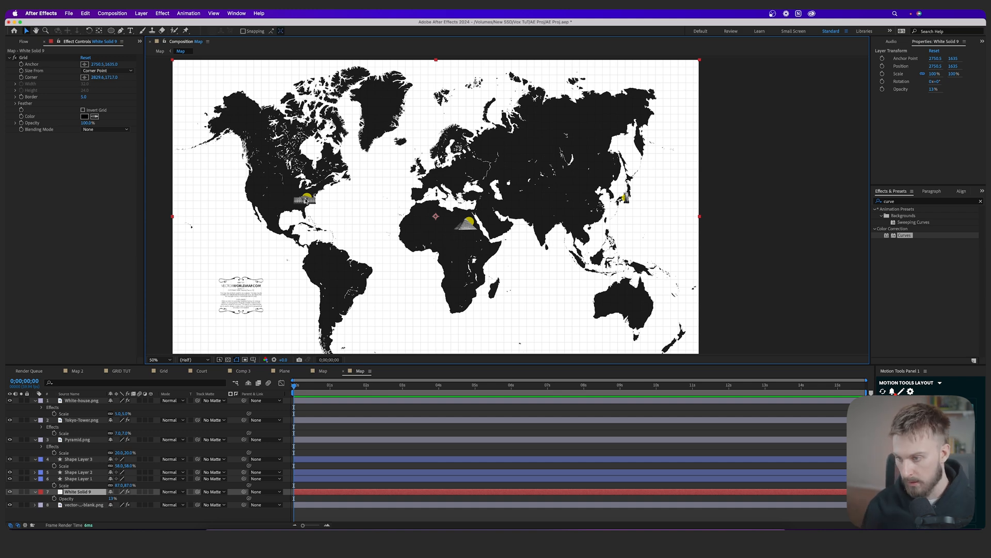
scroll(341, 227, up, 2)
drag(315, 227, 624, 213)
drag(310, 220, 749, 261)
scroll(459, 219, up, 1)
scroll(457, 118, down, 2)
scroll(472, 146, down, 1)
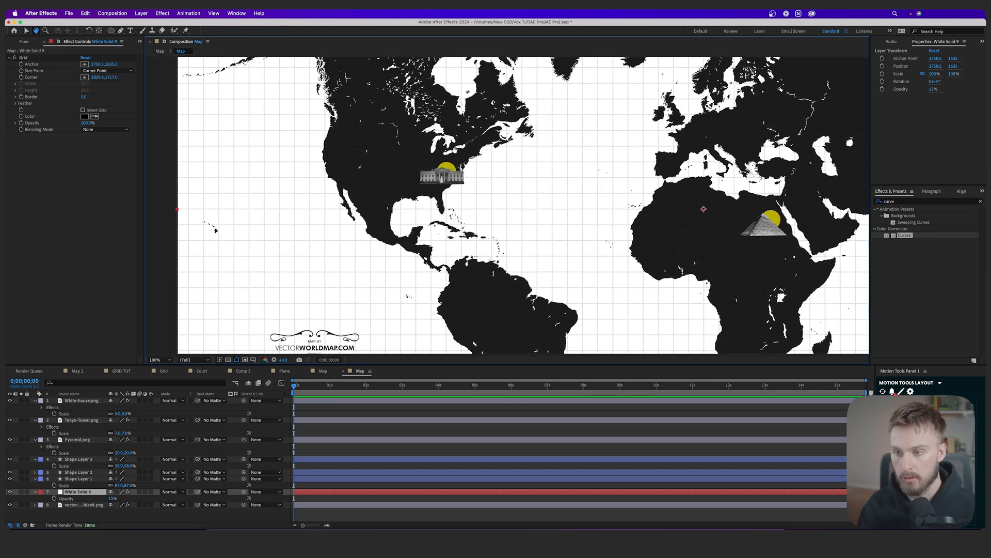
scroll(444, 170, up, 2)
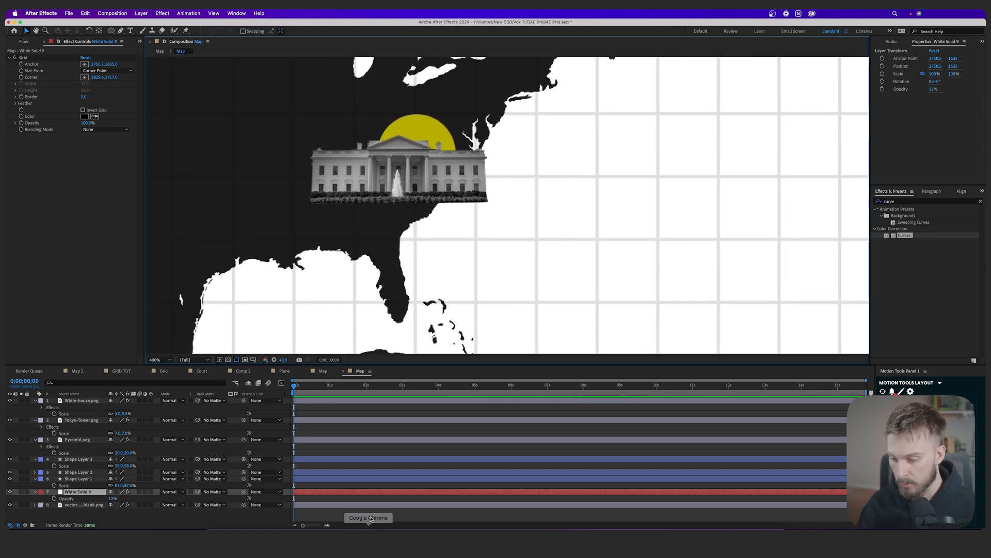
click(372, 514)
Start a Pen tool shape on the Louisiana coast and trace the Gulf coast to Florida's southern tip
key(g)
click(317, 248)
click(347, 256)
click(353, 260)
click(366, 256)
click(376, 268)
click(380, 282)
click(383, 295)
click(390, 316)
click(401, 321)
Continue the pen path up the US Atlantic coast from Florida to the New York area
drag(411, 297, 400, 246)
drag(402, 237, 393, 263)
click(415, 221)
click(437, 205)
click(412, 233)
click(433, 209)
click(451, 182)
drag(459, 162, 458, 159)
drag(459, 161, 445, 208)
Trace the path inland around the Great Lakes and close it down the western side to the Louisiana starting point
click(438, 179)
click(425, 169)
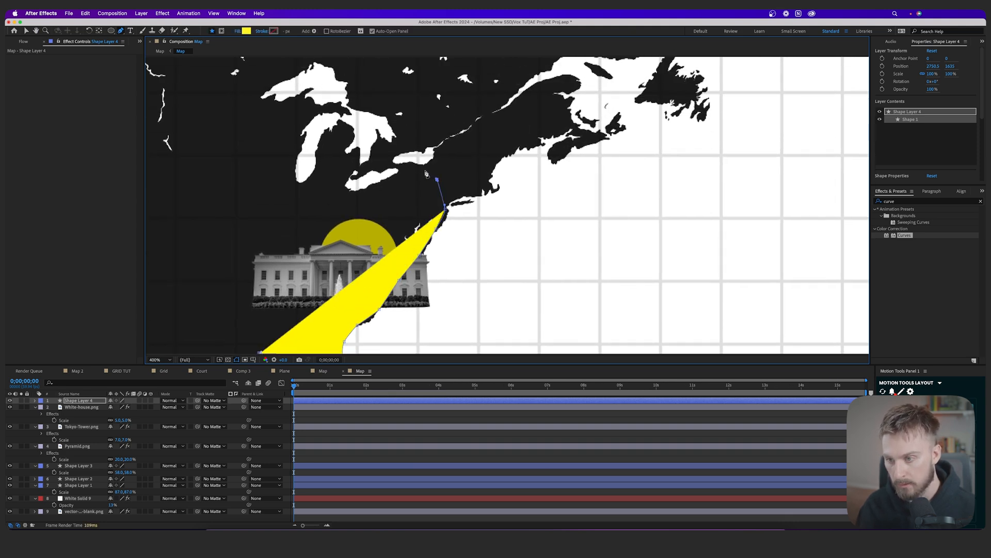
click(413, 167)
click(382, 181)
click(347, 188)
click(349, 177)
click(360, 164)
click(359, 144)
click(346, 150)
click(353, 136)
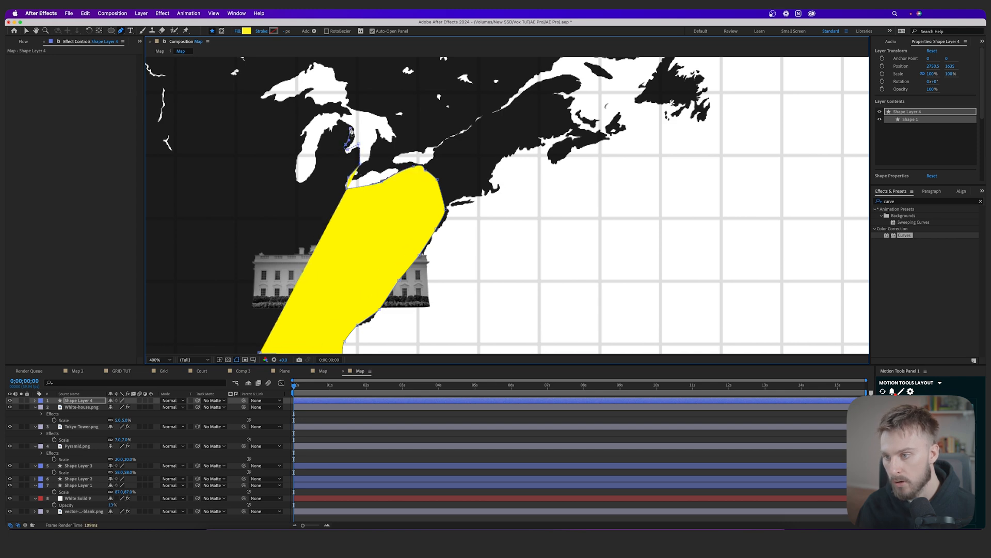
click(338, 121)
click(325, 134)
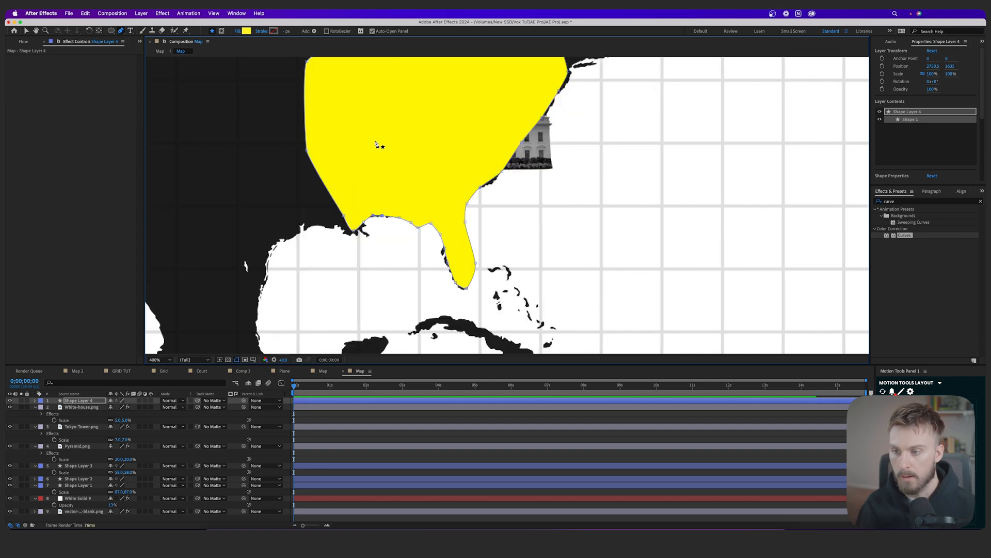
scroll(376, 145, down, 1)
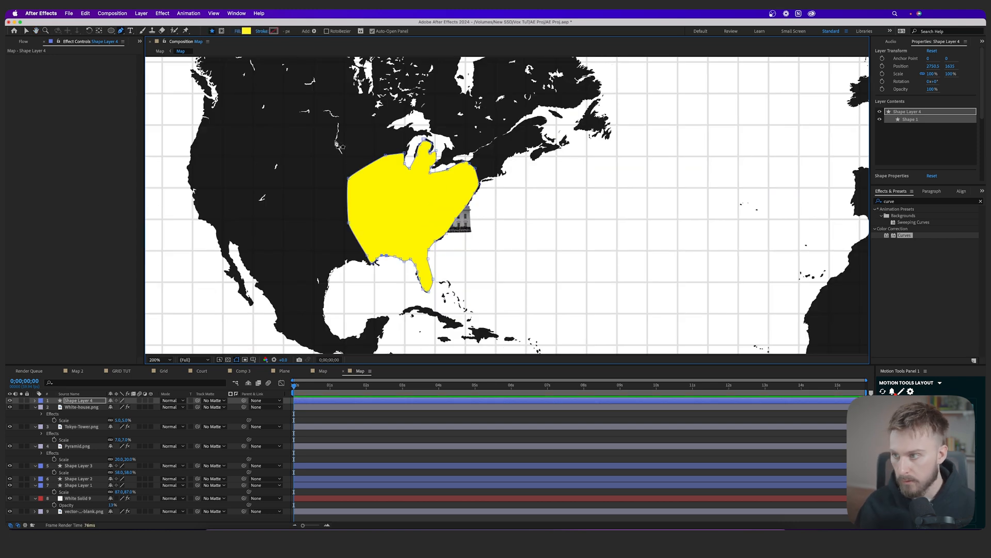
Copy the hex value FDF326 from the traced shape's fill color
click(237, 32)
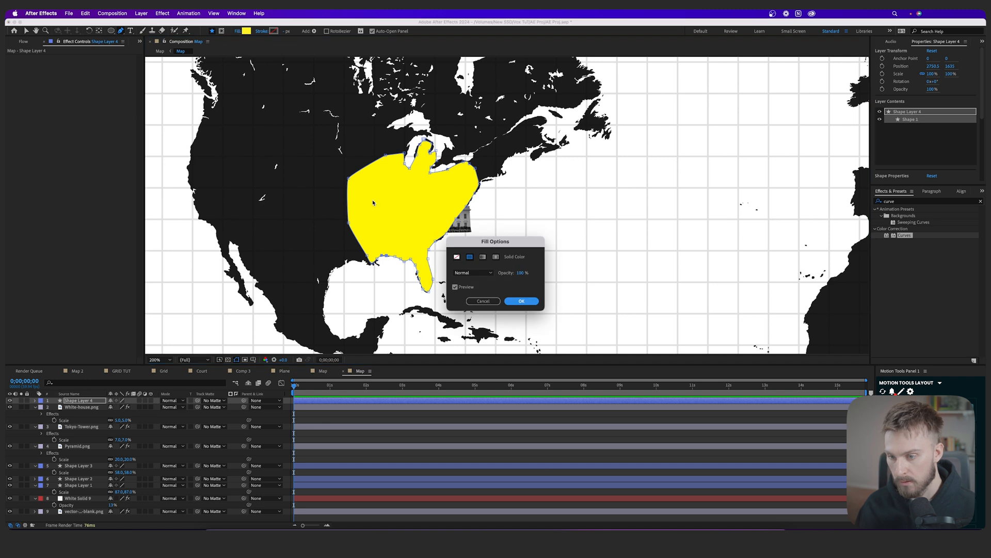
click(483, 301)
click(247, 31)
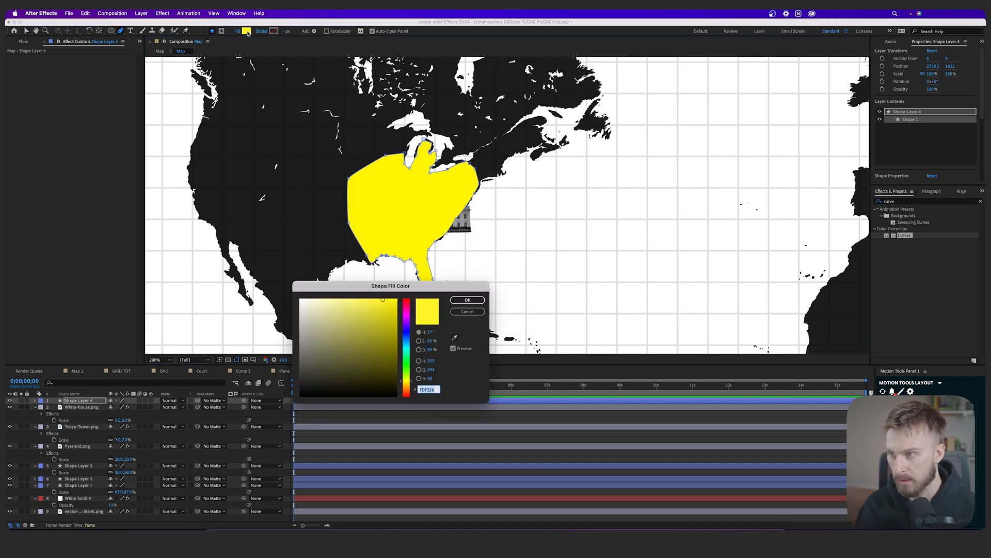
click(467, 299)
Set the traced shape's fill to None and thicken its stroke
click(237, 31)
click(457, 256)
click(522, 300)
drag(285, 32, 286, 32)
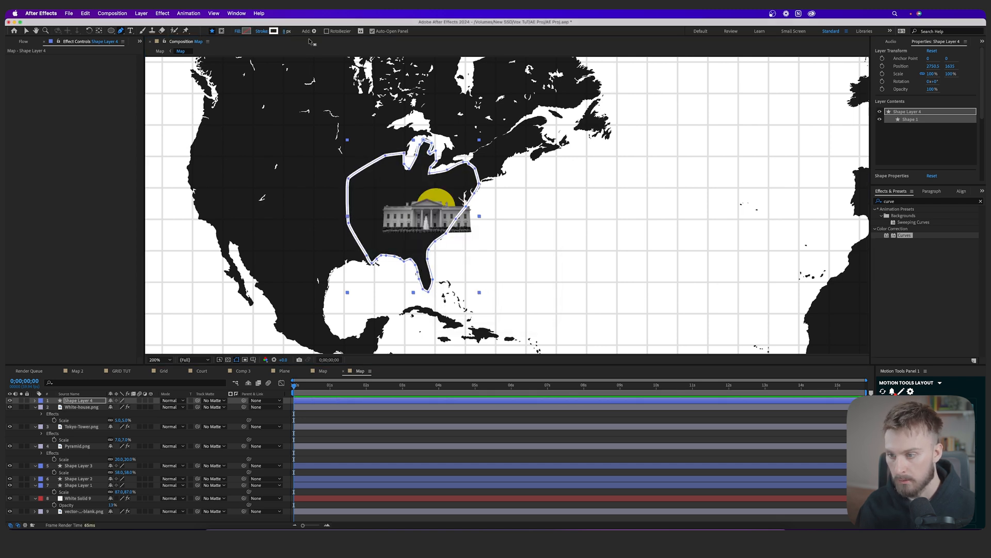
Set the traced shape's stroke color to FDF326
click(274, 30)
text(FDF326)
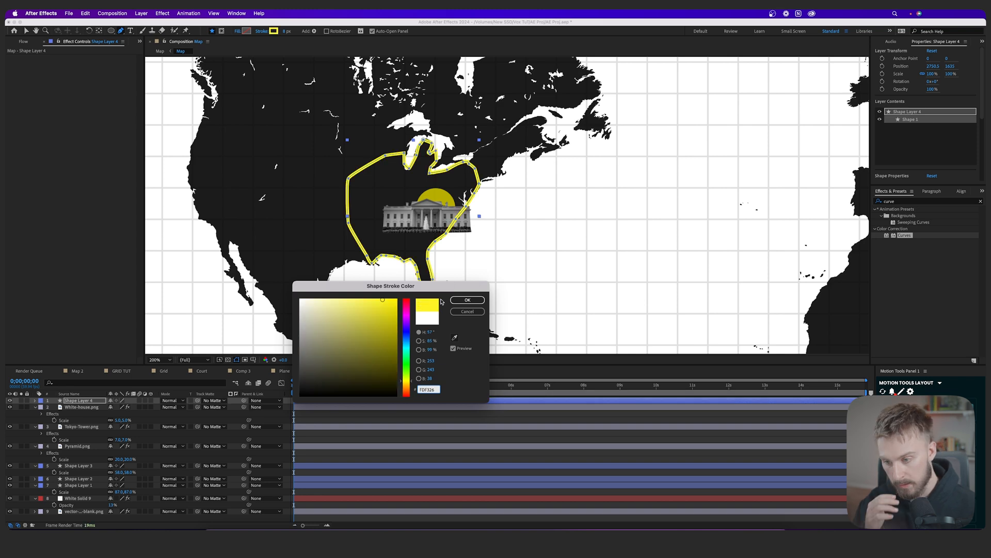
click(467, 300)
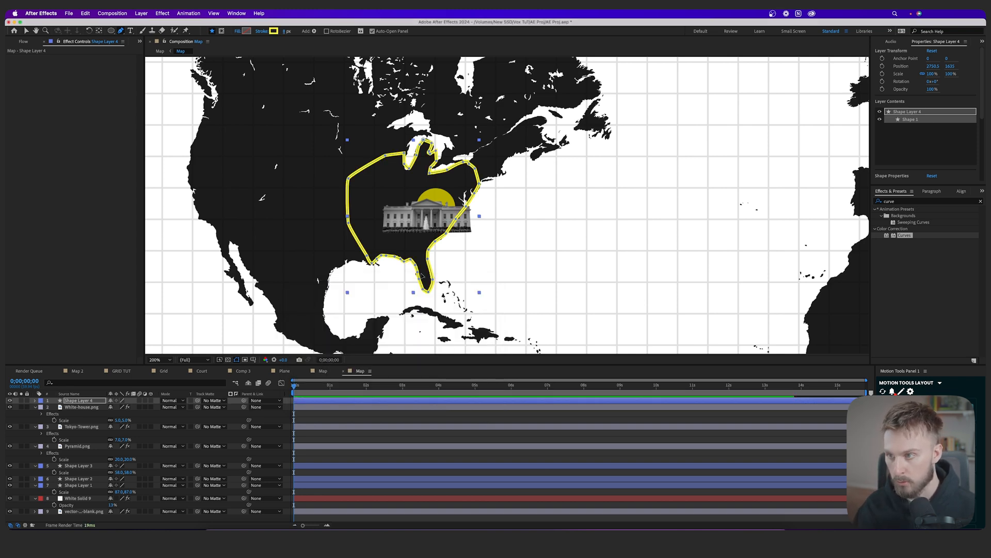
Reduce the yellow outline's stroke width to 6 px
scroll(334, 124, up, 2)
drag(437, 197, 339, 86)
click(332, 414)
scroll(410, 251, down, 1)
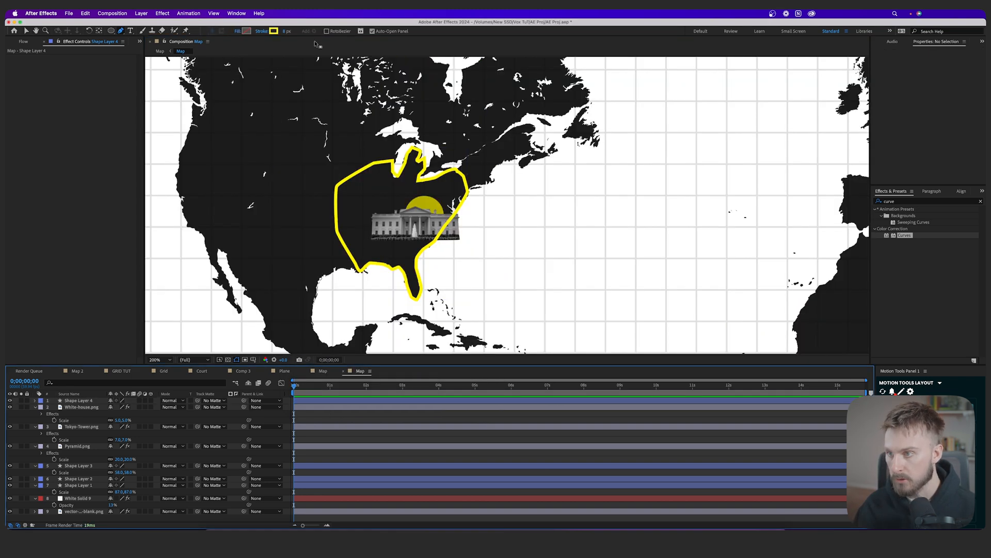
click(286, 32)
text(6)
key(Return)
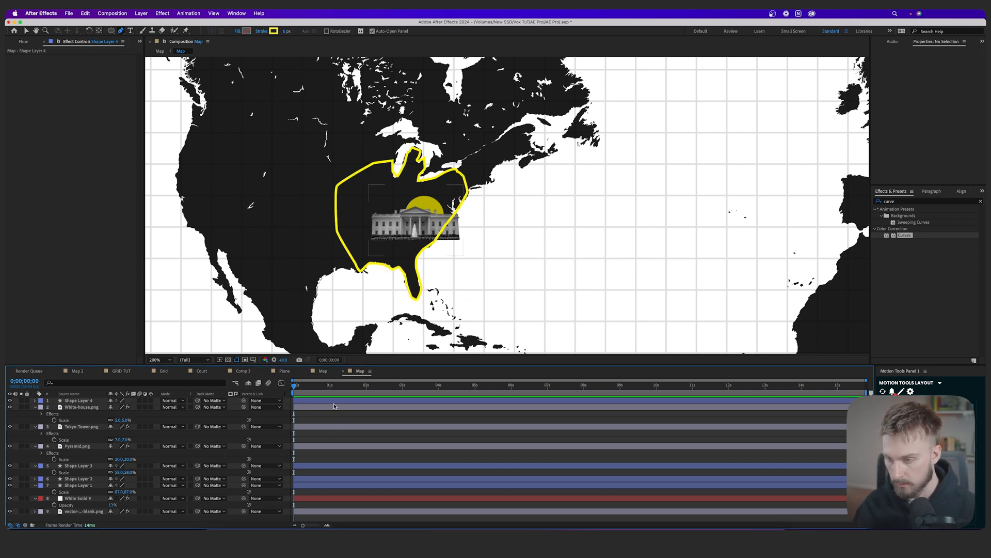
Move the yellow outline layer below Shape Layer 3 so it sits behind the White House
click(104, 402)
drag(104, 403, 100, 471)
scroll(374, 237, up, 1)
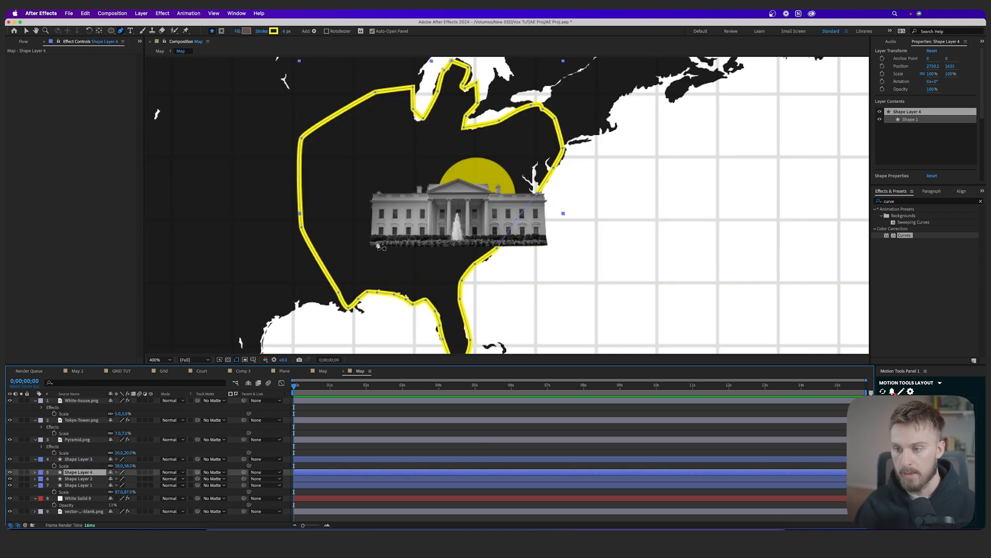
drag(379, 253, 347, 226)
Collapse the expanded properties of all layers in the timeline
click(316, 474)
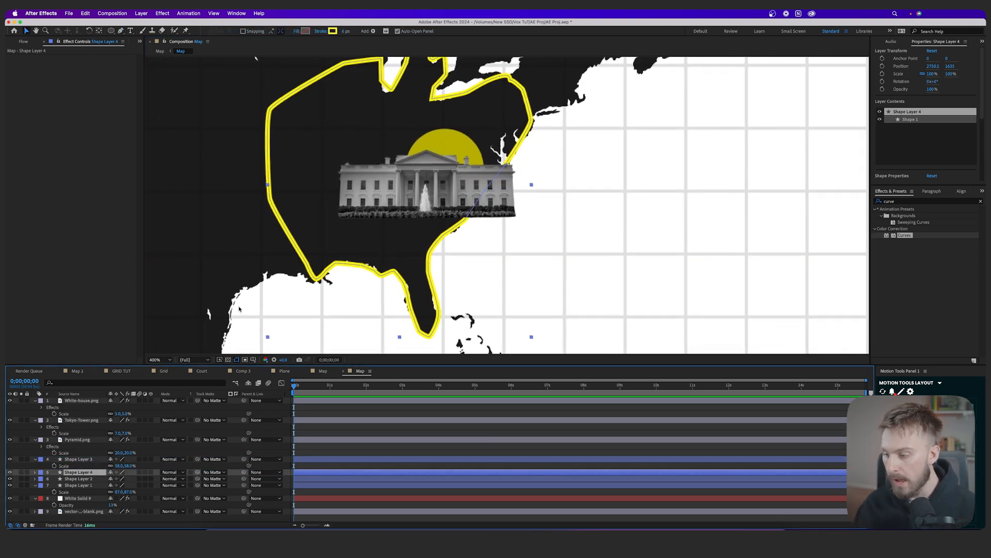
key(super+a)
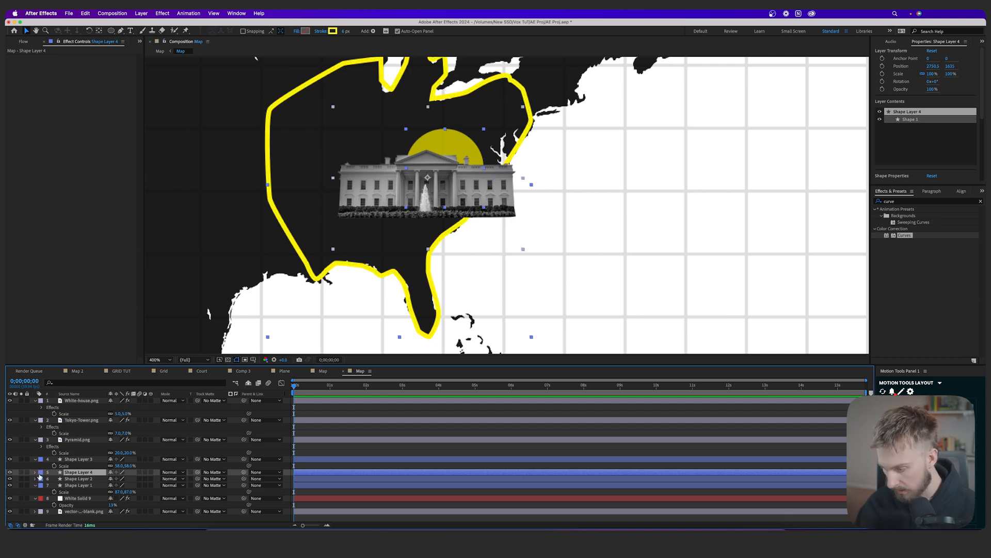
key(s)
key(s)
click(102, 475)
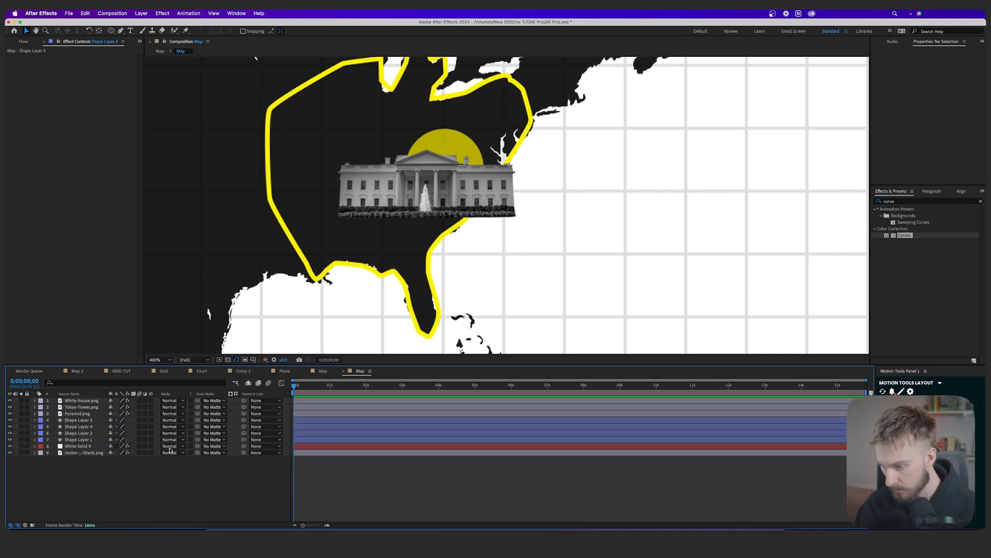
Rename the yellow outline layer to Highlight Stroke
click(303, 428)
key(Return)
text(Highlight Stroke)
key(Return)
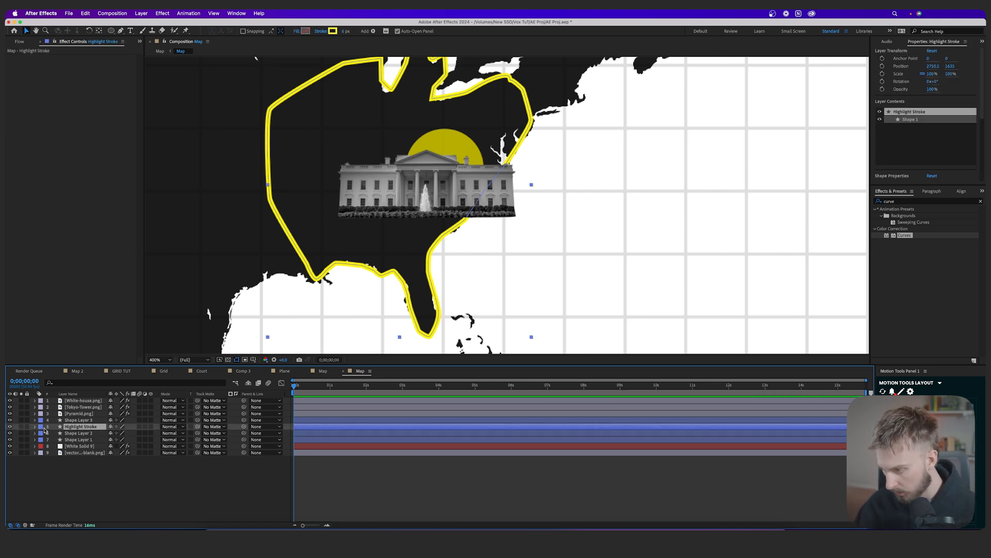
Add Trim Paths to the Highlight Stroke layer's contents and reveal its settings
click(34, 427)
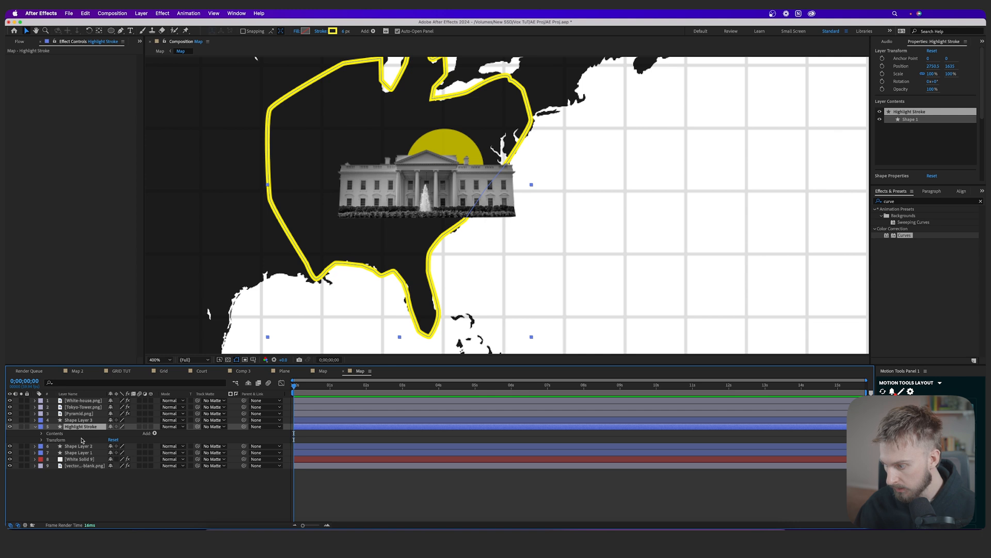
click(81, 435)
click(155, 435)
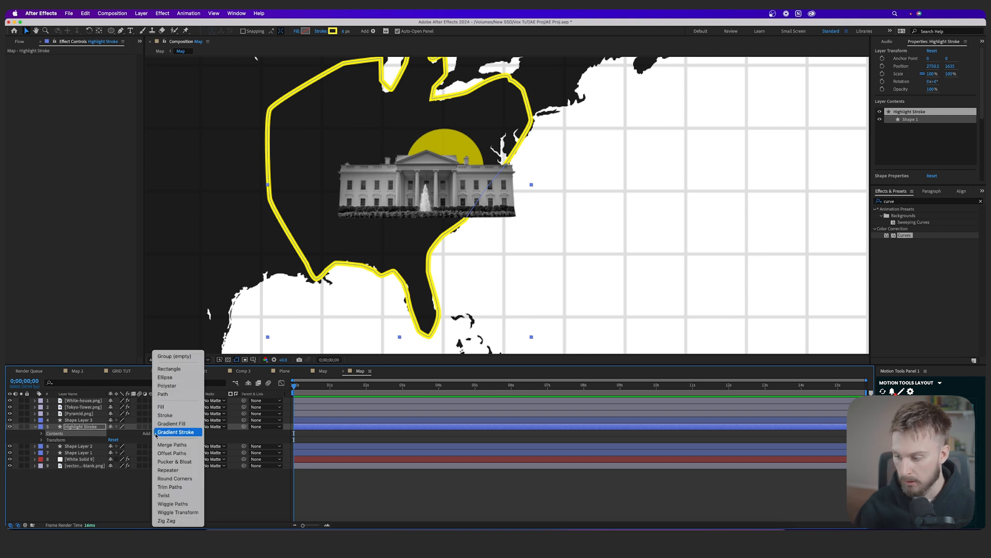
click(173, 486)
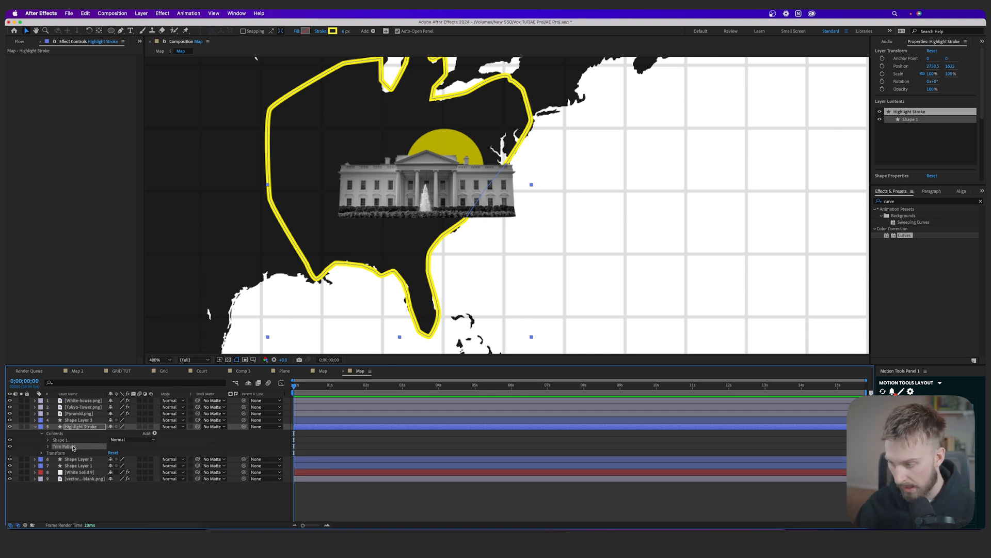
click(48, 447)
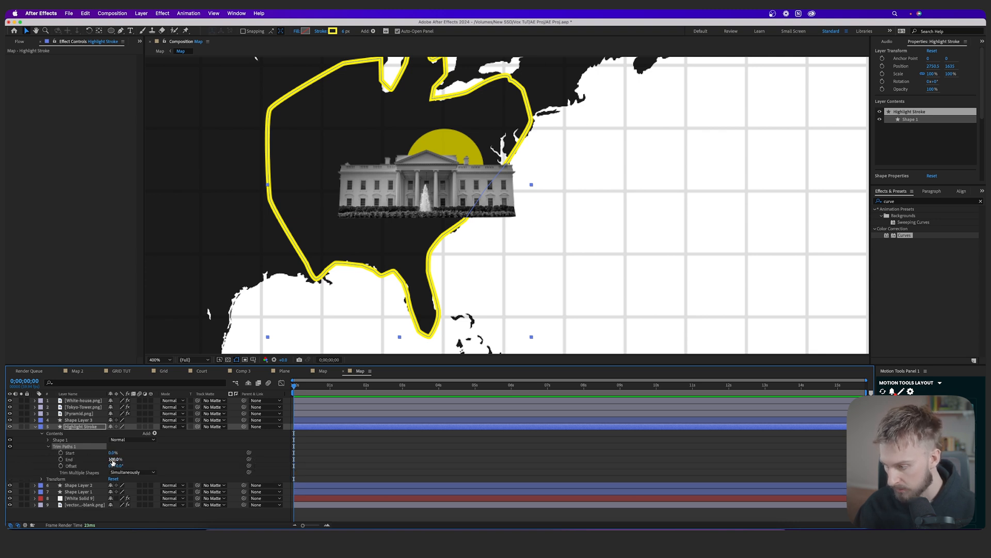
Lower the Trim Paths End value of Highlight Stroke to about 1%
drag(115, 458, 90, 459)
drag(381, 157, 379, 217)
mouse_move(111, 459)
mouse_down()
mouse_move(134, 459)
mouse_move(101, 461)
mouse_up()
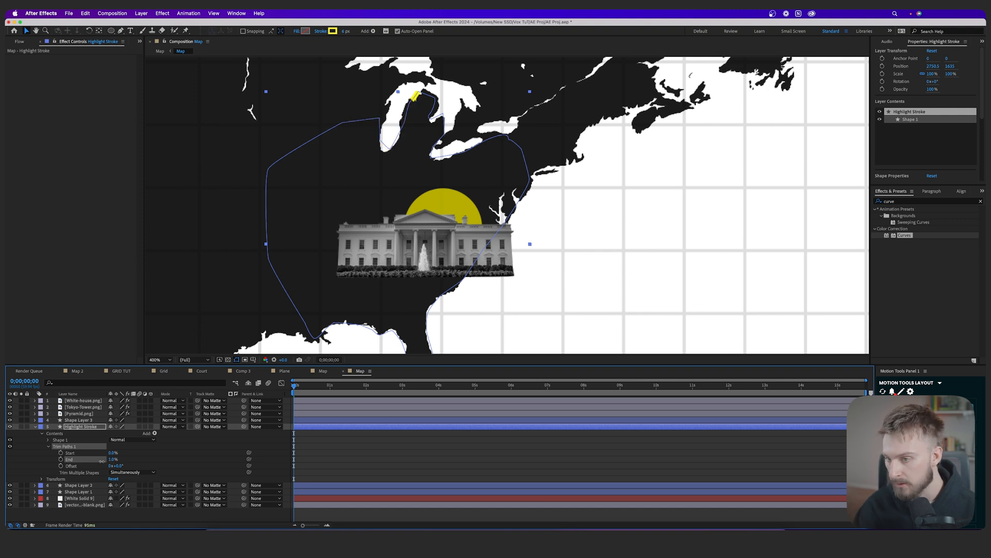
Animate the Highlight Stroke's Trim Paths End from 0% at the timeline start to 100% at about 4 seconds
click(114, 459)
text(0)
key(Return)
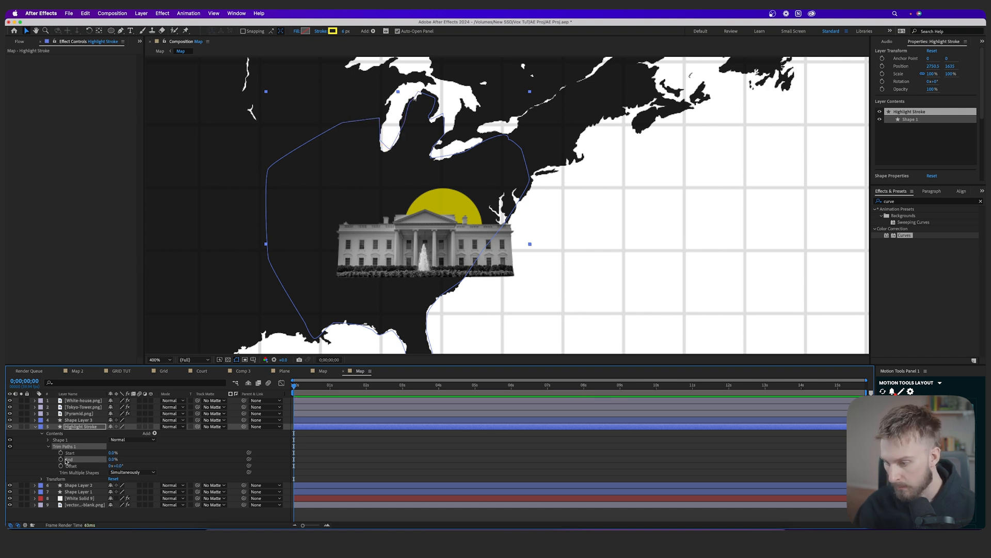
click(61, 459)
drag(294, 386, 436, 390)
mouse_move(112, 459)
mouse_down()
mouse_move(94, 461)
mouse_move(150, 460)
mouse_up()
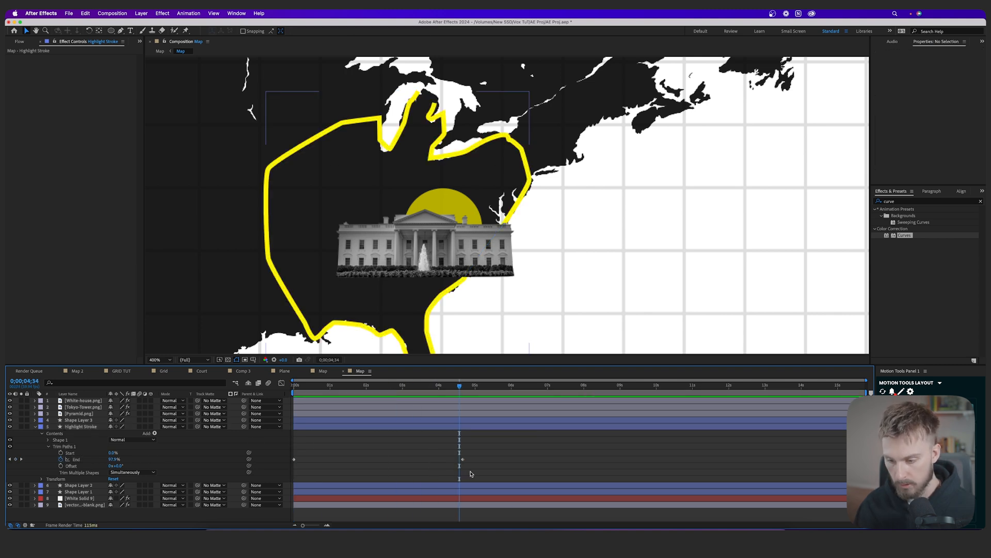
drag(462, 459, 443, 459)
In the parent Map composition, make the Map layer 3D at the first frame, scale it to 39% and reposition it to show the whole world
scroll(348, 176, down, 4)
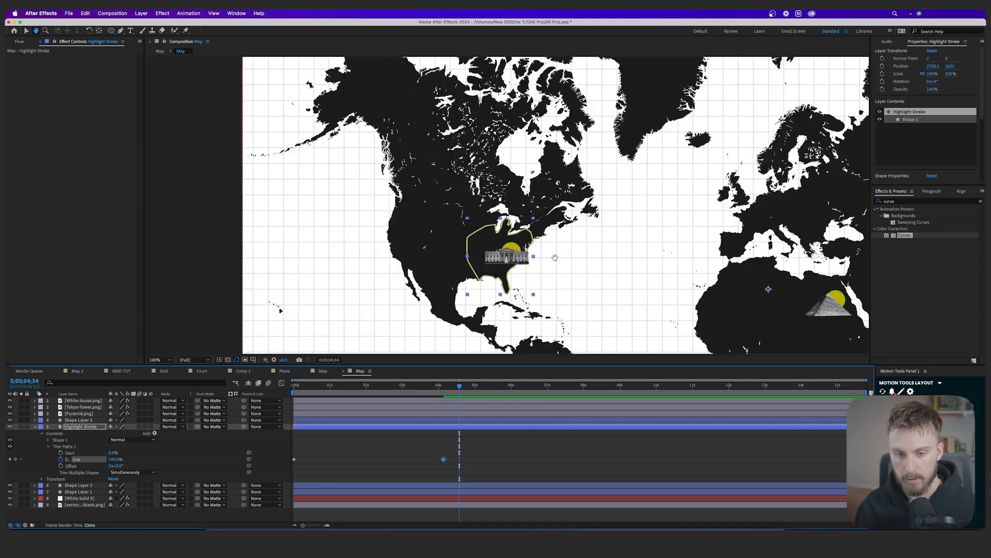
scroll(448, 203, down, 1)
drag(448, 202, 461, 206)
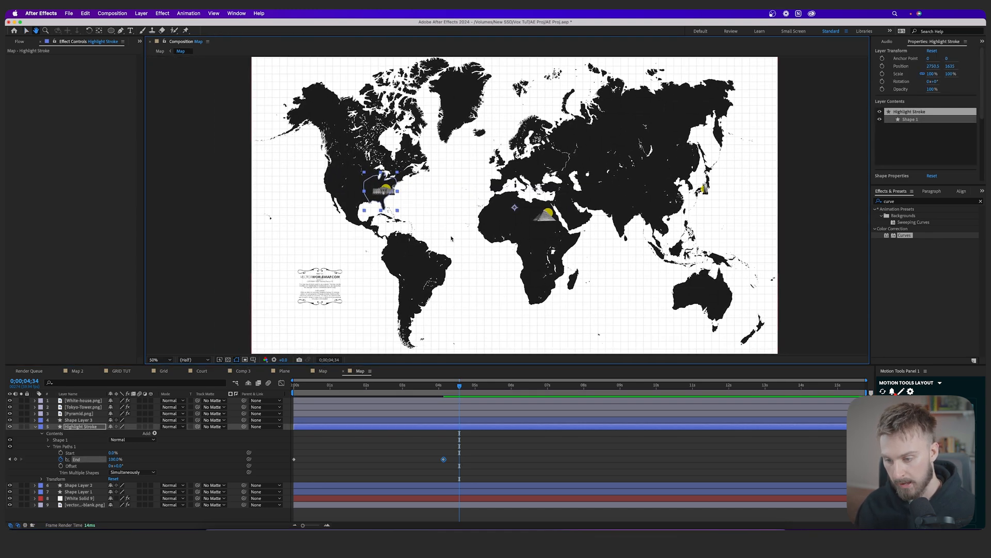
click(323, 371)
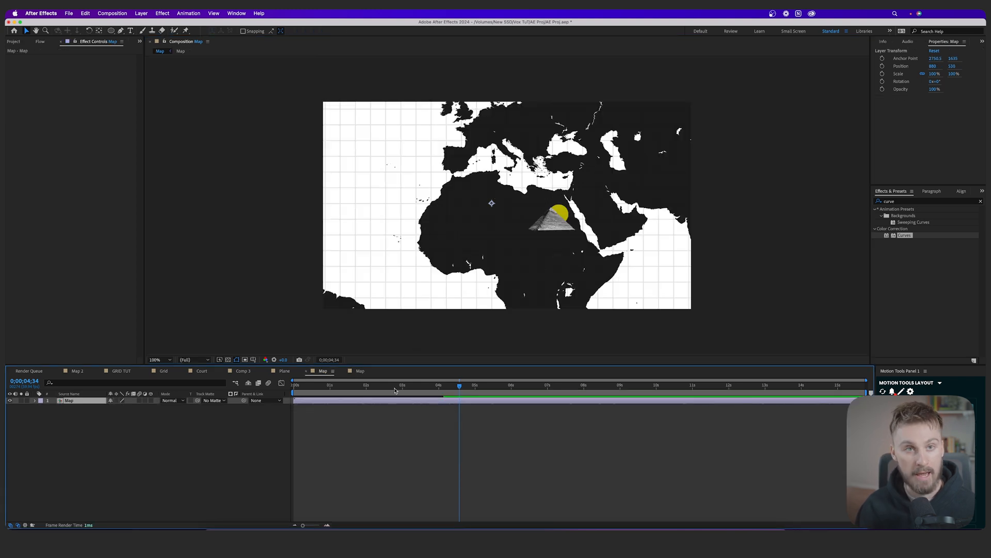
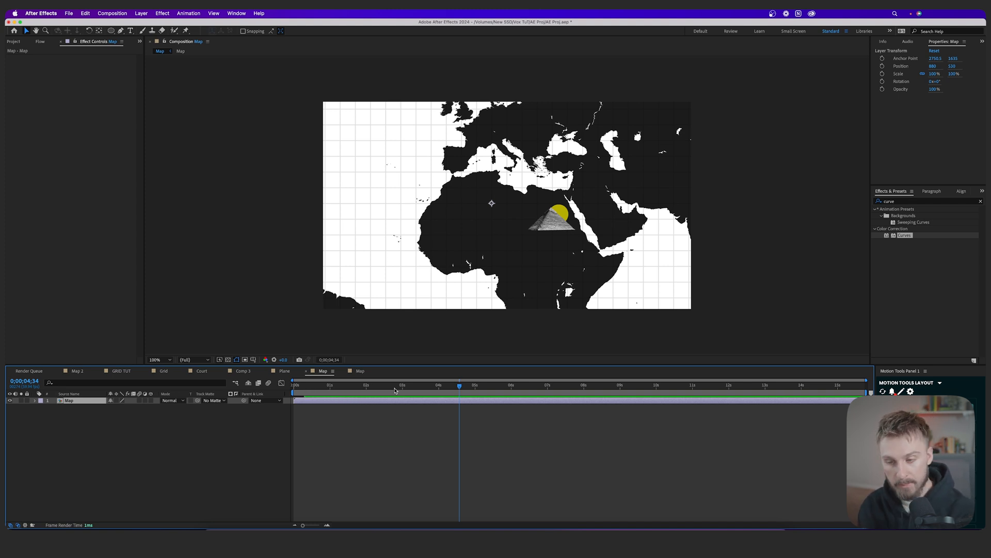
drag(368, 387, 216, 391)
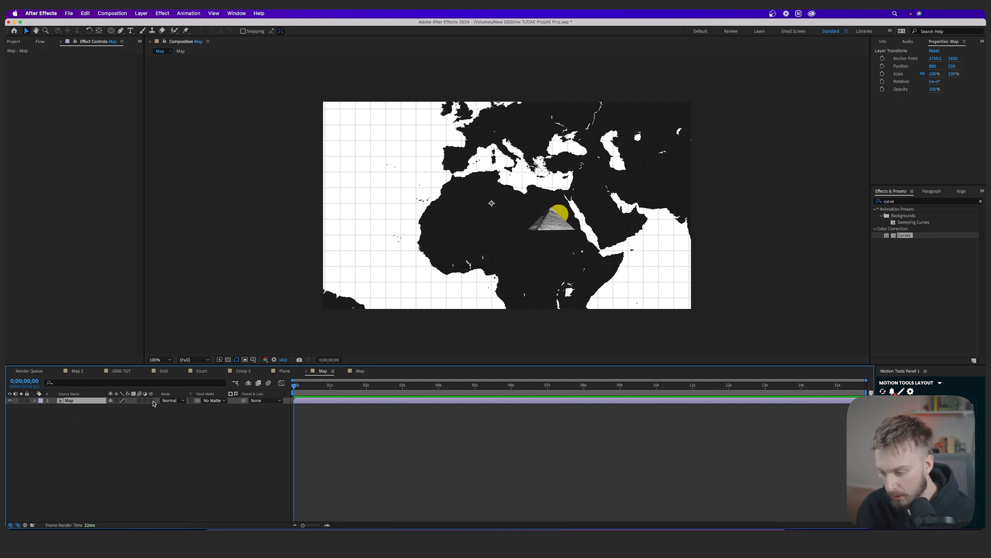
click(151, 400)
key(s)
drag(140, 407, 103, 409)
drag(502, 245, 508, 245)
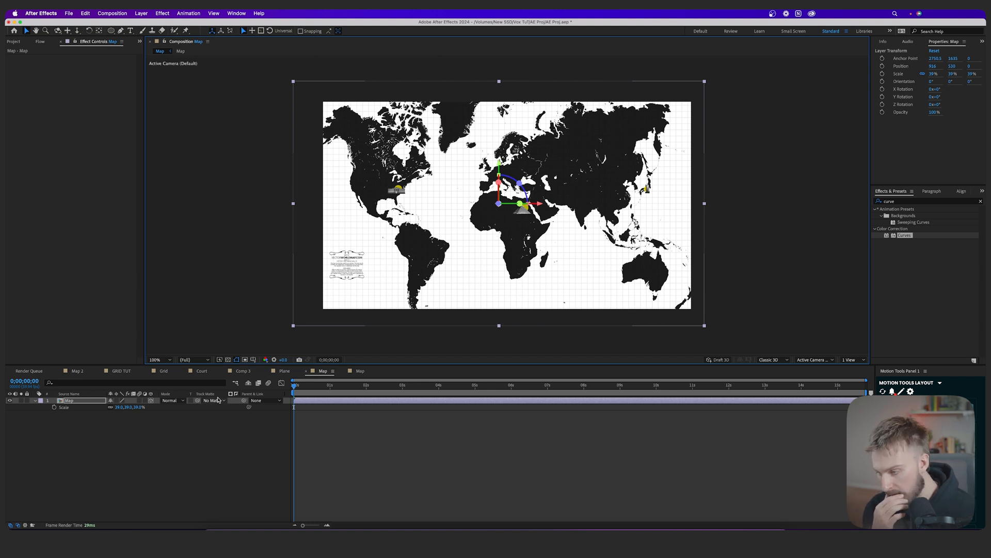
Set starting keyframes for the Map layer's Position, Scale, Orientation, X, Y and Z Rotation, and Opacity at the first frame
click(35, 400)
click(36, 400)
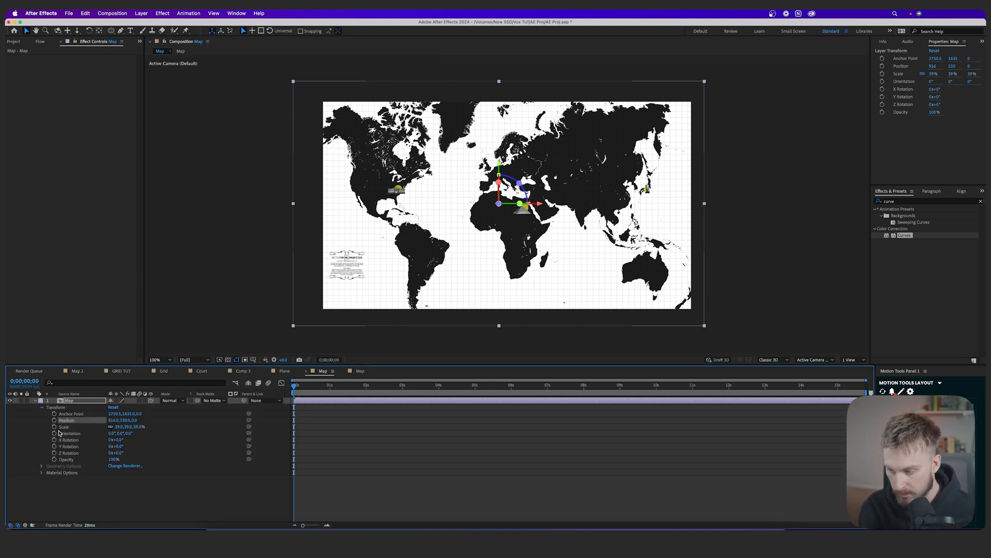
click(54, 420)
click(55, 426)
click(54, 433)
click(54, 439)
click(54, 446)
click(55, 452)
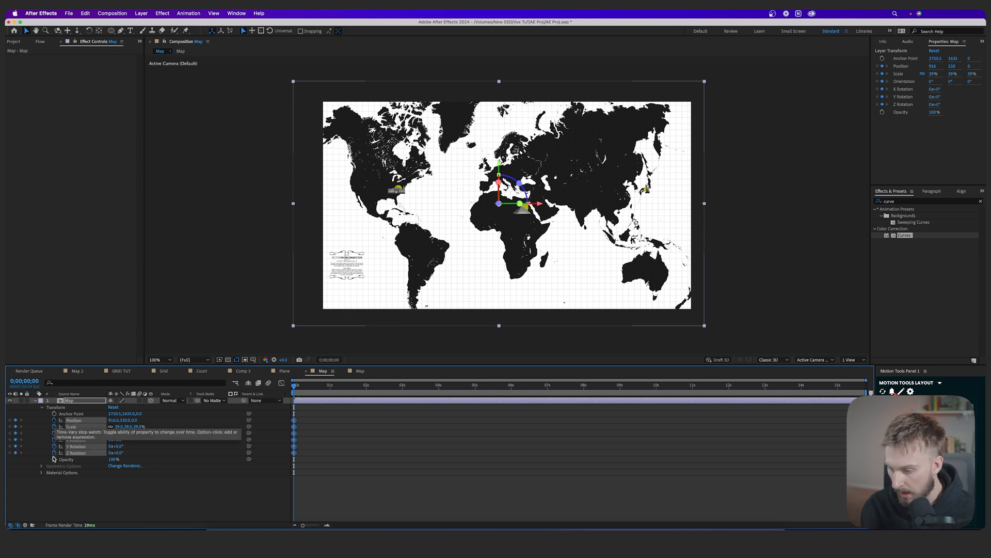
click(54, 459)
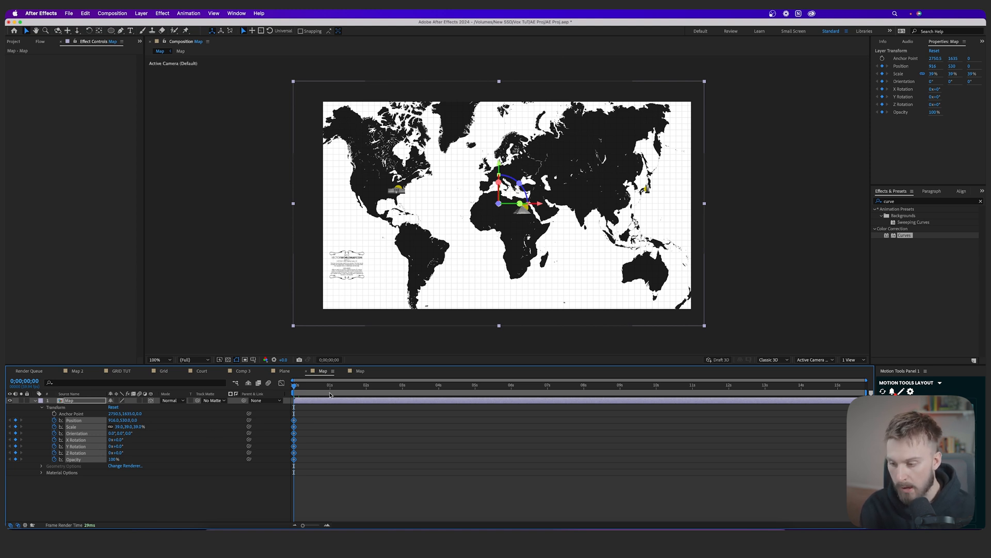
At 0;00;02;57, scale the map to 256%, tilt its X Rotation to -44° and centre it on the Tokyo tower cutout
drag(297, 395, 401, 395)
drag(133, 427, 105, 439)
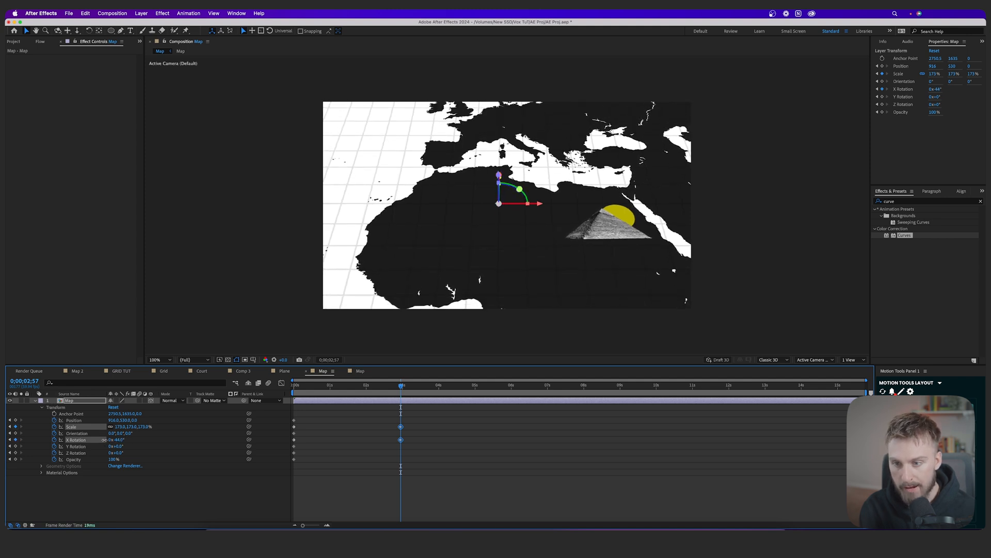
drag(775, 233, 287, 286)
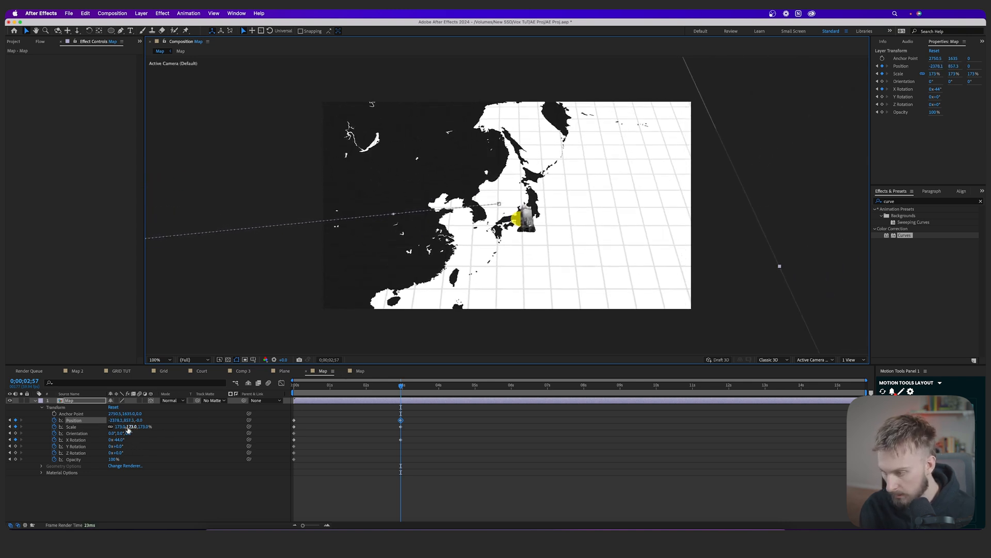
drag(122, 428, 421, 413)
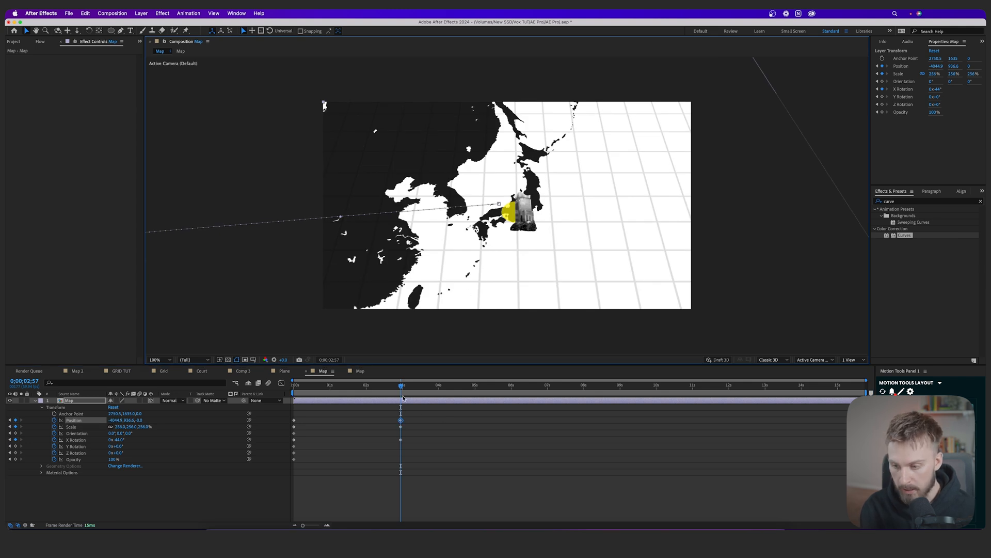
At 0;00;05;45, centre the map on the pyramid with Scale 212%, X Rotation -37° and Z Rotation -28°
drag(402, 392, 502, 392)
drag(434, 264, 565, 148)
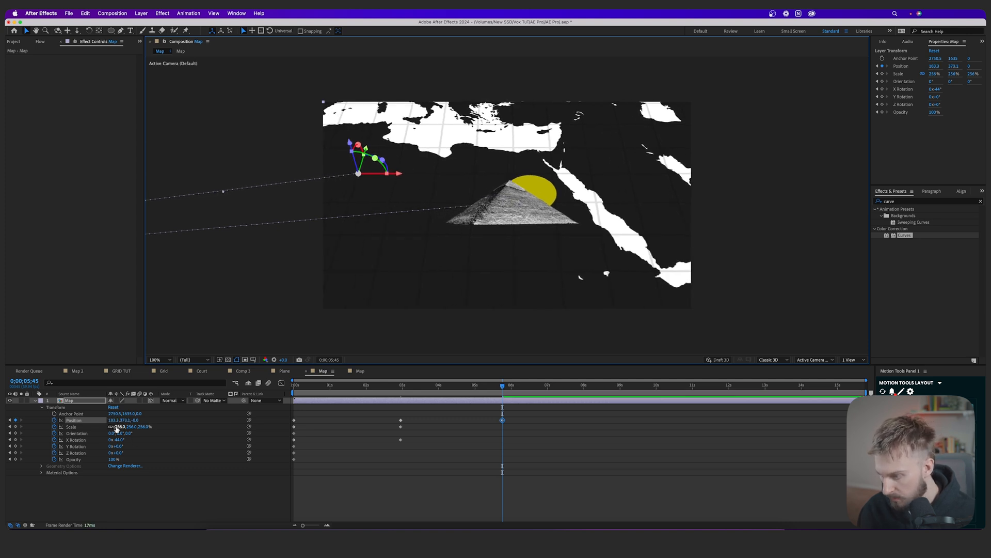
drag(120, 427, 102, 453)
key(super+z)
drag(506, 246, 497, 292)
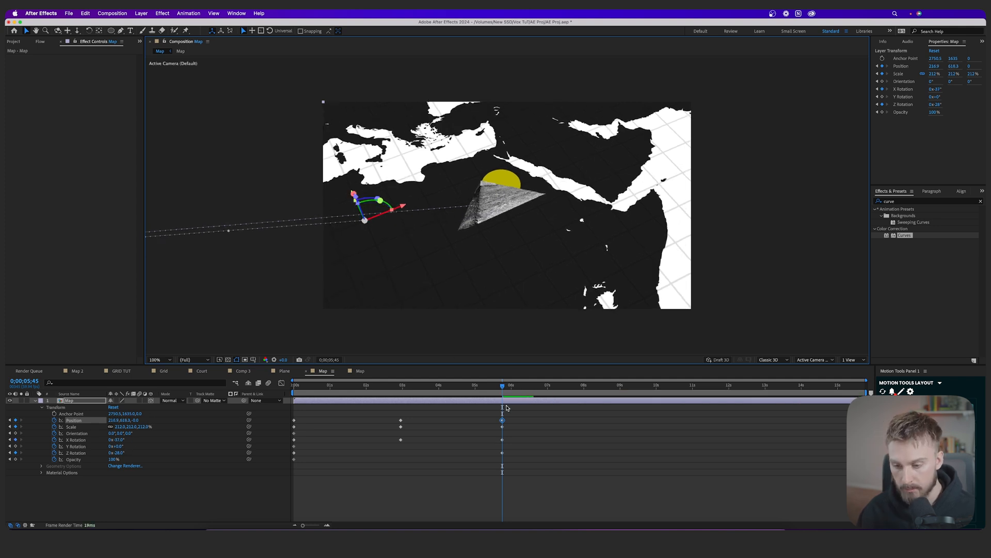
At 0;00;08;50, centre the map on the White House, with Scale 235%, a gentler X tilt and Z Rotation -1°
drag(502, 388, 615, 395)
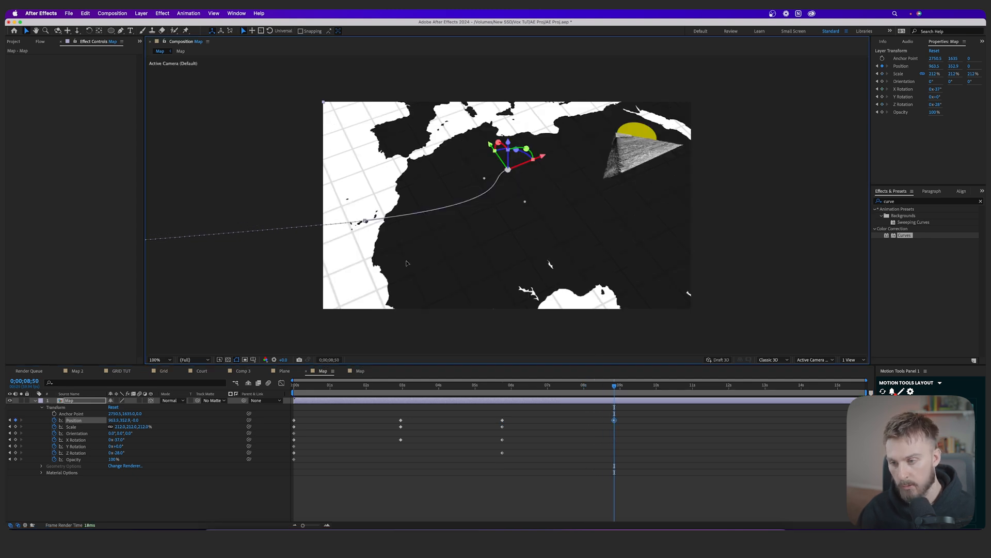
drag(292, 344, 548, 209)
drag(356, 298, 606, 306)
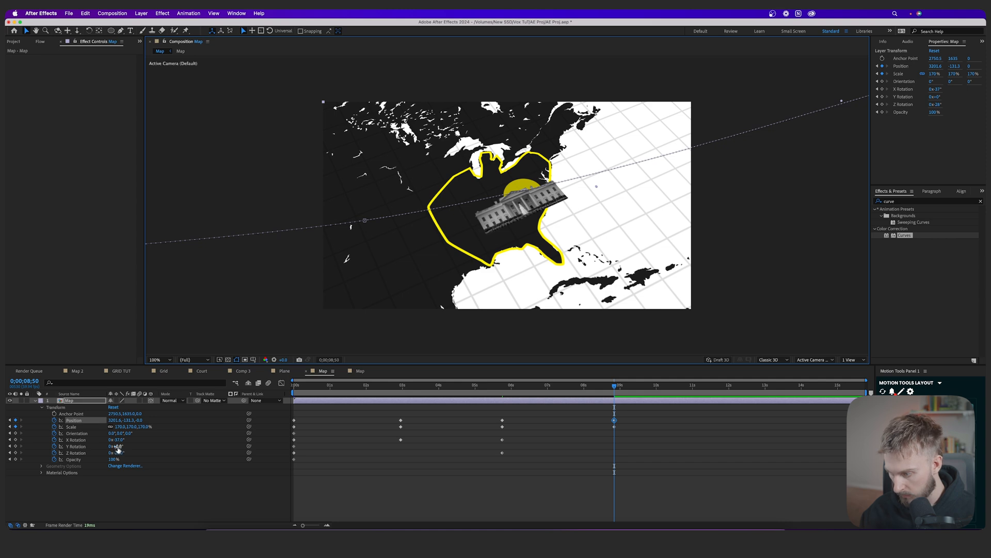
drag(118, 440, 128, 452)
drag(486, 243, 520, 340)
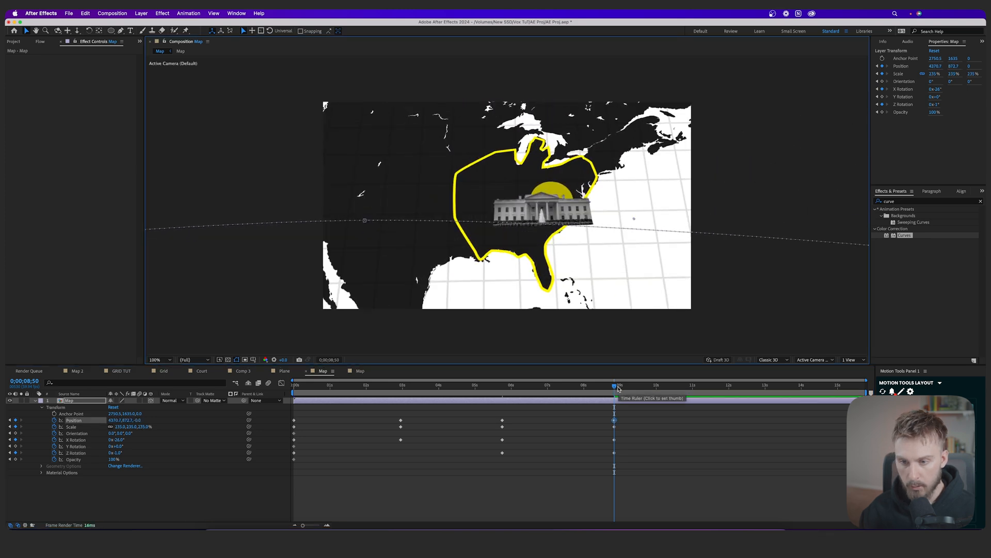
Preview the map move, then at the 0;00;02;57 keyframe raise Scale to 488% and re-centre the map on the Tokyo tower
drag(615, 387, 294, 391)
click(400, 480)
key(space)
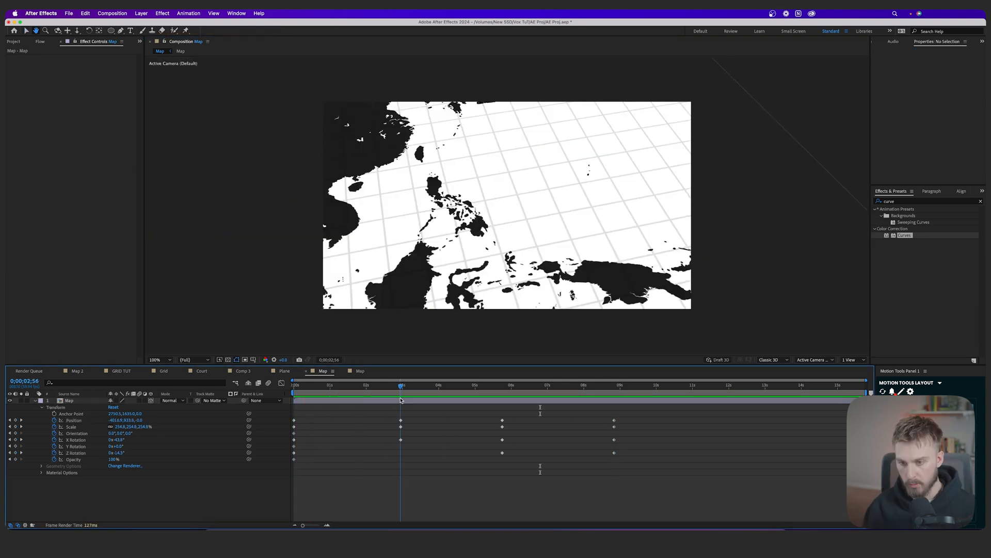
drag(401, 391, 389, 402)
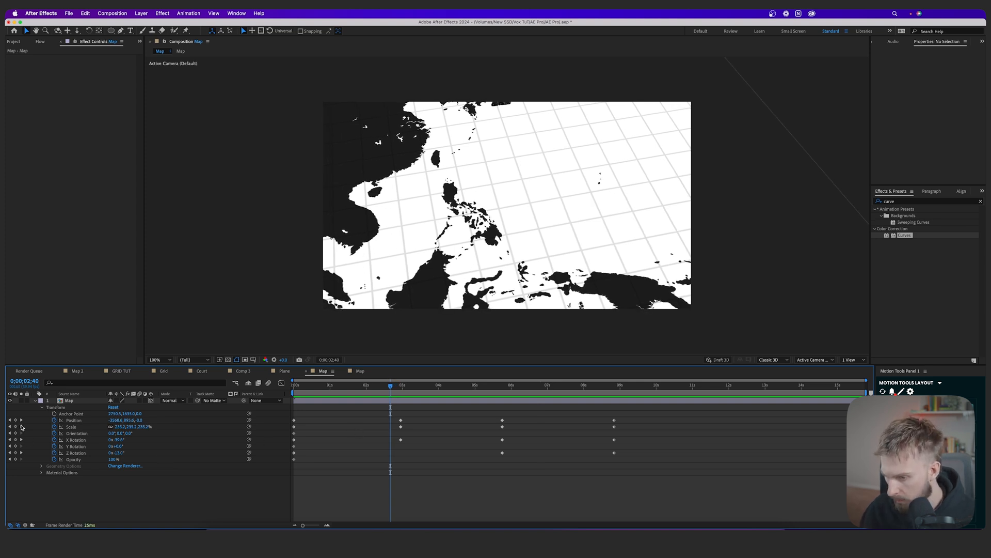
click(22, 426)
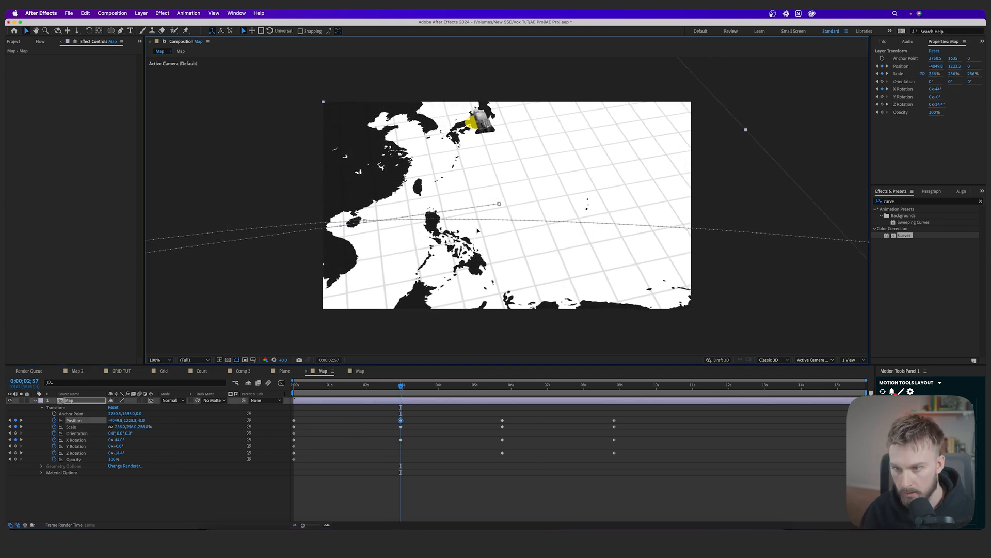
drag(496, 106, 520, 191)
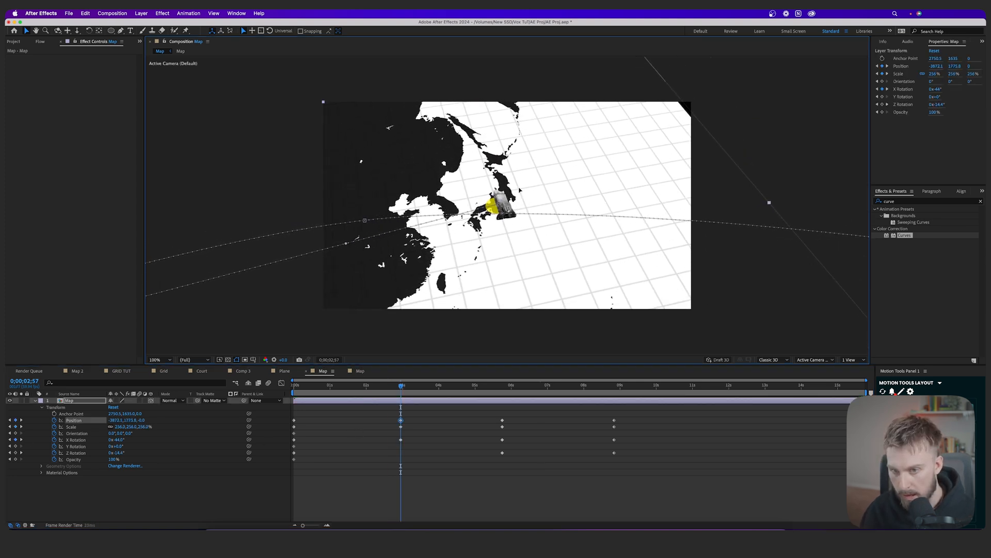
drag(119, 426, 207, 427)
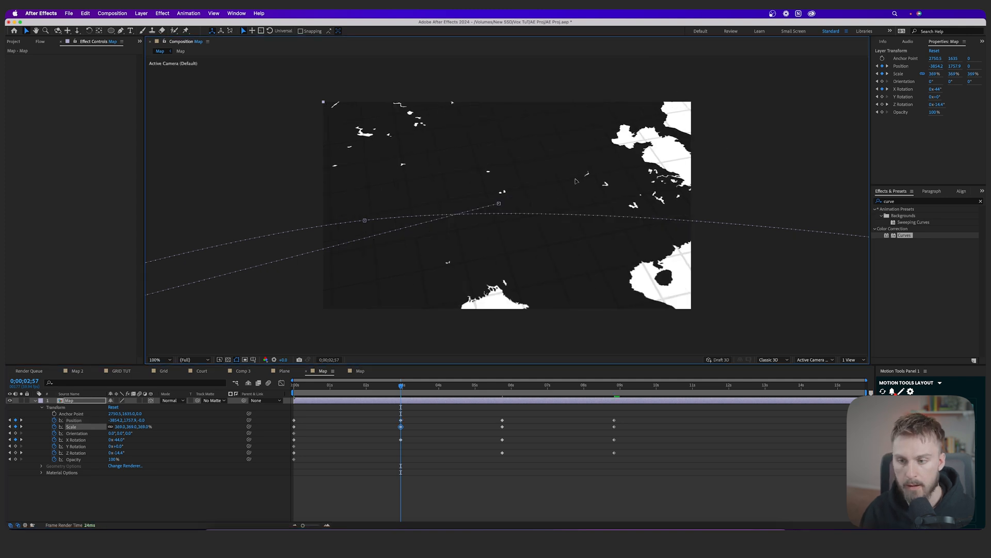
drag(646, 176, 361, 232)
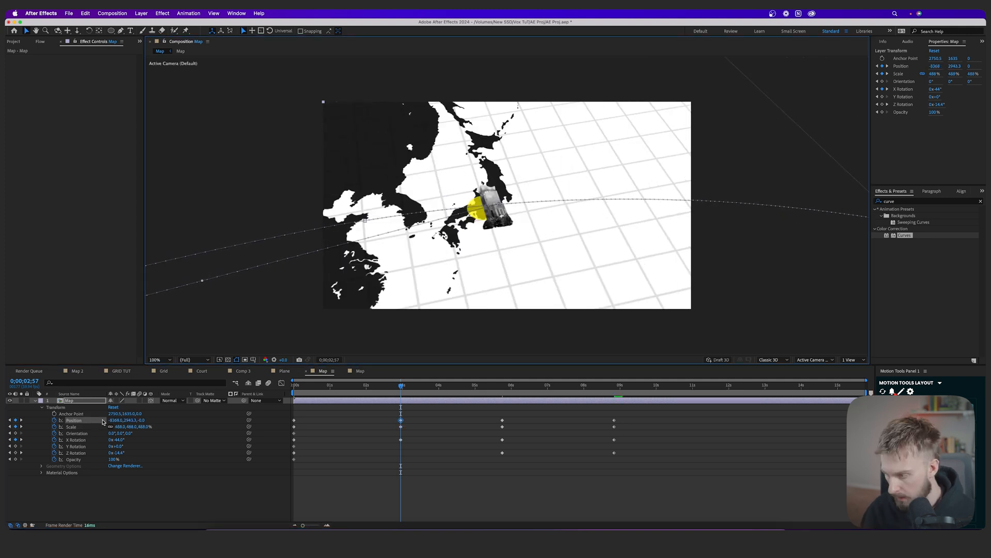
Nudge the map's position at the 0;00;05;45 pyramid keyframe and play the animation
click(21, 426)
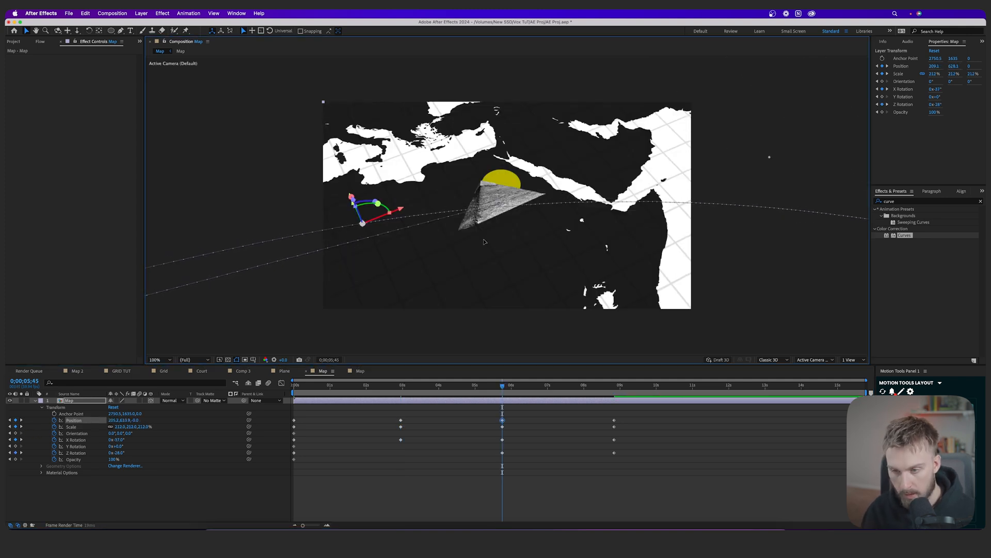
drag(486, 240, 482, 246)
key(space)
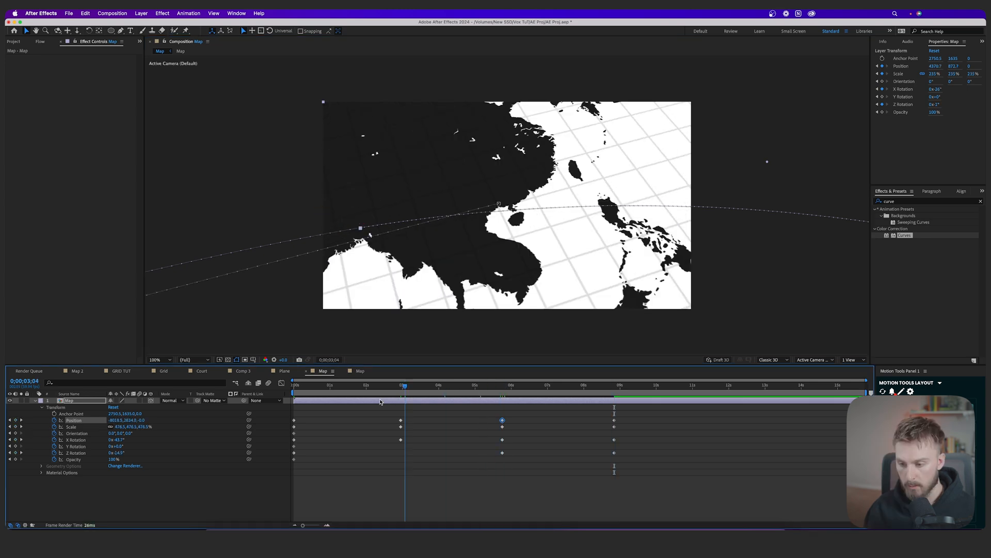
Apply Easy Ease to all of the Map layer's keyframes and preview the eased motion
drag(695, 479, 274, 408)
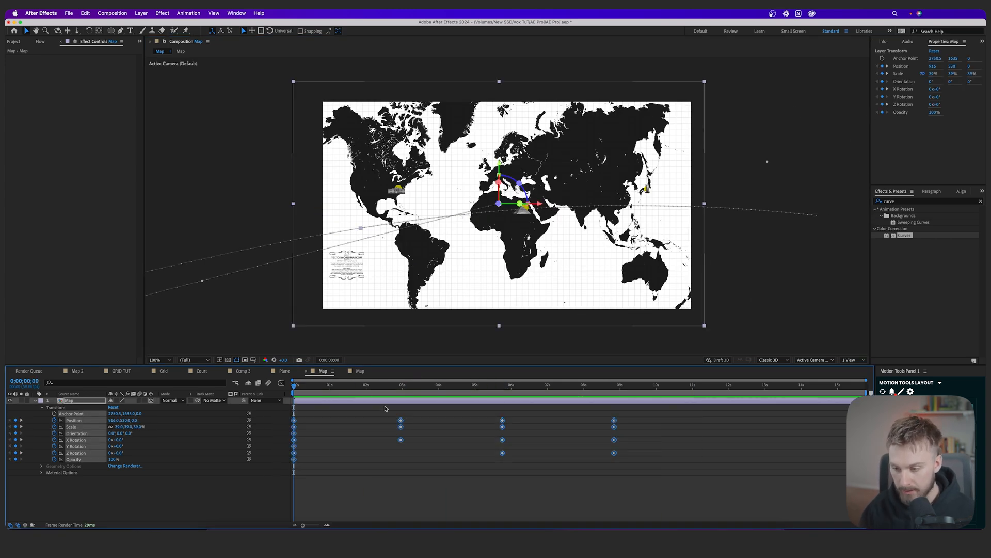
right_click(402, 429)
mouse_move(455, 519)
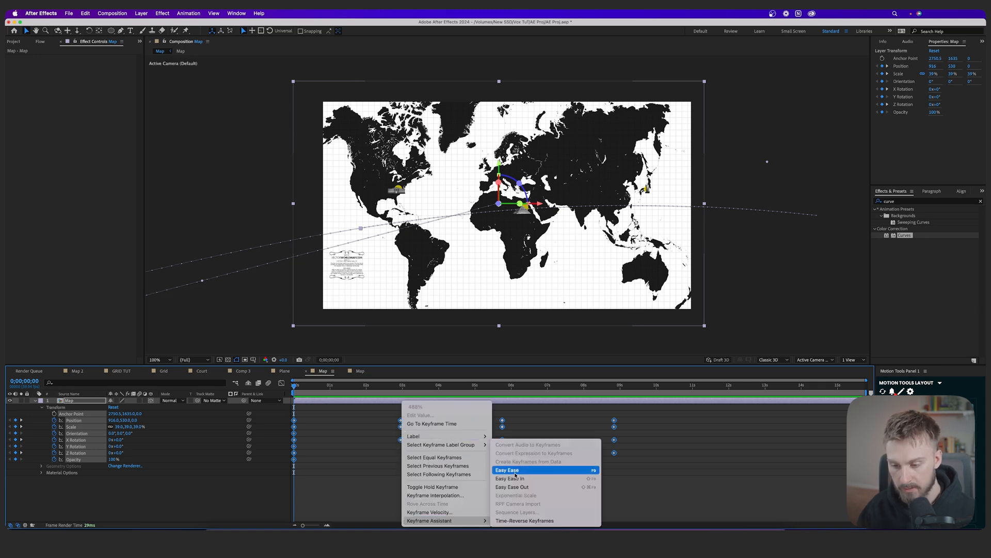
click(542, 471)
key(space)
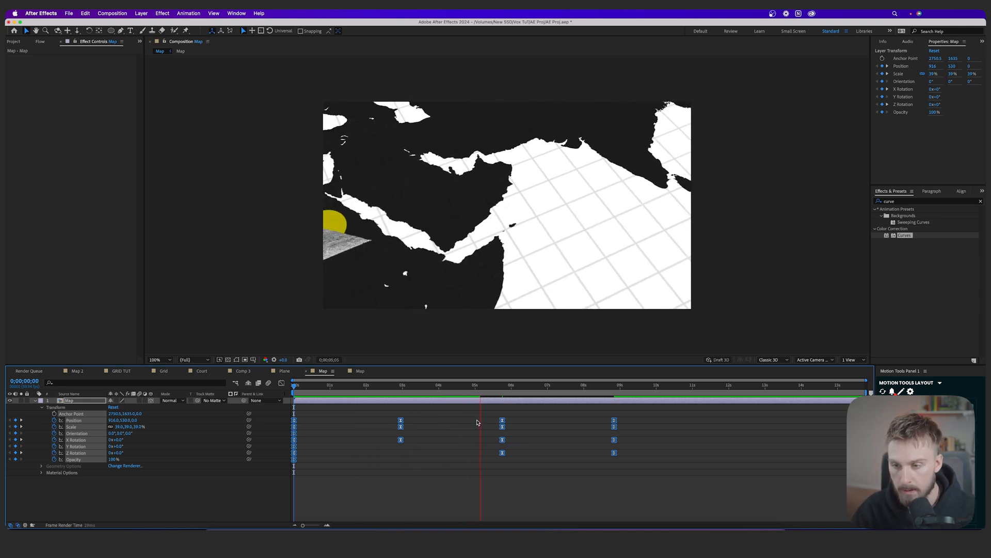
Space out the map keyframes, moving the White House set to about 10.4 s, the pyramid set to about 6.7 s and the Tokyo set to 0;00;03;26
key(space)
drag(702, 479, 672, 422)
drag(555, 475, 536, 421)
drag(440, 459, 397, 417)
click(409, 431)
click(401, 420)
drag(414, 455, 418, 421)
Fine-tune the map's position at the pyramid keyframe, play the retimed animation and return to near the timeline start
key(j)
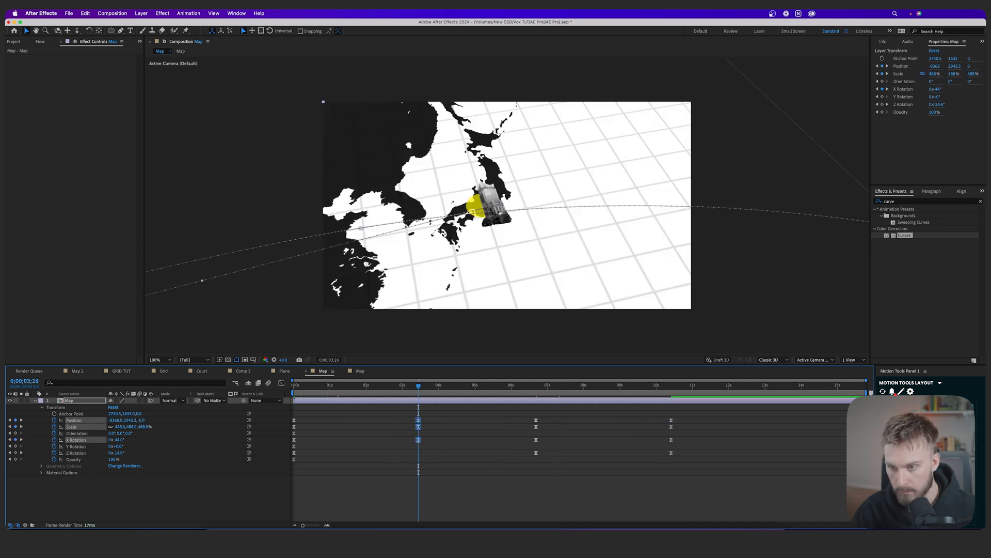
drag(513, 239, 516, 238)
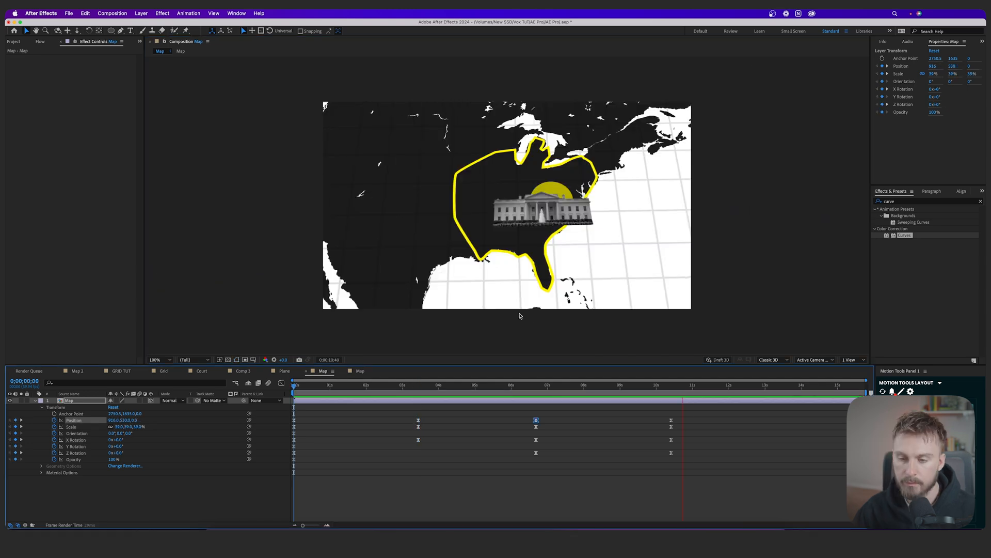
key(space)
drag(373, 387, 304, 387)
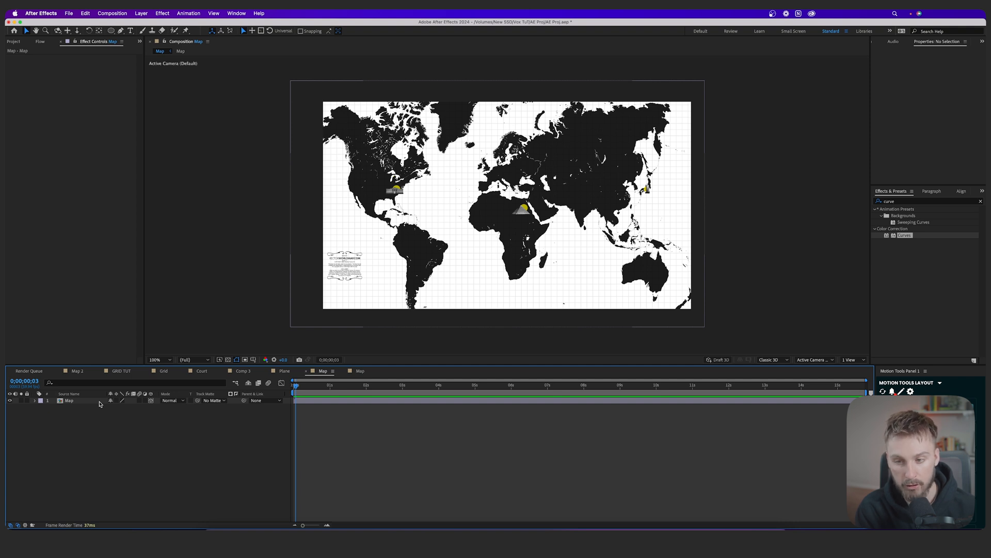
Add a 50mm two-node camera to the Map composition with depth of field enabled and an F-Stop of 9
right_click(155, 422)
mouse_move(172, 428)
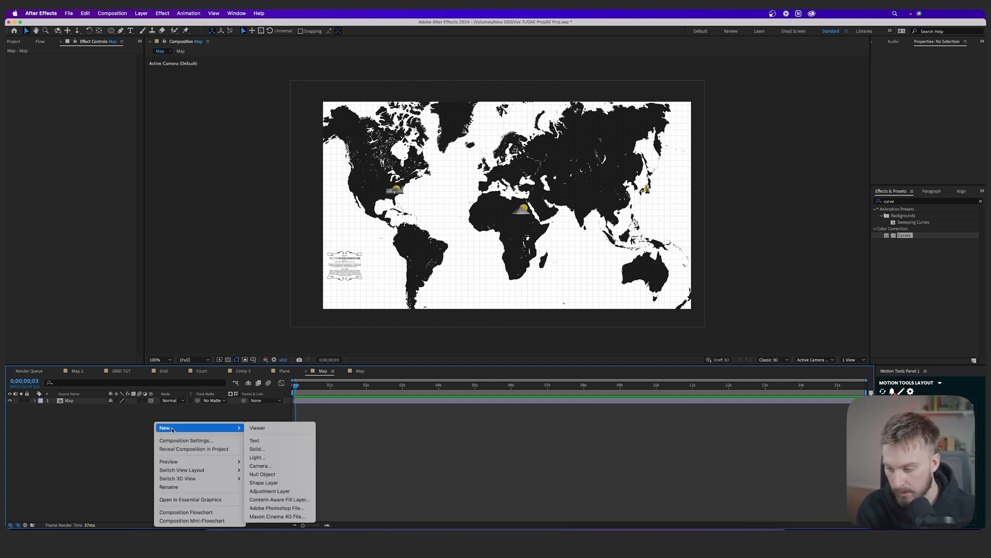
click(260, 466)
click(543, 218)
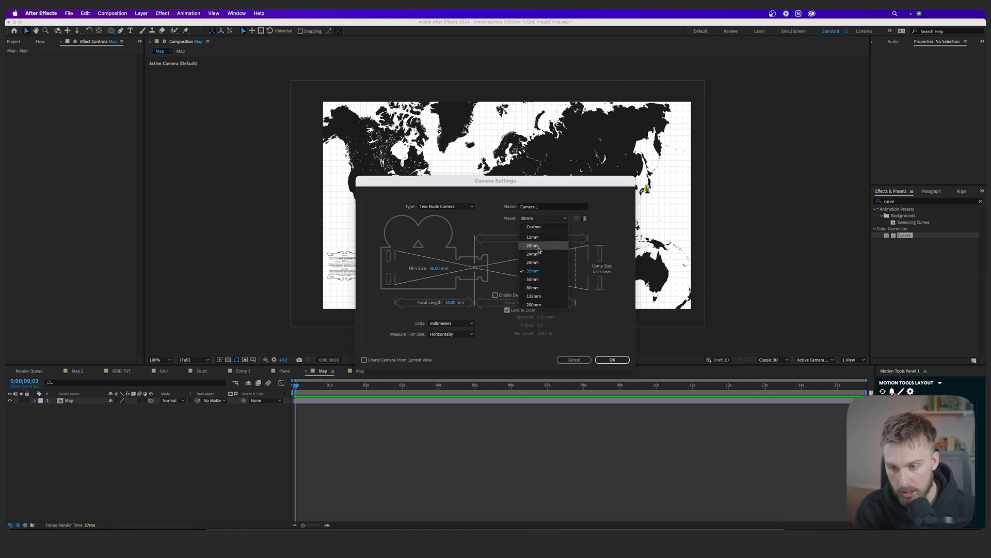
click(539, 280)
click(496, 295)
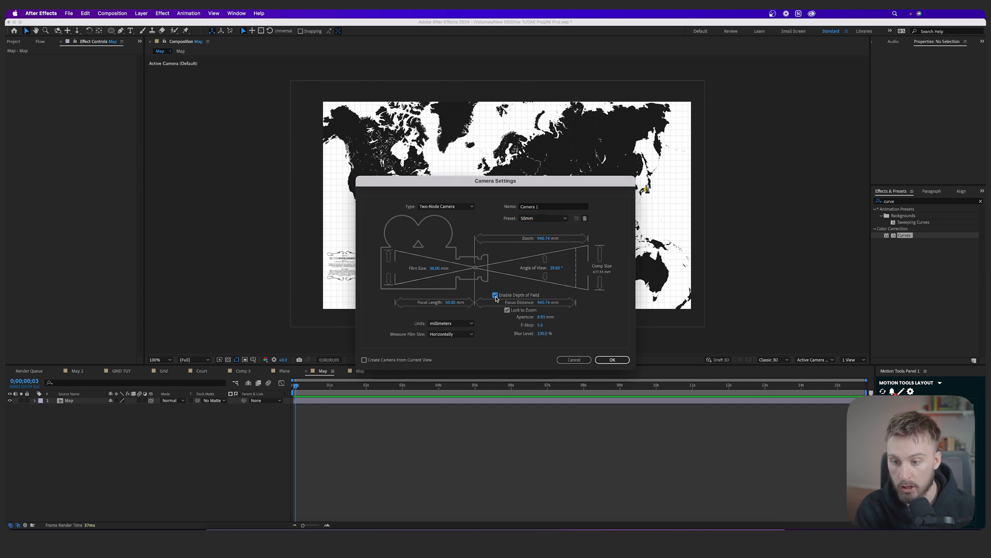
click(541, 325)
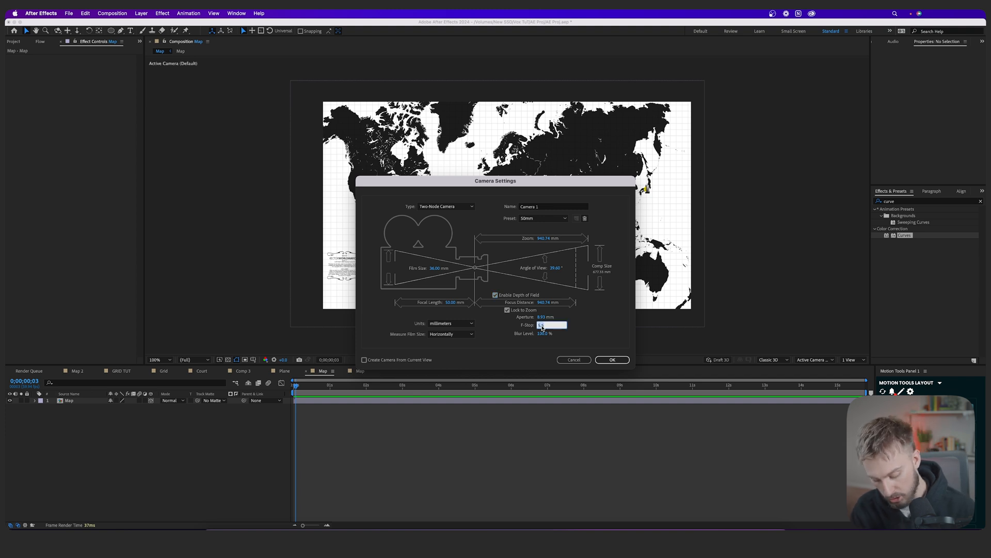
text(9)
key(Return)
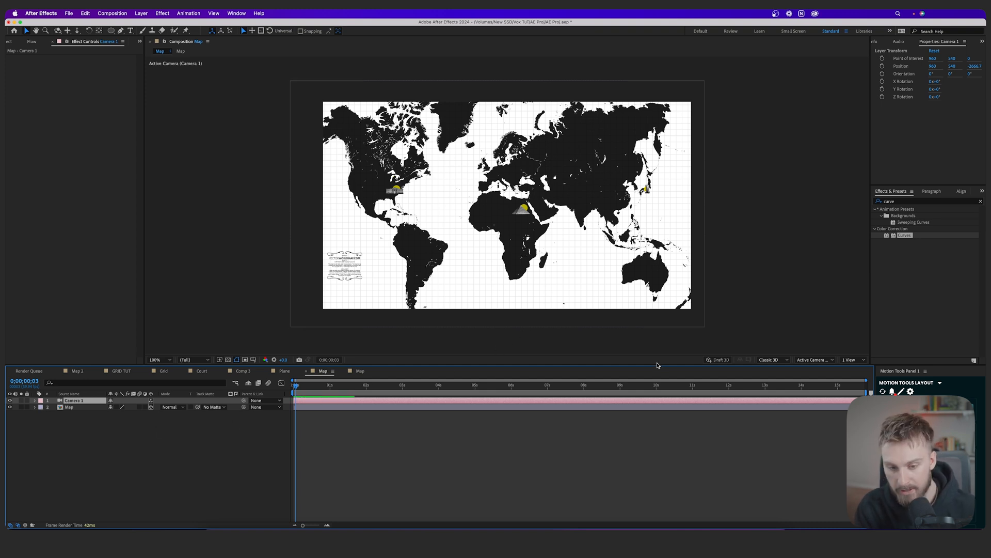
Display two views side by side and raise Camera 1's Aperture to about 2,700 pixels
click(850, 359)
click(855, 376)
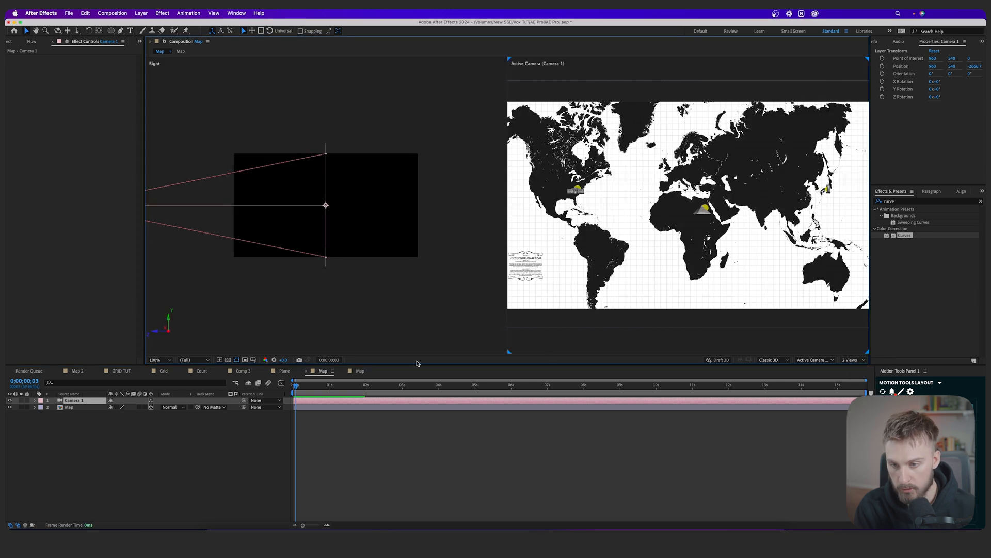
click(35, 401)
click(41, 414)
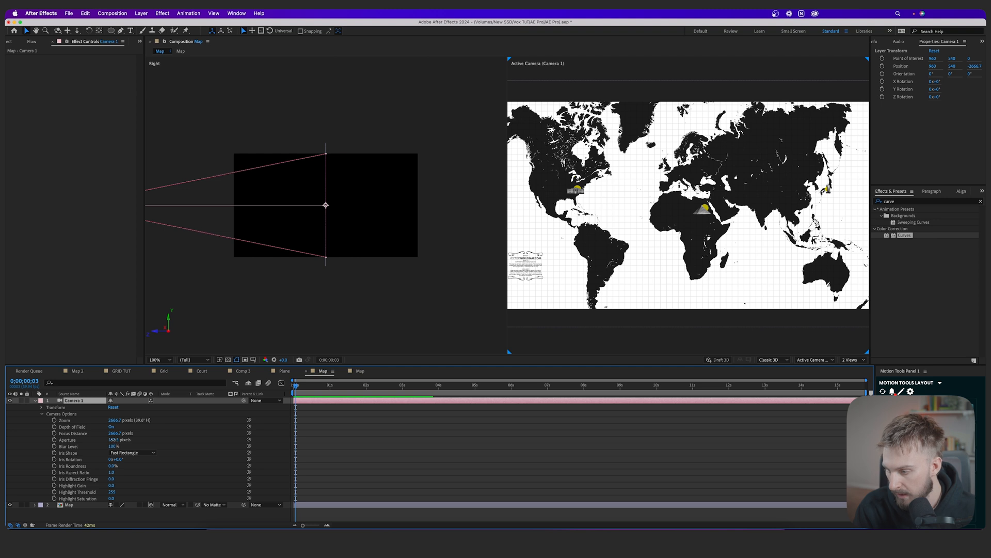
drag(113, 439, 359, 443)
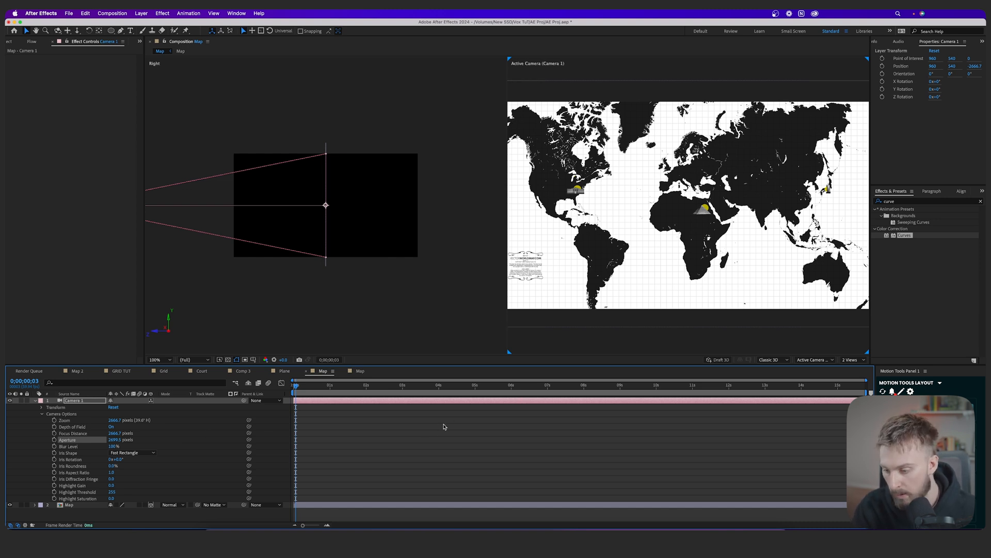
Reveal the Map layer's keyframes and start keyframing Camera 1's Focus Distance at 0;00;00;00
click(338, 505)
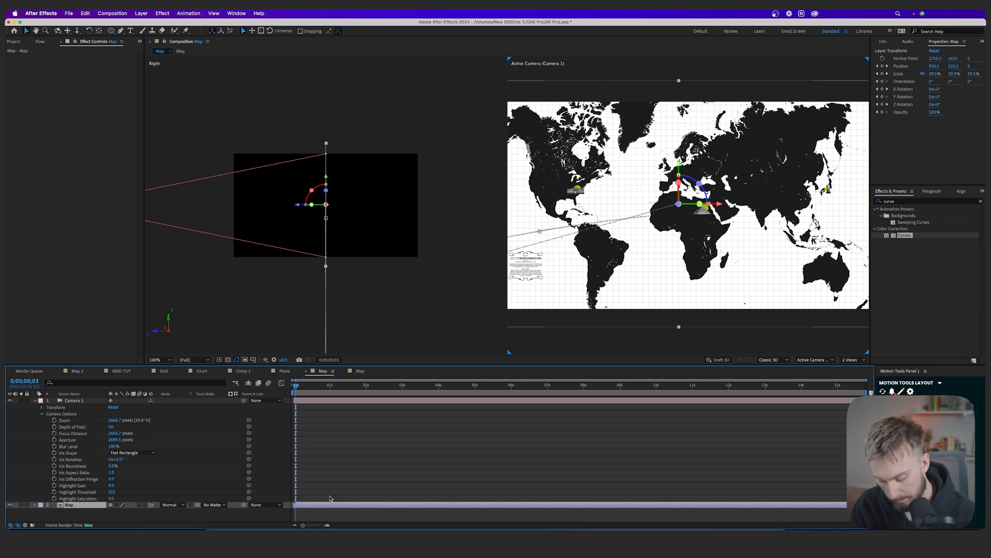
key(u)
key(j)
scroll(355, 444, down, 2)
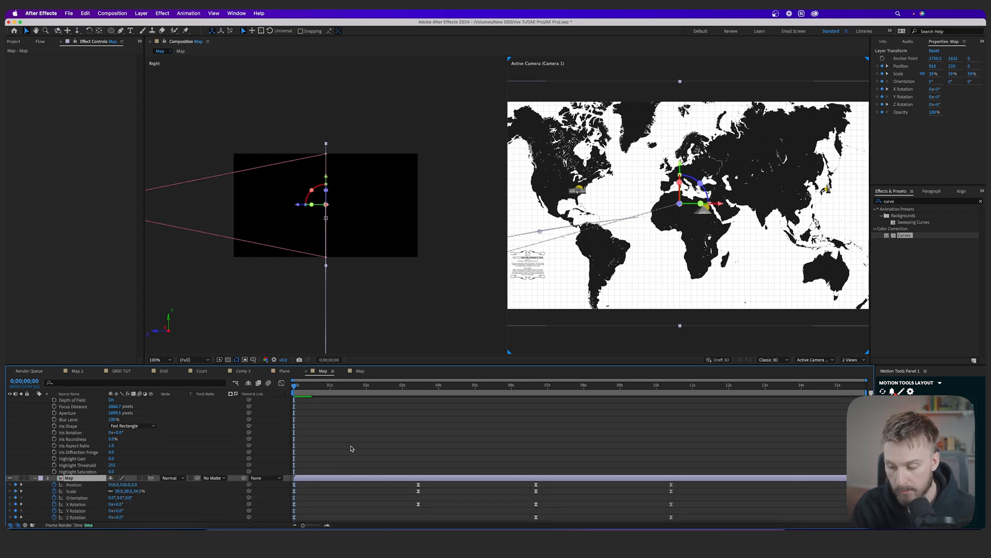
scroll(355, 444, up, 2)
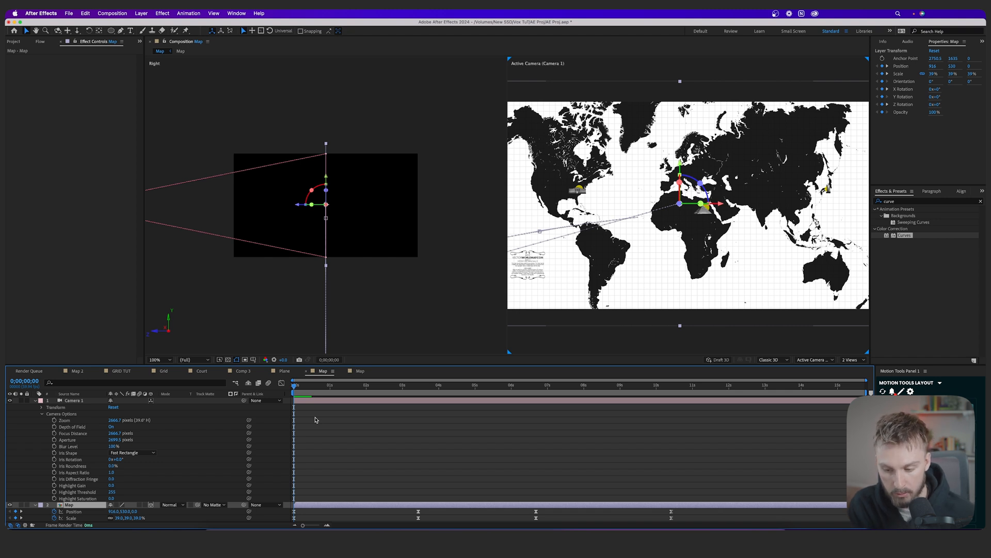
scroll(362, 455, down, 2)
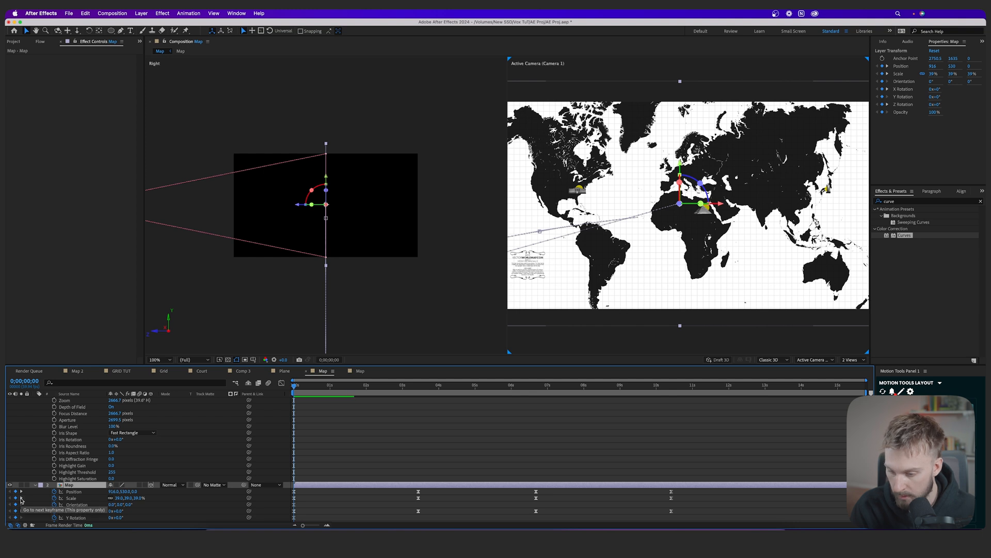
click(21, 499)
scroll(435, 430, up, 1)
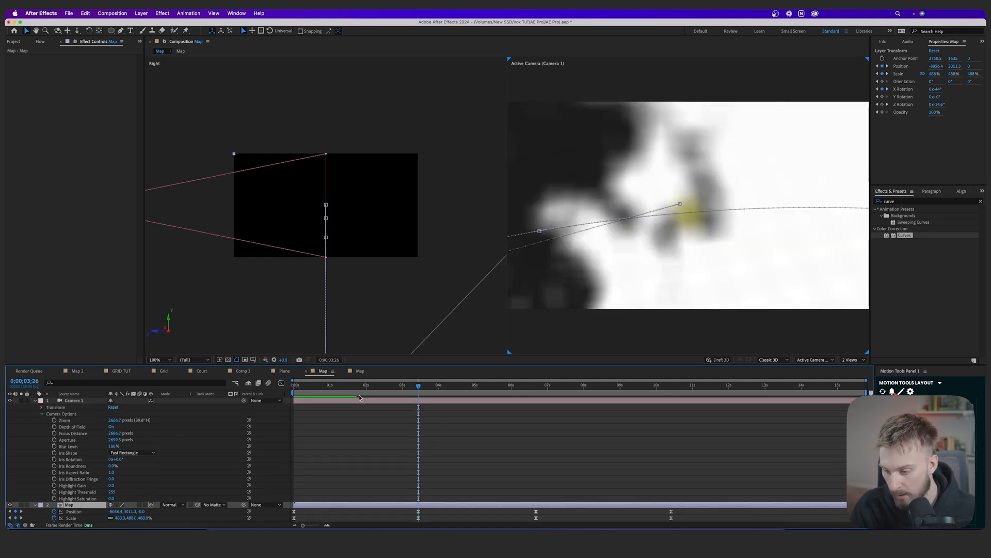
drag(369, 391, 257, 391)
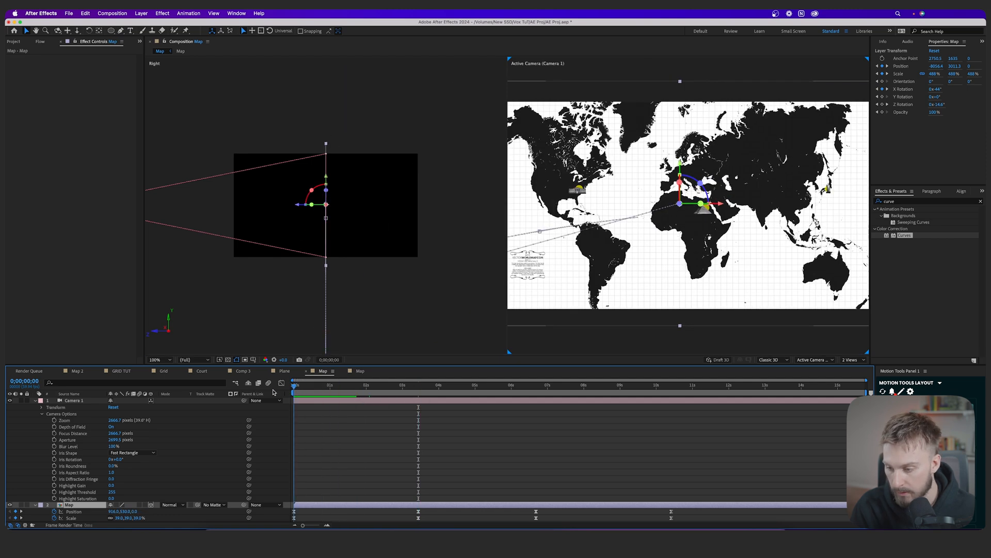
click(54, 434)
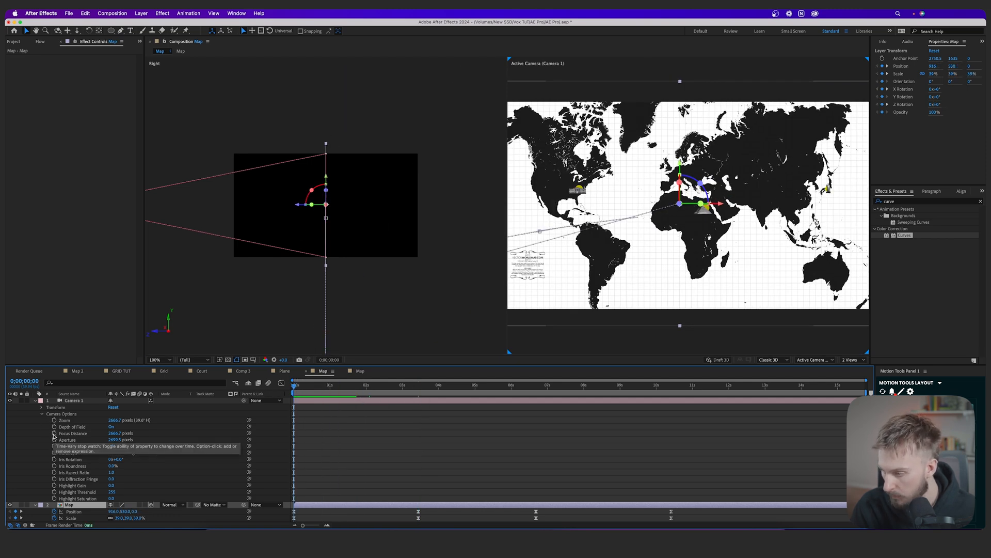
Keyframe Camera 1's Focus Distance at about 4,269 pixels on the Tokyo keyframe at 0;00;03;26
scroll(374, 450, down, 3)
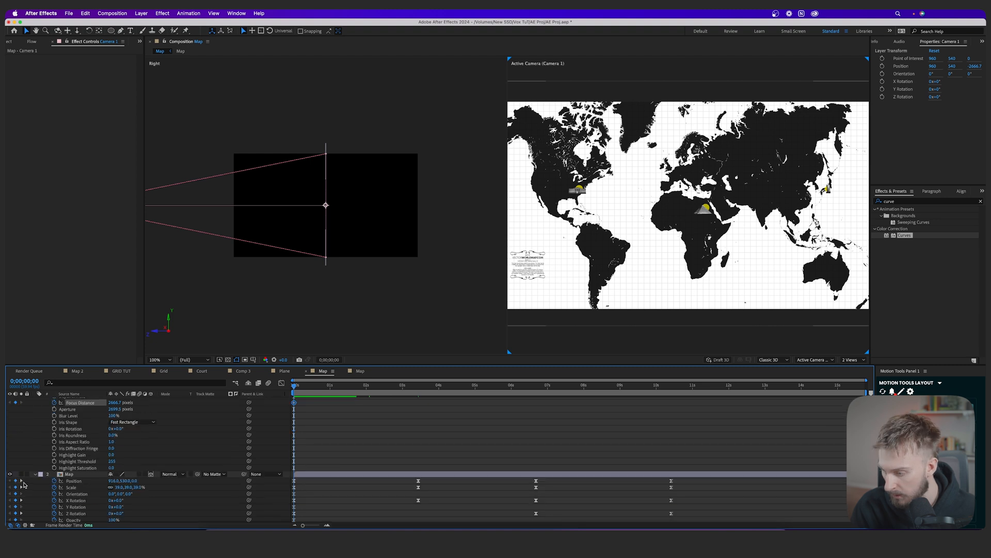
click(22, 481)
scroll(409, 447, up, 3)
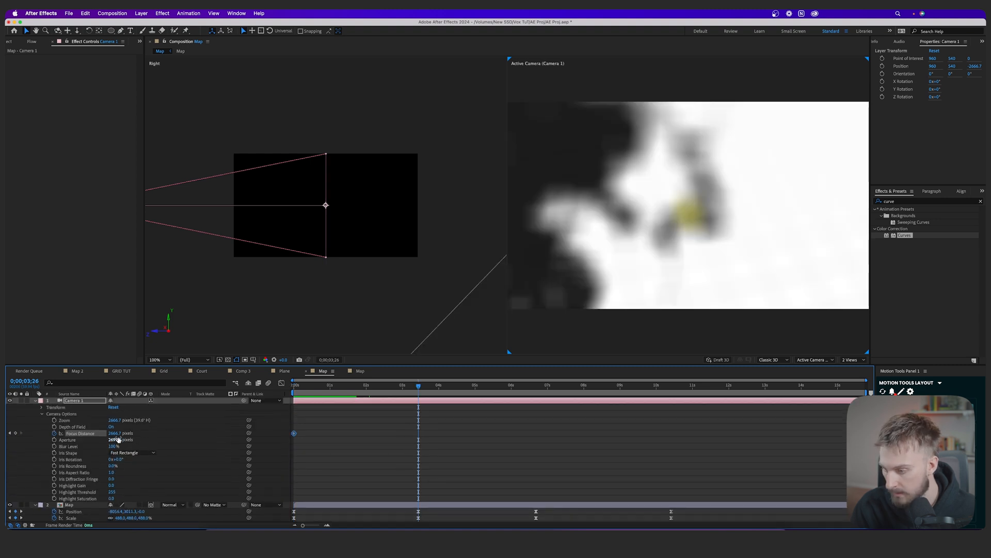
scroll(351, 235, down, 3)
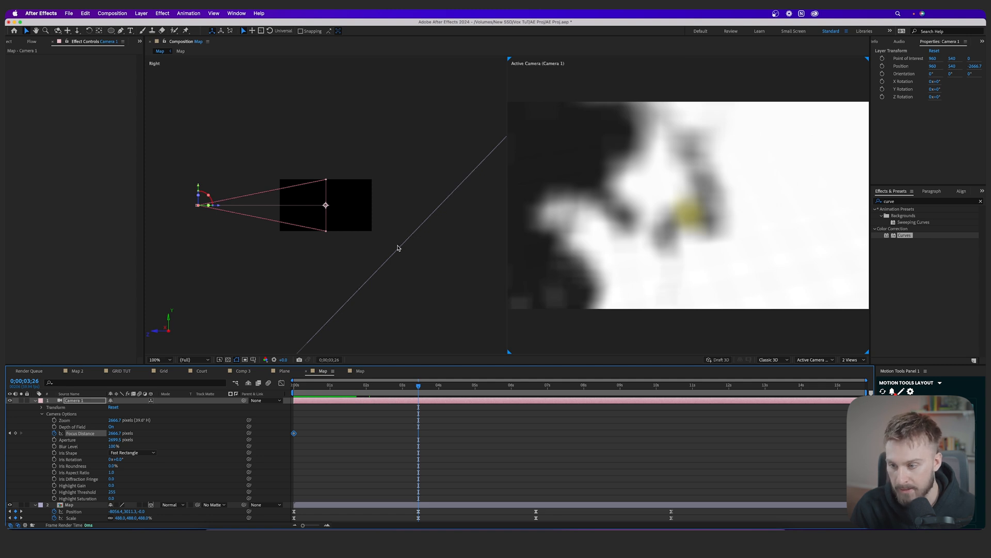
scroll(335, 231, up, 3)
scroll(325, 222, down, 3)
drag(120, 437, 282, 427)
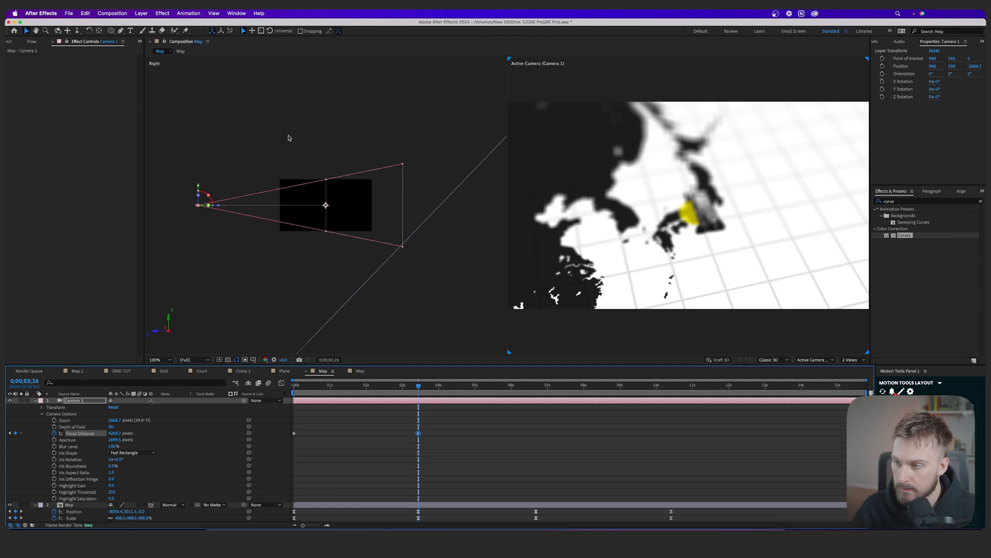
click(851, 360)
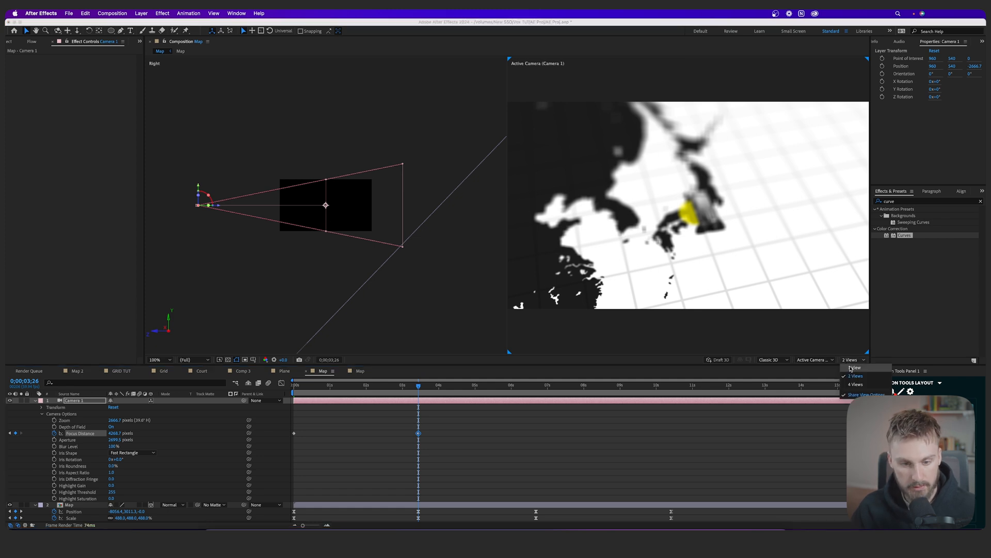
click(830, 353)
click(409, 309)
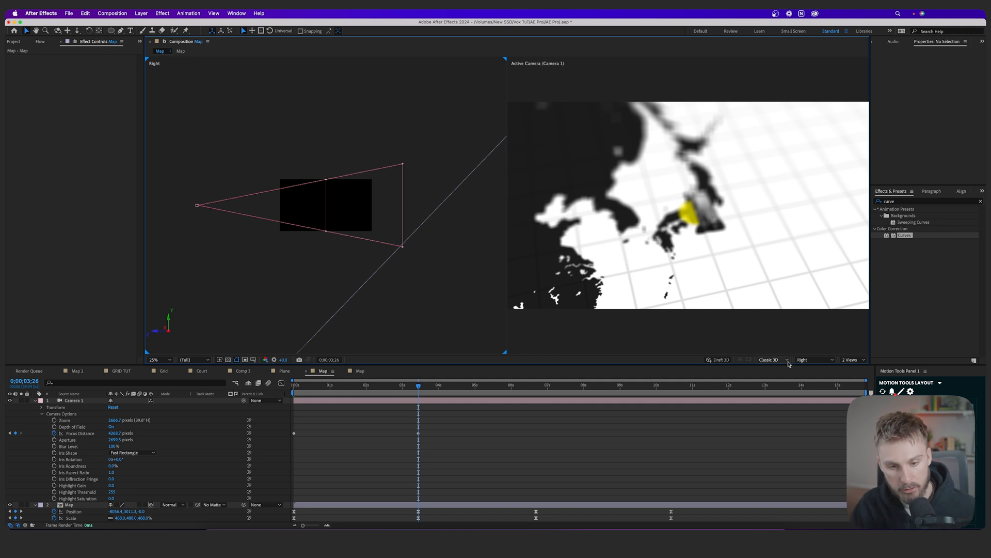
click(809, 361)
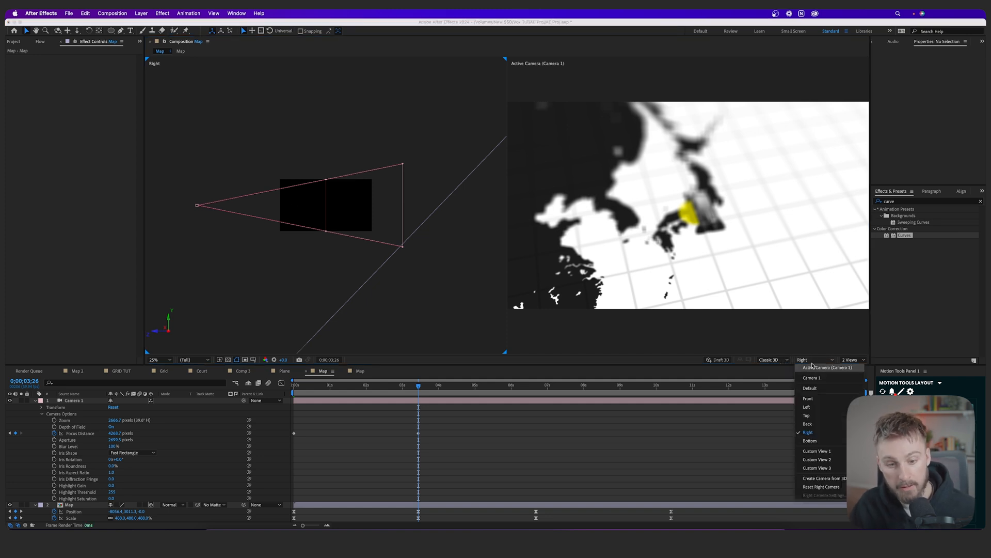
click(421, 299)
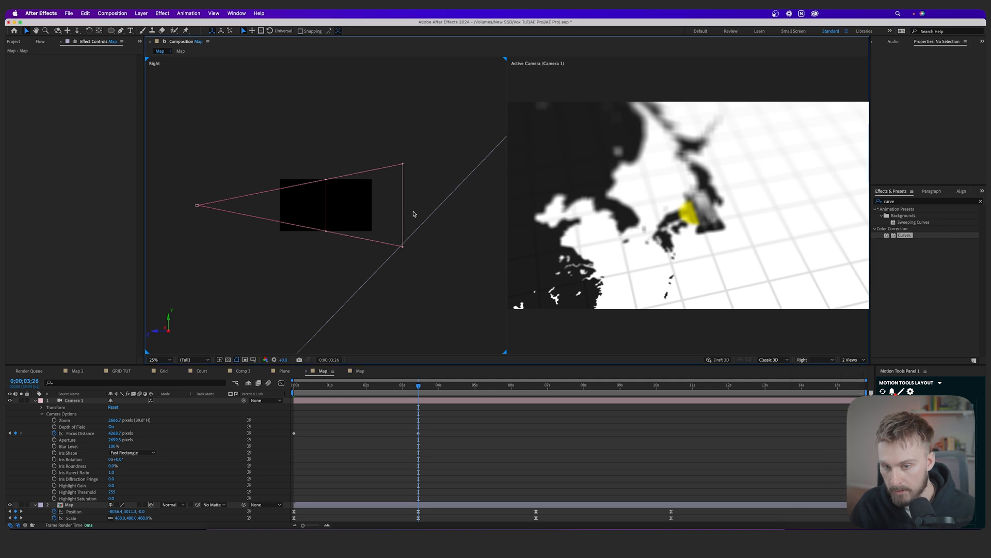
Set the Focus Distance to about 5,000 pixels at 0;00;03;26 and about 2,750 pixels at the pyramid keyframe, 0;00;06;41
drag(113, 434, 460, 435)
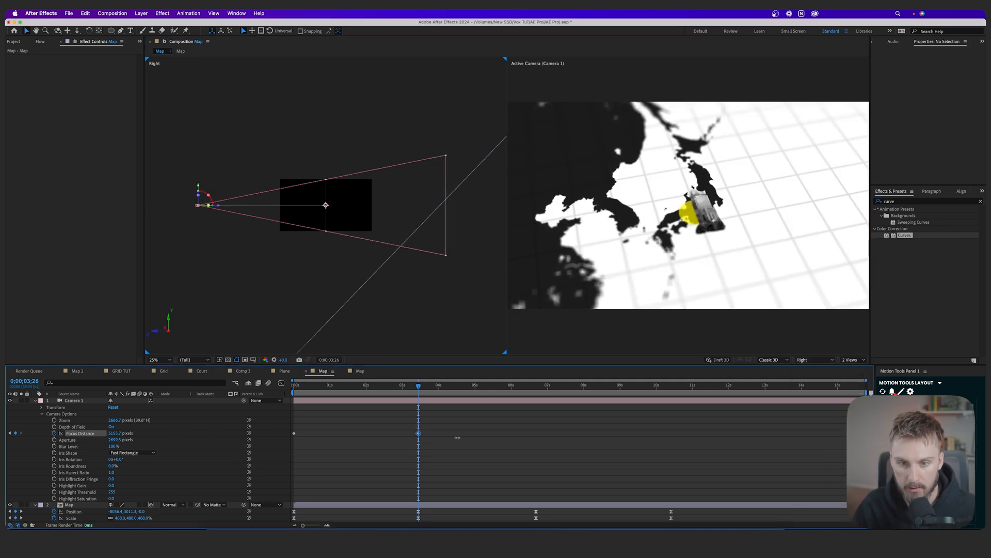
scroll(166, 475, down, 2)
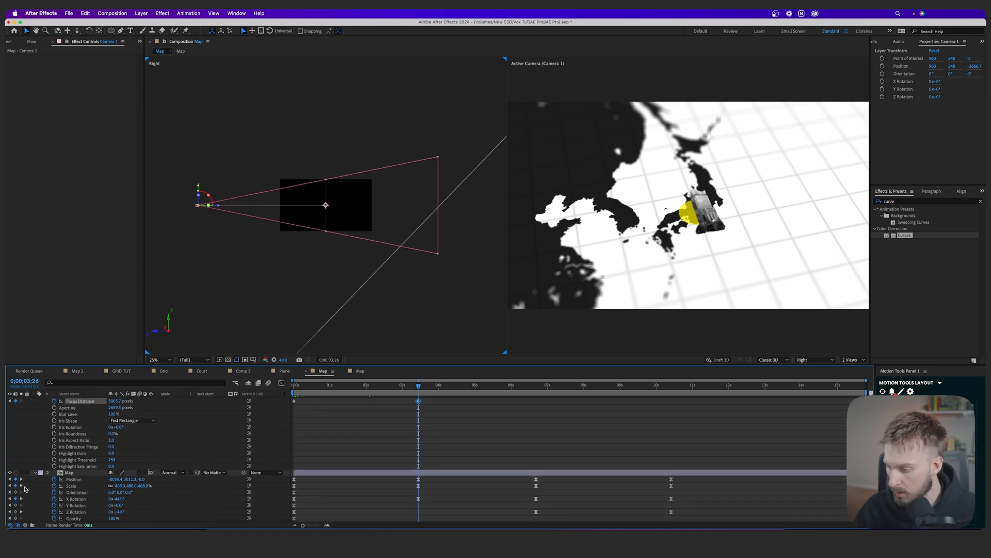
key(k)
scroll(142, 432, up, 2)
drag(114, 433, 37, 438)
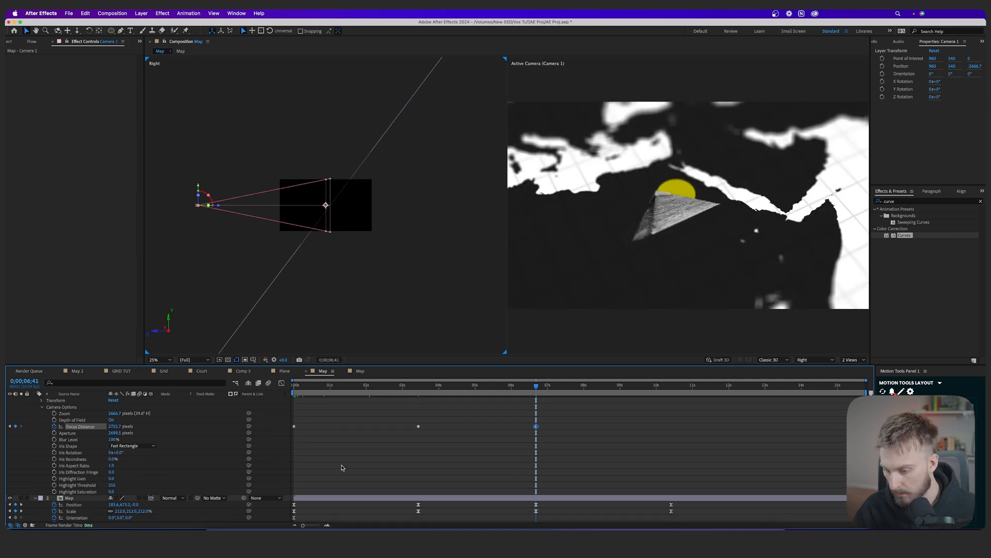
Keyframe the Focus Distance at about 2,830 pixels on the White House keyframe at 0;00;10;25
scroll(61, 482, down, 2)
key(k)
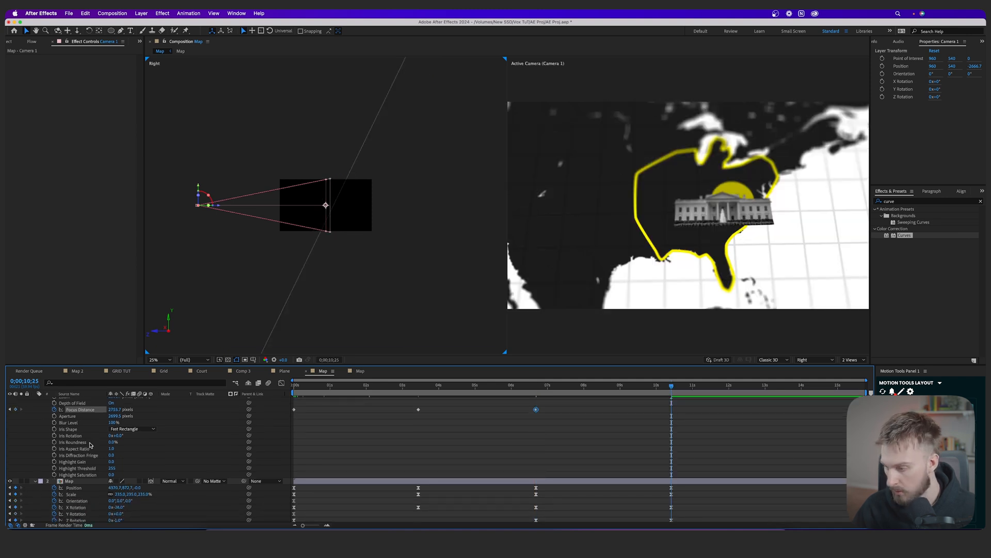
drag(113, 411, 146, 411)
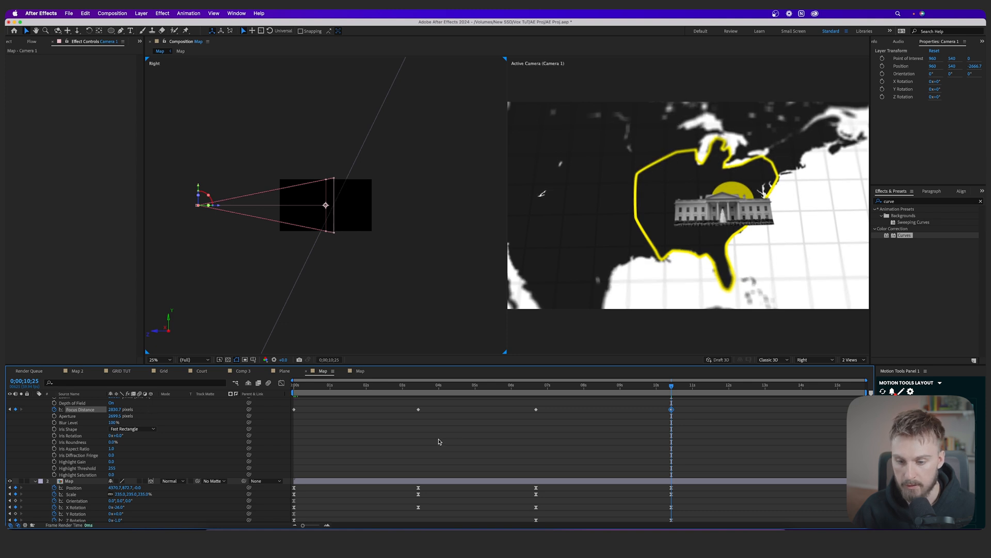
Preview the focus animation from the start and apply Easy Ease to all of Camera 1's Focus Distance keyframes
key(Home)
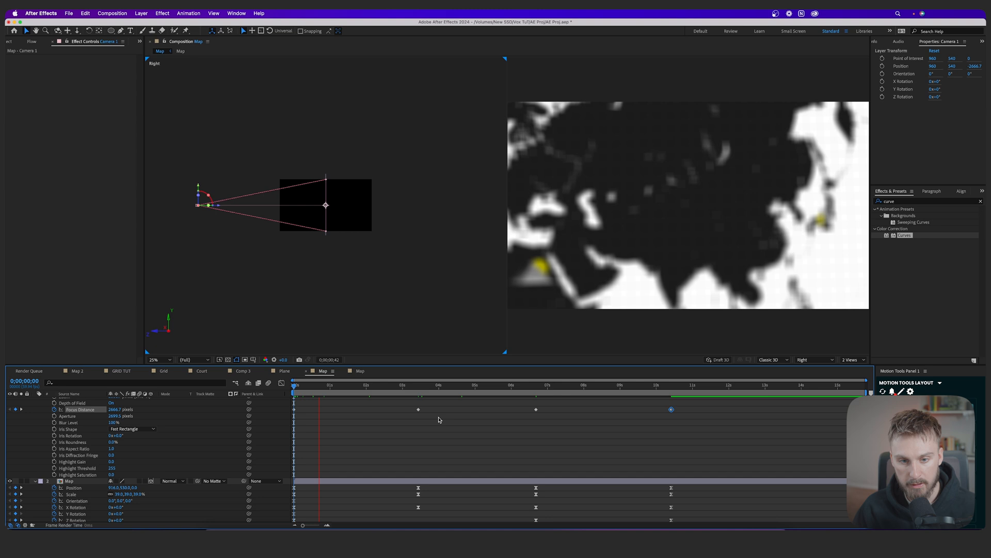
key(space)
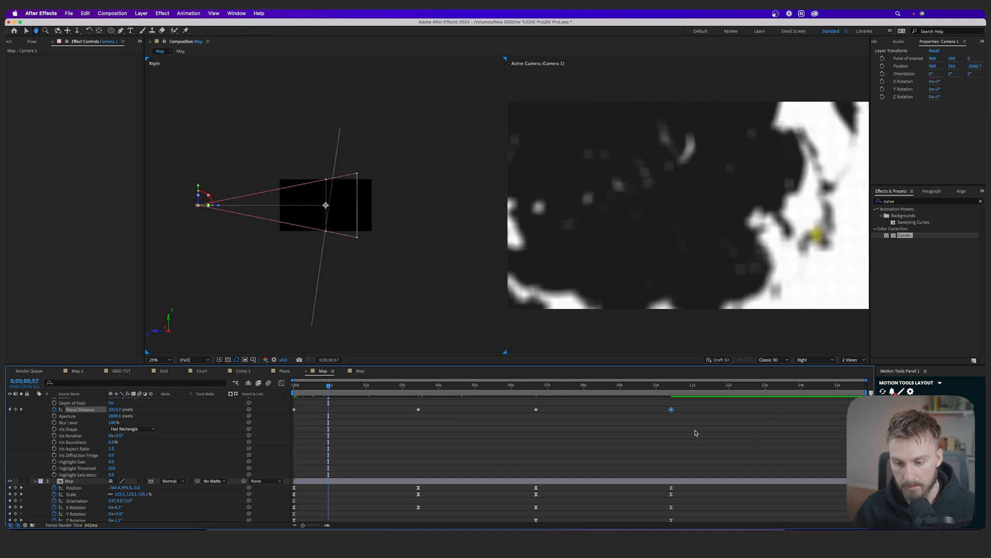
drag(721, 432, 275, 399)
right_click(671, 410)
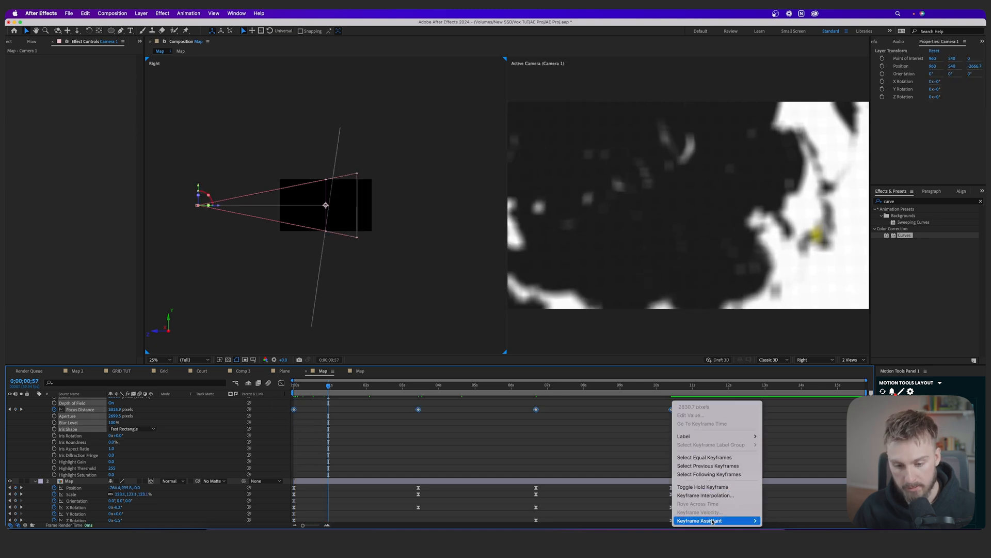
mouse_move(719, 519)
click(784, 470)
Replay the eased animation from the start and examine the map's focus up to 0;00;00;21
drag(343, 388, 261, 391)
key(space)
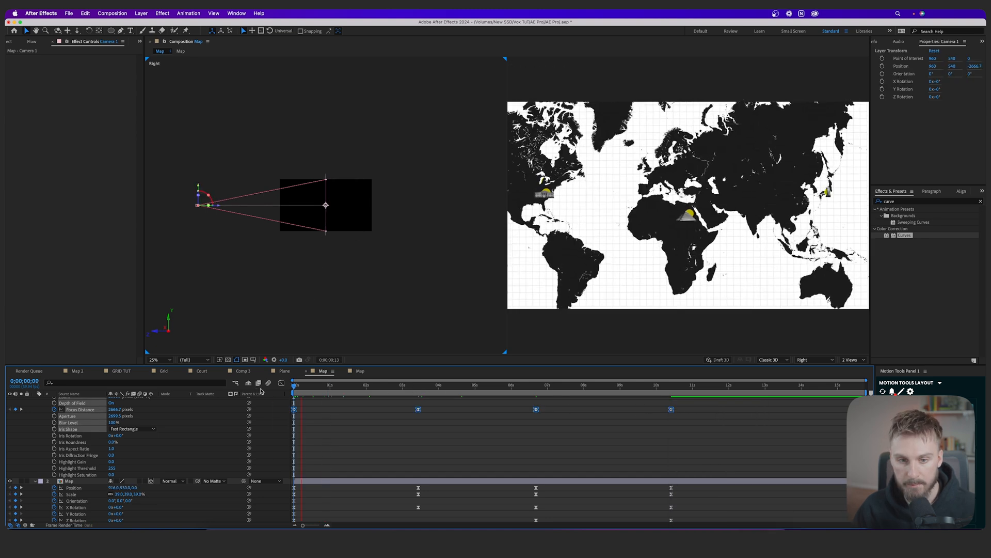
drag(343, 387, 239, 390)
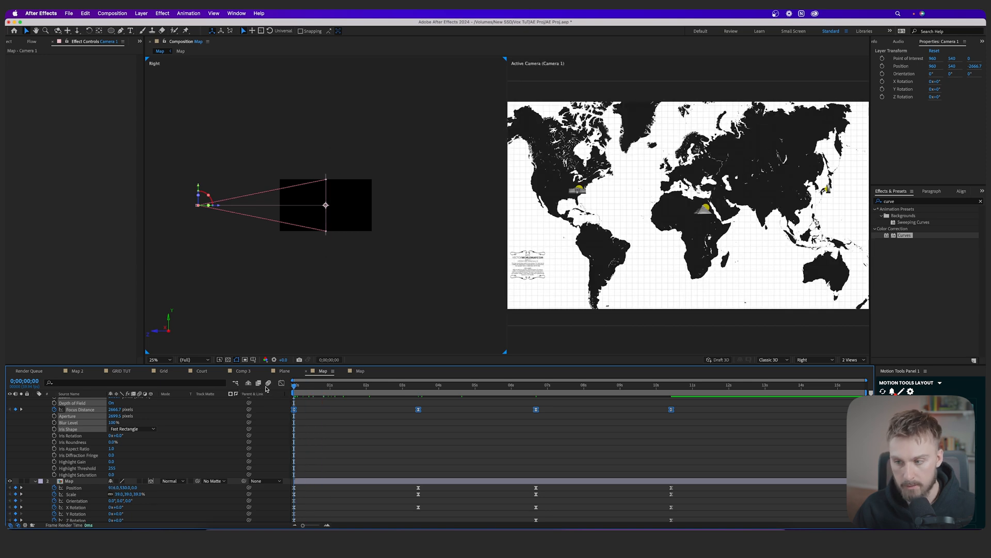
drag(303, 525, 315, 525)
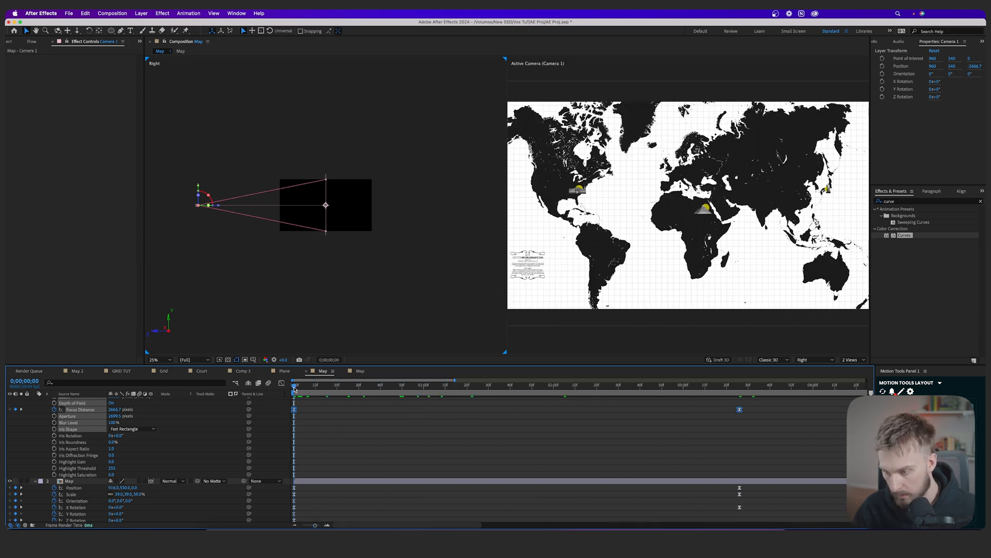
drag(295, 387, 341, 385)
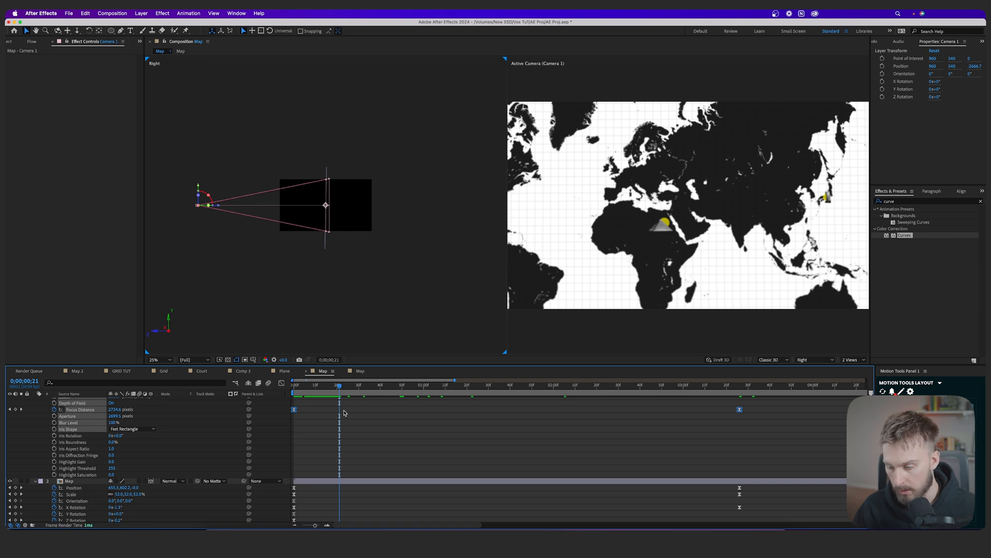
Keyframe Camera 1's Focus Distance at about 2,670 pixels at 0;00;00;21 and about 3,390 pixels at 0;00;02;06, with another keyframe in between
scroll(343, 266, up, 2)
scroll(119, 438, up, 2)
drag(114, 433, 96, 435)
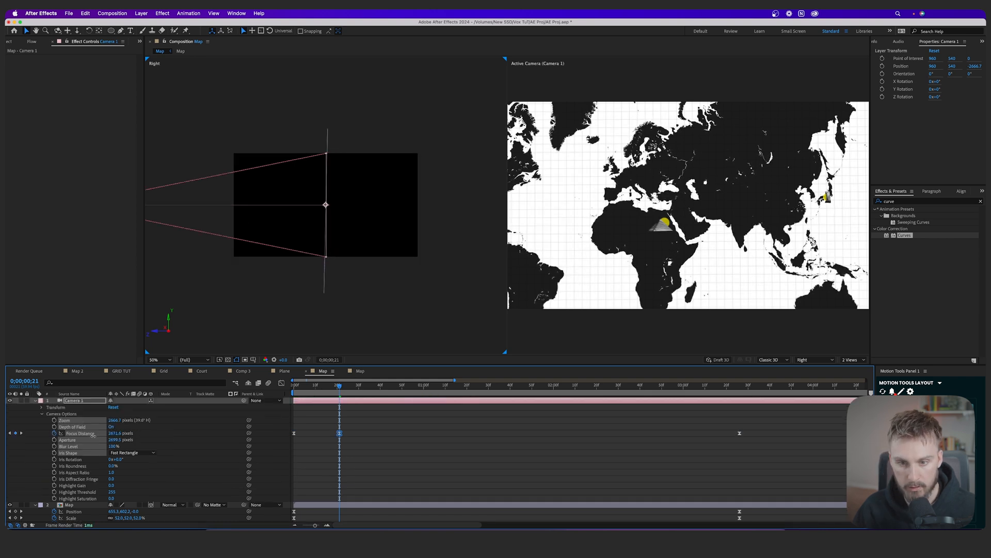
drag(339, 386, 438, 392)
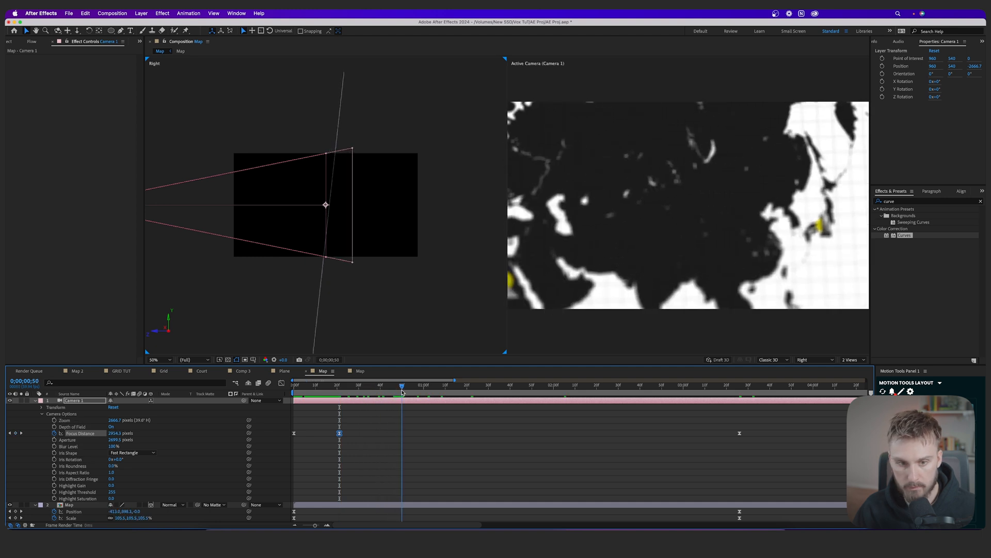
drag(114, 433, 53, 434)
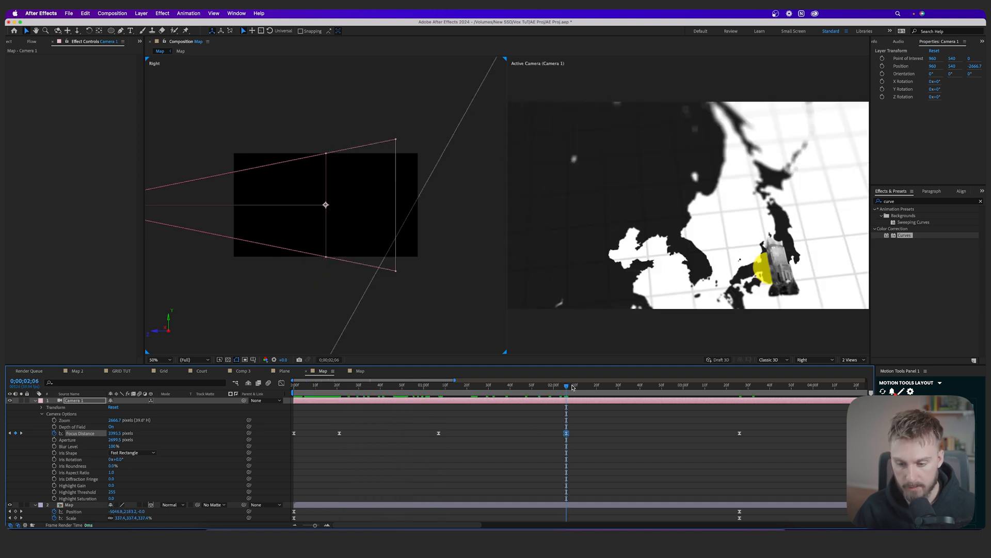
Preview the focus animation through to the White House and set Camera 1's Iris Shape to Hexagon
drag(570, 387, 744, 387)
key(space)
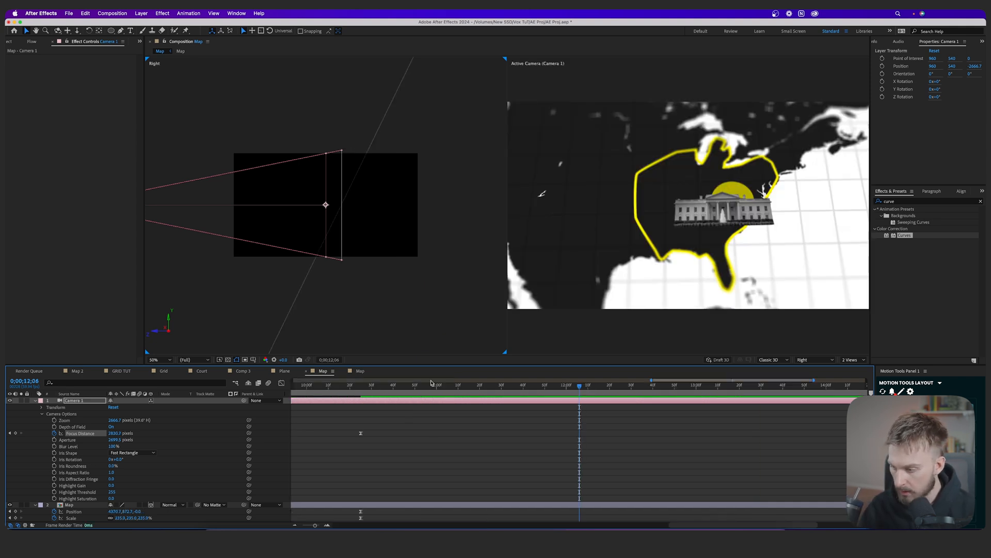
click(126, 453)
click(127, 484)
drag(333, 385, 302, 516)
click(315, 525)
drag(375, 385, 230, 405)
Collapse the properties of all layers, show the full timeline, and preview the animation from the start
key(super+a)
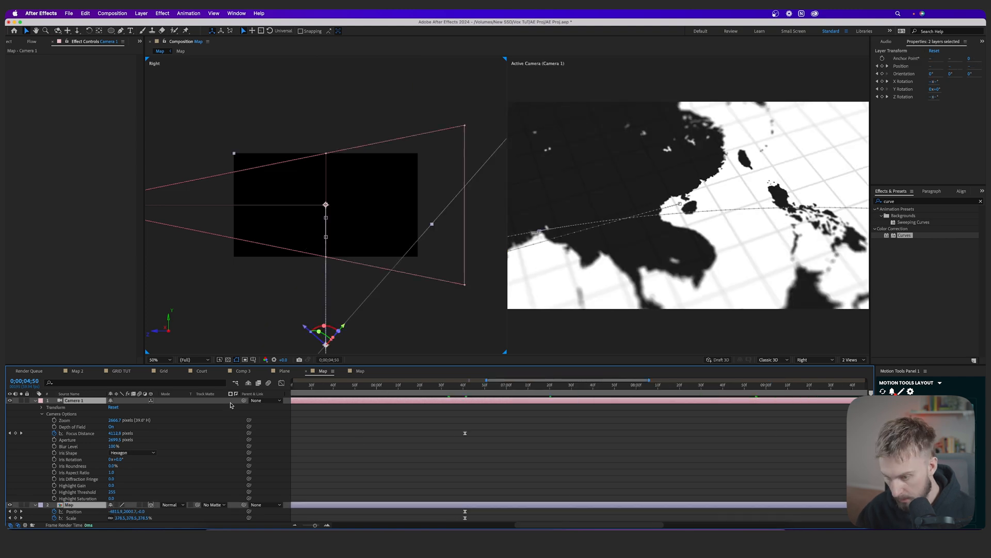
key(a)
key(a)
drag(315, 526, 302, 525)
drag(329, 386, 293, 386)
key(space)
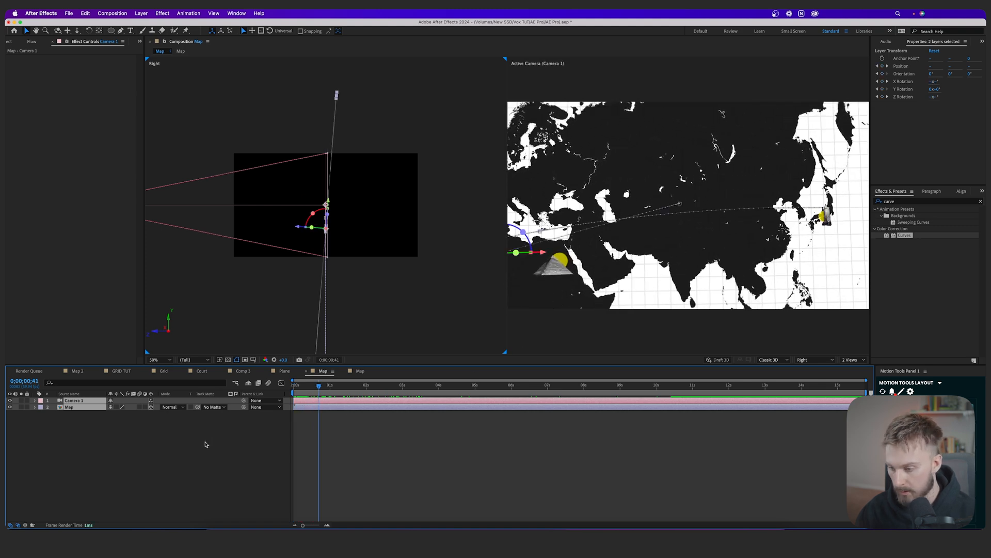
Create an adjustment layer above the camera and apply the Add Grain effect to it
right_click(207, 424)
mouse_move(225, 430)
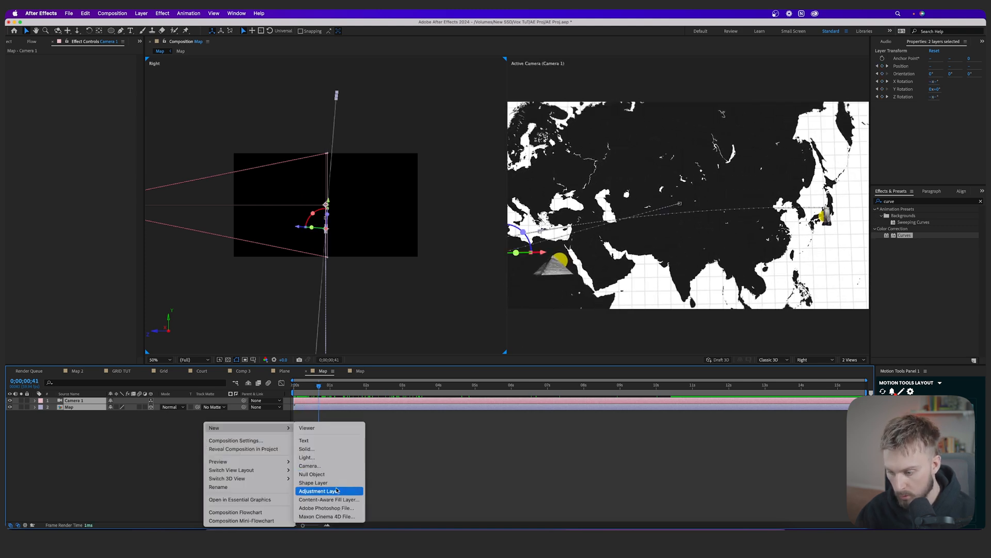
click(320, 491)
double_click(901, 200)
text(grain)
drag(902, 236, 375, 400)
Show the composition in a single view and set Add Grain's Viewing Mode to Final Output
click(853, 360)
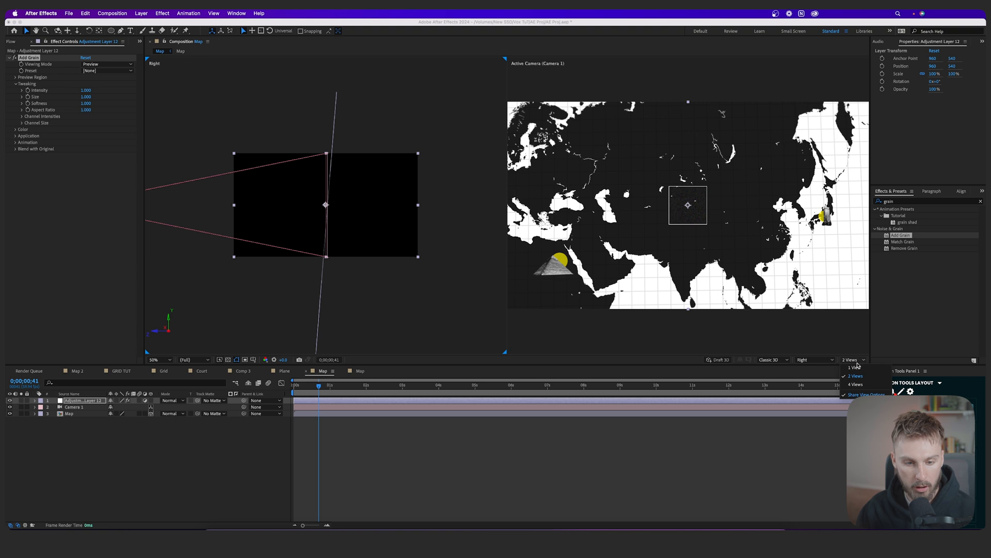
click(855, 369)
click(107, 64)
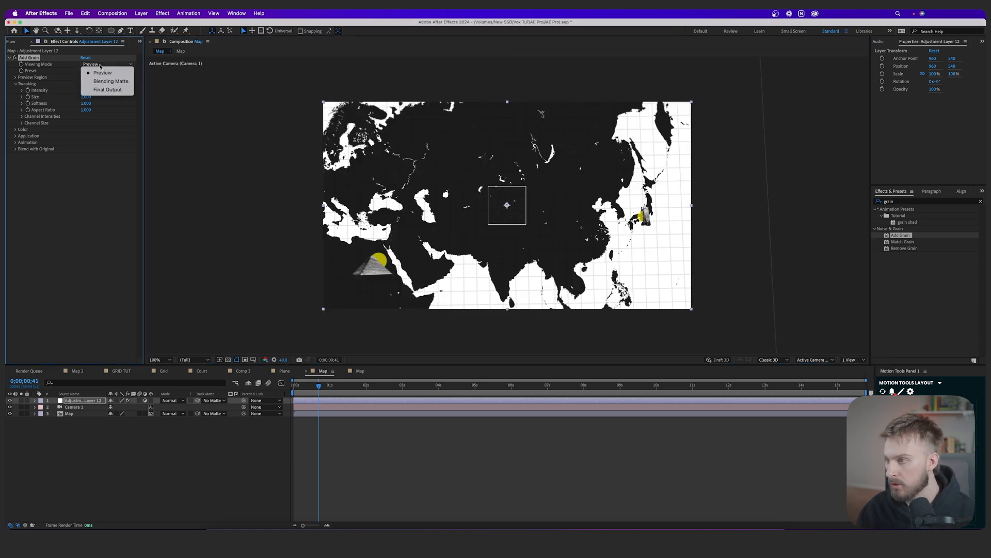
click(100, 91)
Make the added grain monochromatic and set its Intensity to 0.5
click(16, 129)
click(83, 136)
click(85, 90)
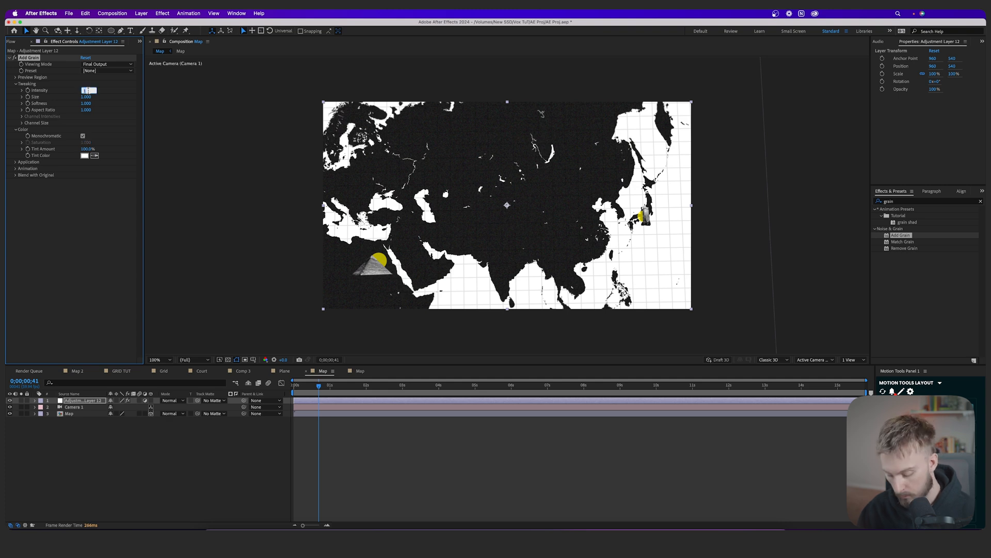
text(5)
key(Return)
Preview the grainy map animation from the start up to 0;00;01;50
key(Home)
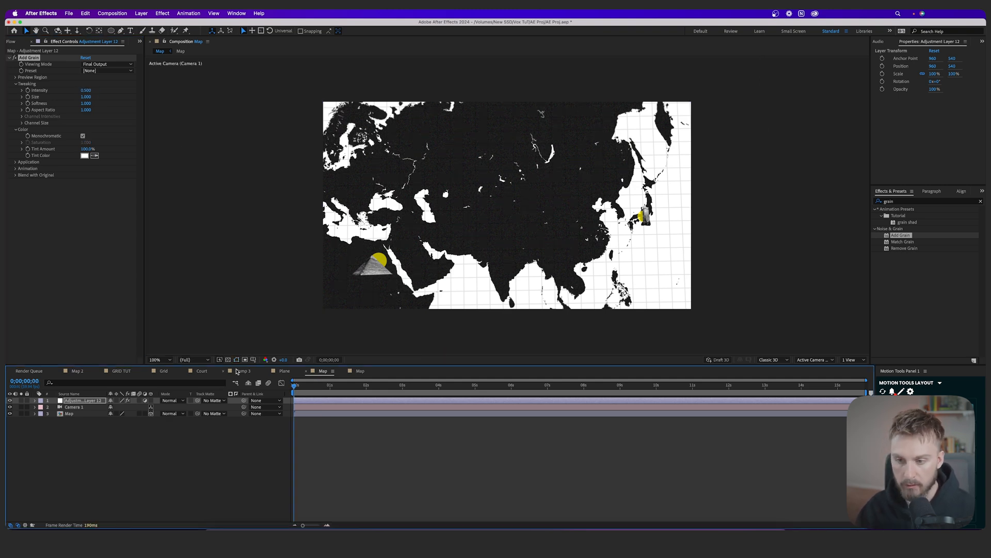
click(340, 413)
key(space)
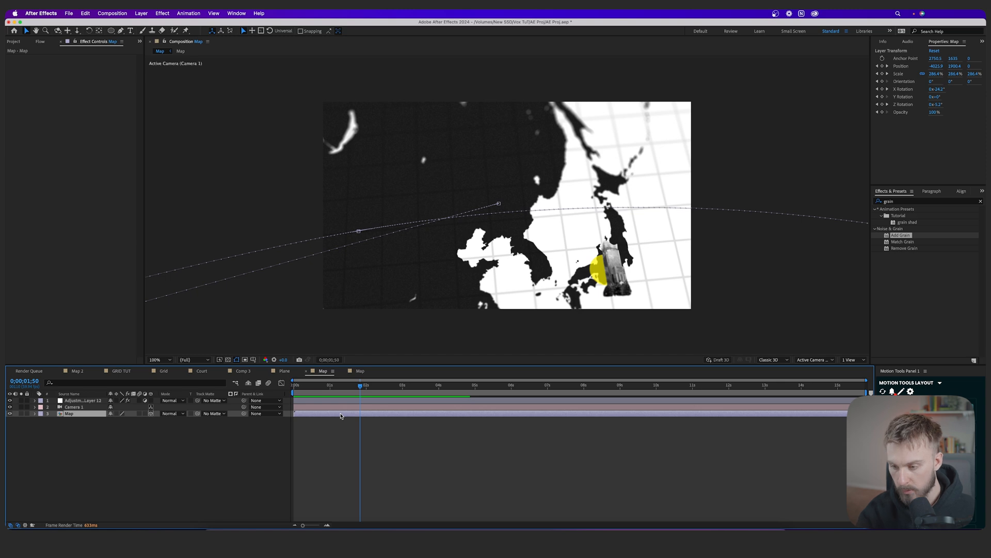
Apply a Flow easing curve of 0.87, 0.22, 0.15, 0.77 to all of the Map layer's keyframes
key(u)
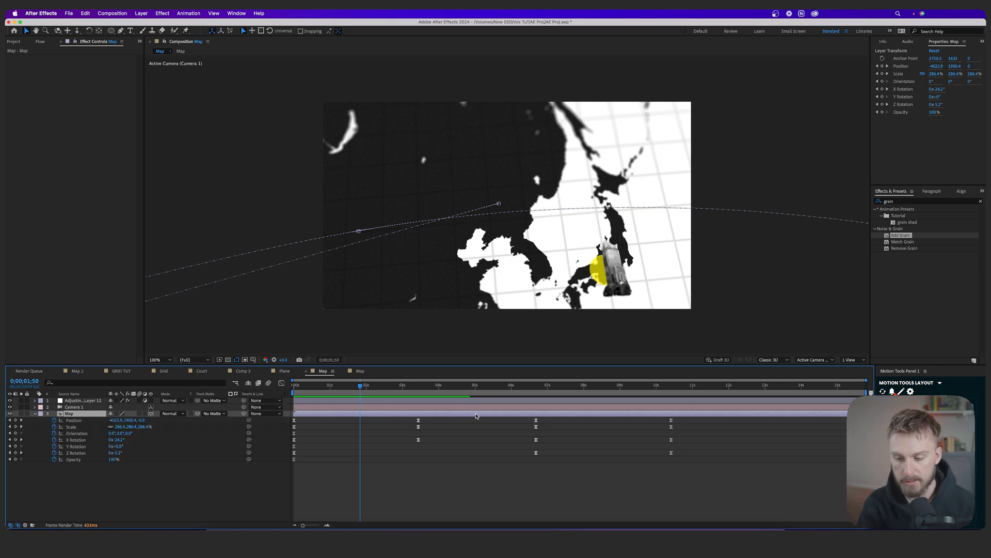
drag(721, 491, 289, 414)
click(39, 41)
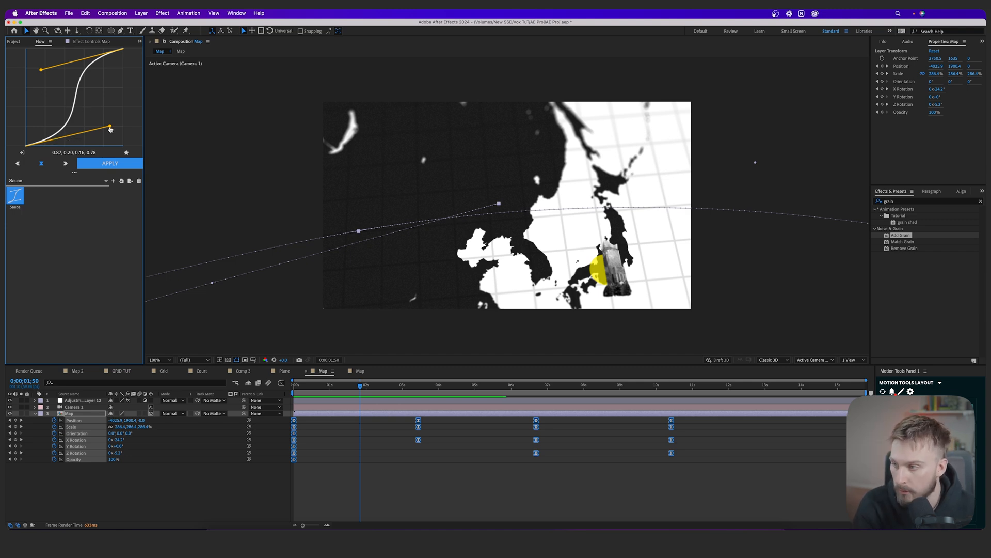
drag(109, 127, 110, 126)
drag(41, 70, 41, 73)
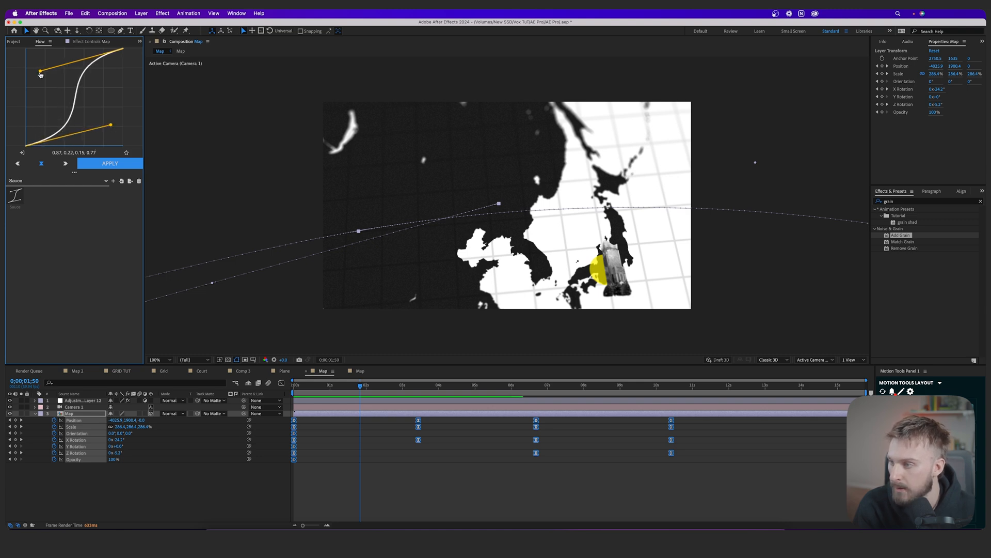
click(110, 163)
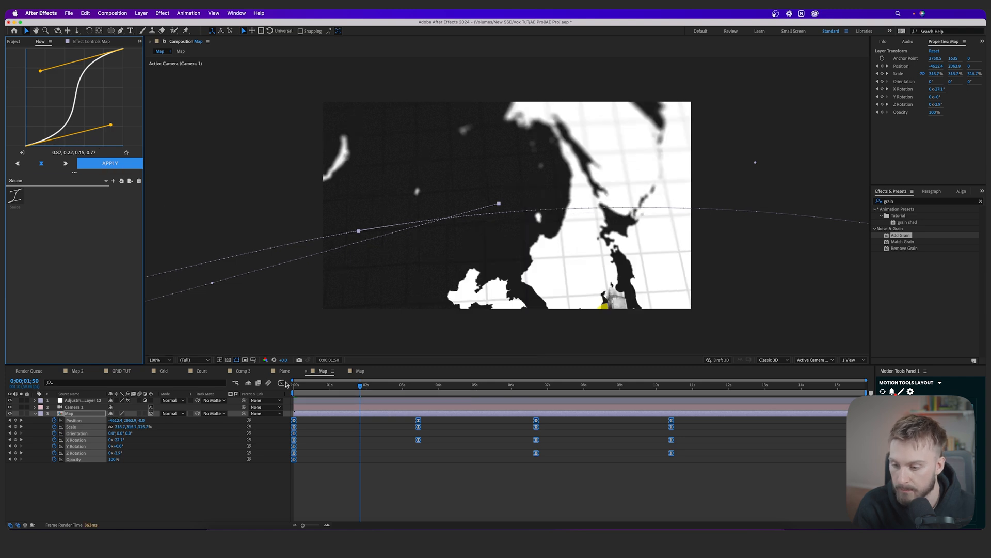
Replay the map animation from the start and reveal Camera 1's Focus Distance keyframes
key(Home)
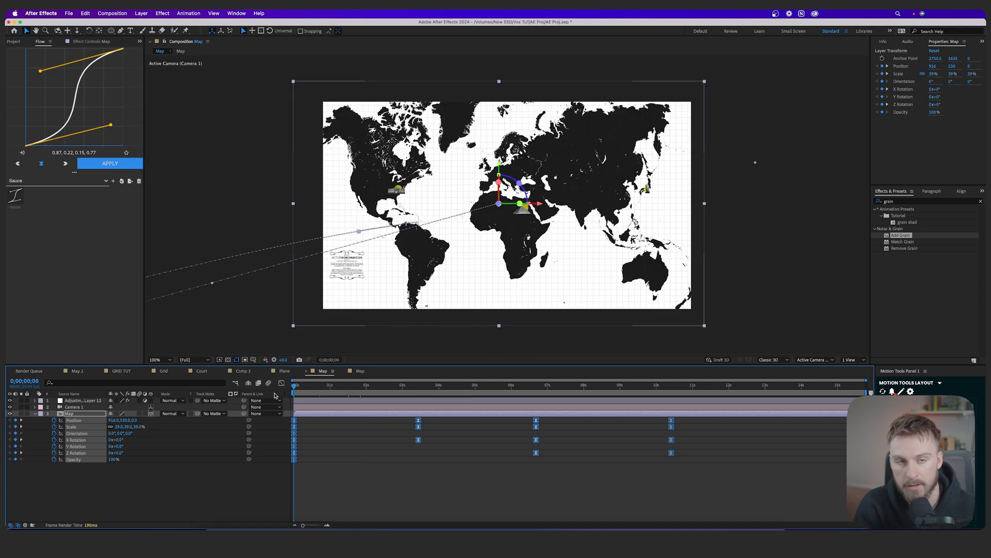
key(space)
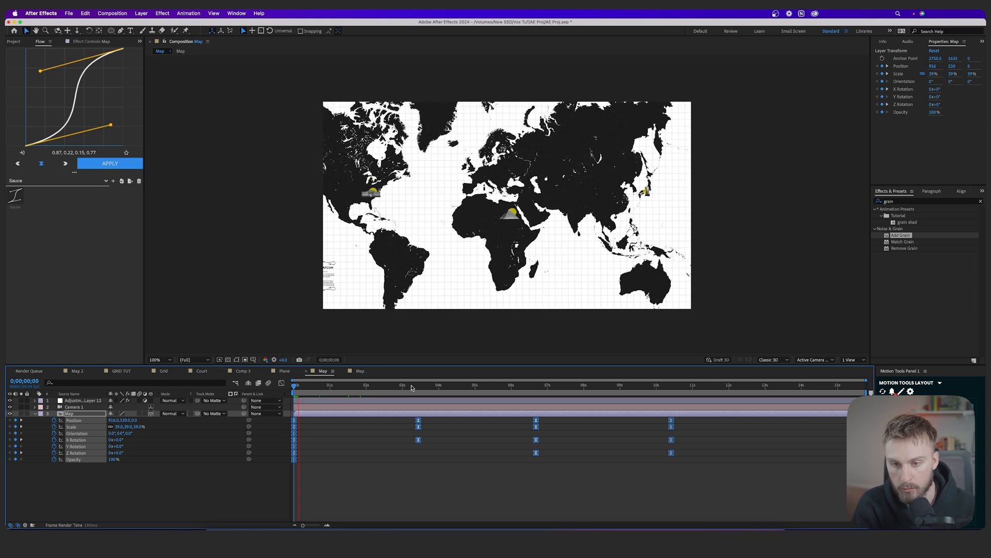
click(351, 407)
key(u)
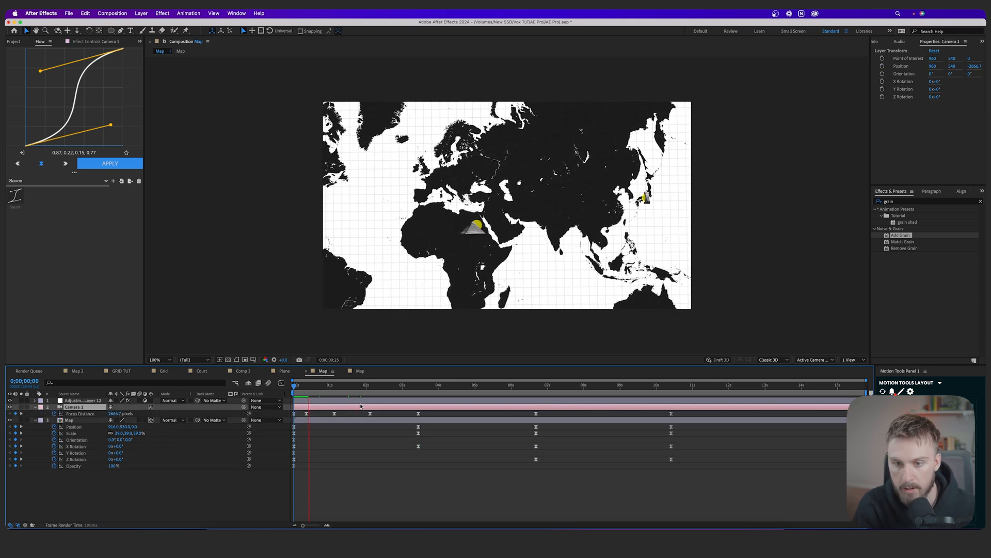